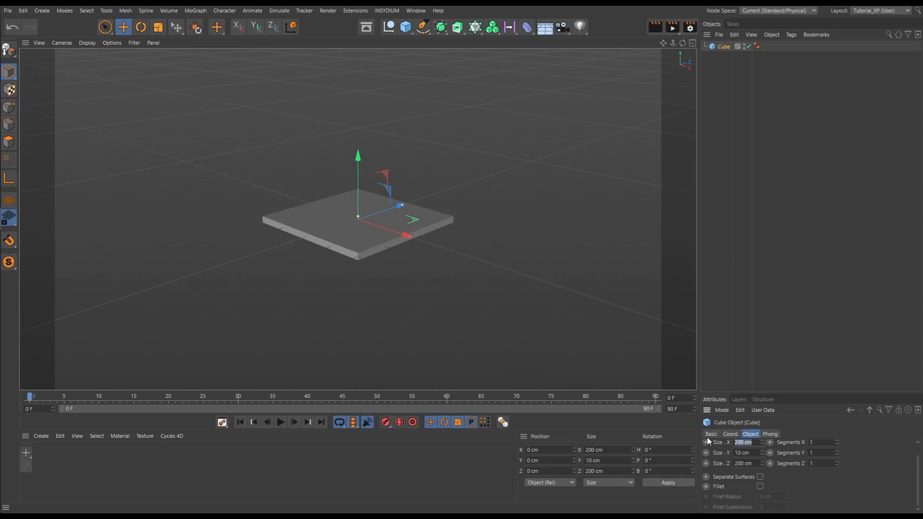
# Set the flat cube's size to 4000 cm in X and 3000 cm in Z.
pyautogui.write('4000')
pyautogui.press('Return')
pyautogui.doubleClick(755, 464)
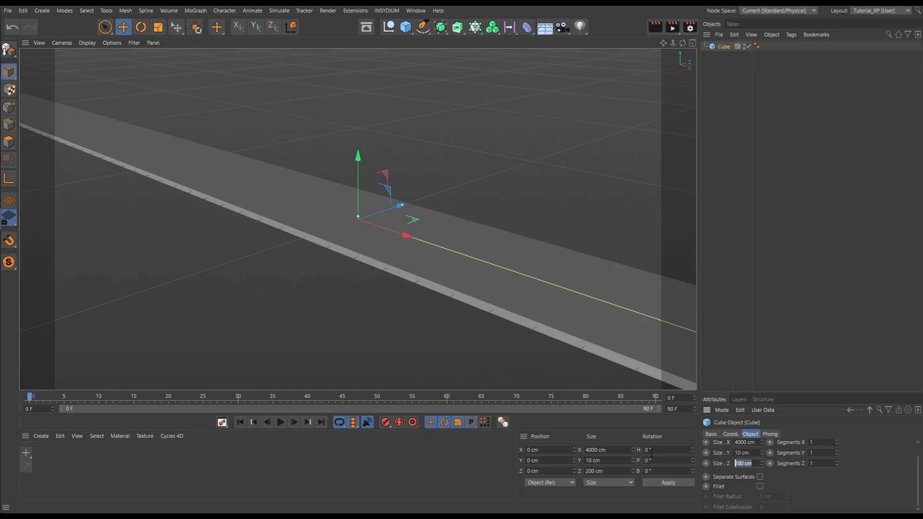
pyautogui.write('3000')
pyautogui.press('Return')
pyautogui.keyDown('alt'); pyautogui.moveTo(331, 237); pyautogui.dragTo(389, 259); pyautogui.keyUp('alt')
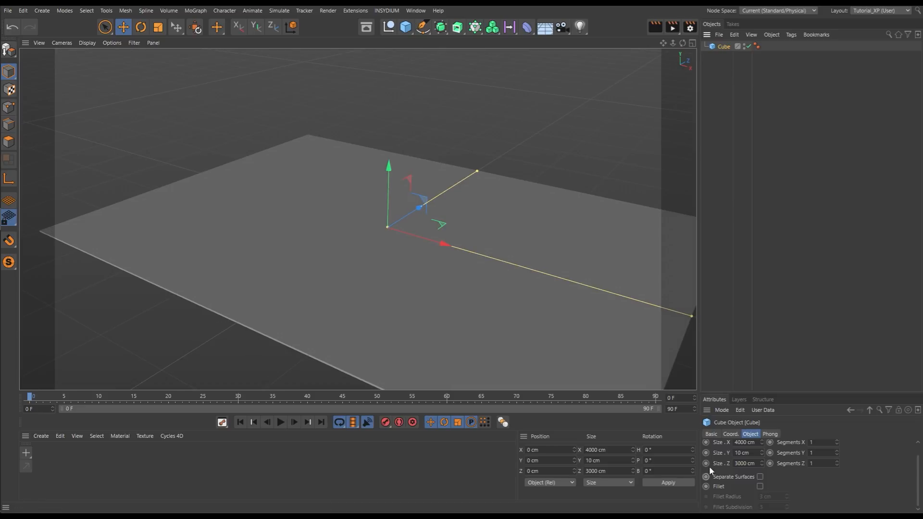
# Rename the resized flat cube as Floor.
pyautogui.click(711, 434)
pyautogui.doubleClick(790, 454)
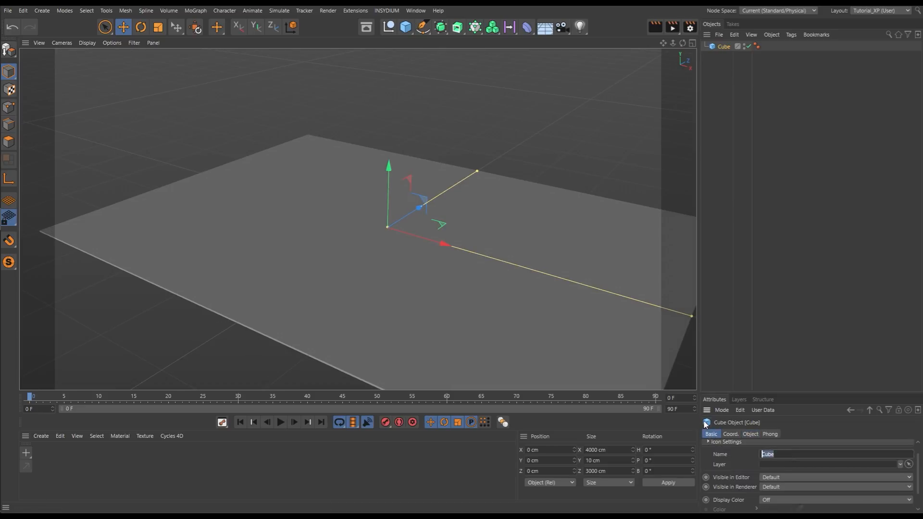
pyautogui.write('Floor')
pyautogui.press('Return')
# Add an xpBullet Collider tag to the Floor object and deselect it.
pyautogui.moveTo(817, 390); pyautogui.dragTo(816, 248)
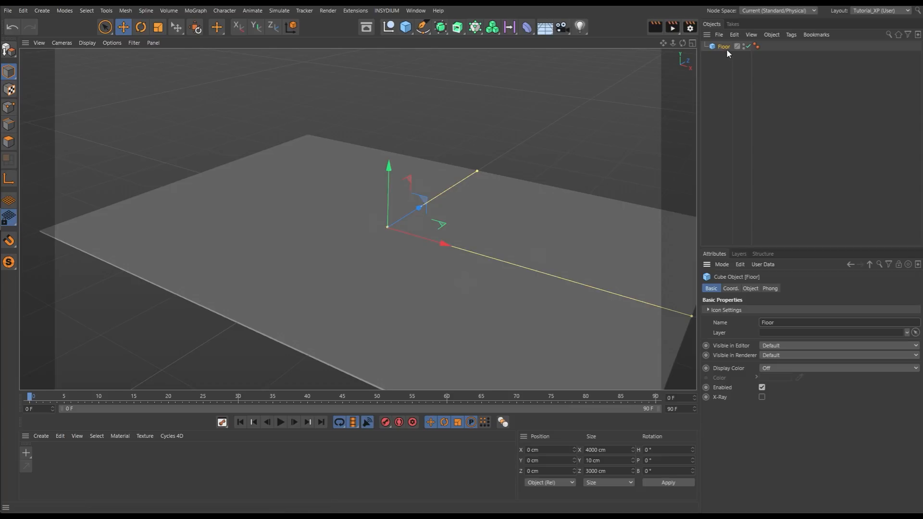
pyautogui.click(791, 35)
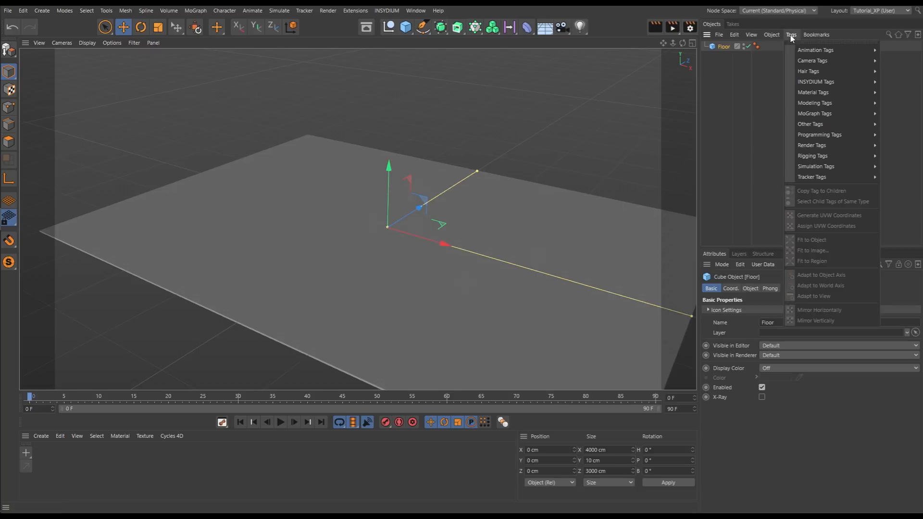
pyautogui.moveTo(814, 84)
pyautogui.moveTo(759, 83)
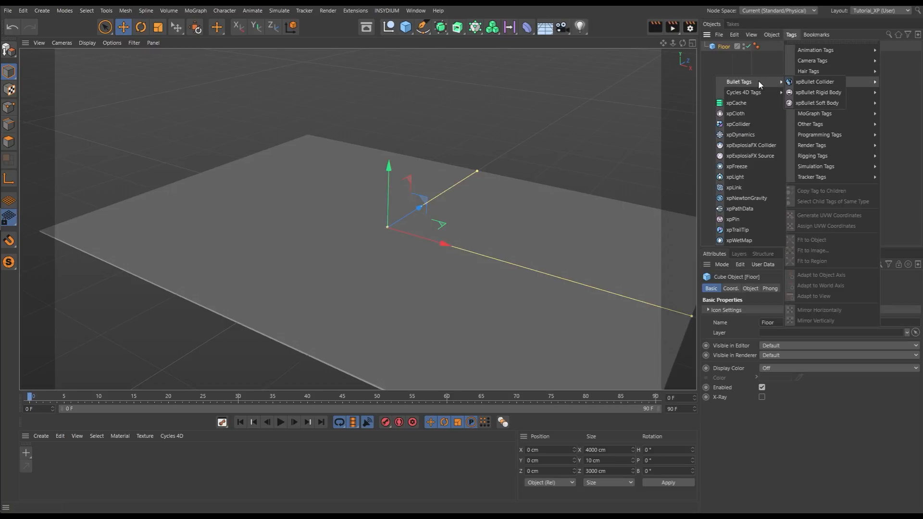
pyautogui.click(813, 82)
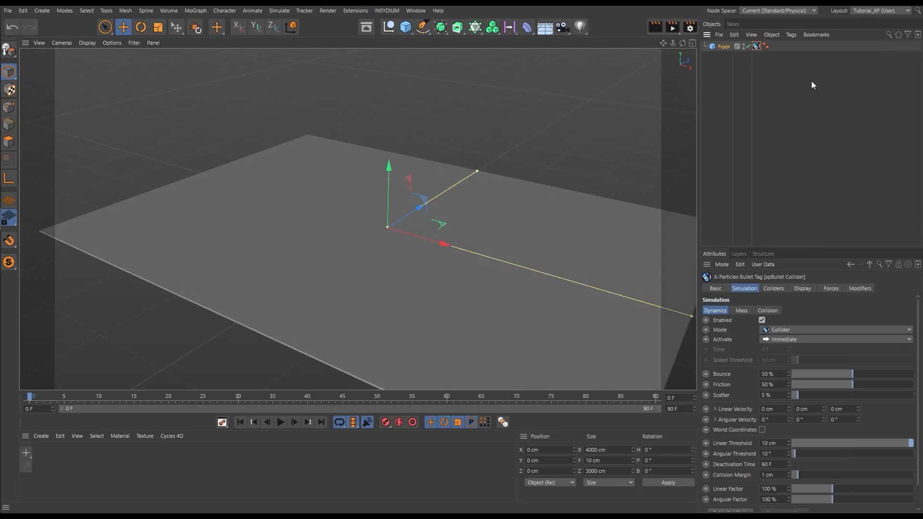
pyautogui.click(716, 100)
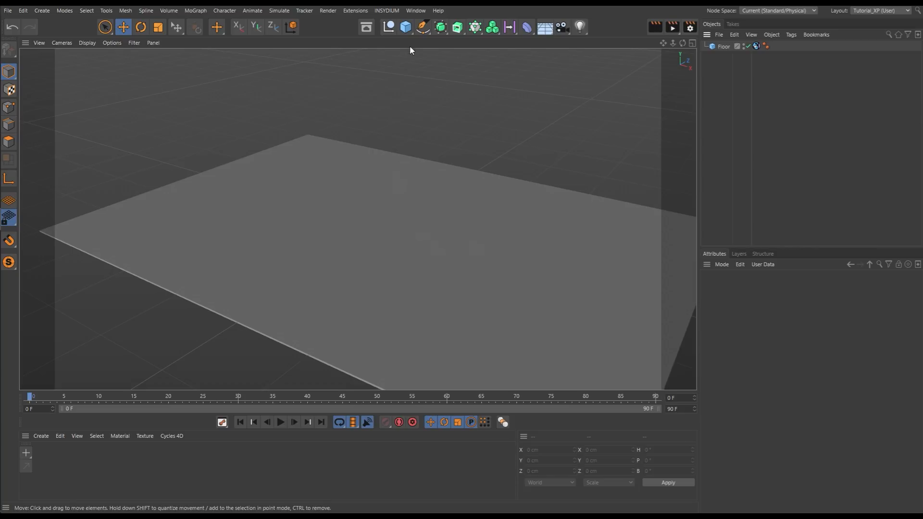
# Add a second cube and resize it to about 103 cm in X and 1660 cm in Z.
pyautogui.click(405, 27)
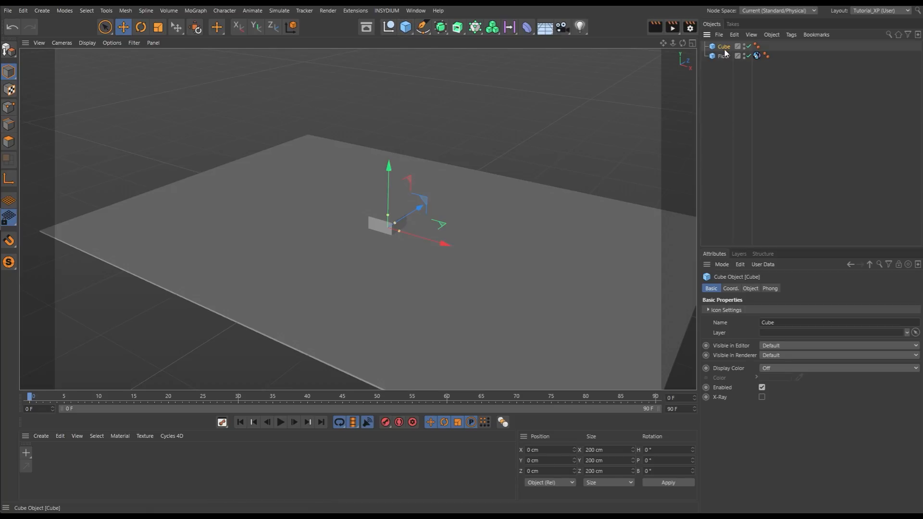
pyautogui.moveTo(395, 223); pyautogui.dragTo(442, 194)
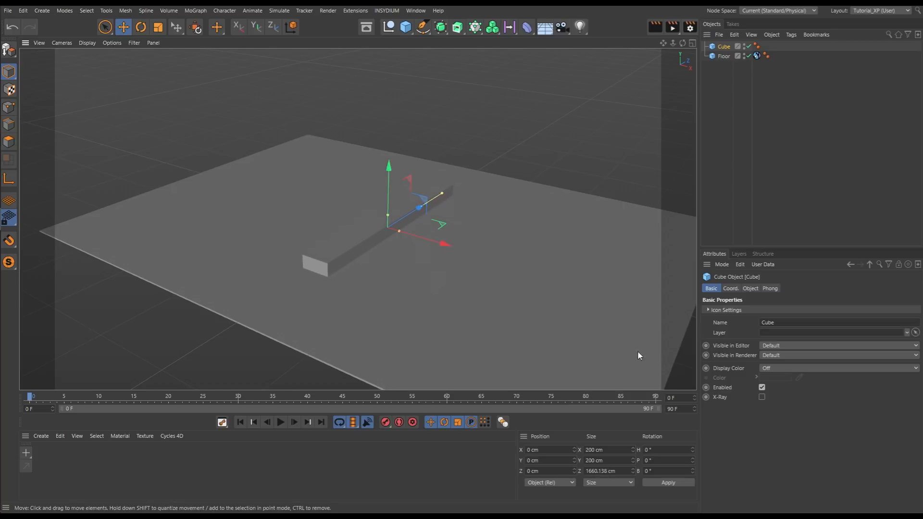
pyautogui.moveTo(398, 232); pyautogui.dragTo(393, 230)
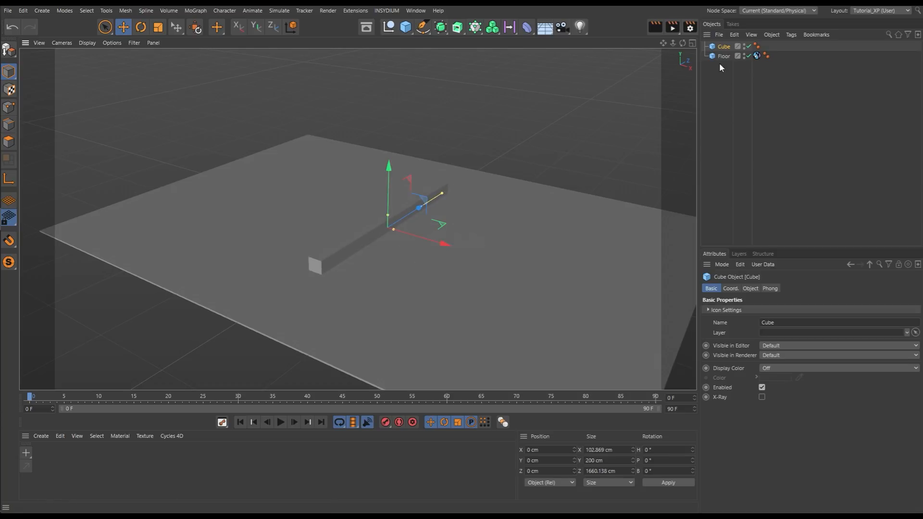
# Set the new cube's Y size to 600 cm.
pyautogui.click(725, 48)
pyautogui.click(750, 288)
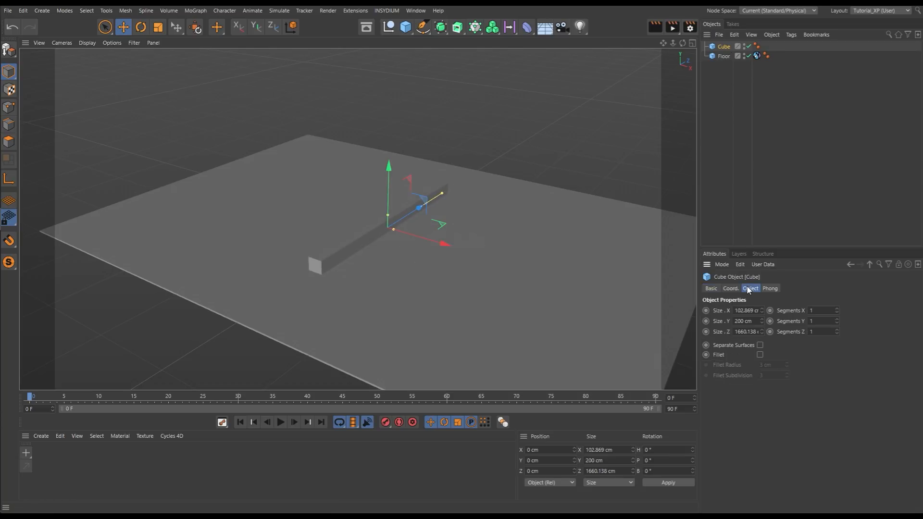
pyautogui.click(755, 321)
pyautogui.doubleClick(756, 321)
pyautogui.write('600')
pyautogui.press('Return')
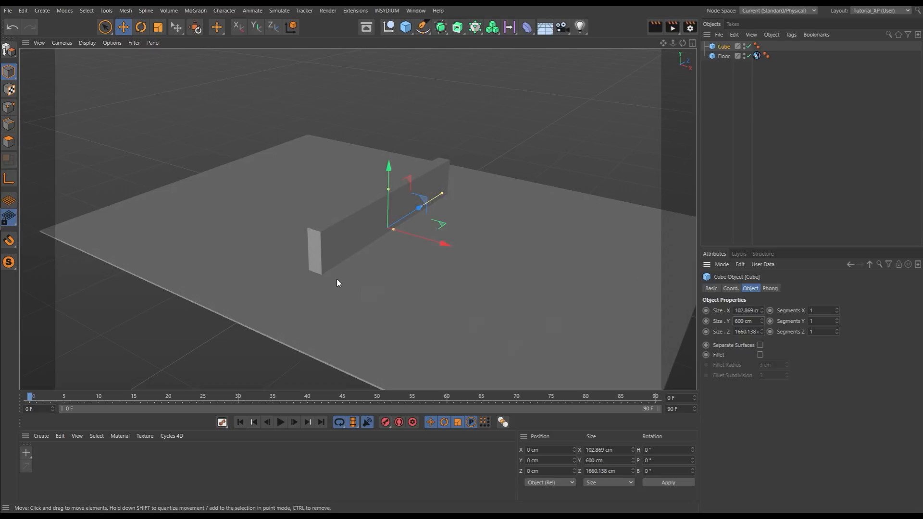
# Raise the tall cube to a Y position of 300 cm so that it stands on the floor.
pyautogui.keyDown('alt'); pyautogui.moveTo(390, 253); pyautogui.dragTo(389, 220); pyautogui.keyUp('alt')
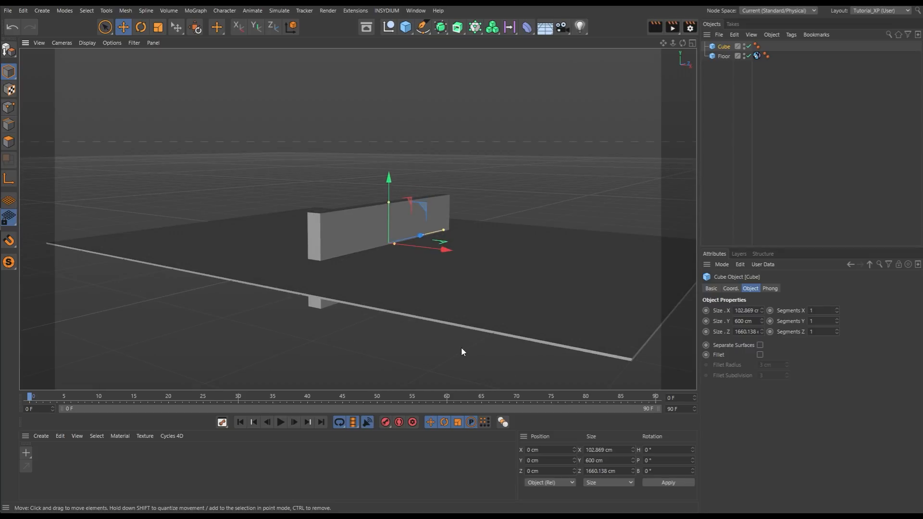
pyautogui.click(730, 289)
pyautogui.click(735, 321)
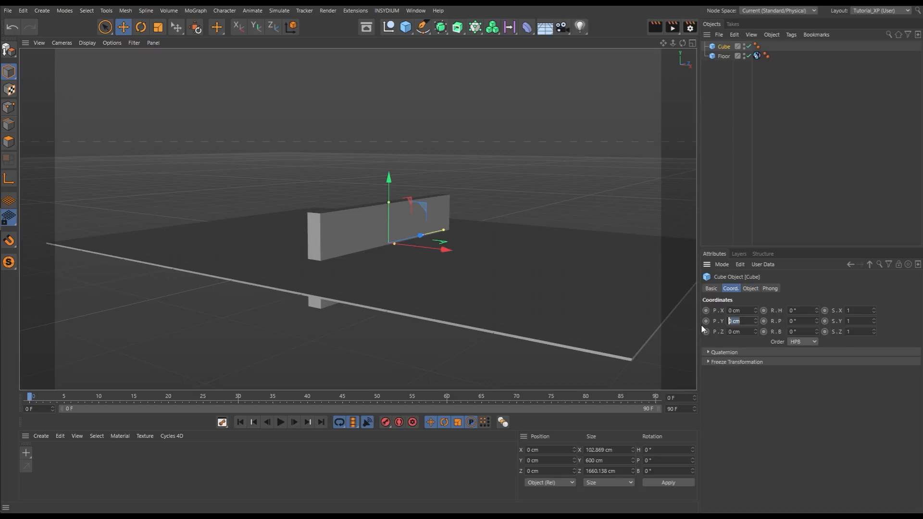
pyautogui.write('300')
pyautogui.press('Return')
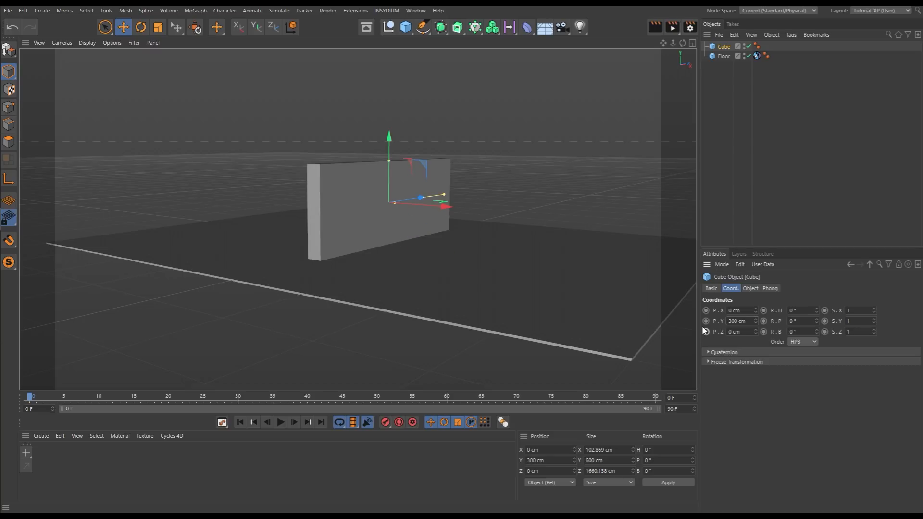
# Lower the Floor object to a Y position of -5 cm and deselect it.
pyautogui.scroll(3, 313, 249)
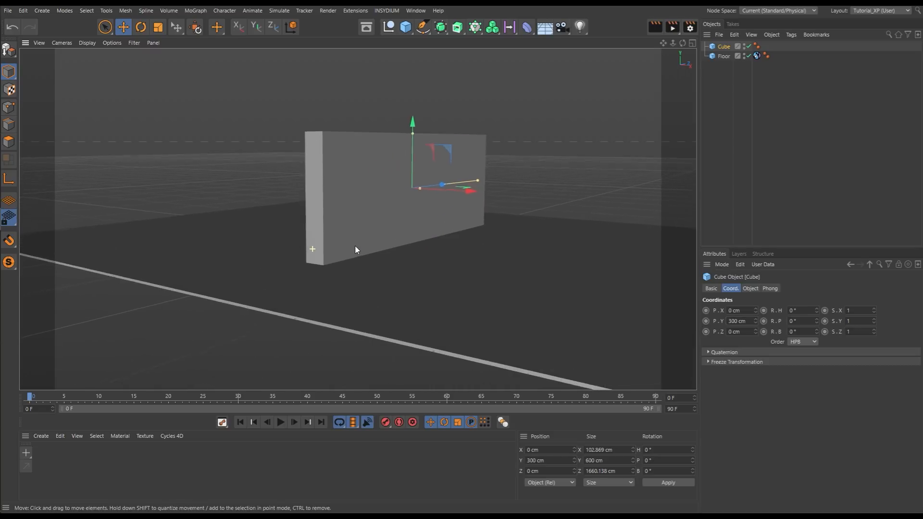
pyautogui.keyDown('alt'); pyautogui.moveTo(355, 246); pyautogui.dragTo(422, 234, button='right'); pyautogui.keyUp('alt')
pyautogui.moveTo(367, 268)
pyautogui.keyDown('alt'); pyautogui.mouseDown()
pyautogui.moveTo(379, 245)
pyautogui.moveTo(374, 262)
pyautogui.mouseUp(); pyautogui.keyUp('alt')
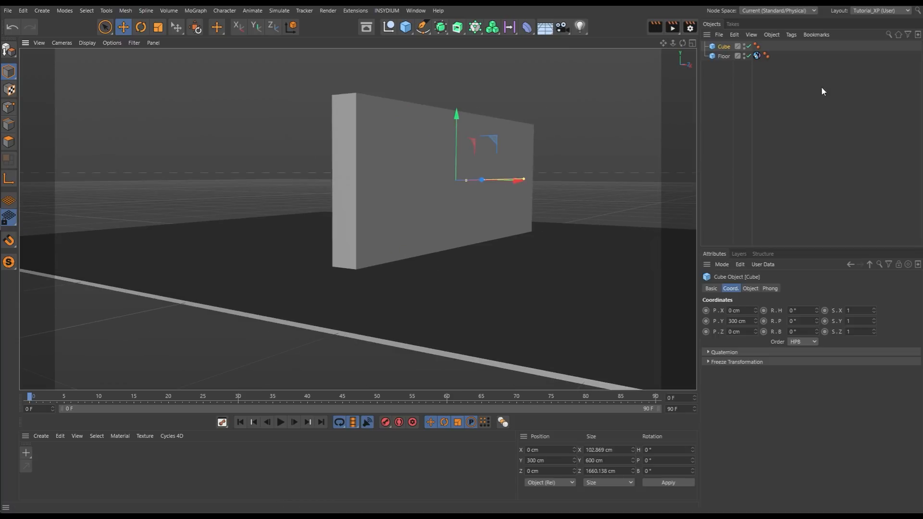
pyautogui.click(723, 56)
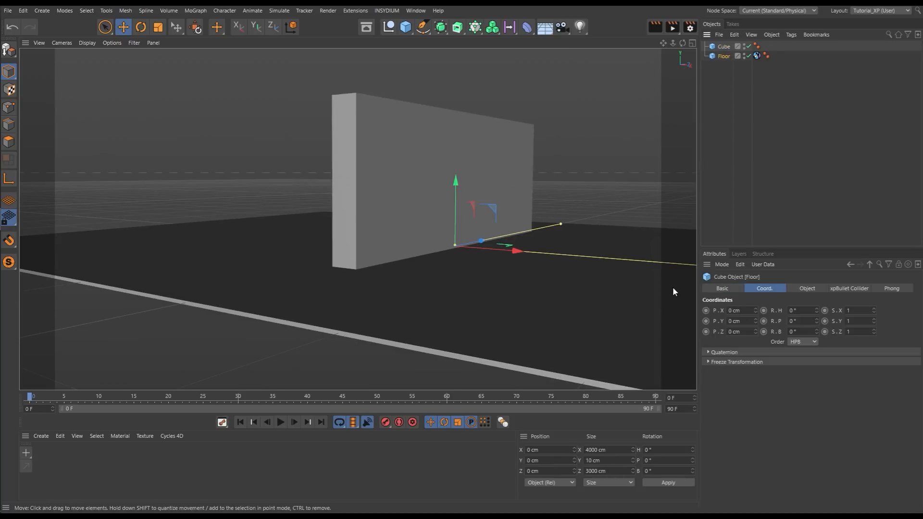
pyautogui.click(807, 289)
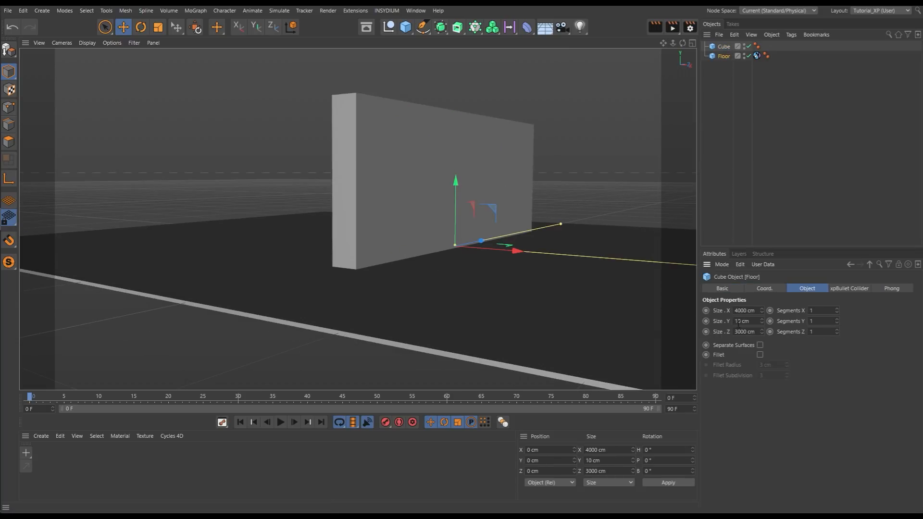
pyautogui.click(762, 291)
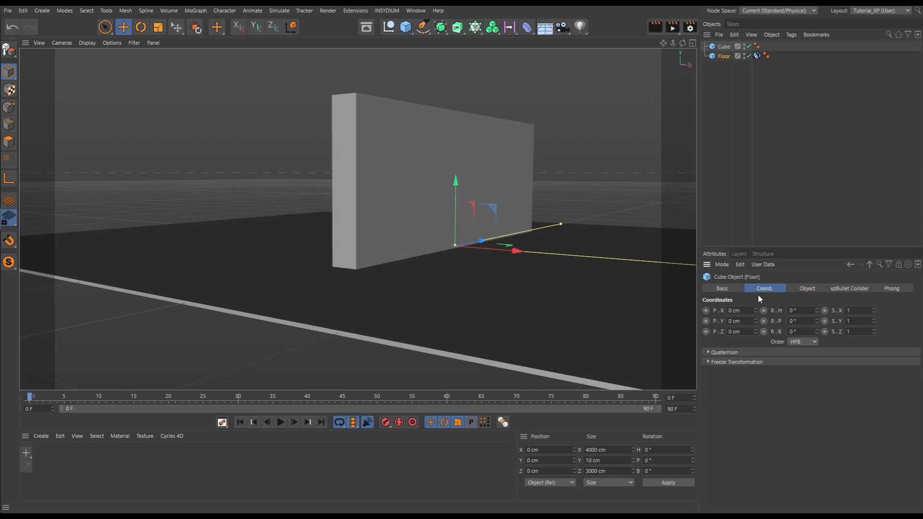
pyautogui.click(736, 320)
pyautogui.press('BackSpace')
pyautogui.press('Return')
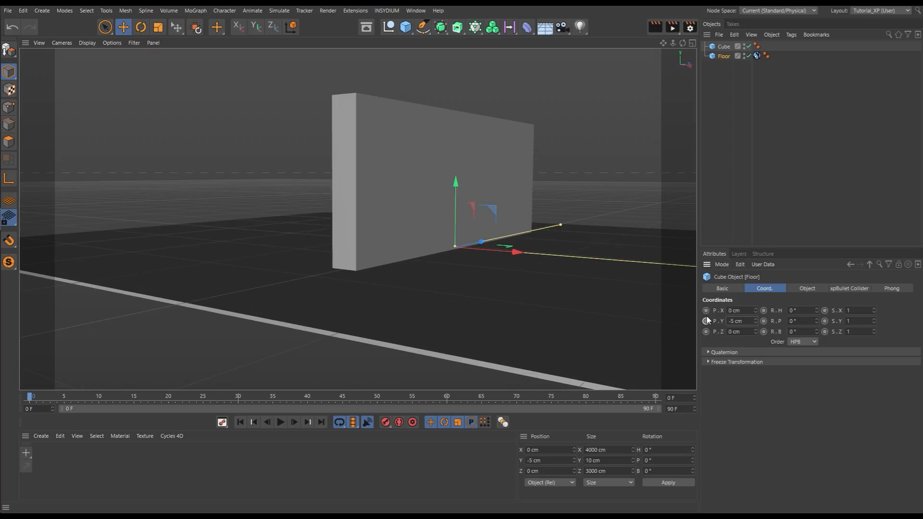
pyautogui.click(707, 100)
pyautogui.keyDown('alt'); pyautogui.moveTo(561, 285); pyautogui.dragTo(519, 265); pyautogui.keyUp('alt')
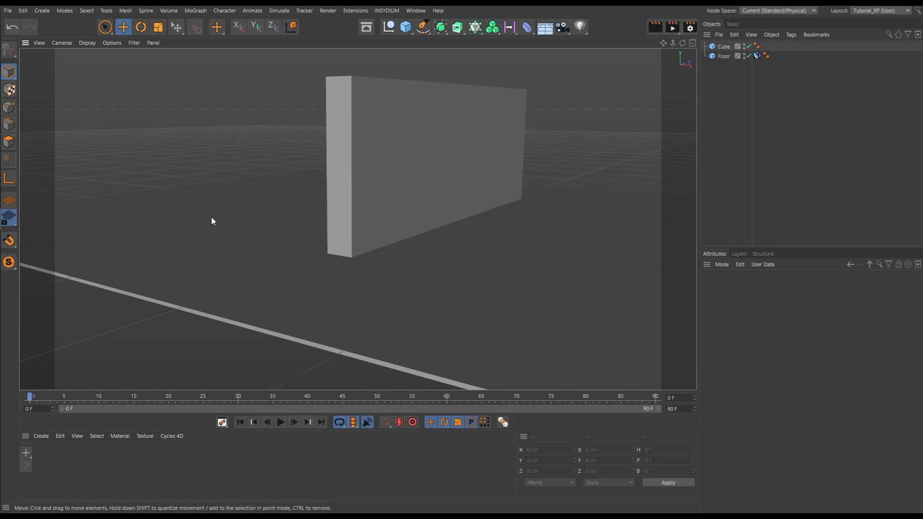
pyautogui.moveTo(242, 246)
pyautogui.keyDown('alt'); pyautogui.mouseDown()
pyautogui.moveTo(243, 233)
pyautogui.moveTo(255, 243)
pyautogui.mouseUp(); pyautogui.keyUp('alt')
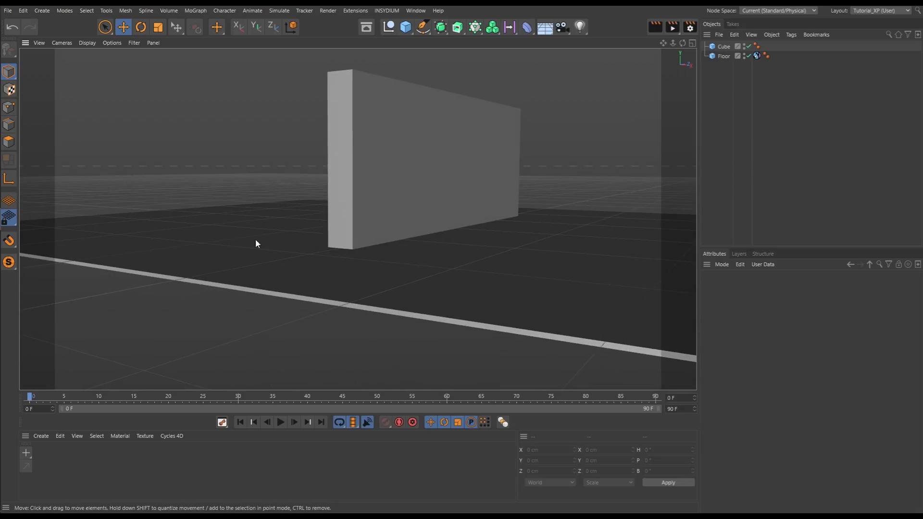
pyautogui.keyDown('alt'); pyautogui.moveTo(474, 259); pyautogui.dragTo(392, 238); pyautogui.keyUp('alt')
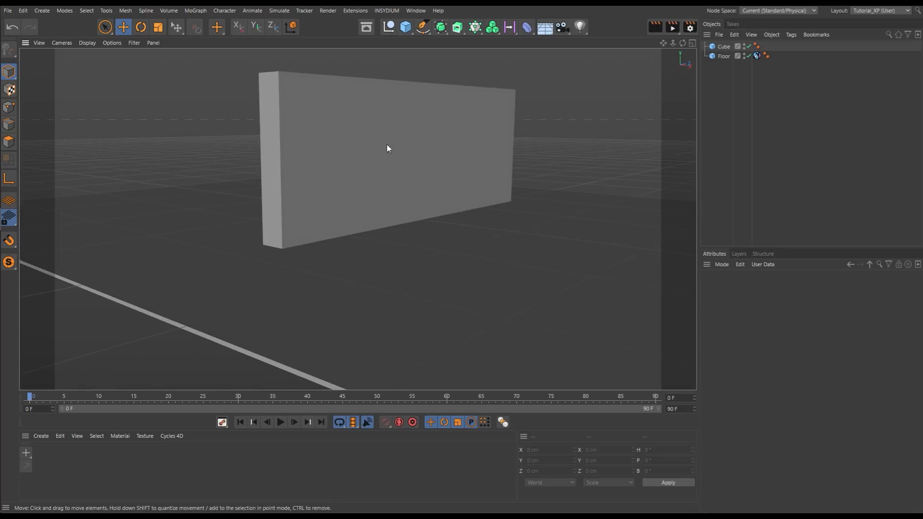
pyautogui.keyDown('alt'); pyautogui.moveTo(478, 236); pyautogui.dragTo(414, 227); pyautogui.keyUp('alt')
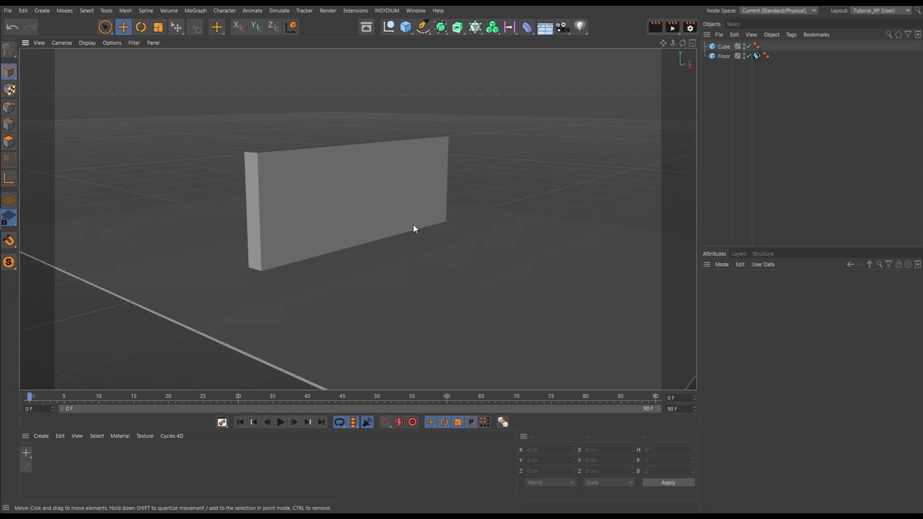
pyautogui.keyDown('alt'); pyautogui.moveTo(338, 284); pyautogui.dragTo(354, 288); pyautogui.keyUp('alt')
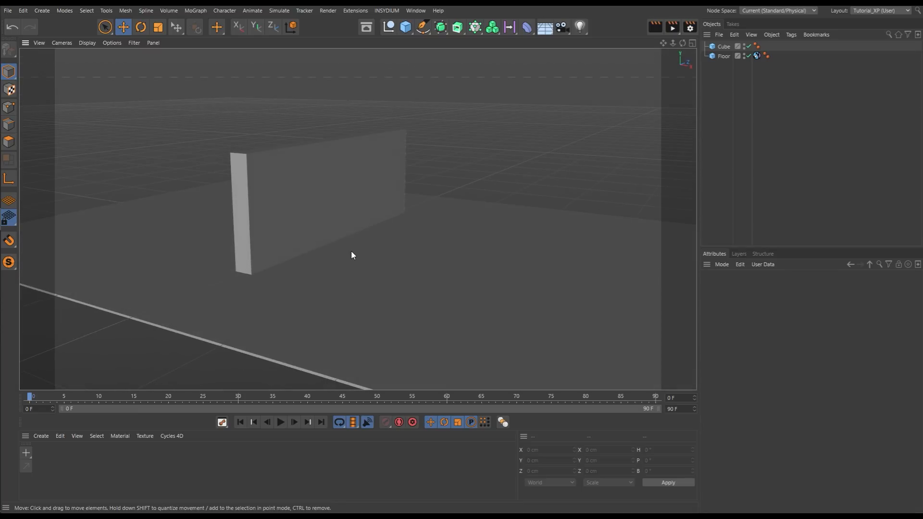
# Rename the upright cube as Wall and deselect it.
pyautogui.click(722, 47)
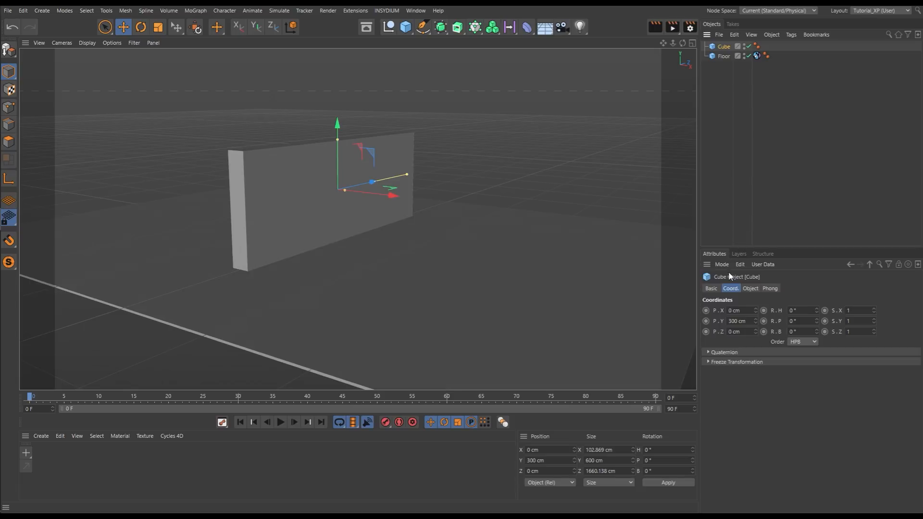
pyautogui.click(711, 288)
pyautogui.doubleClick(769, 323)
pyautogui.write('W')
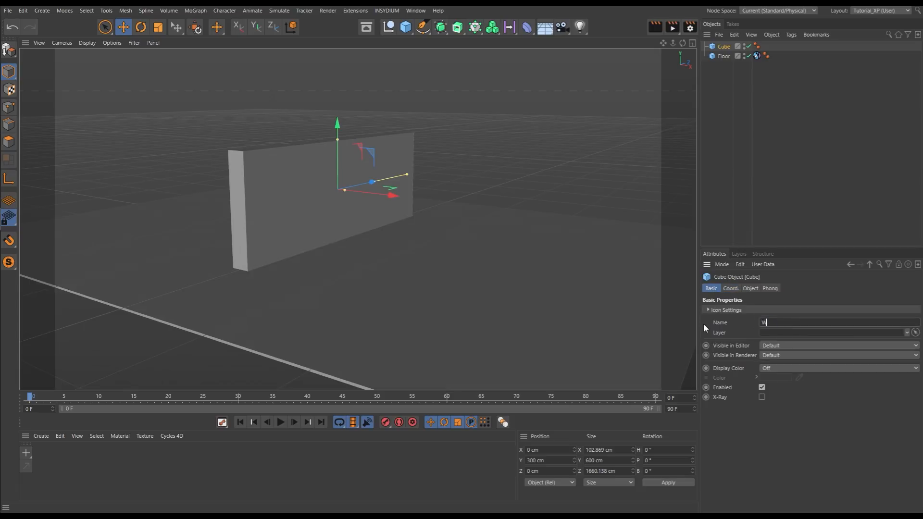
pyautogui.write('all')
pyautogui.press('Return')
pyautogui.moveTo(316, 228)
pyautogui.keyDown('alt'); pyautogui.mouseDown()
pyautogui.moveTo(279, 217)
pyautogui.moveTo(291, 240)
pyautogui.moveTo(316, 218)
pyautogui.mouseUp(); pyautogui.keyUp('alt')
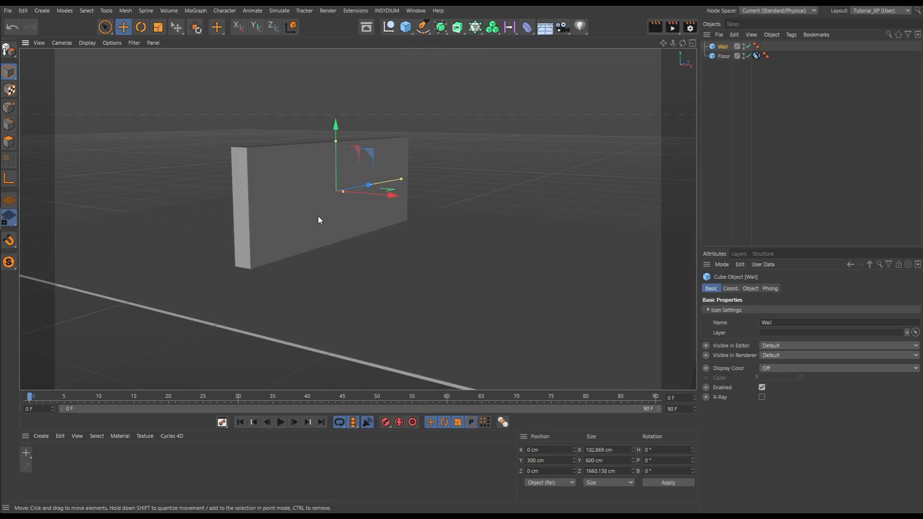
pyautogui.click(719, 89)
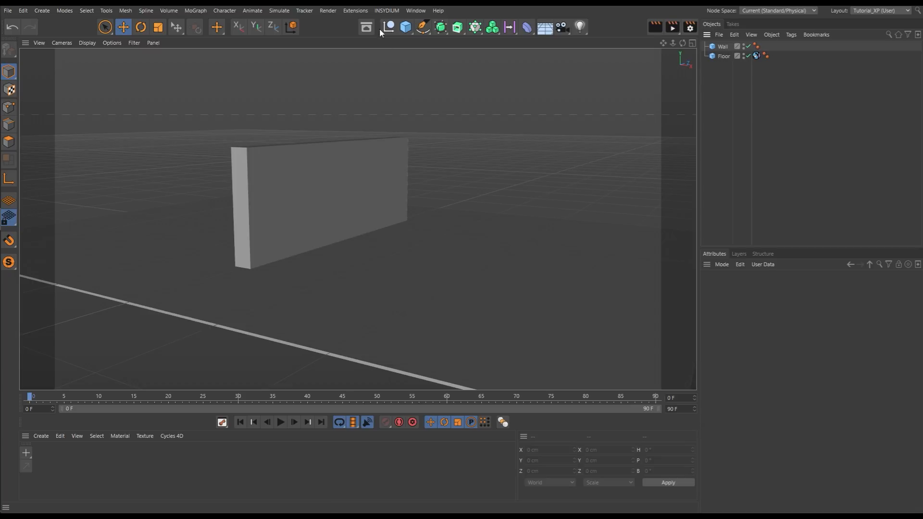
# Add an X-Particles xpSystem to the scene and delete its default xpEmitter.
pyautogui.click(387, 10)
pyautogui.moveTo(411, 39)
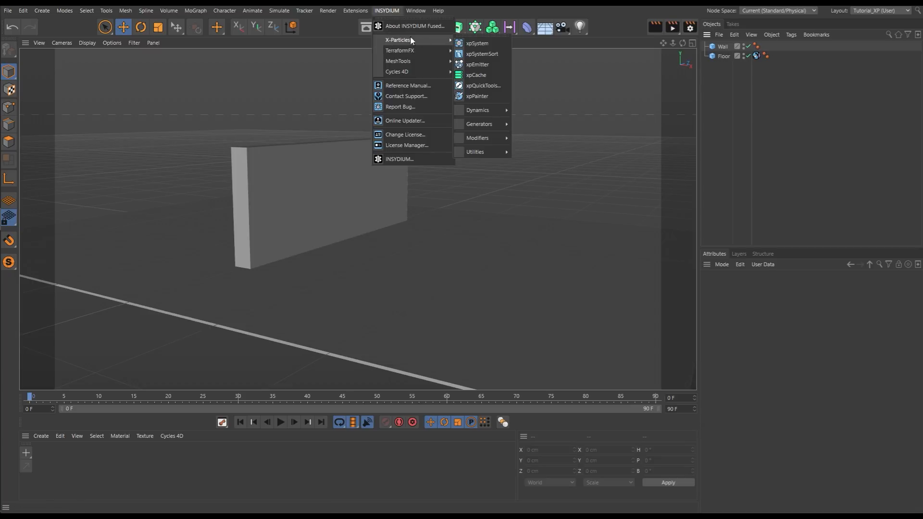
pyautogui.click(472, 40)
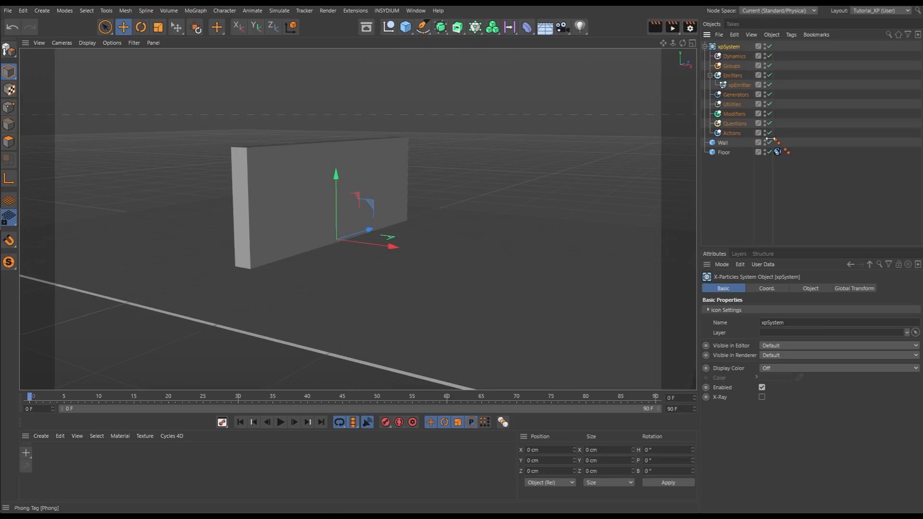
pyautogui.click(737, 85)
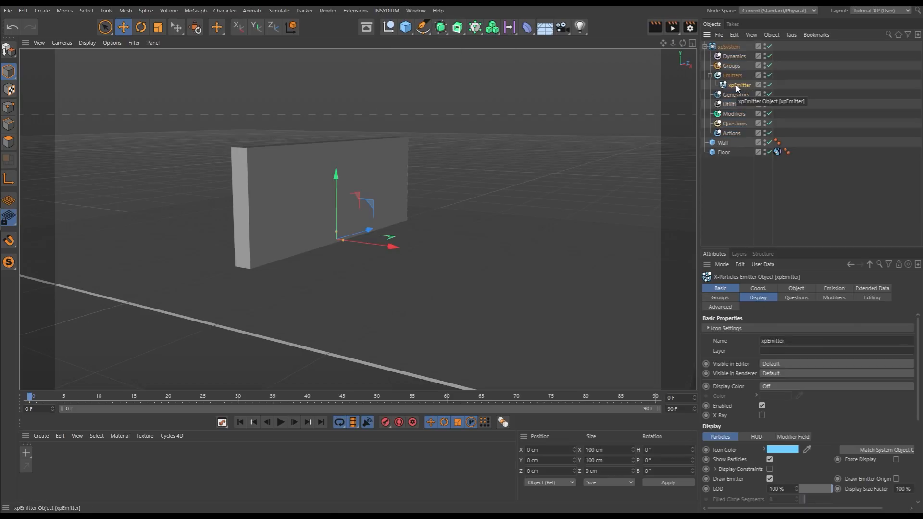
pyautogui.press('Delete')
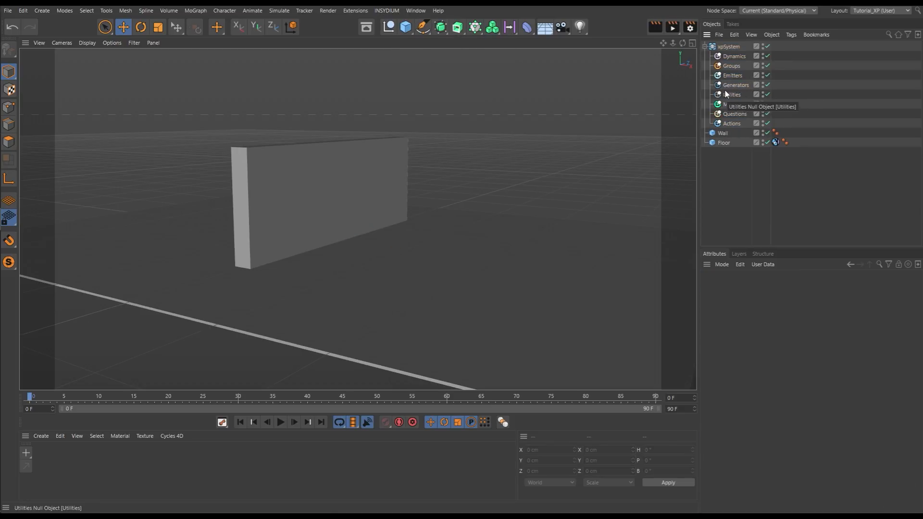
# Add an xpShatter generator to the X-Particles system and make the Wall object its child.
pyautogui.click(731, 86)
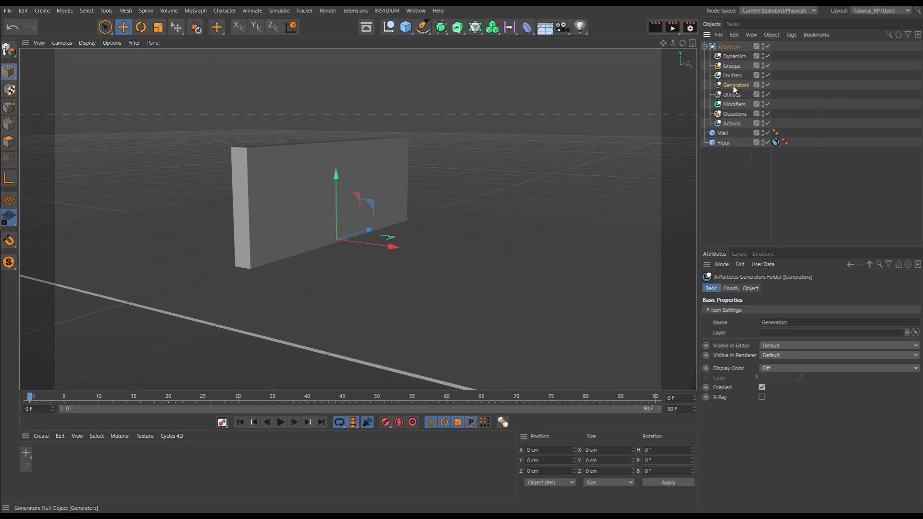
pyautogui.click(751, 288)
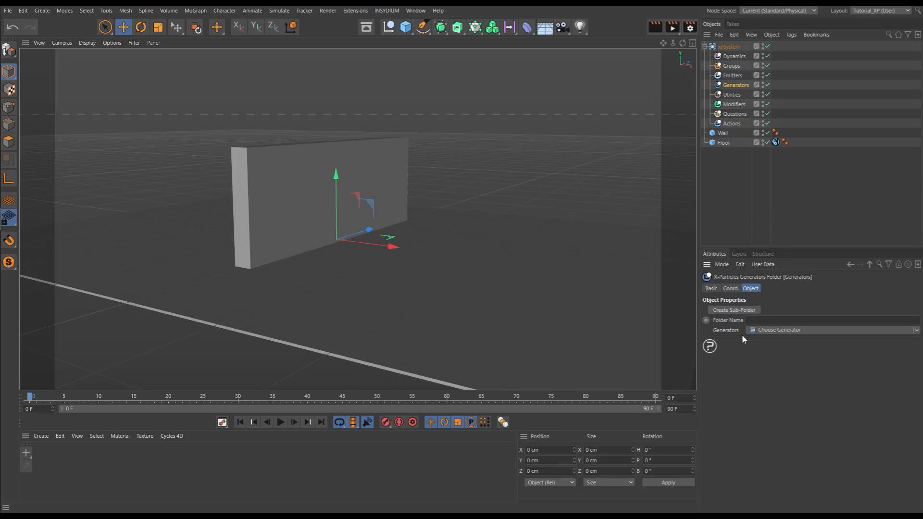
pyautogui.click(916, 330)
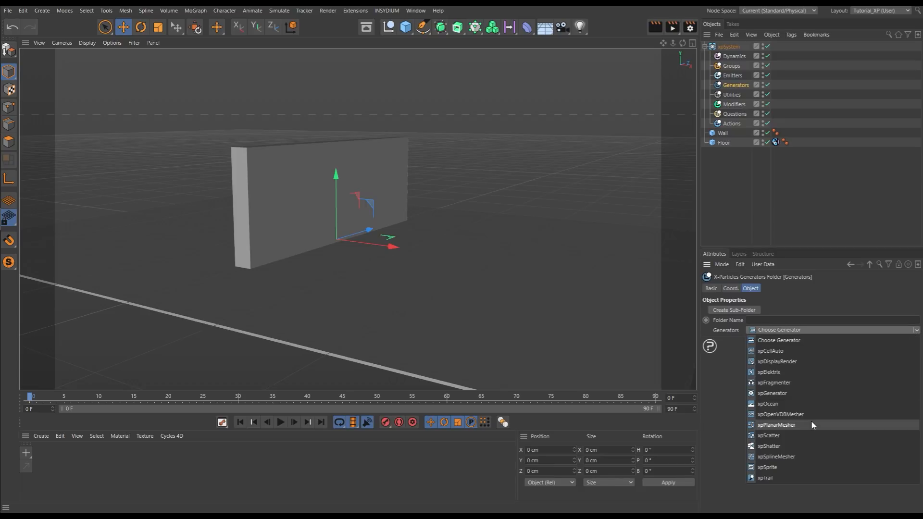
pyautogui.click(770, 447)
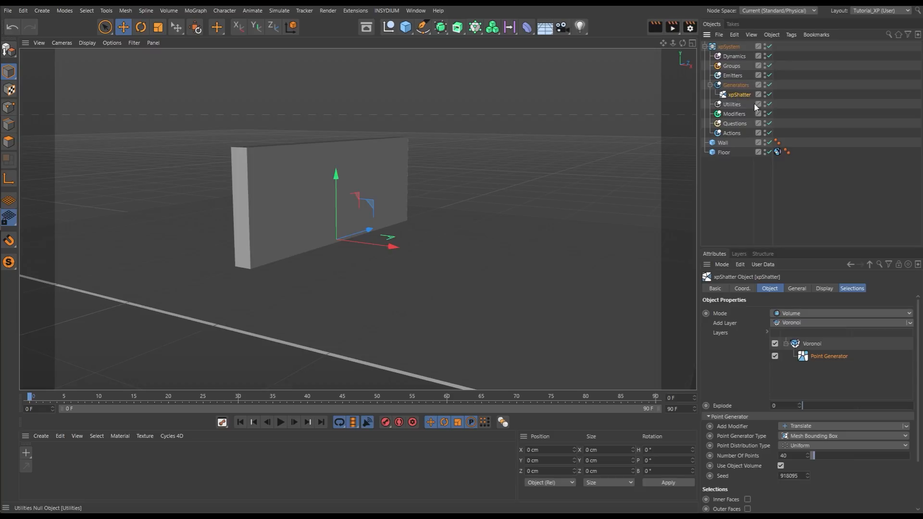
pyautogui.moveTo(723, 144); pyautogui.dragTo(740, 96)
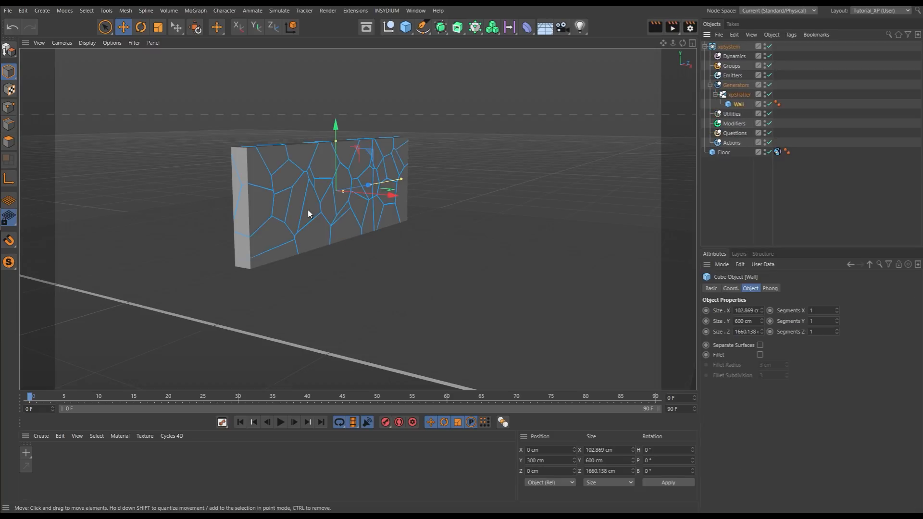
# Switch the viewport display to Gouraud Shading (Lines) so that edges are drawn on the wall and floor.
pyautogui.keyDown('alt'); pyautogui.moveTo(334, 210); pyautogui.dragTo(320, 183); pyautogui.keyUp('alt')
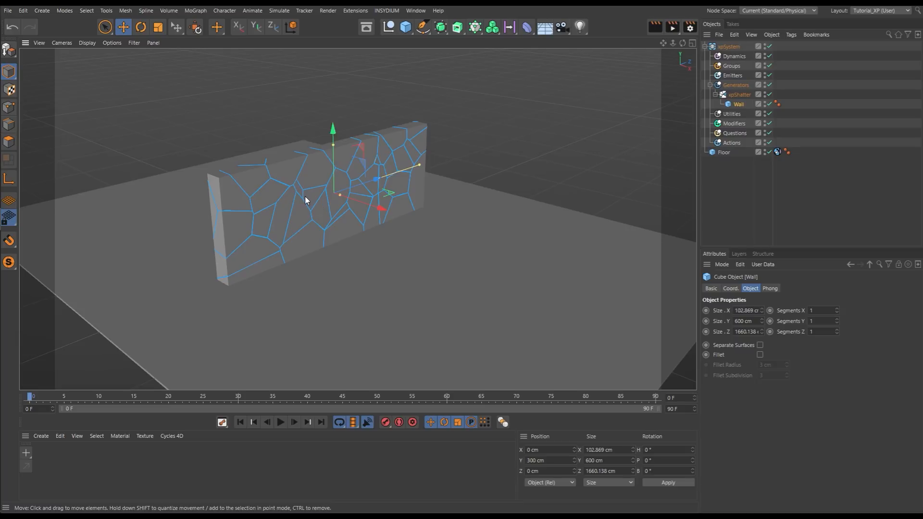
pyautogui.keyDown('alt'); pyautogui.moveTo(305, 196); pyautogui.dragTo(269, 182); pyautogui.keyUp('alt')
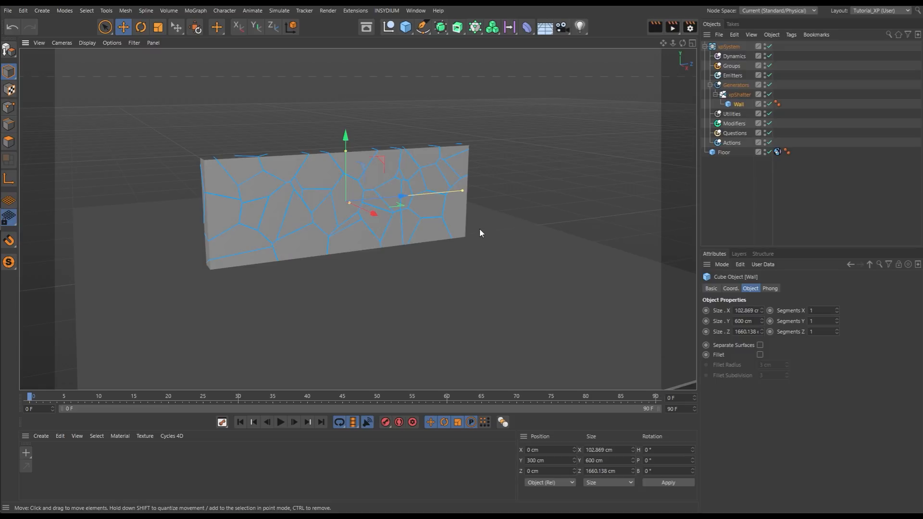
pyautogui.press('n')
pyautogui.press('b')
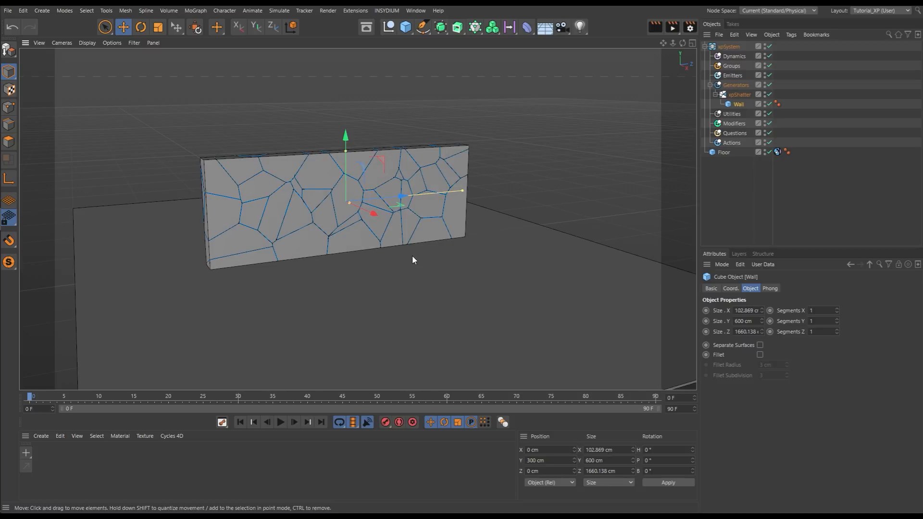
# Turn off Draw Cut Edges for the xpShatter object and deselect it.
pyautogui.keyDown('alt'); pyautogui.moveTo(411, 255); pyautogui.dragTo(357, 247); pyautogui.keyUp('alt')
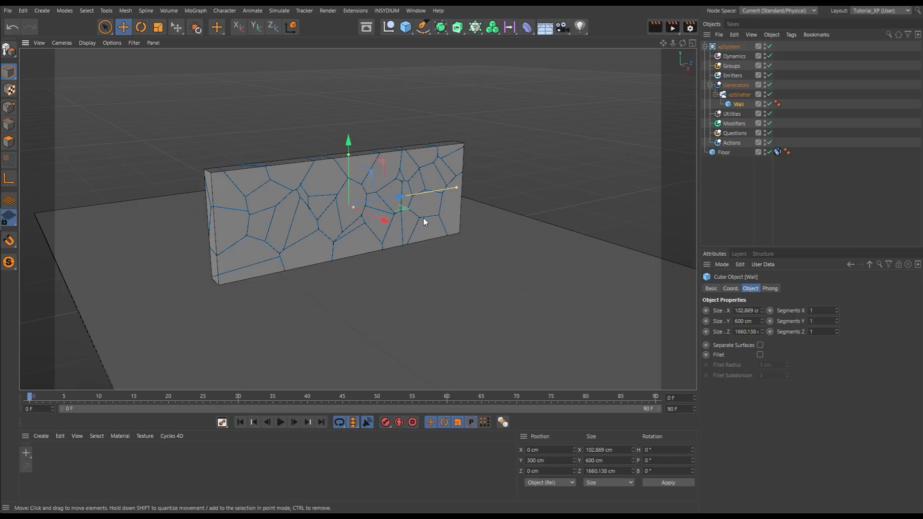
pyautogui.click(740, 95)
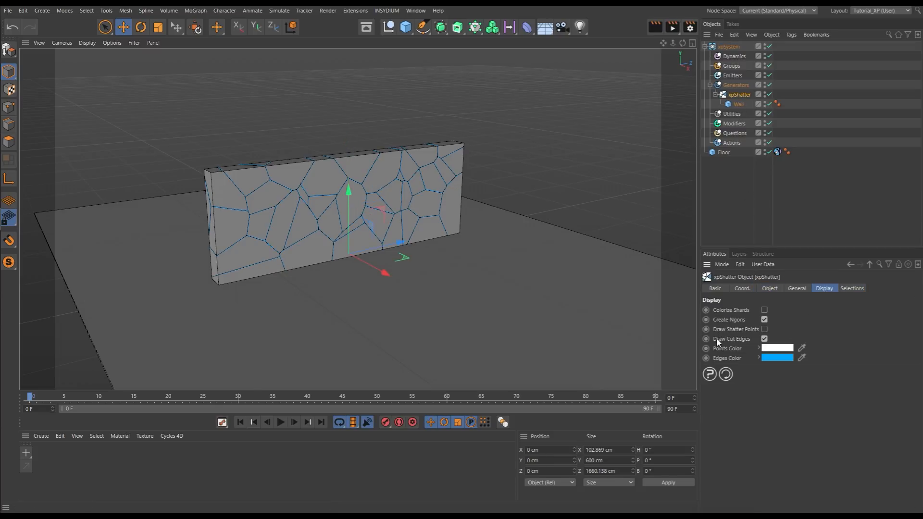
pyautogui.click(764, 339)
pyautogui.click(744, 221)
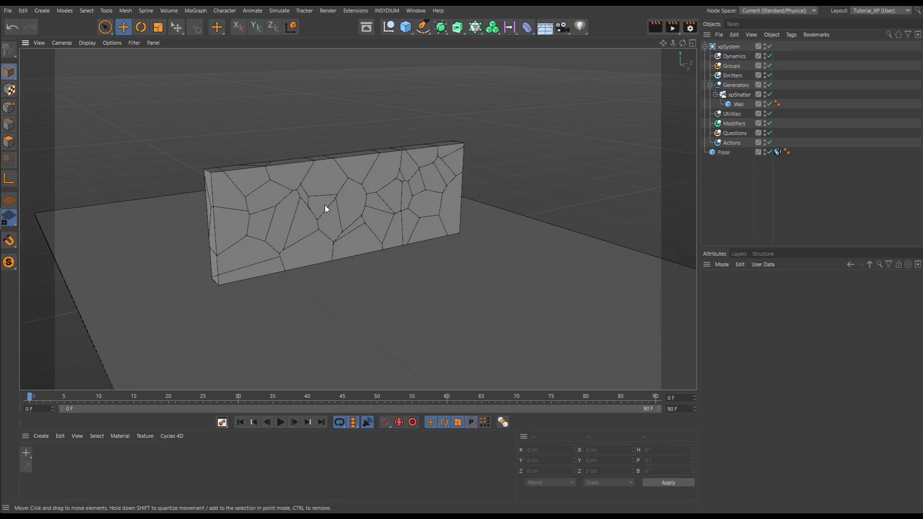
# Turn on Draw Shatter Points in the xpShatter object's display settings.
pyautogui.keyDown('alt'); pyautogui.moveTo(393, 245); pyautogui.dragTo(319, 189); pyautogui.keyUp('alt')
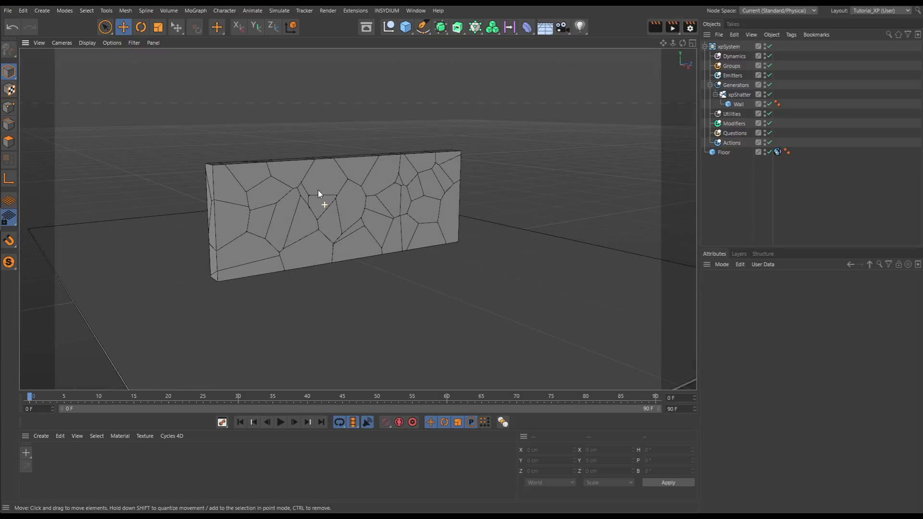
pyautogui.keyDown('alt'); pyautogui.moveTo(346, 270); pyautogui.dragTo(357, 250); pyautogui.keyUp('alt')
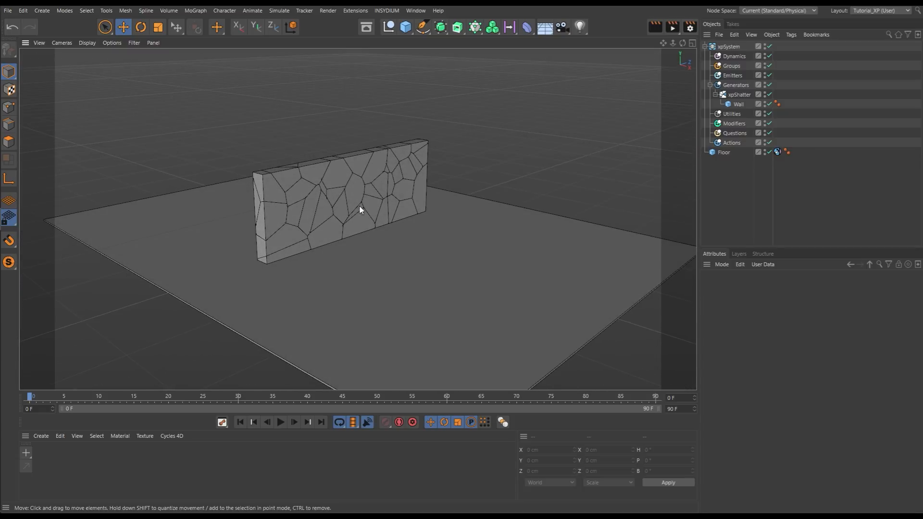
pyautogui.click(740, 95)
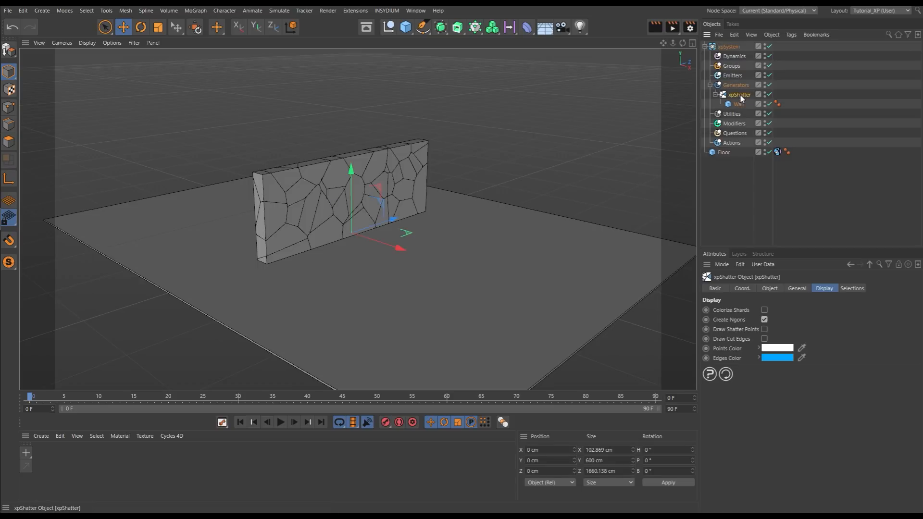
pyautogui.click(770, 289)
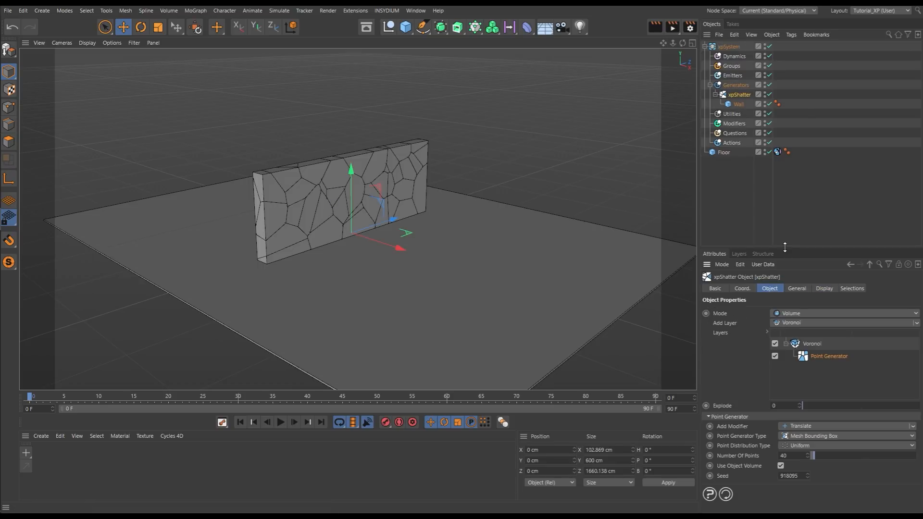
pyautogui.moveTo(784, 248); pyautogui.dragTo(784, 197)
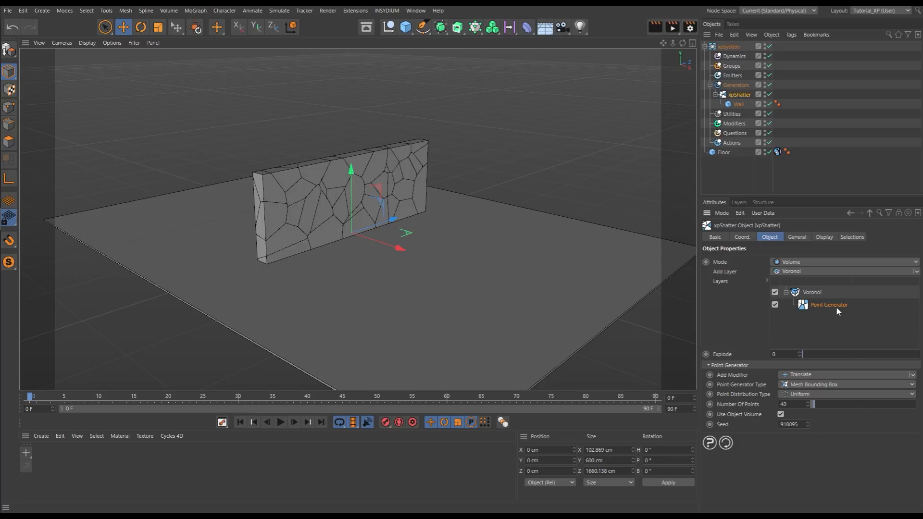
pyautogui.click(824, 238)
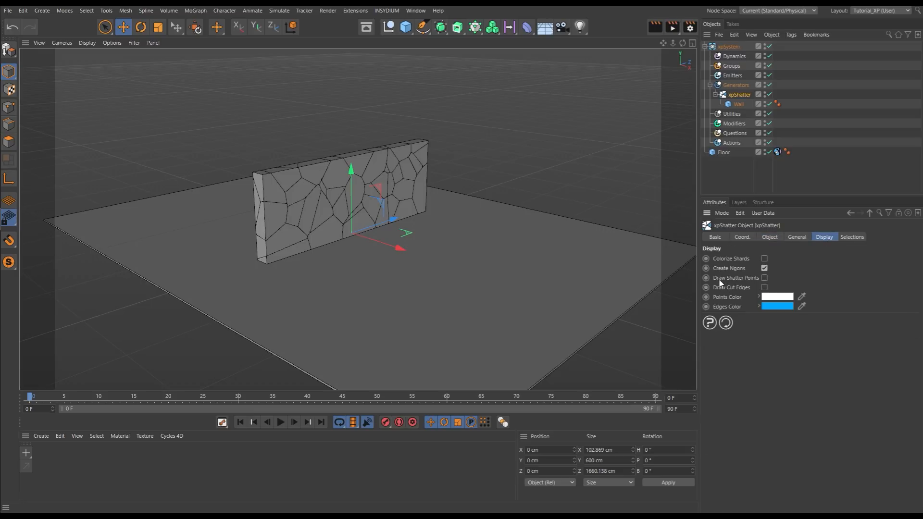
pyautogui.click(764, 278)
# Set the Number Of Points in the xpShatter Voronoi Point Generator to 20.
pyautogui.click(771, 237)
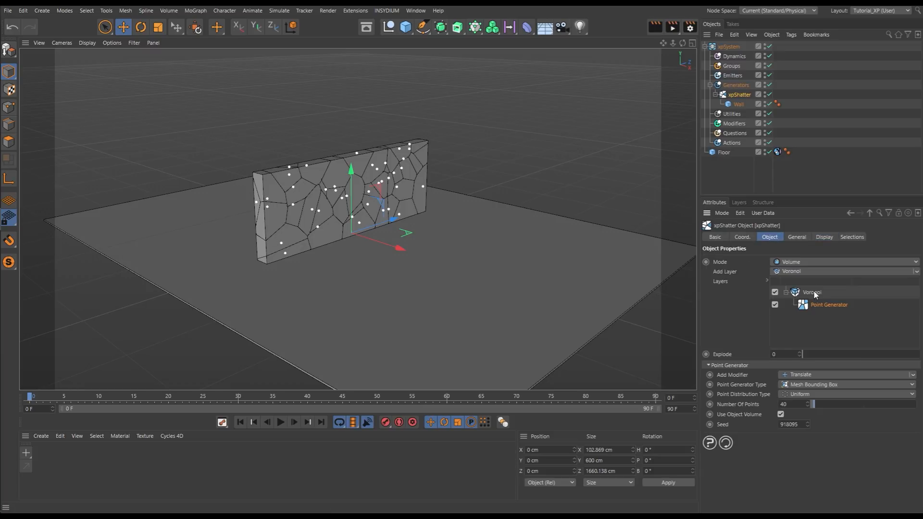
pyautogui.keyDown('alt'); pyautogui.moveTo(332, 208); pyautogui.dragTo(305, 194); pyautogui.keyUp('alt')
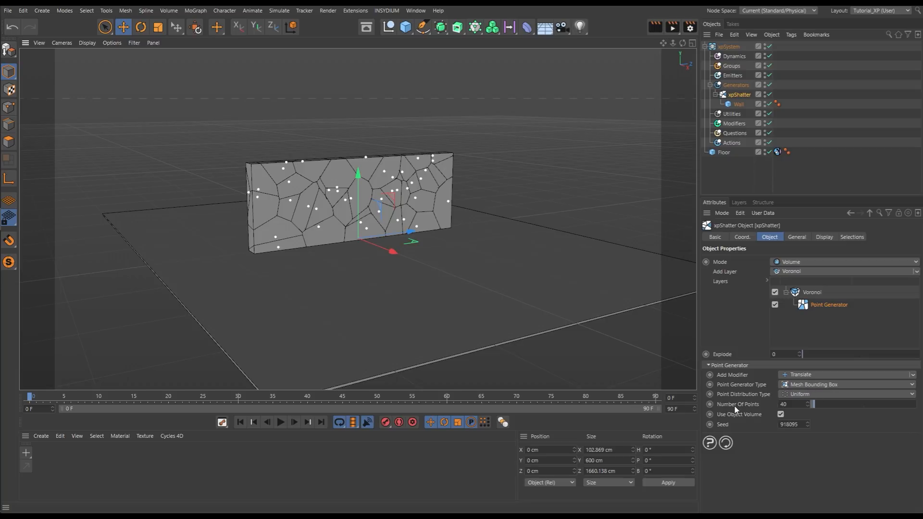
pyautogui.click(796, 405)
pyautogui.write('20')
pyautogui.press('Return')
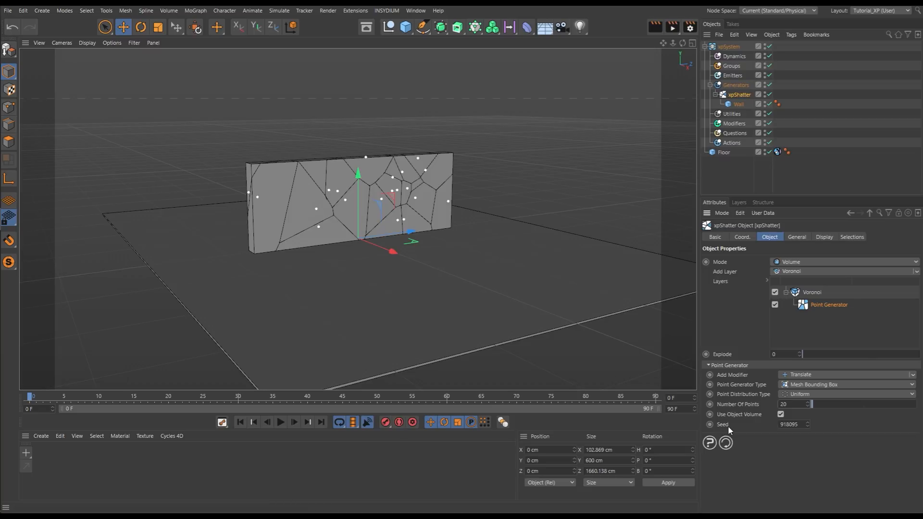
# Step the Point Generator's seed up to 918104 to vary the wall's fracture pattern.
pyautogui.click(808, 423)
pyautogui.click(808, 422)
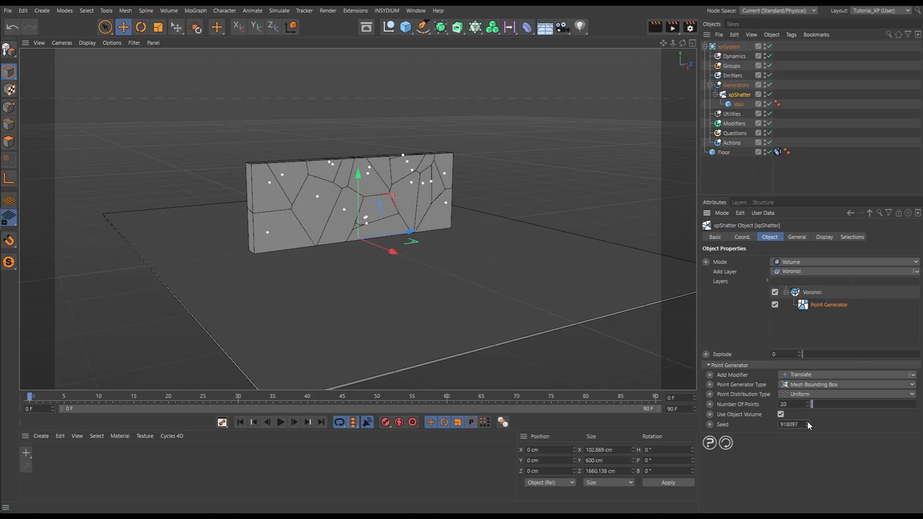
pyautogui.click(808, 423)
pyautogui.click(807, 423)
pyautogui.click(808, 423)
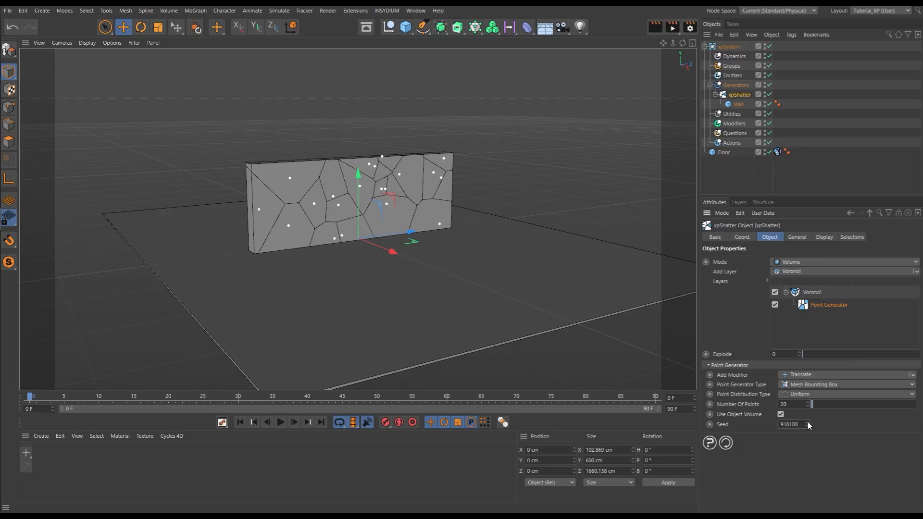
pyautogui.click(808, 423)
pyautogui.click(807, 422)
pyautogui.click(808, 422)
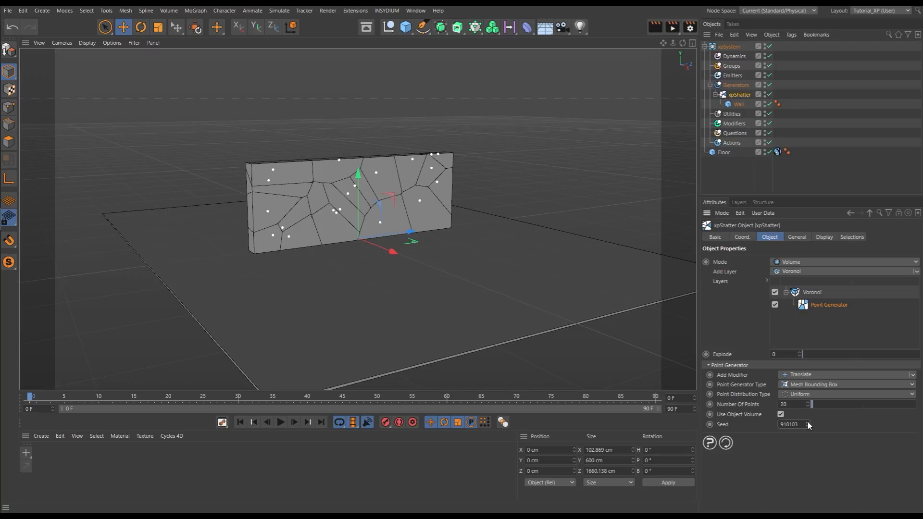
pyautogui.click(808, 422)
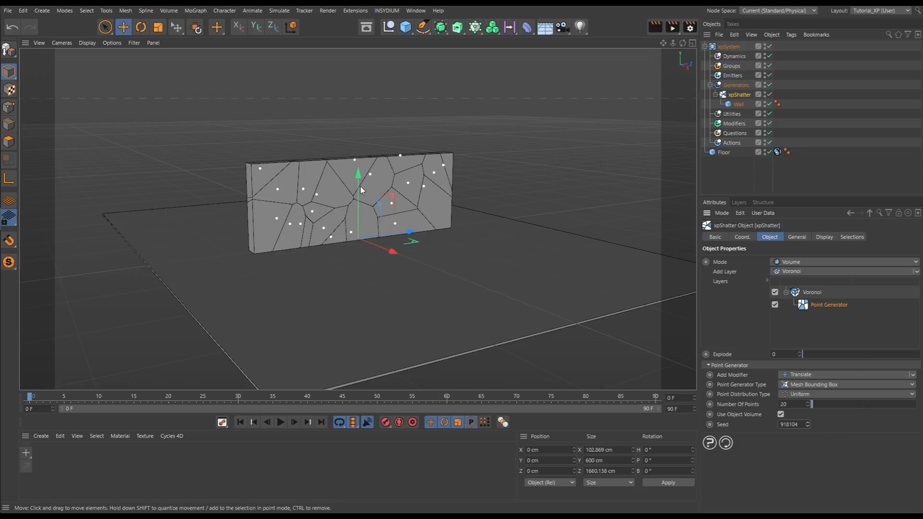
# Turn off Draw Shatter Points for the xpShatter object and deselect it.
pyautogui.click(824, 237)
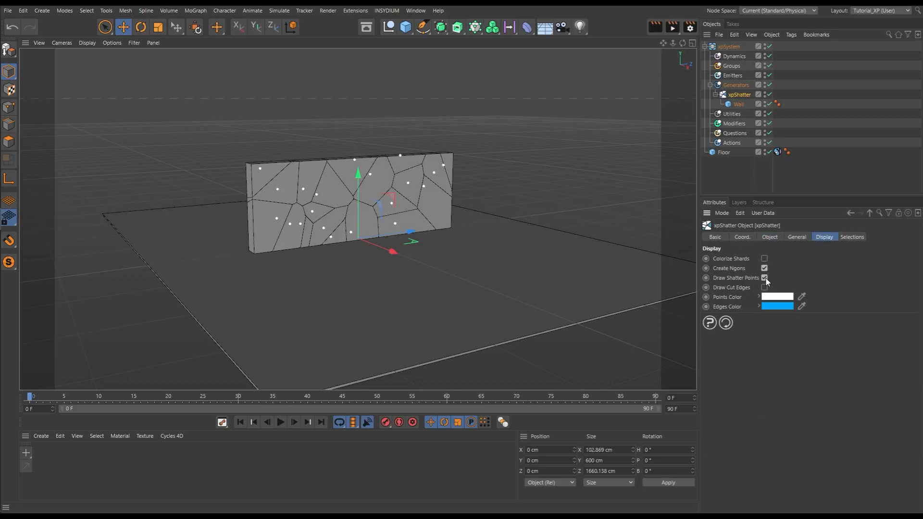
pyautogui.click(731, 172)
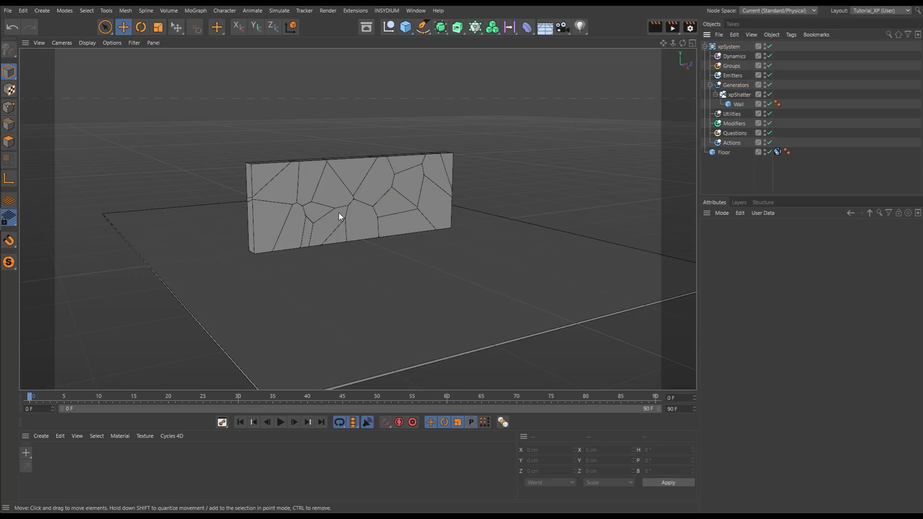
pyautogui.keyDown('alt'); pyautogui.moveTo(339, 213); pyautogui.dragTo(360, 202); pyautogui.keyUp('alt')
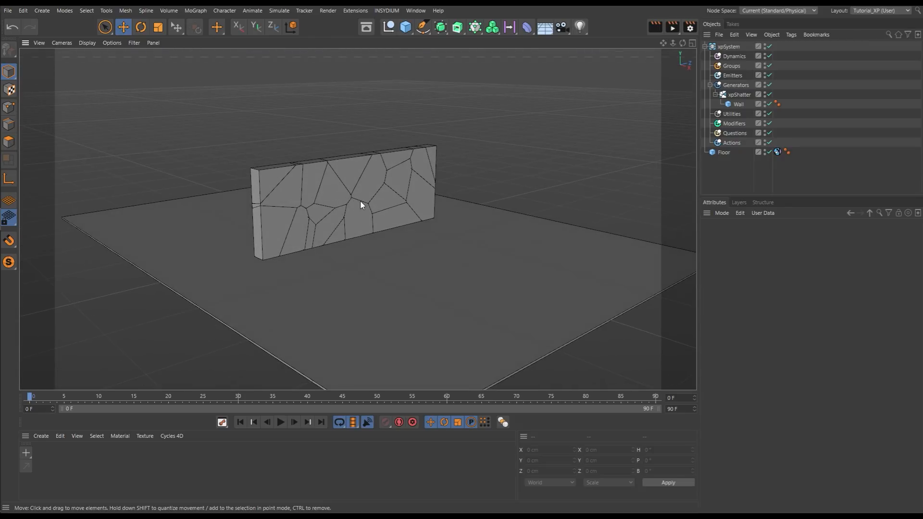
# Apply an xpBullet Rigid Body tag to the xpShatter object and deselect it.
pyautogui.click(740, 95)
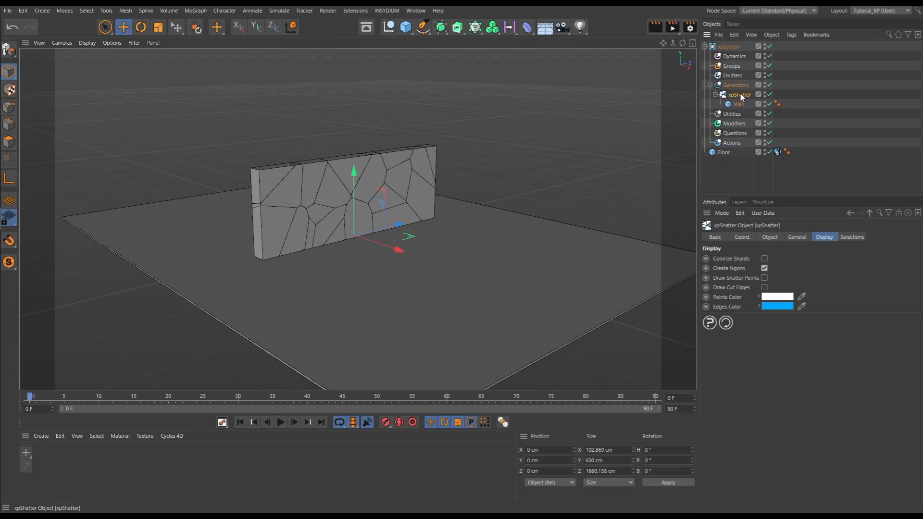
pyautogui.click(791, 35)
pyautogui.moveTo(818, 83)
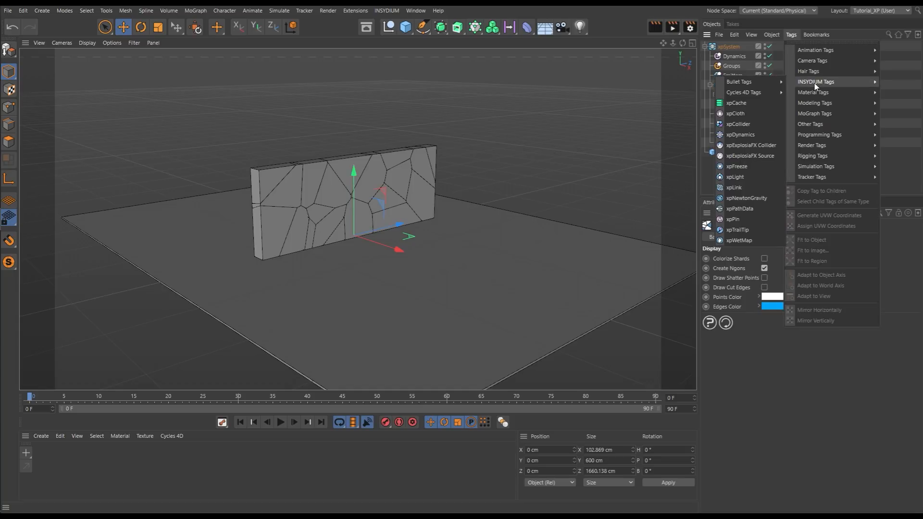
pyautogui.moveTo(760, 80)
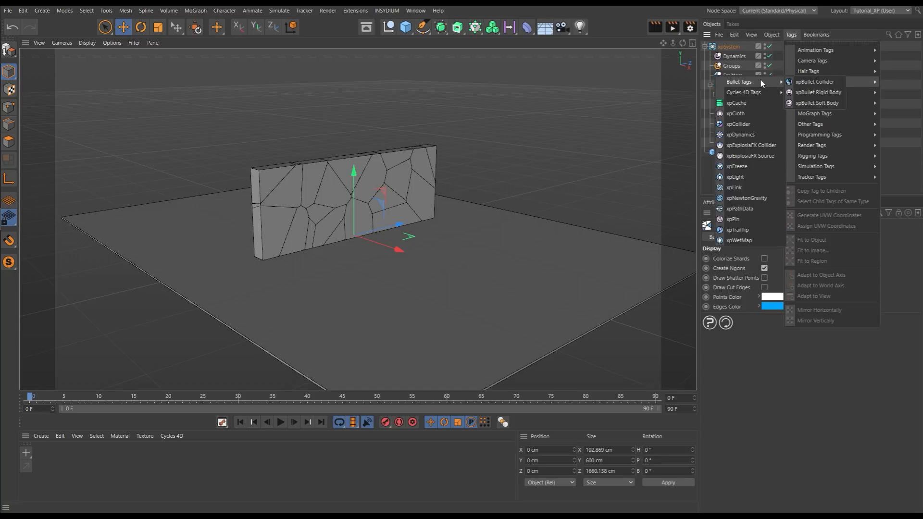
pyautogui.click(825, 94)
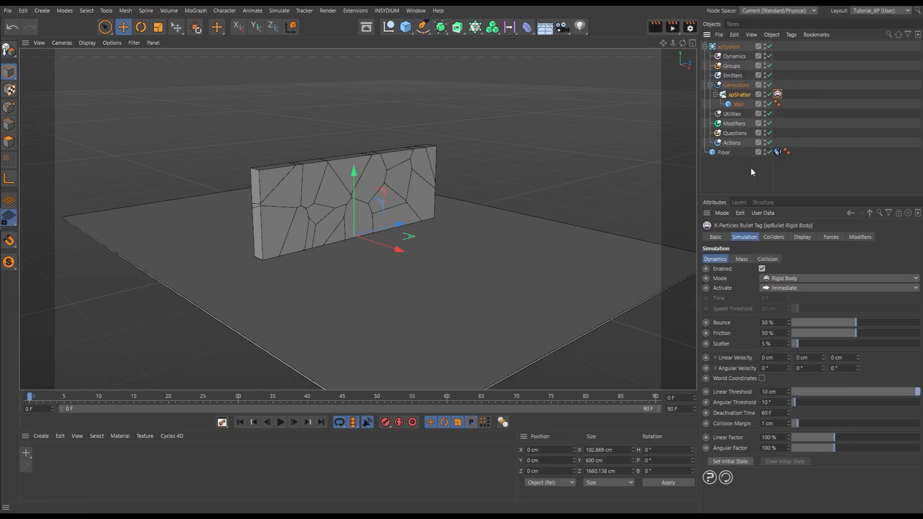
pyautogui.click(691, 243)
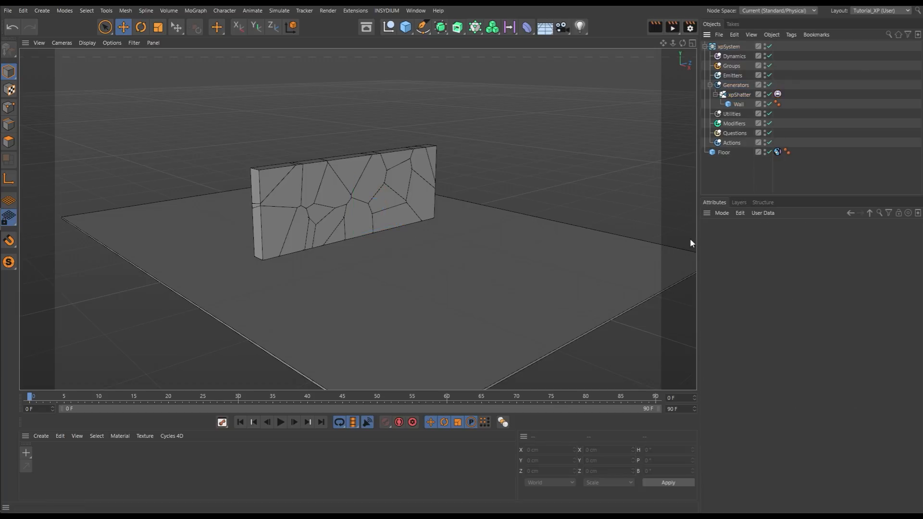
# Play the rigid body simulation briefly, stop it, and extend the timeline's end to 600 frames.
pyautogui.click(281, 422)
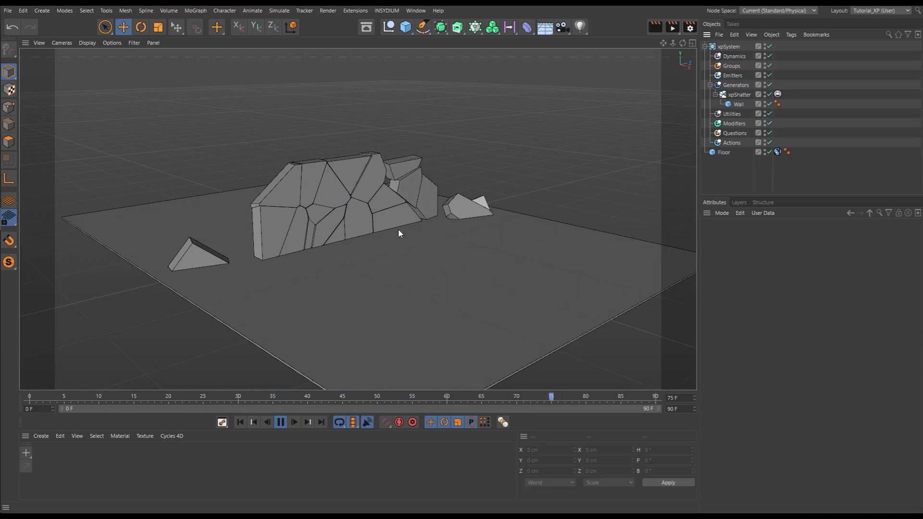
pyautogui.click(281, 422)
pyautogui.moveTo(680, 410); pyautogui.dragTo(639, 412)
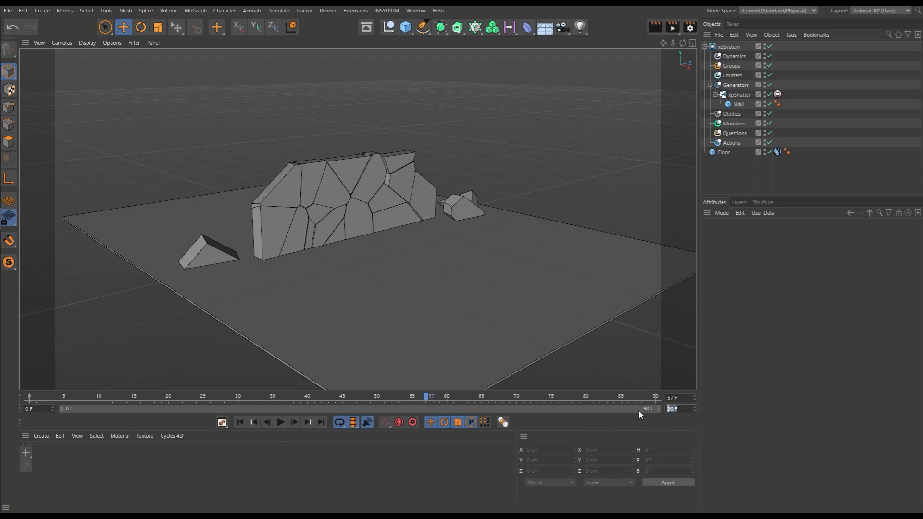
pyautogui.write('600')
pyautogui.press('Return')
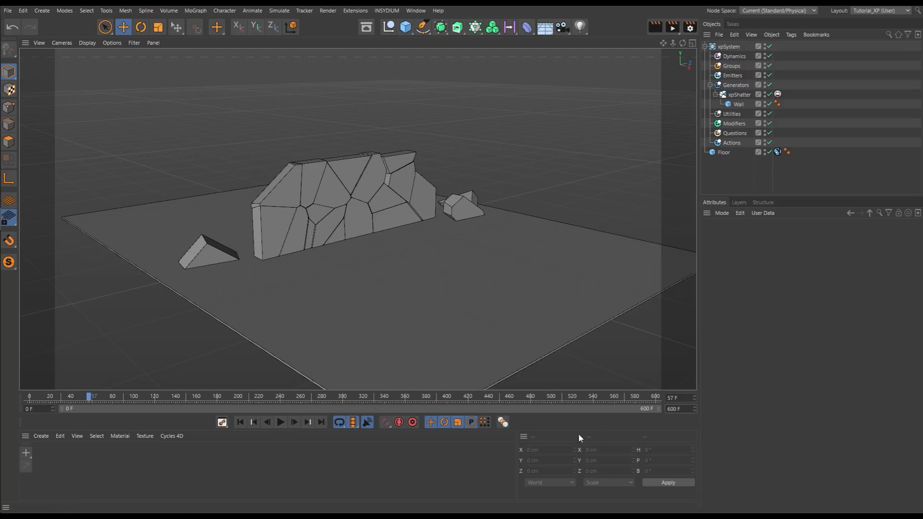
# Play the rigid body simulation while inspecting the breaking wall from different angles, and rewind to the first frame.
pyautogui.click(281, 422)
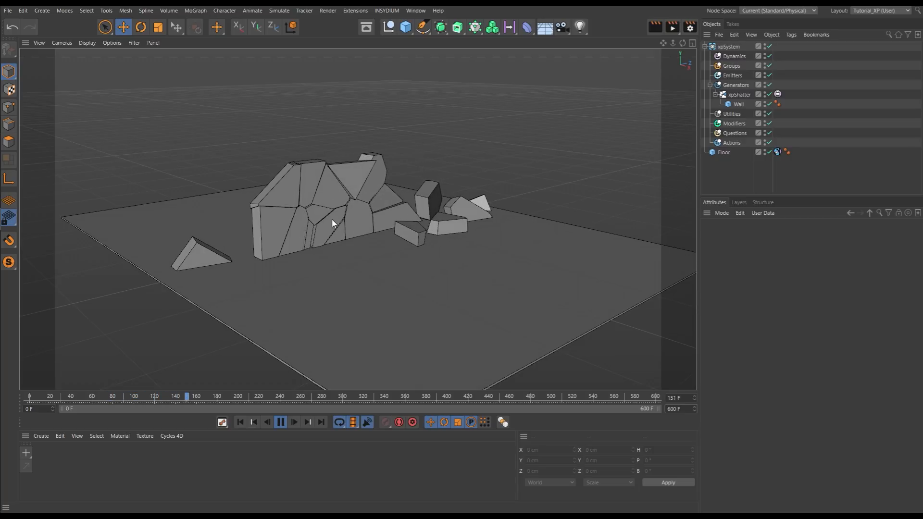
pyautogui.keyDown('alt'); pyautogui.moveTo(339, 207); pyautogui.dragTo(454, 219); pyautogui.keyUp('alt')
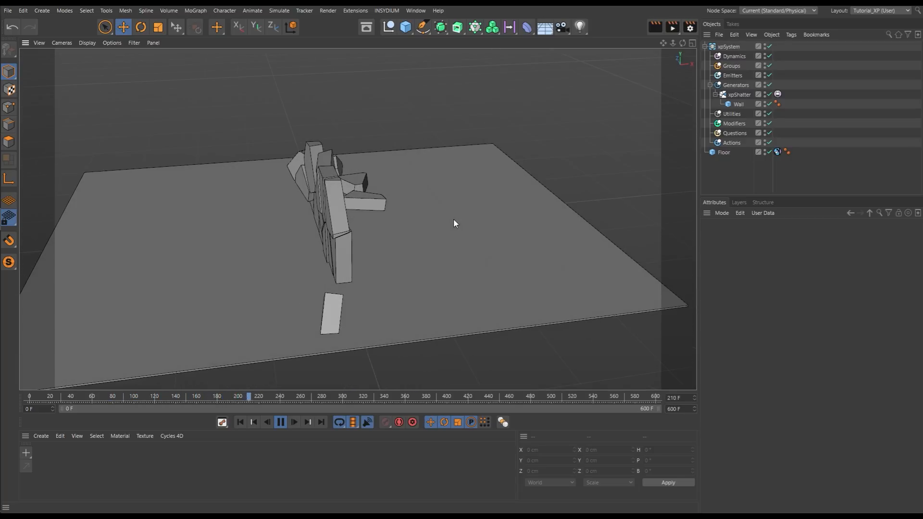
pyautogui.keyDown('alt'); pyautogui.moveTo(325, 204); pyautogui.dragTo(288, 249); pyautogui.keyUp('alt')
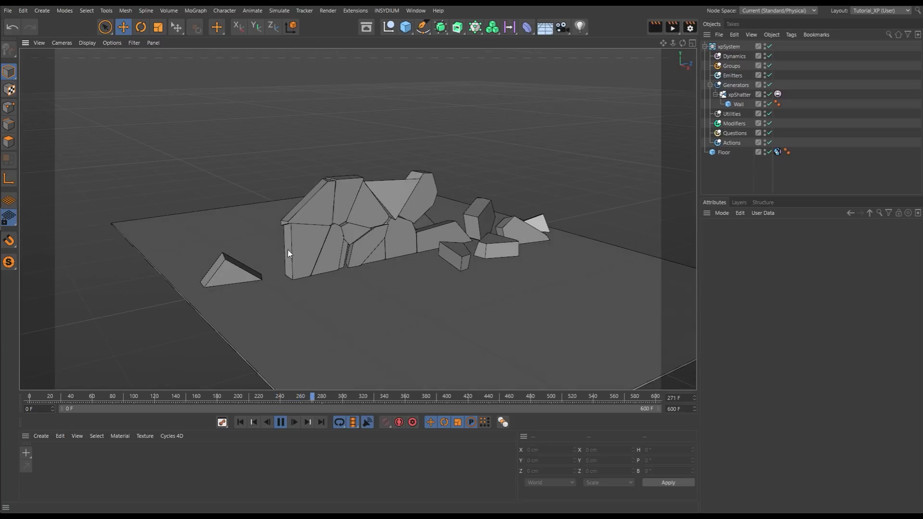
pyautogui.click(278, 424)
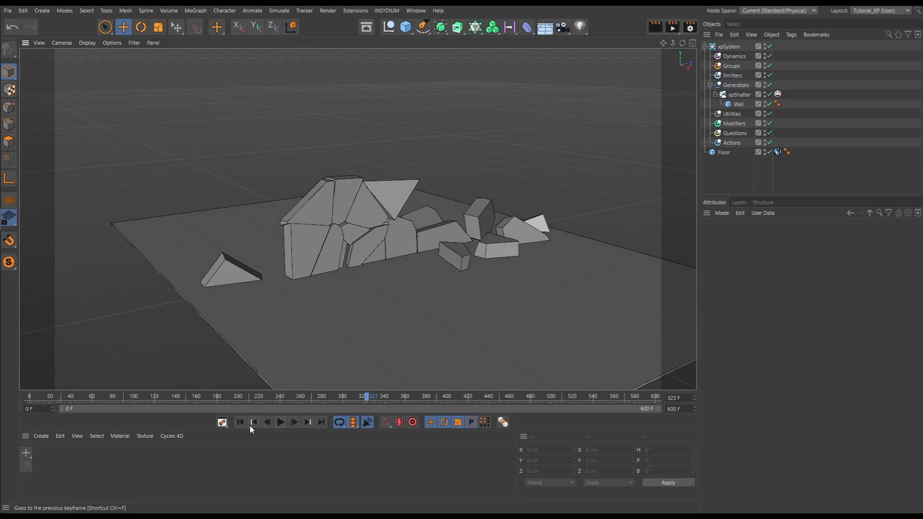
pyautogui.click(240, 423)
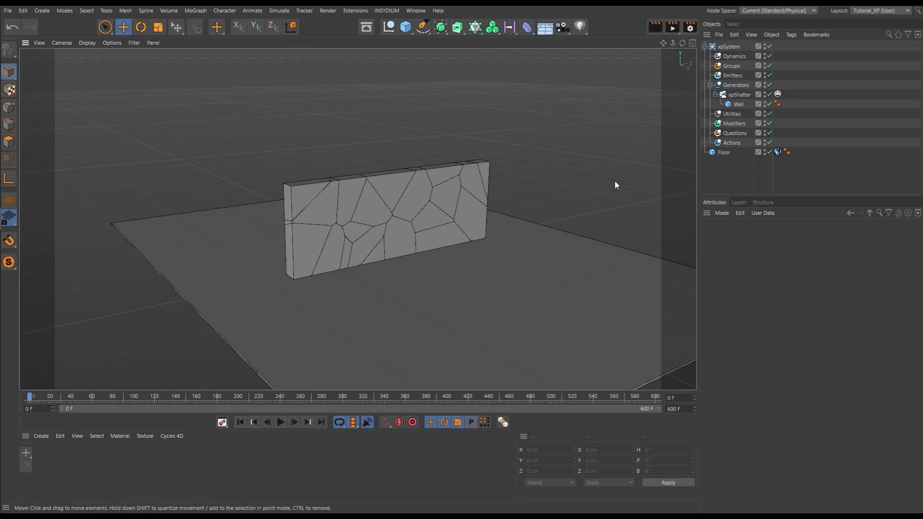
# Raise the xpShatter wall about 371 cm above the floor and set its Explode value to 240.
pyautogui.click(743, 95)
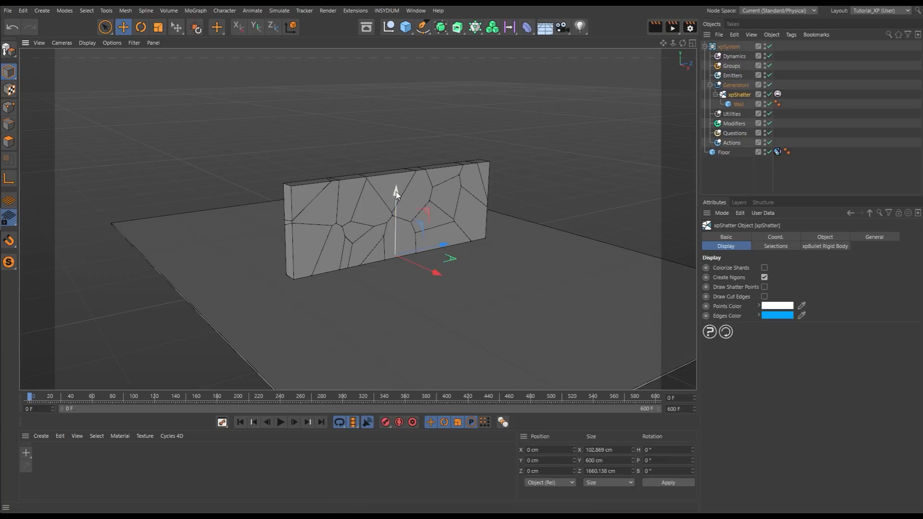
pyautogui.moveTo(396, 194); pyautogui.dragTo(409, 148)
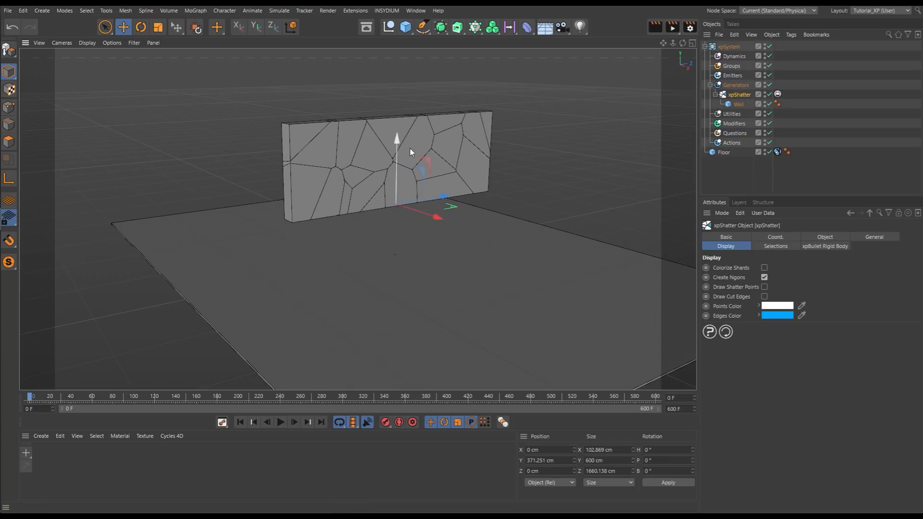
pyautogui.click(825, 237)
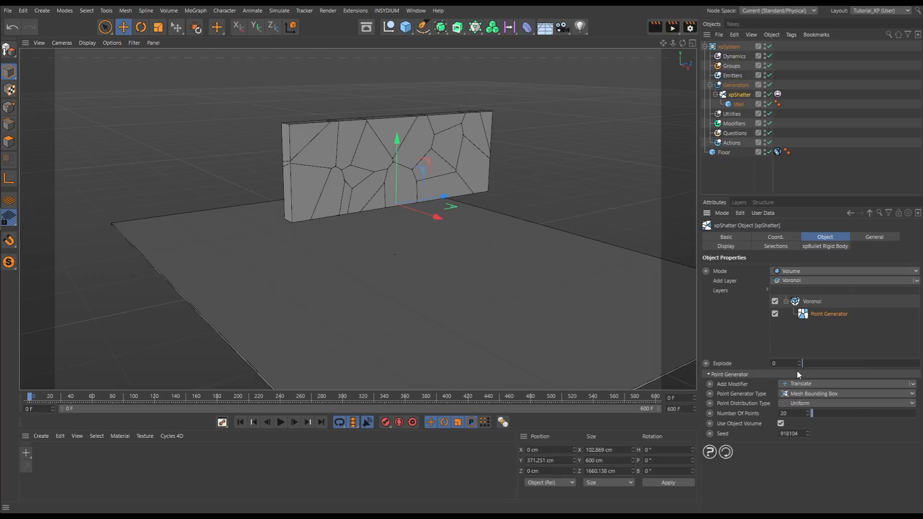
pyautogui.moveTo(800, 363); pyautogui.dragTo(641, 395)
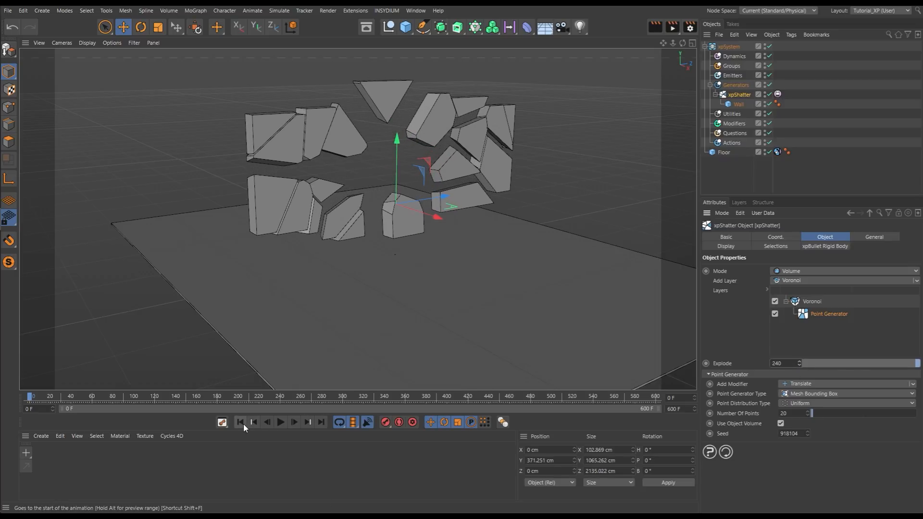
# Play the simulation of the raised, exploded shards falling onto the floor, stop it and rewind to the first frame.
pyautogui.click(281, 422)
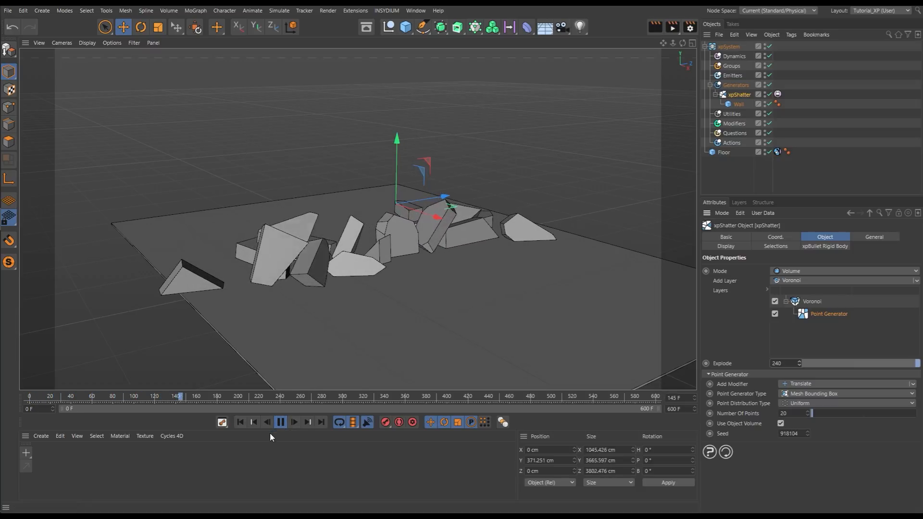
pyautogui.click(281, 422)
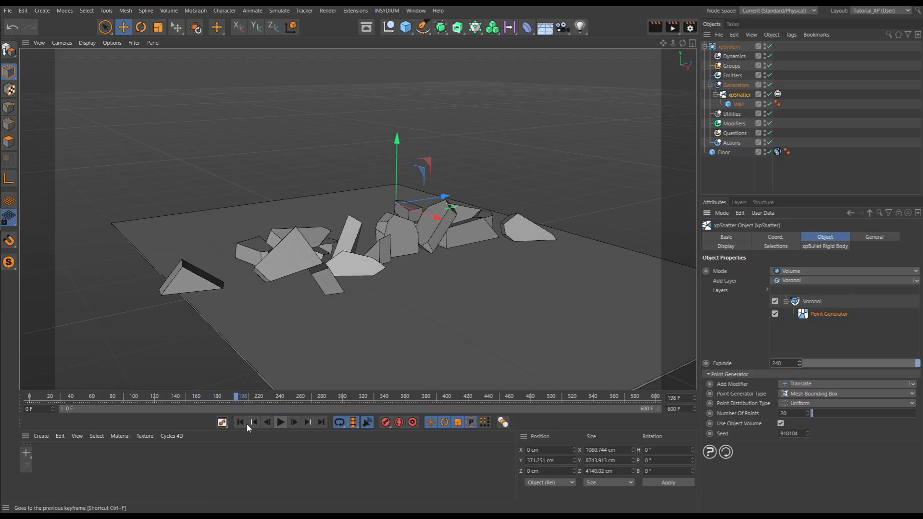
pyautogui.click(241, 422)
# Reset xpShatter's Explode value and Y position to 0, and deselect the object.
pyautogui.doubleClick(783, 364)
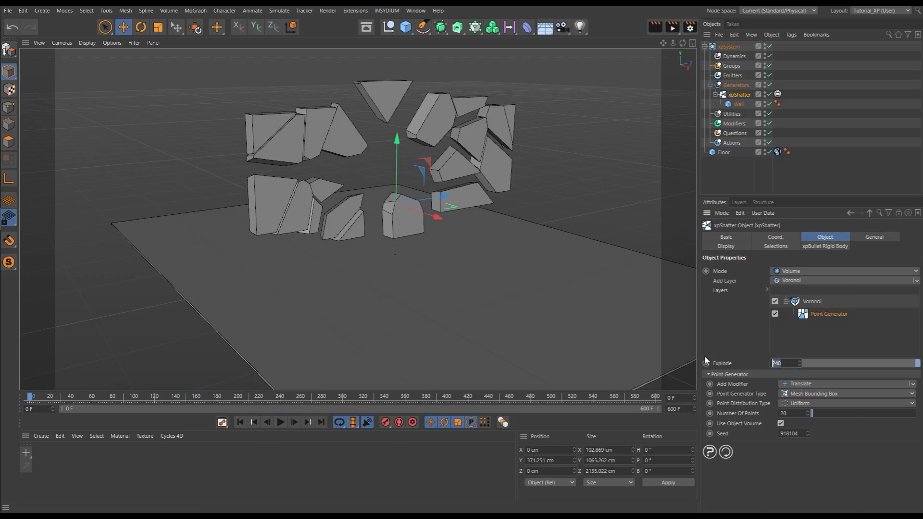
pyautogui.write('0')
pyautogui.press('Return')
pyautogui.click(771, 238)
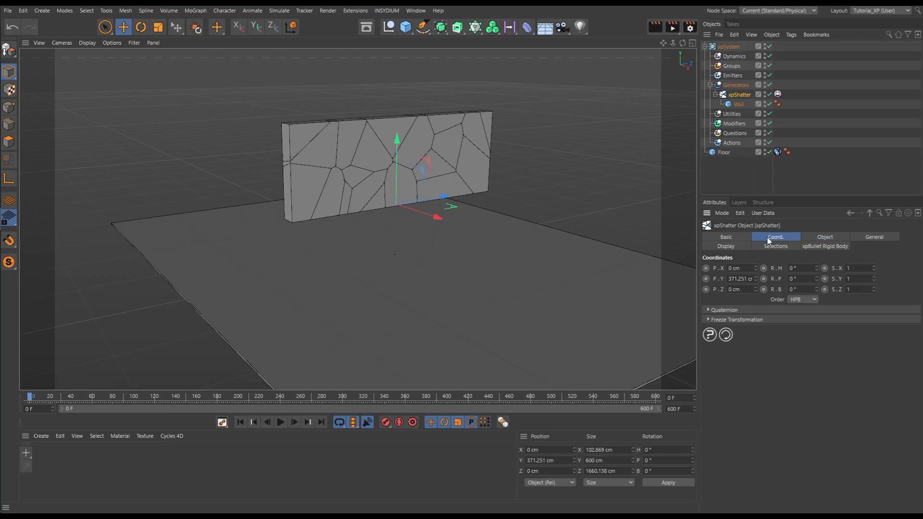
pyautogui.rightClick(755, 278)
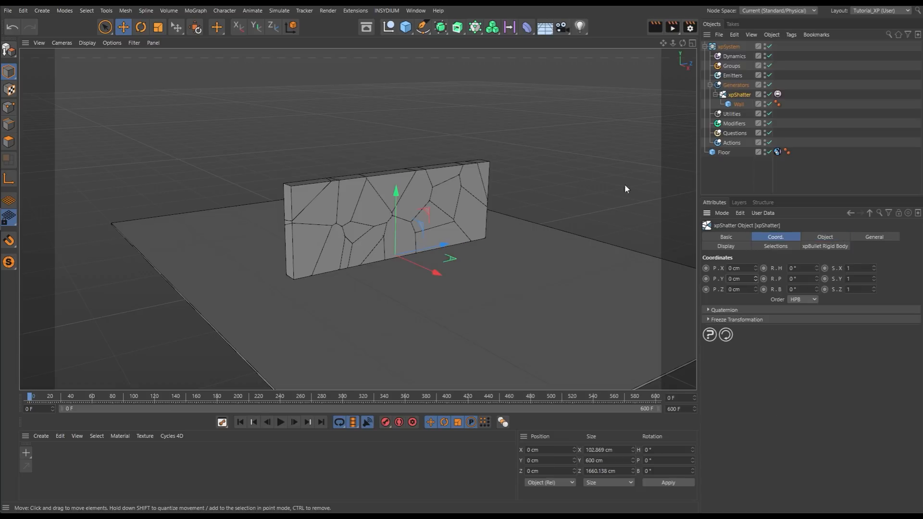
pyautogui.click(717, 173)
# Play the simulation twice with the wall standing on the floor, rewinding to the first frame after each run.
pyautogui.moveTo(383, 213)
pyautogui.keyDown('alt'); pyautogui.mouseDown()
pyautogui.moveTo(374, 240)
pyautogui.moveTo(365, 212)
pyautogui.mouseUp(); pyautogui.keyUp('alt')
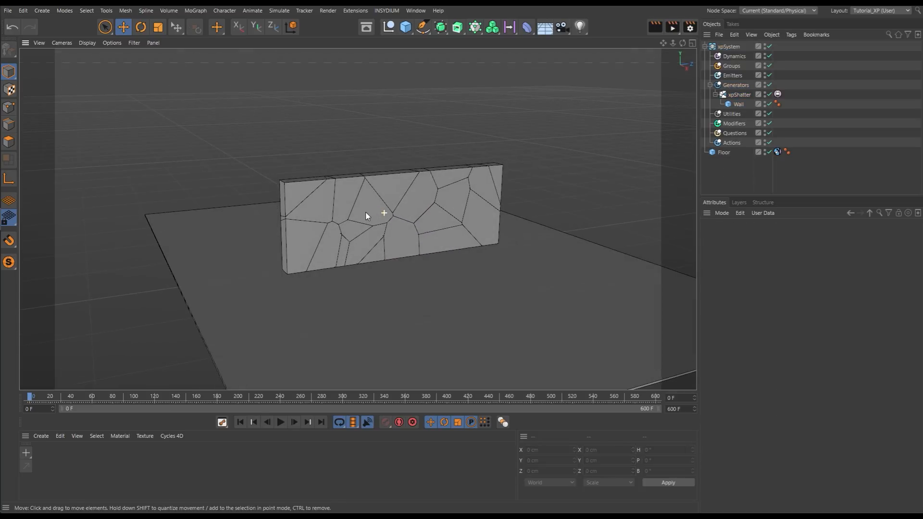
pyautogui.click(280, 422)
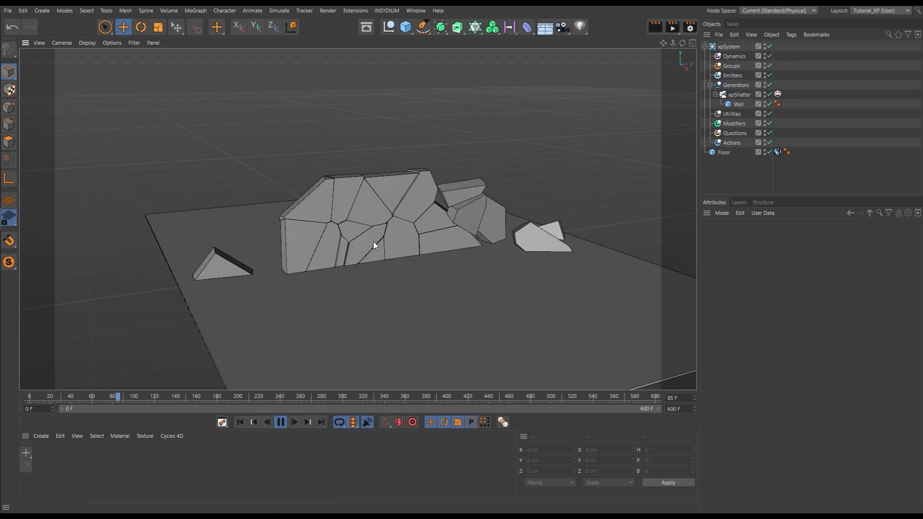
pyautogui.click(281, 422)
pyautogui.click(241, 422)
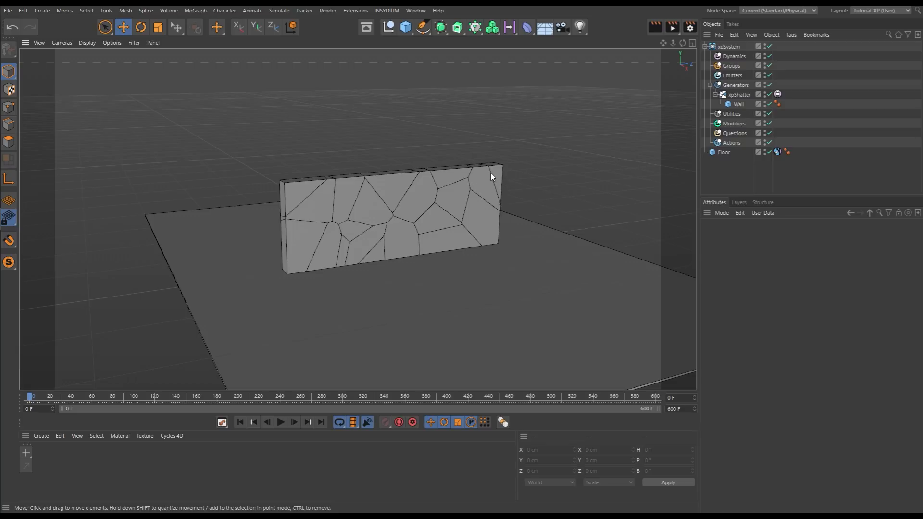
pyautogui.click(282, 422)
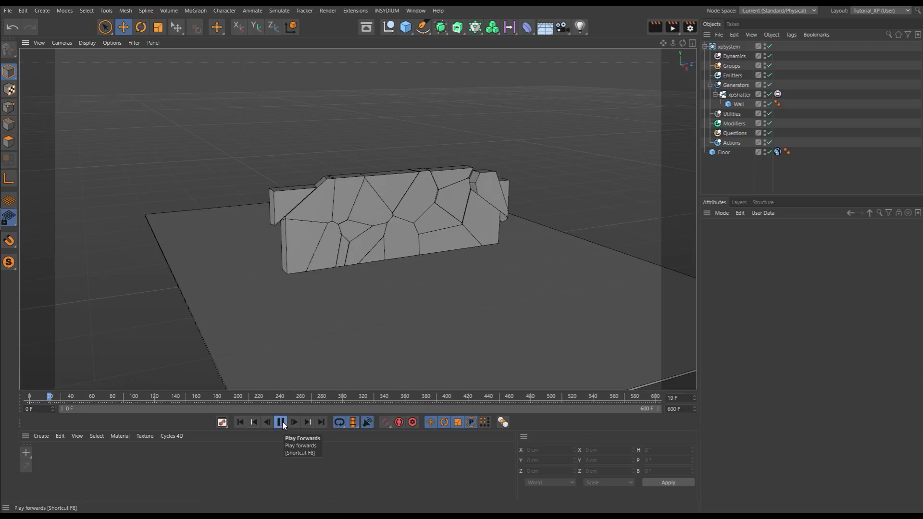
pyautogui.click(281, 422)
pyautogui.click(240, 422)
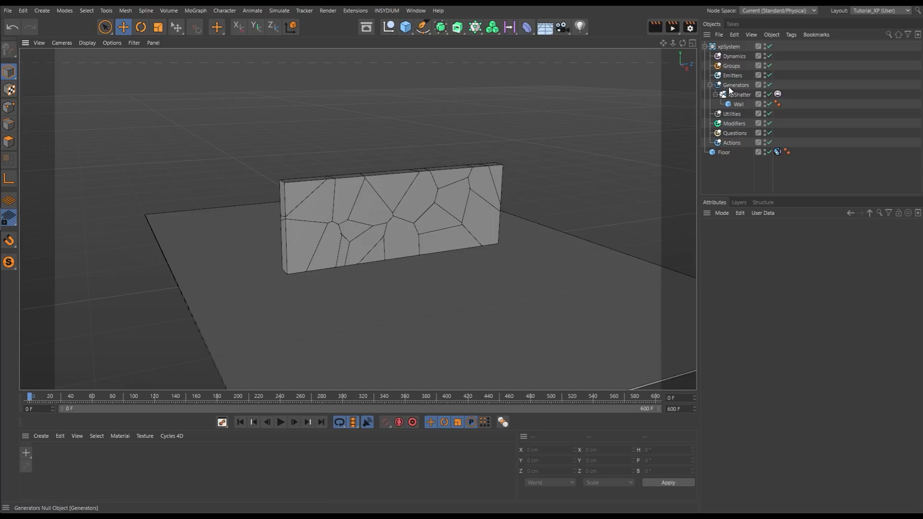
# Set Friction to 100% in xpShatter's xpBullet Rigid Body tag, test the simulation and rewind to the first frame.
pyautogui.click(778, 94)
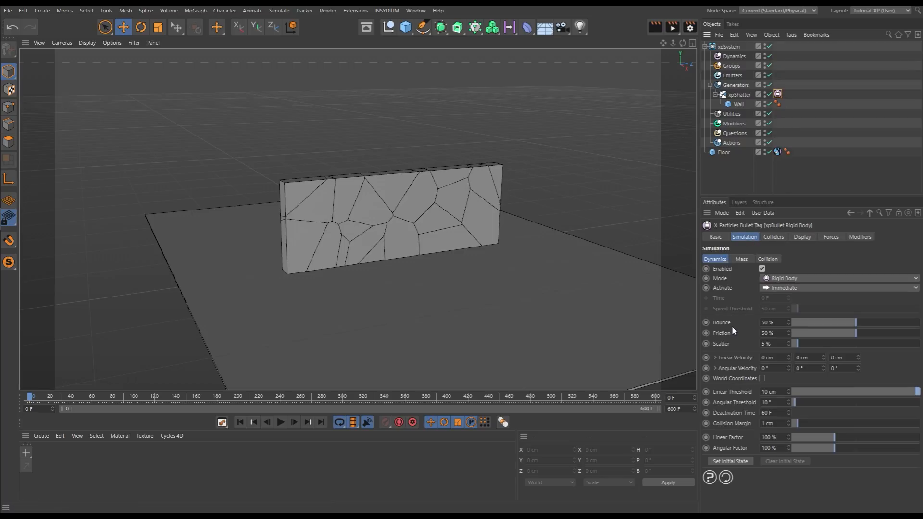
pyautogui.moveTo(852, 333); pyautogui.dragTo(920, 333)
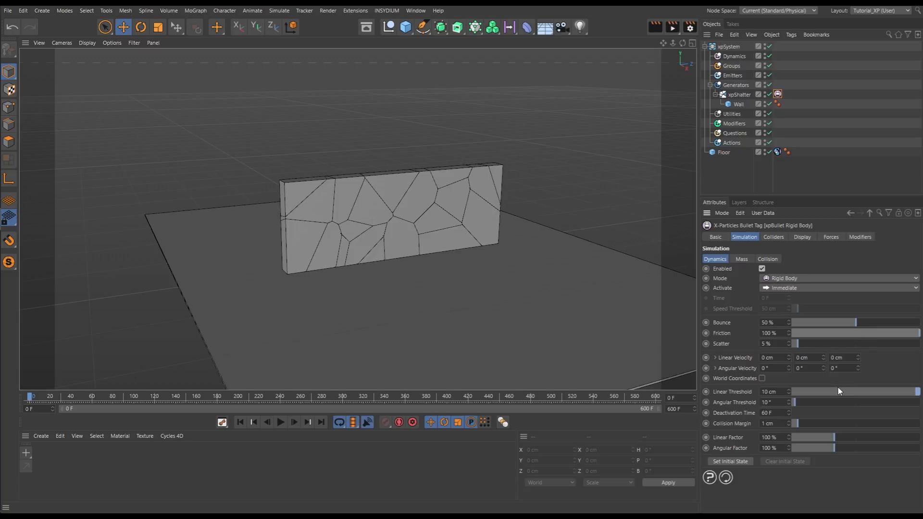
pyautogui.click(280, 422)
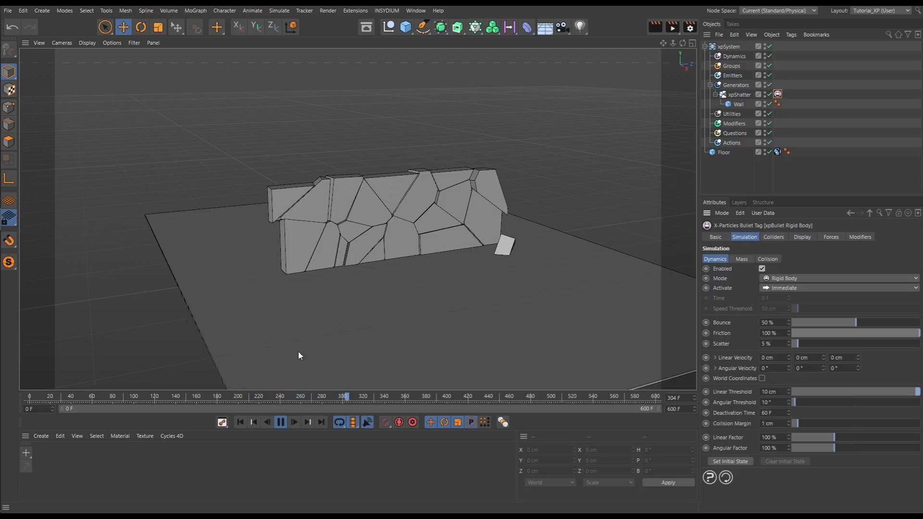
pyautogui.click(280, 422)
pyautogui.click(241, 422)
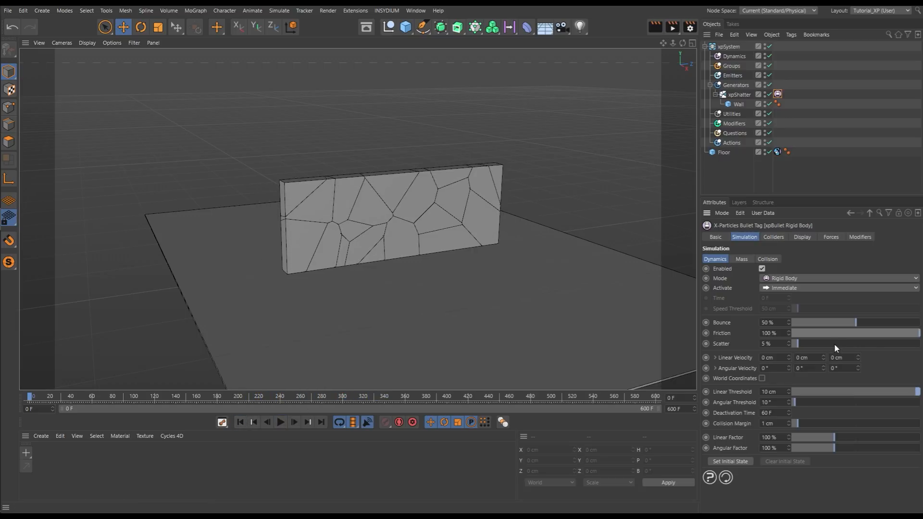
# Lower the xpBullet Rigid Body tag's Friction to 51% and set Activate to After Time with a time of 60 frames.
pyautogui.moveTo(876, 329); pyautogui.dragTo(858, 333)
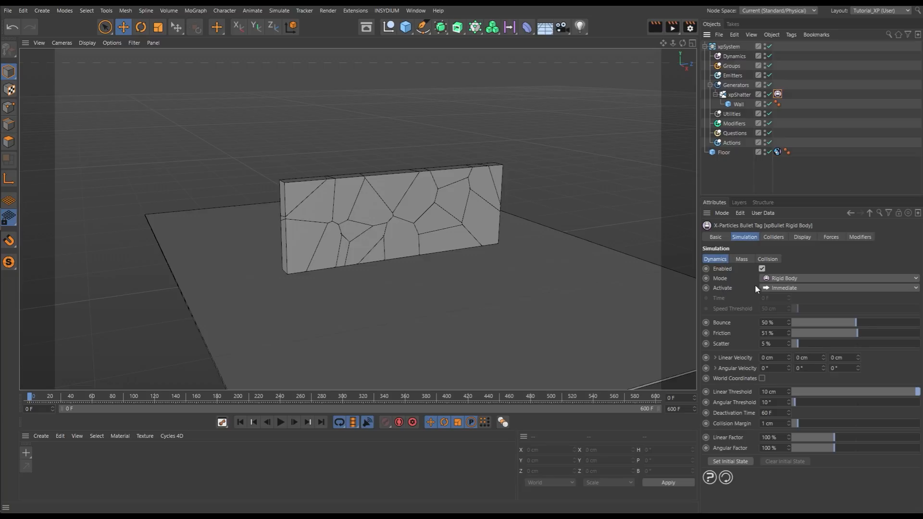
pyautogui.click(789, 289)
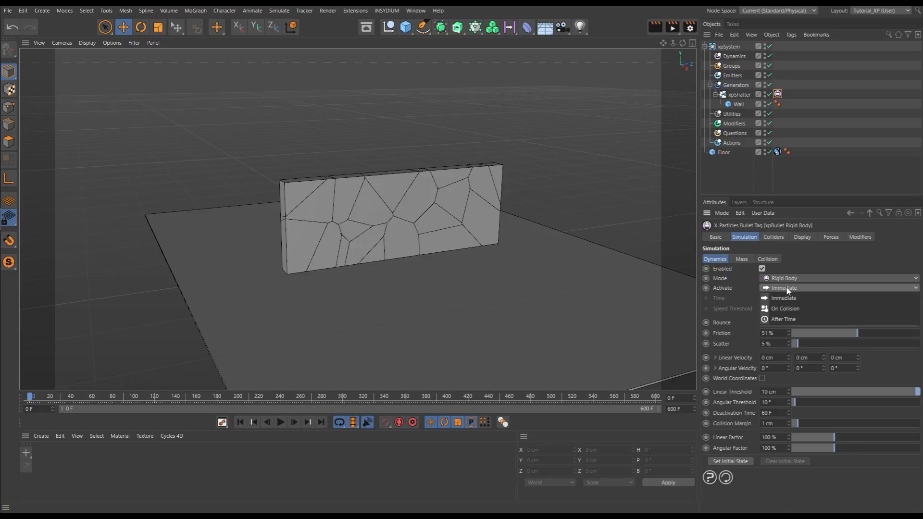
pyautogui.click(774, 320)
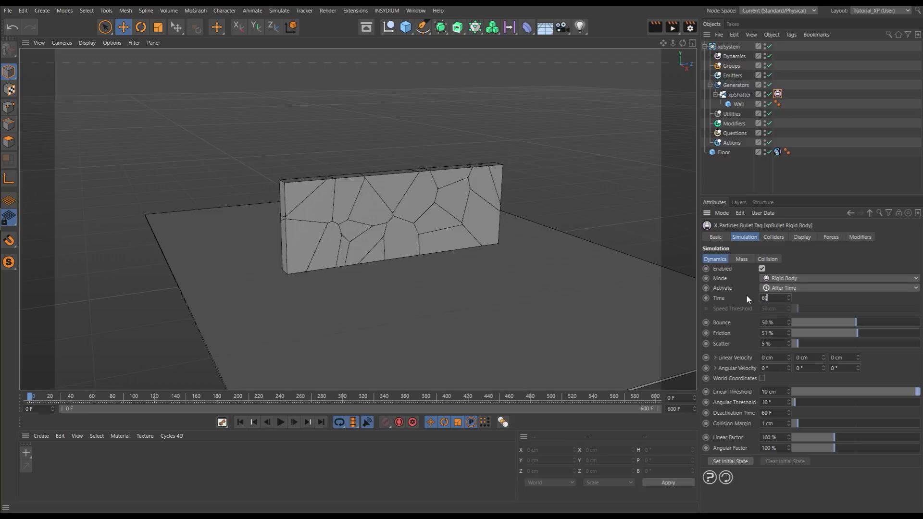
# Play the simulation beyond the delayed activation time, stop it and rewind to the first frame.
pyautogui.click(281, 423)
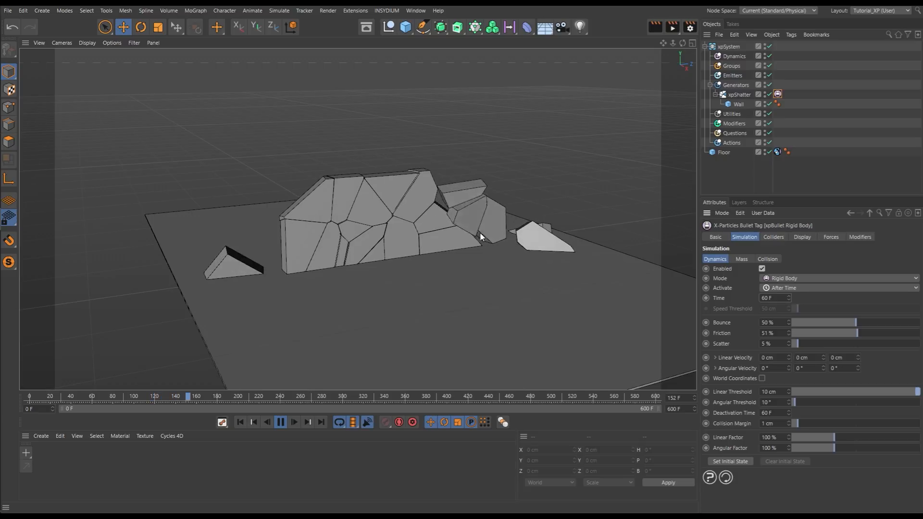
pyautogui.click(280, 422)
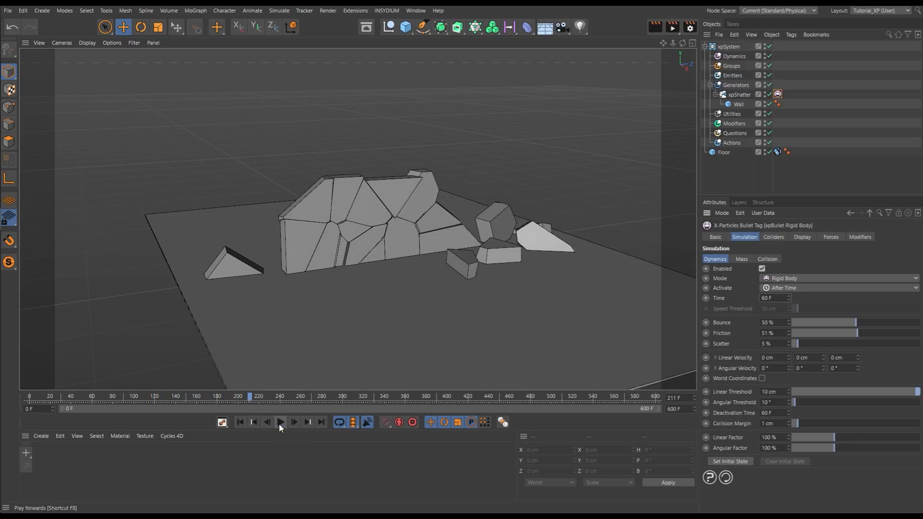
pyautogui.click(240, 425)
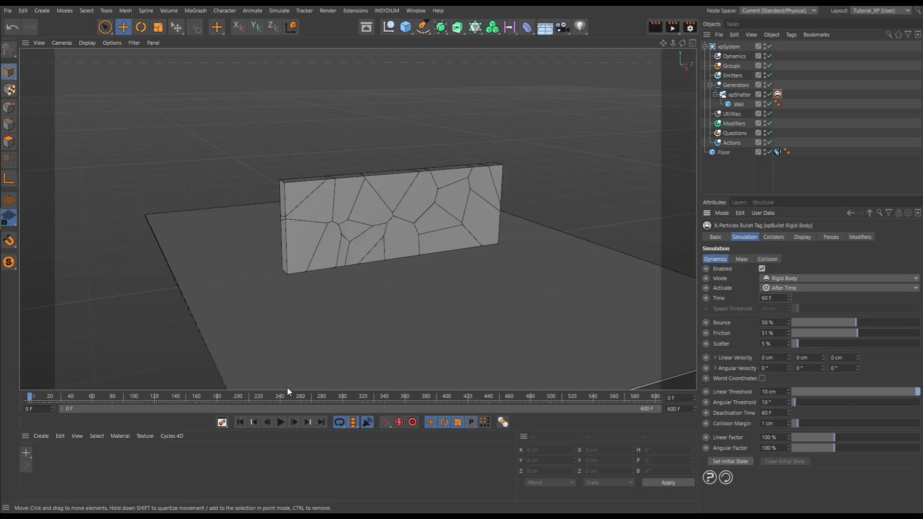
# Set the rigid body tag's Activate mode to On Collision with a Speed Threshold of 0 cm, and test the simulation from the first frame.
pyautogui.click(789, 288)
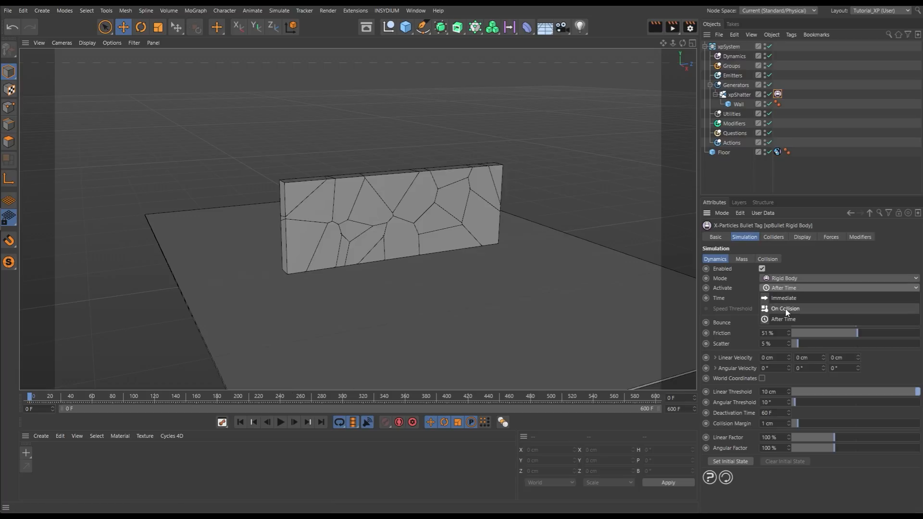
pyautogui.click(783, 309)
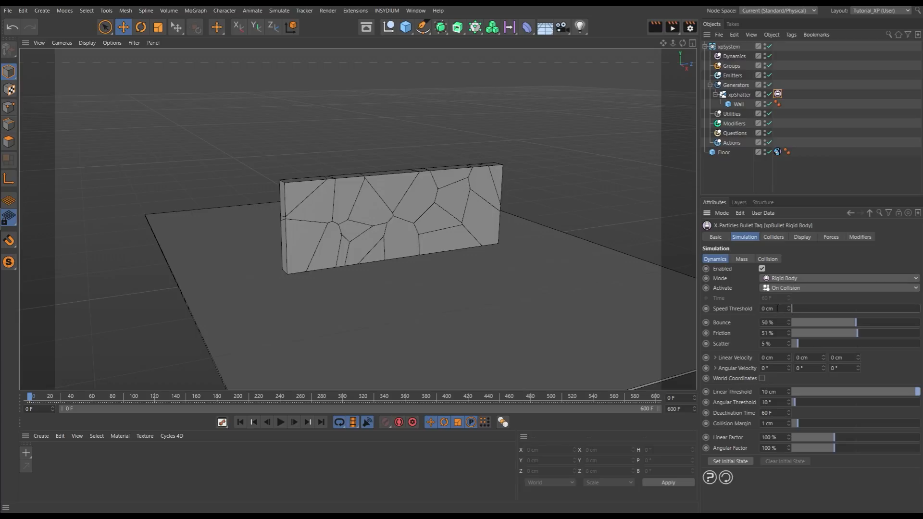
pyautogui.click(280, 422)
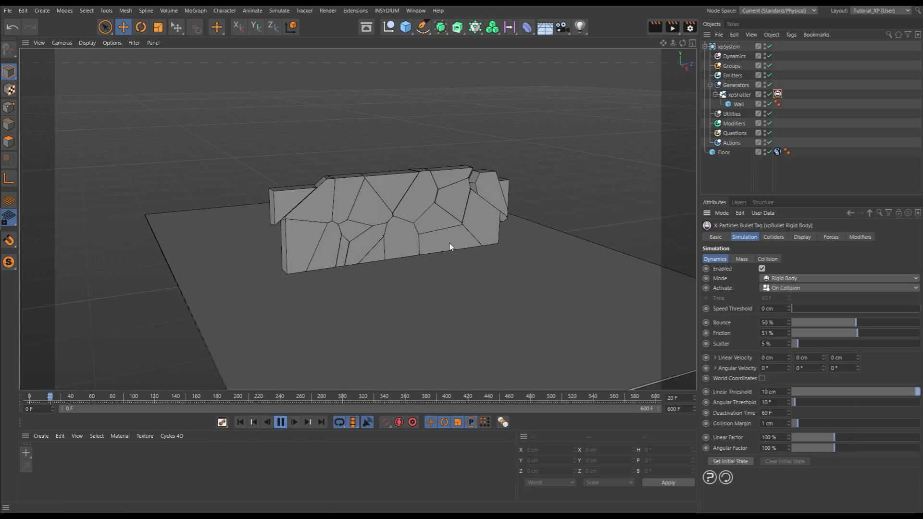
pyautogui.click(281, 422)
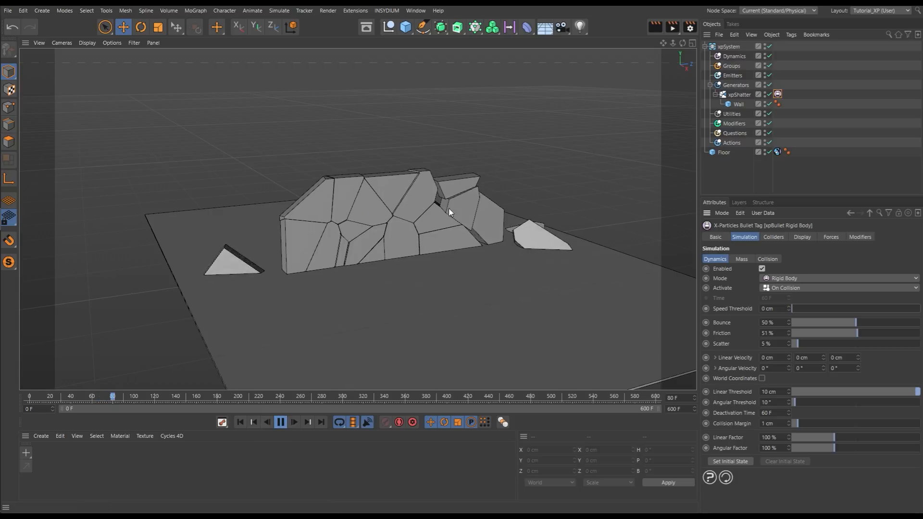
pyautogui.click(284, 423)
pyautogui.click(253, 423)
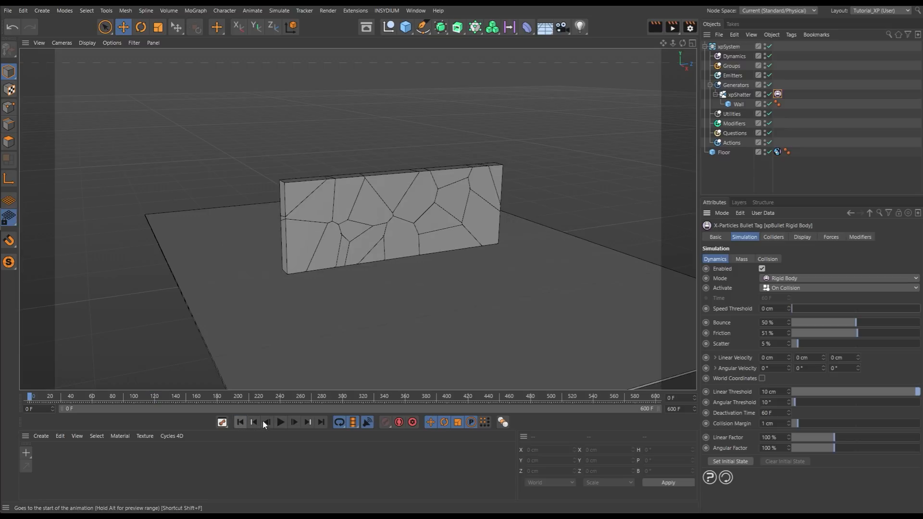
# Set the rigid body tag's Speed Threshold to 20 cm.
pyautogui.click(778, 309)
pyautogui.write('20')
pyautogui.press('Return')
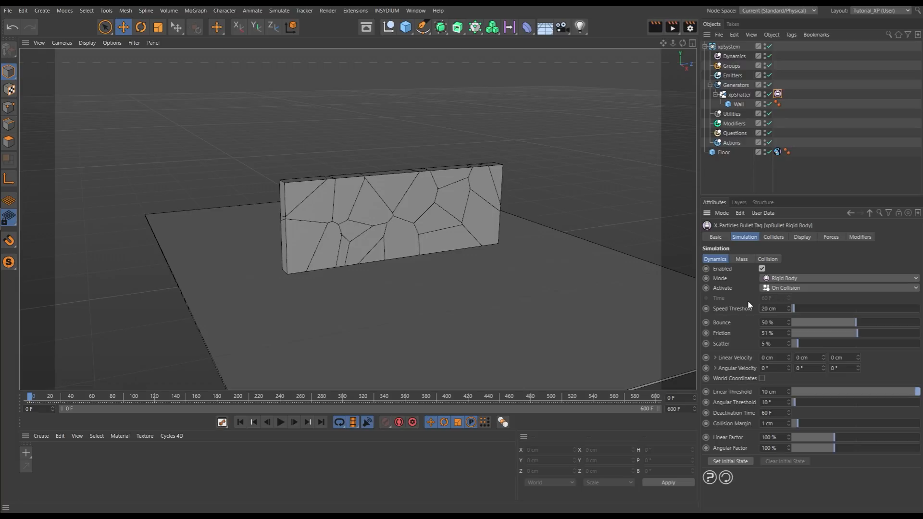
# Play the simulation from the first frame to test the wall's collision activation threshold, and rewind it.
pyautogui.click(283, 422)
pyautogui.click(281, 422)
pyautogui.click(239, 422)
pyautogui.click(281, 422)
pyautogui.click(280, 423)
pyautogui.click(240, 422)
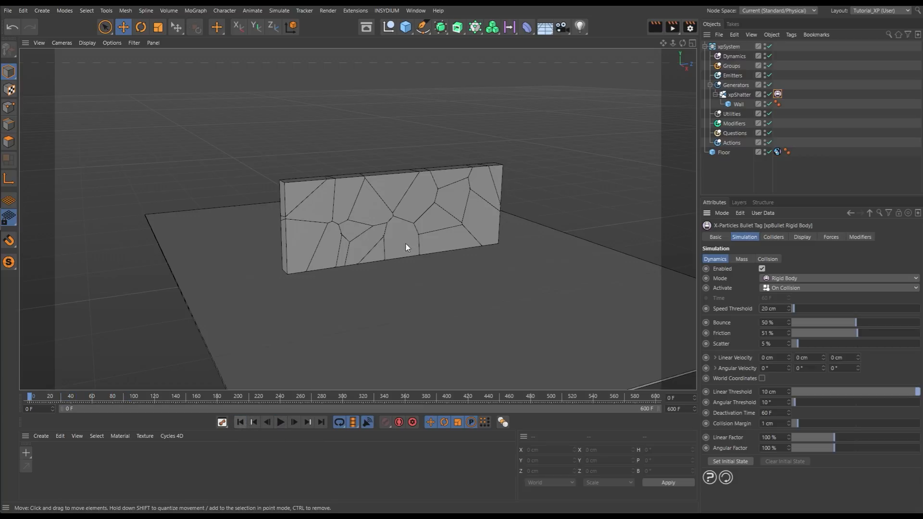
# Add a Platonic object and move it beside the wall, to about -719 cm in X and 490 cm in Y.
pyautogui.moveTo(412, 208)
pyautogui.keyDown('alt'); pyautogui.mouseDown()
pyautogui.moveTo(426, 206)
pyautogui.moveTo(408, 236)
pyautogui.moveTo(398, 224)
pyautogui.moveTo(403, 245)
pyautogui.moveTo(451, 248)
pyautogui.moveTo(335, 201)
pyautogui.moveTo(370, 232)
pyautogui.moveTo(425, 239)
pyautogui.moveTo(419, 241)
pyautogui.mouseUp(); pyautogui.keyUp('alt')
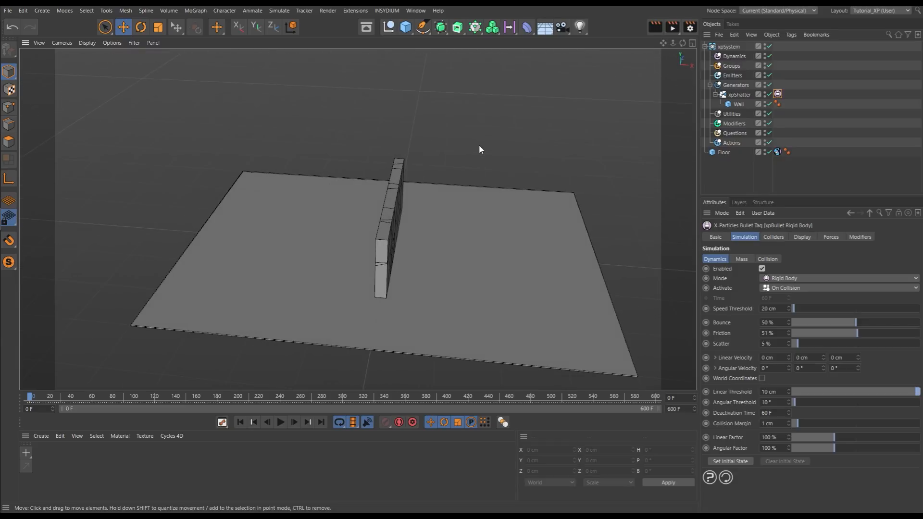
pyautogui.click(406, 28)
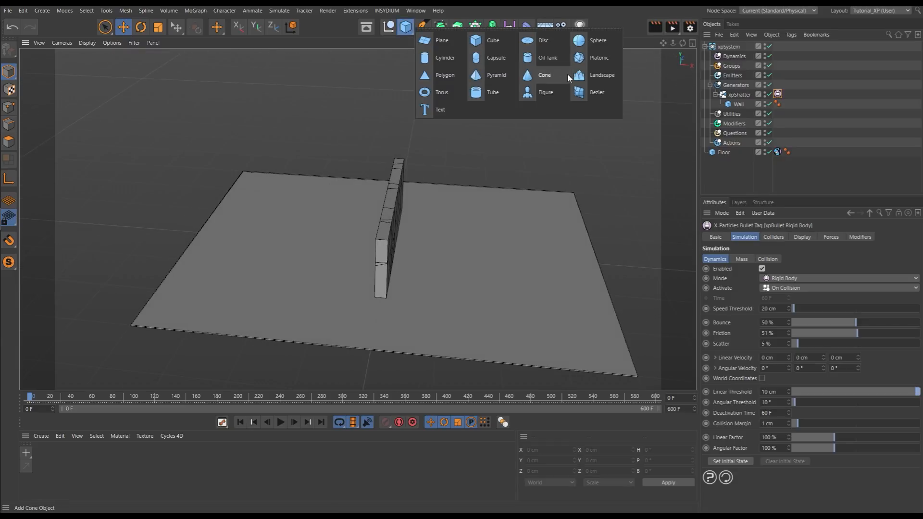
pyautogui.click(599, 57)
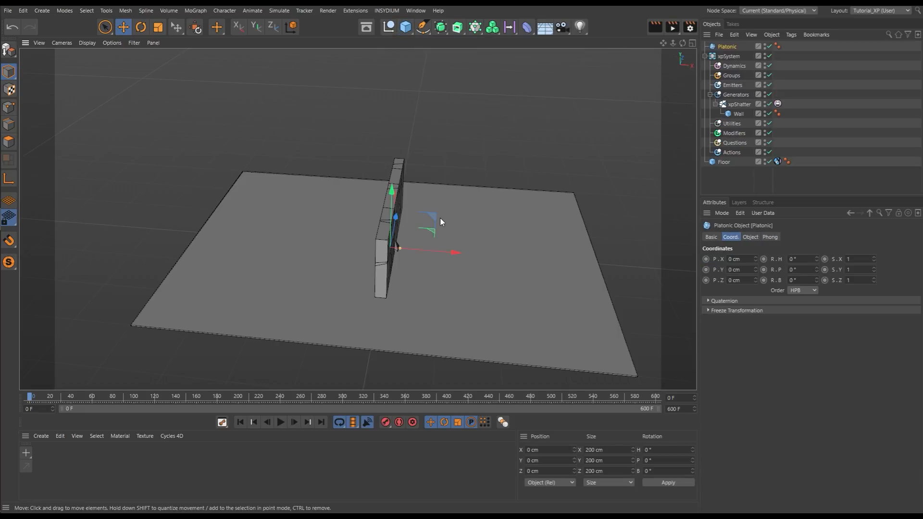
pyautogui.moveTo(447, 240); pyautogui.dragTo(472, 177)
pyautogui.moveTo(416, 90); pyautogui.dragTo(417, 110)
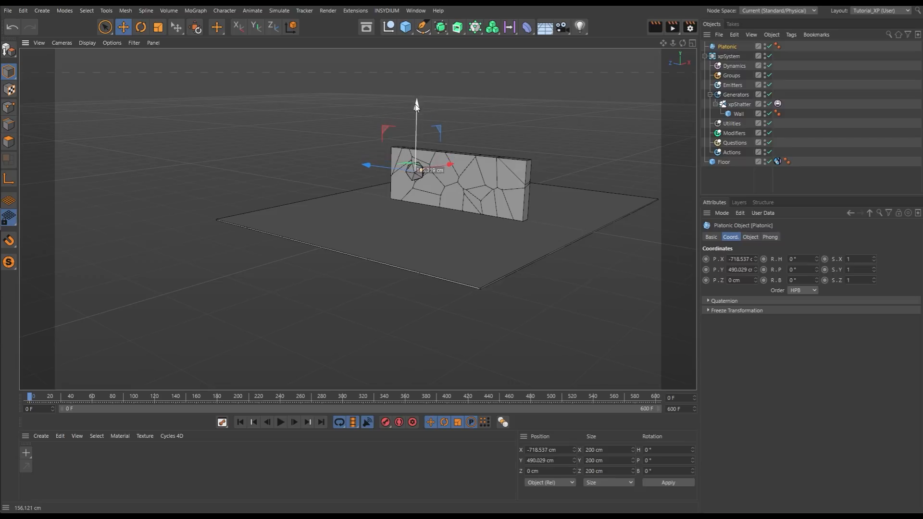
# Move the Platonic and Floor objects into the xpSystem's Utilities group.
pyautogui.keyDown('alt'); pyautogui.moveTo(459, 192); pyautogui.dragTo(355, 200); pyautogui.keyUp('alt')
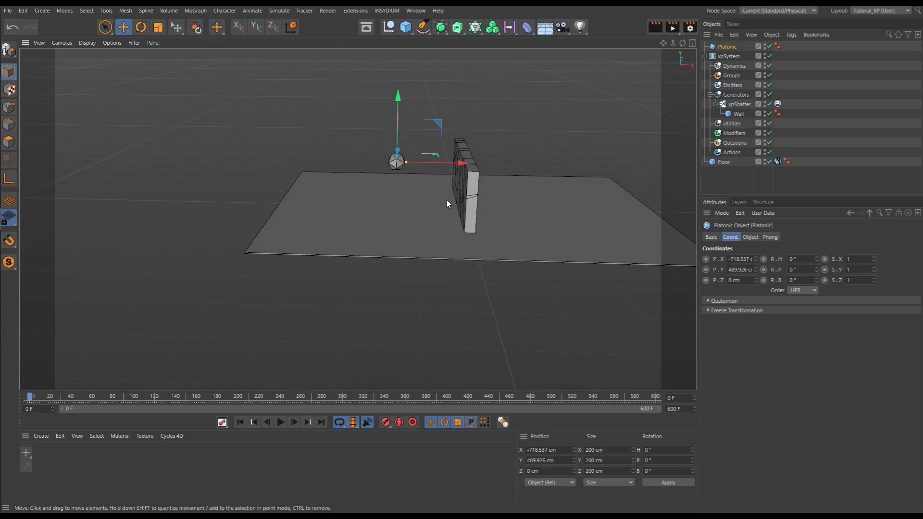
pyautogui.keyDown('alt'); pyautogui.moveTo(446, 200); pyautogui.dragTo(454, 221); pyautogui.keyUp('alt')
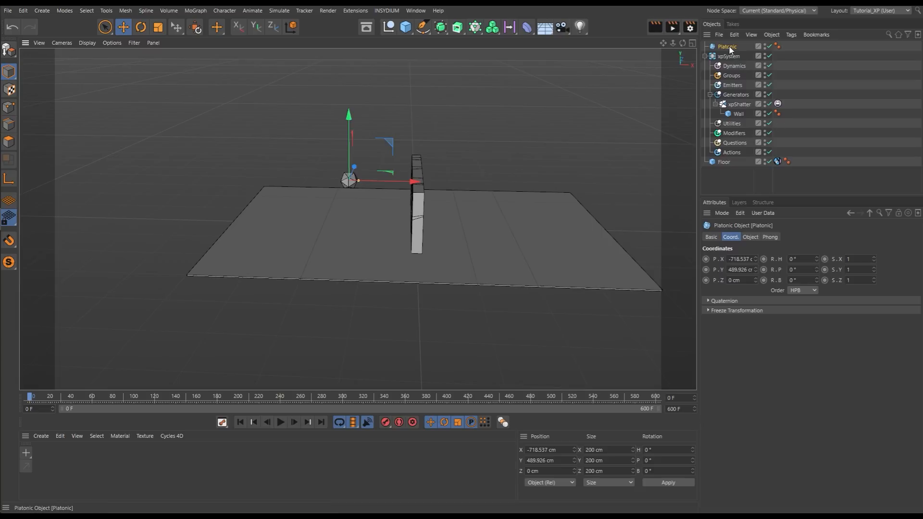
pyautogui.moveTo(729, 48); pyautogui.dragTo(739, 131)
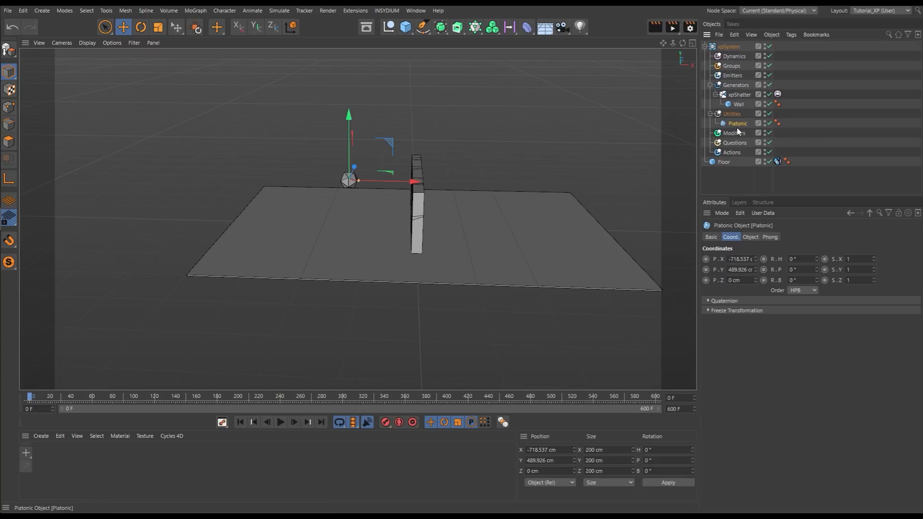
pyautogui.moveTo(724, 162); pyautogui.dragTo(740, 123)
# Add an xpBullet Rigid Body tag to the Platonic, test how it falls and rewind to the first frame.
pyautogui.click(744, 134)
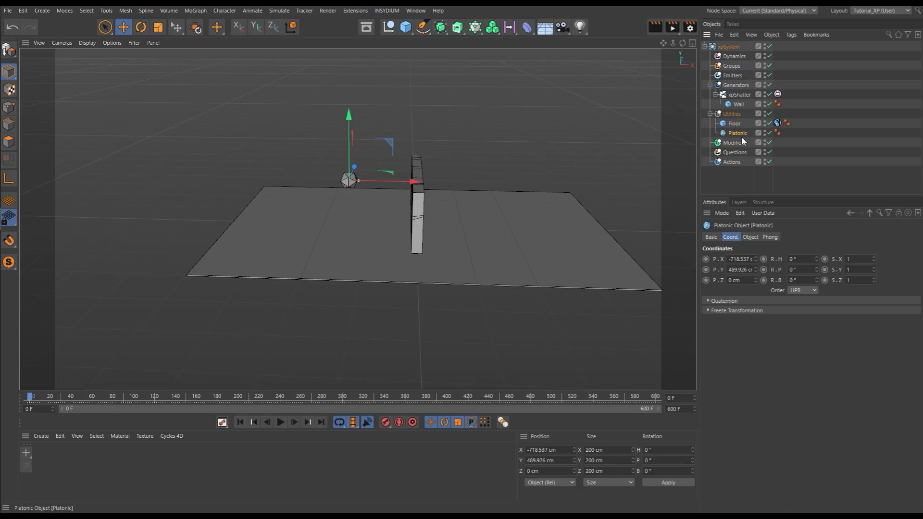
pyautogui.click(791, 35)
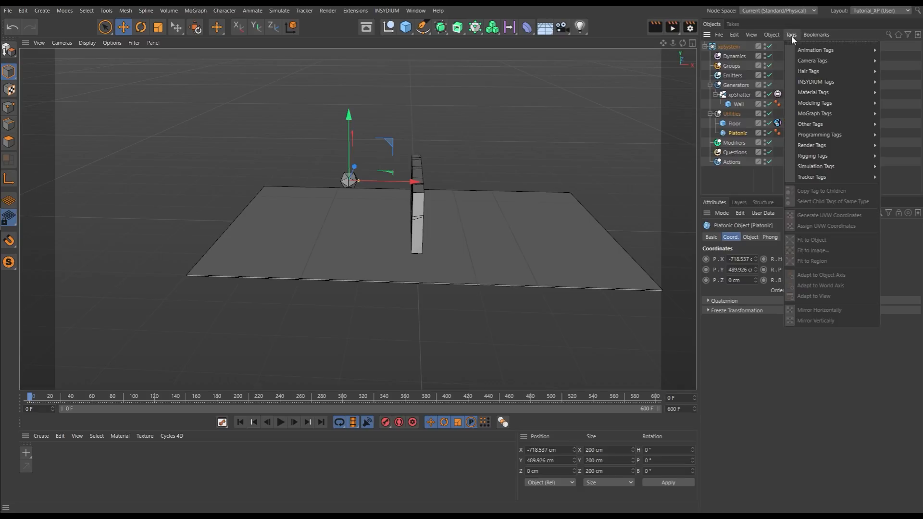
pyautogui.moveTo(812, 82)
pyautogui.moveTo(752, 82)
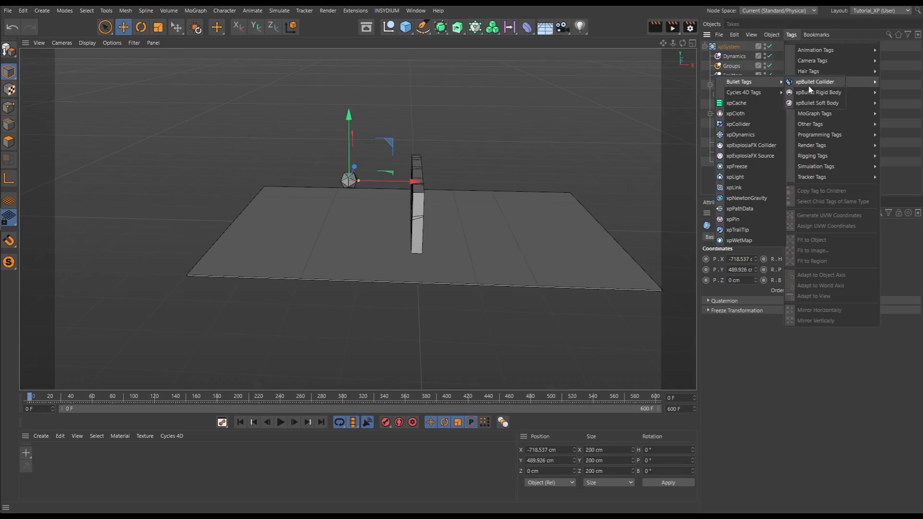
pyautogui.click(814, 94)
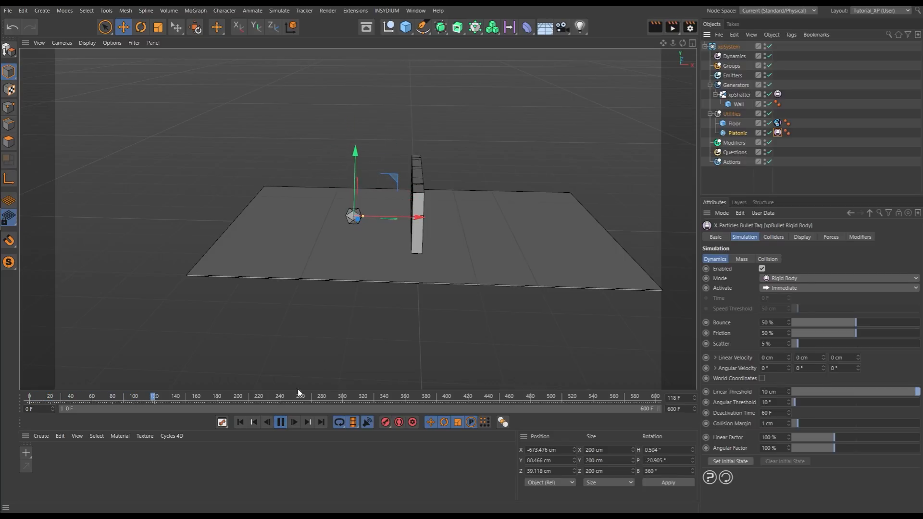
pyautogui.click(241, 422)
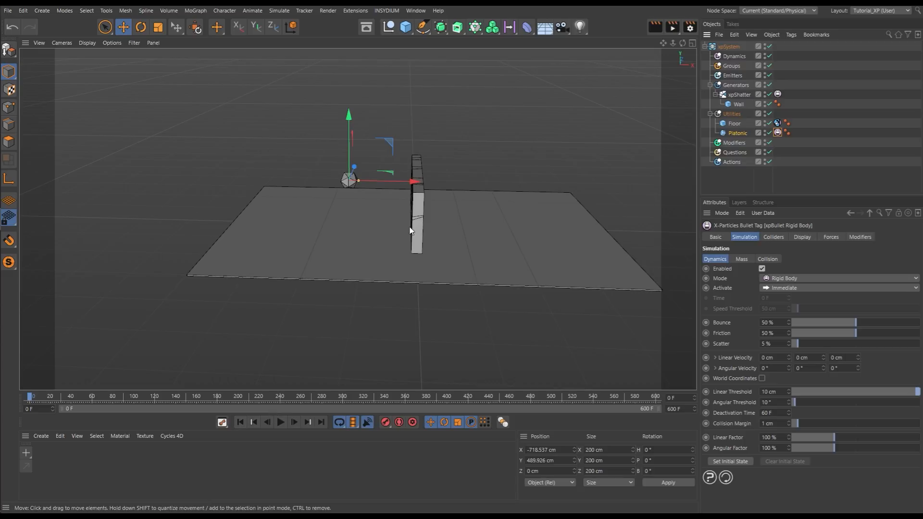
# Set the X Linear Velocity of the Platonic's rigid body tag to 1000 cm.
pyautogui.keyDown('alt'); pyautogui.moveTo(398, 199); pyautogui.dragTo(406, 217); pyautogui.keyUp('alt')
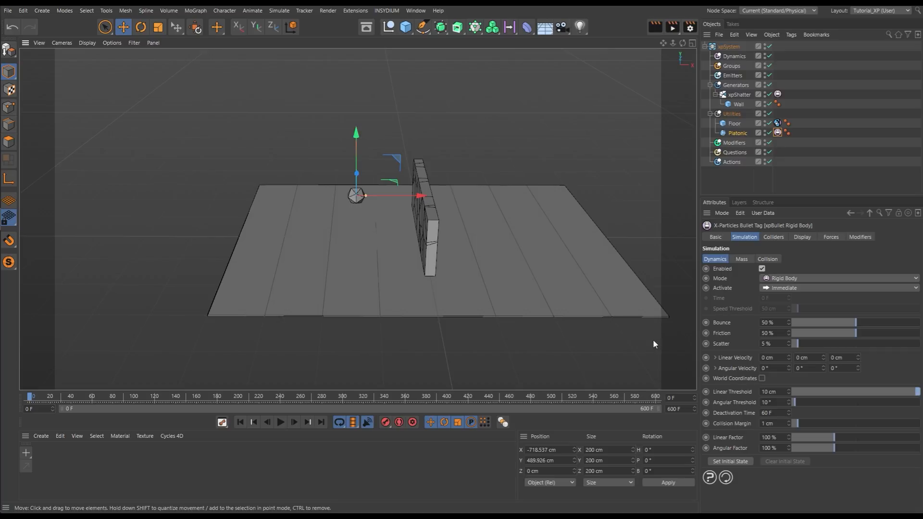
pyautogui.click(774, 360)
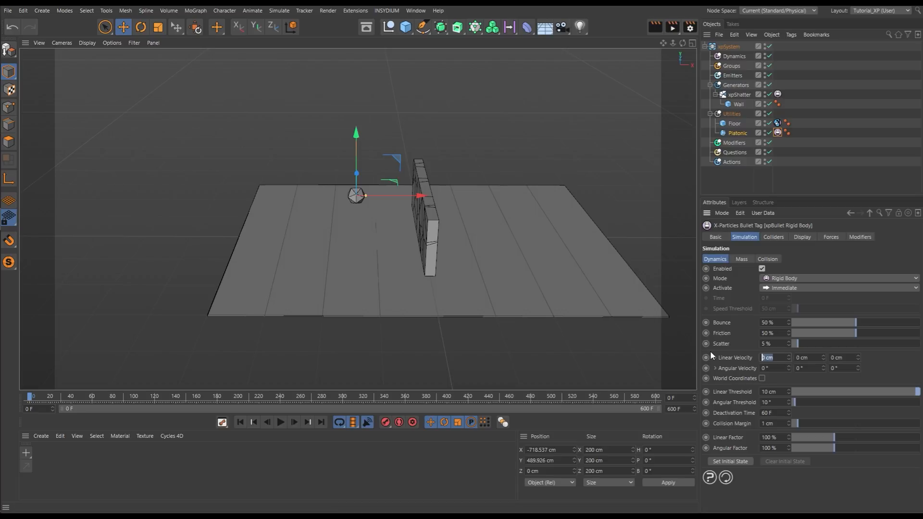
pyautogui.write('1000')
pyautogui.press('Return')
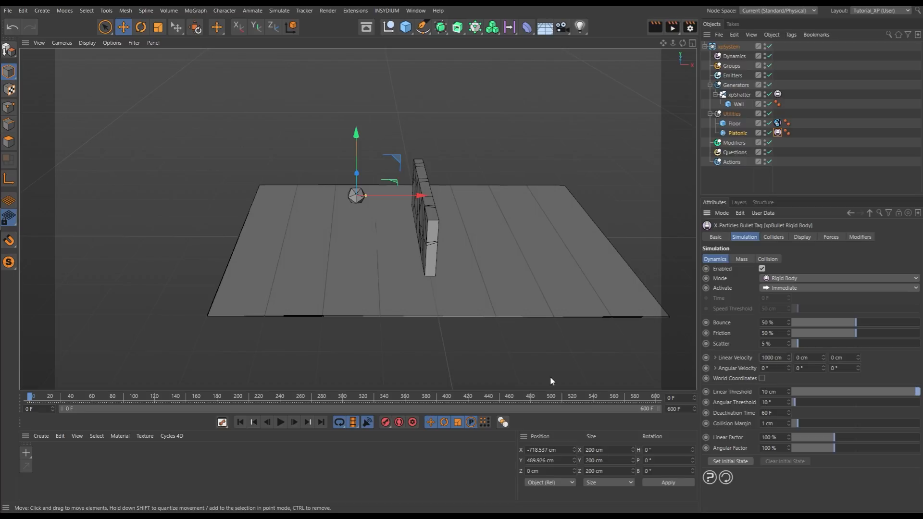
# Deselect everything, play the simulation of the Platonic launched at the wall, and rewind to the first frame.
pyautogui.click(730, 181)
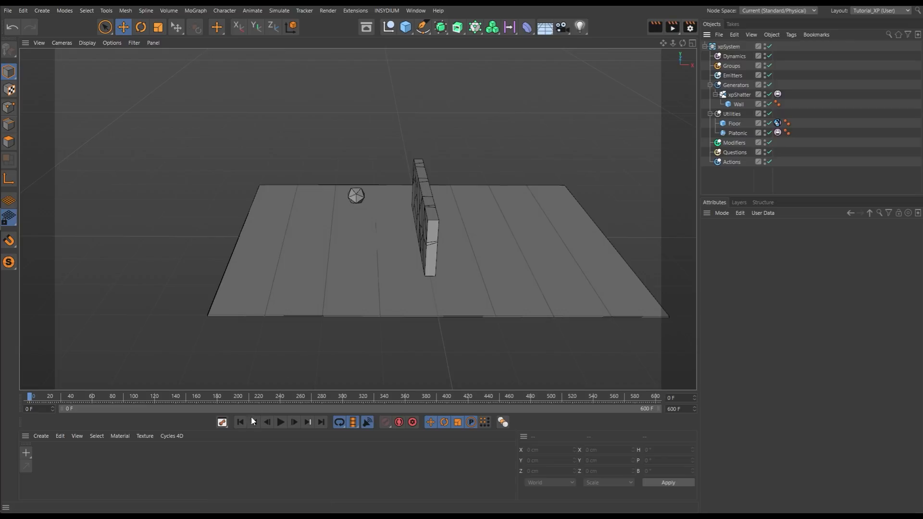
pyautogui.click(281, 423)
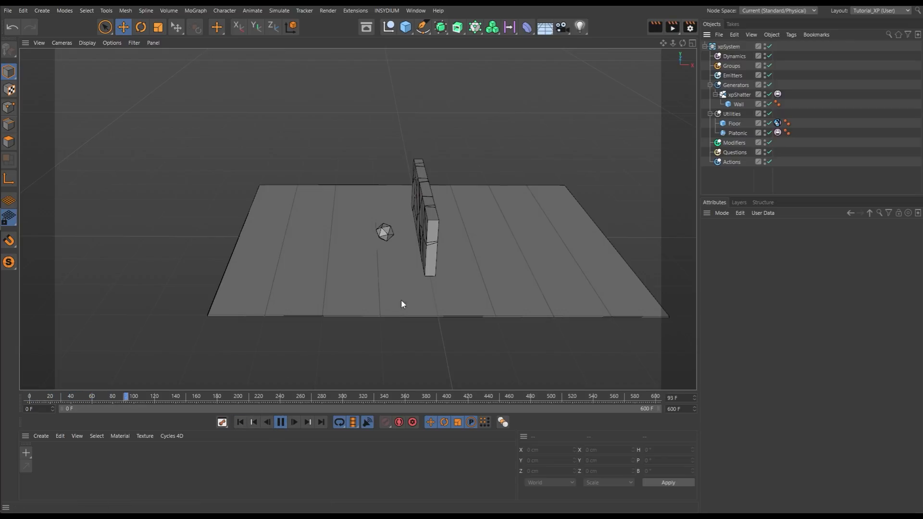
pyautogui.keyDown('alt'); pyautogui.moveTo(426, 200); pyautogui.dragTo(553, 226); pyautogui.keyUp('alt')
pyautogui.click(283, 422)
pyautogui.click(241, 422)
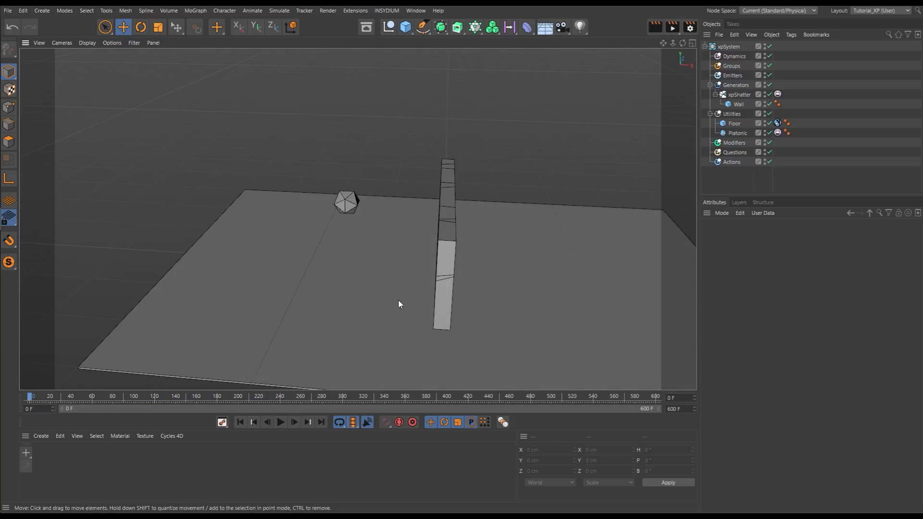
# Switch the Platonic's rigid body tag to Custom Density and set its Density to 10.
pyautogui.keyDown('alt'); pyautogui.moveTo(371, 219); pyautogui.dragTo(403, 224); pyautogui.keyUp('alt')
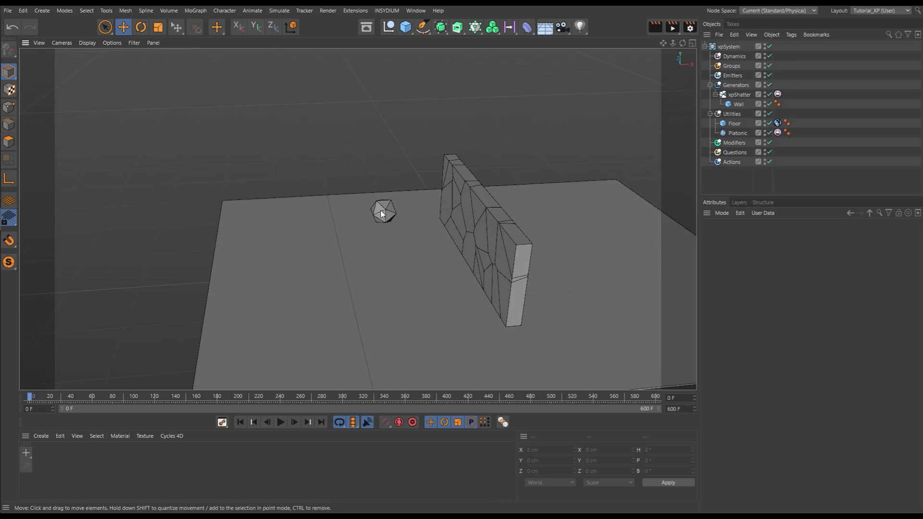
pyautogui.moveTo(382, 212)
pyautogui.keyDown('alt'); pyautogui.mouseDown()
pyautogui.moveTo(414, 224)
pyautogui.moveTo(378, 212)
pyautogui.mouseUp(); pyautogui.keyUp('alt')
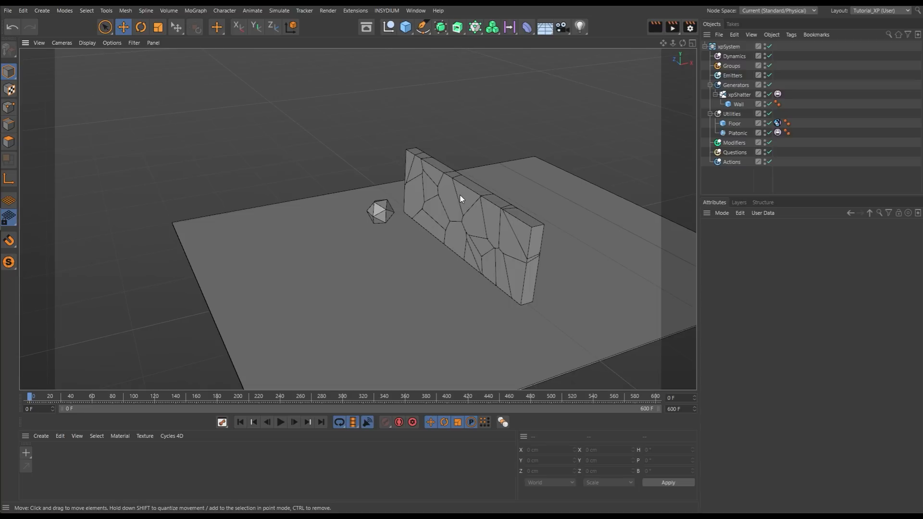
pyautogui.keyDown('alt'); pyautogui.moveTo(394, 219); pyautogui.dragTo(343, 206); pyautogui.keyUp('alt')
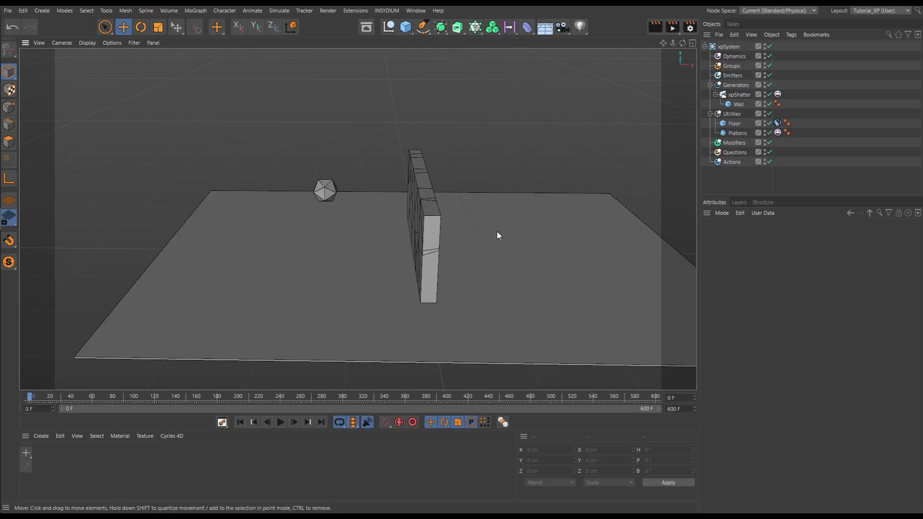
pyautogui.click(778, 133)
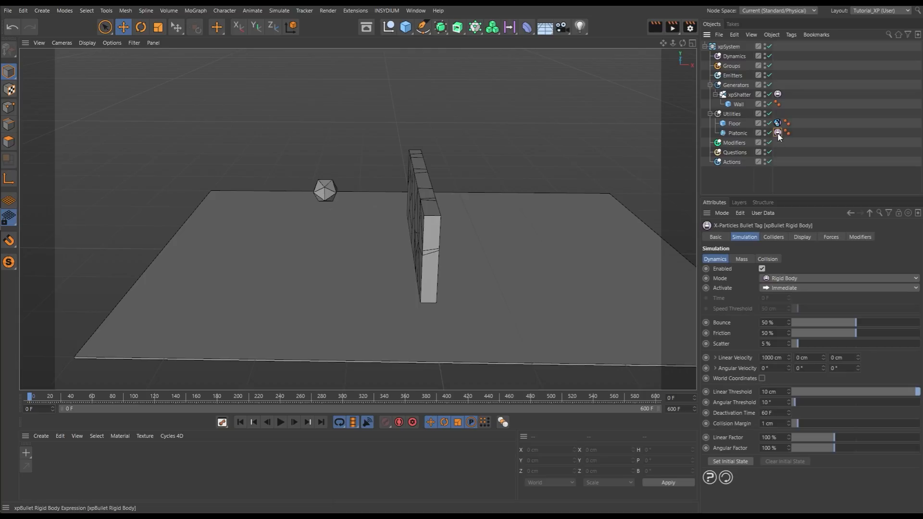
pyautogui.click(743, 260)
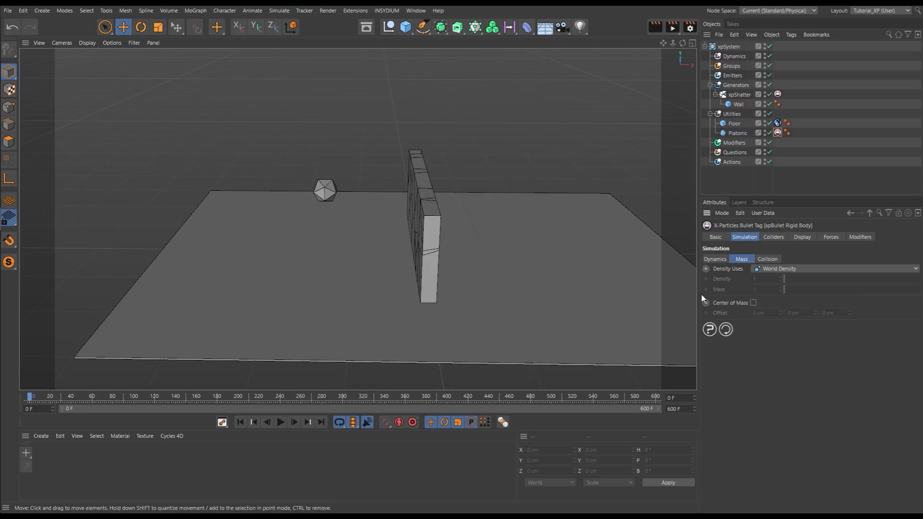
pyautogui.click(769, 270)
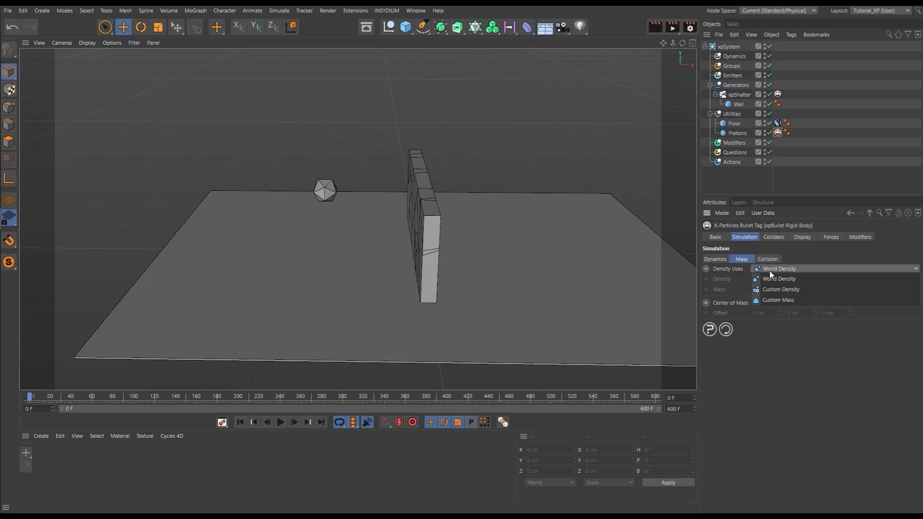
pyautogui.click(776, 288)
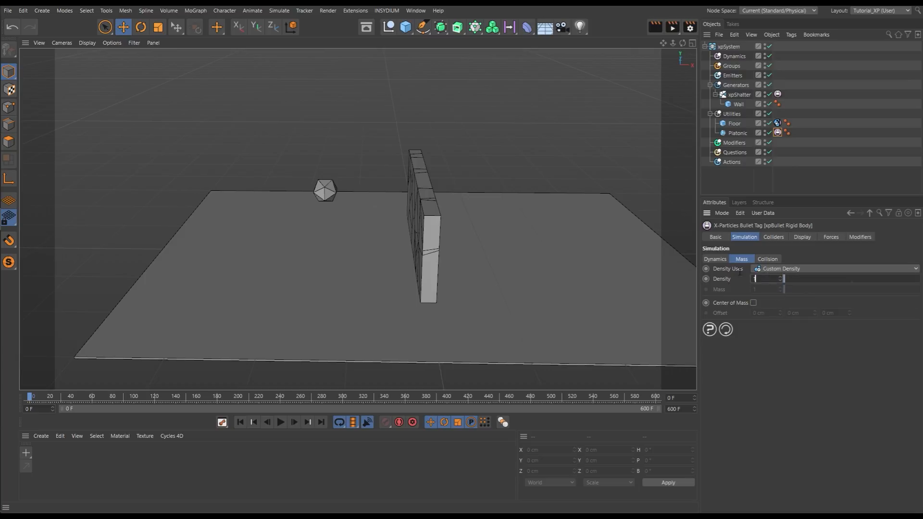
pyautogui.write('10')
pyautogui.press('Return')
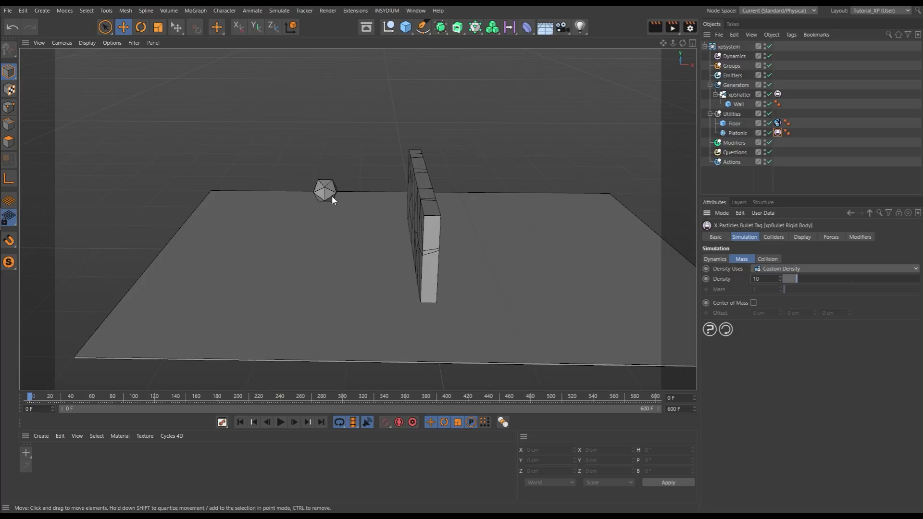
# Replay the simulation of the denser Platonic hitting the wall, examine the break from both sides and rewind.
pyautogui.moveTo(362, 219)
pyautogui.keyDown('alt'); pyautogui.mouseDown()
pyautogui.moveTo(373, 201)
pyautogui.moveTo(371, 217)
pyautogui.mouseUp(); pyautogui.keyUp('alt')
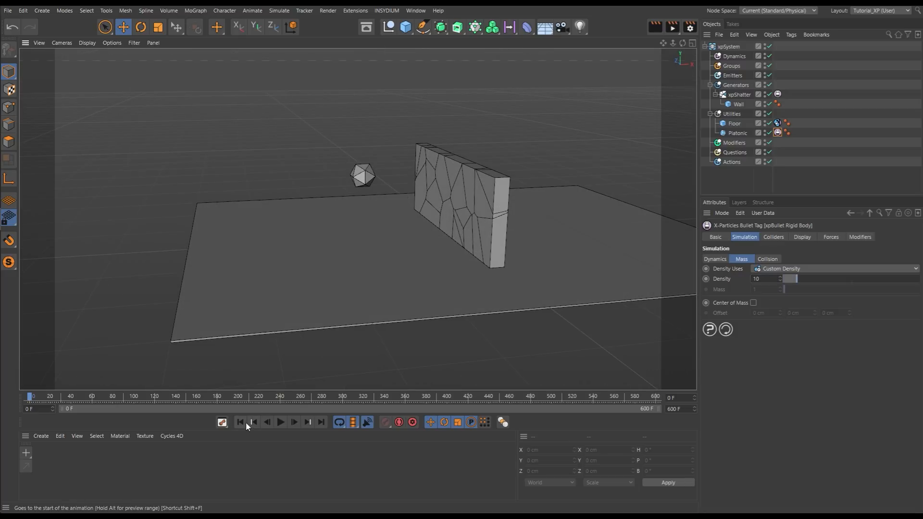
pyautogui.click(281, 422)
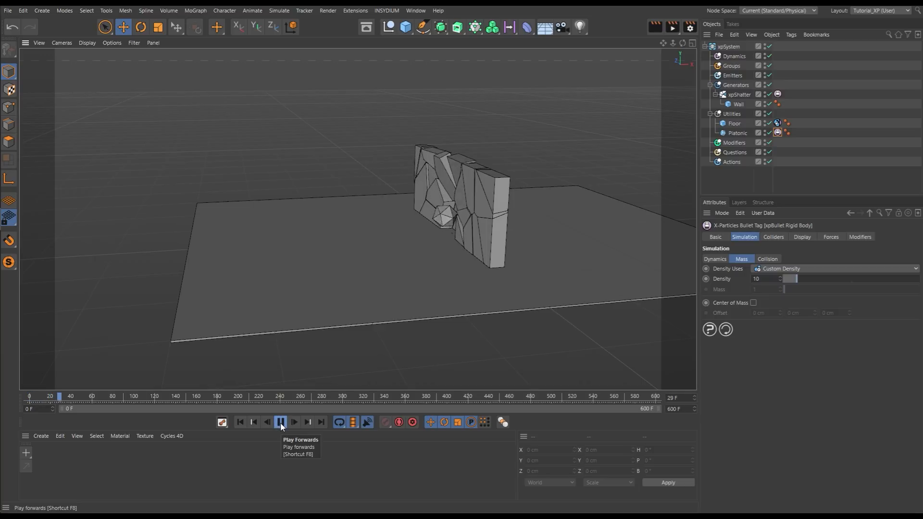
pyautogui.keyDown('alt'); pyautogui.moveTo(448, 203); pyautogui.dragTo(365, 198); pyautogui.keyUp('alt')
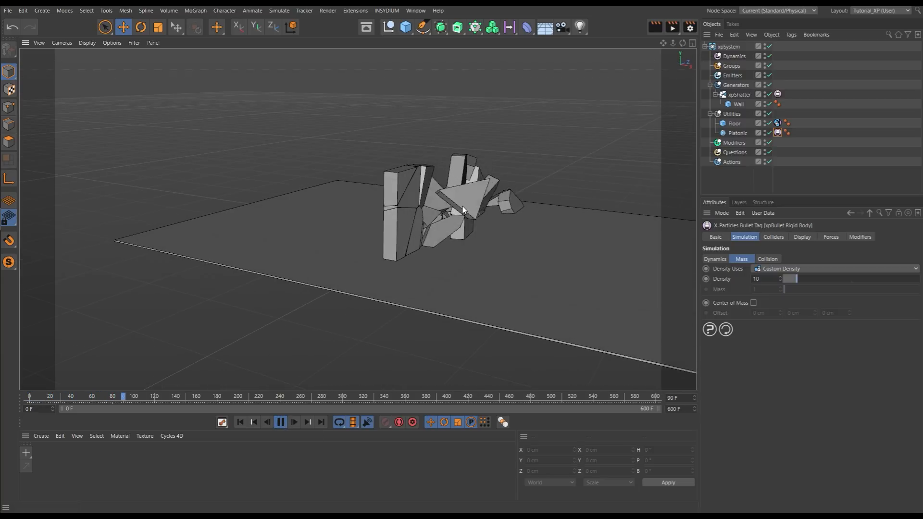
pyautogui.keyDown('alt'); pyautogui.moveTo(463, 210); pyautogui.dragTo(394, 297); pyautogui.keyUp('alt')
pyautogui.click(240, 423)
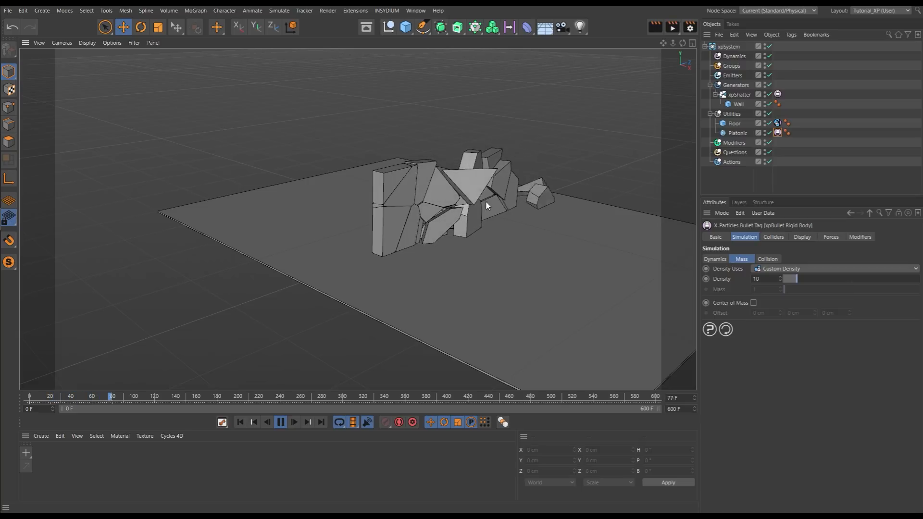
pyautogui.keyDown('alt'); pyautogui.moveTo(465, 211); pyautogui.dragTo(415, 201); pyautogui.keyUp('alt')
pyautogui.keyDown('alt'); pyautogui.moveTo(415, 201); pyautogui.dragTo(384, 207, button='middle'); pyautogui.keyUp('alt')
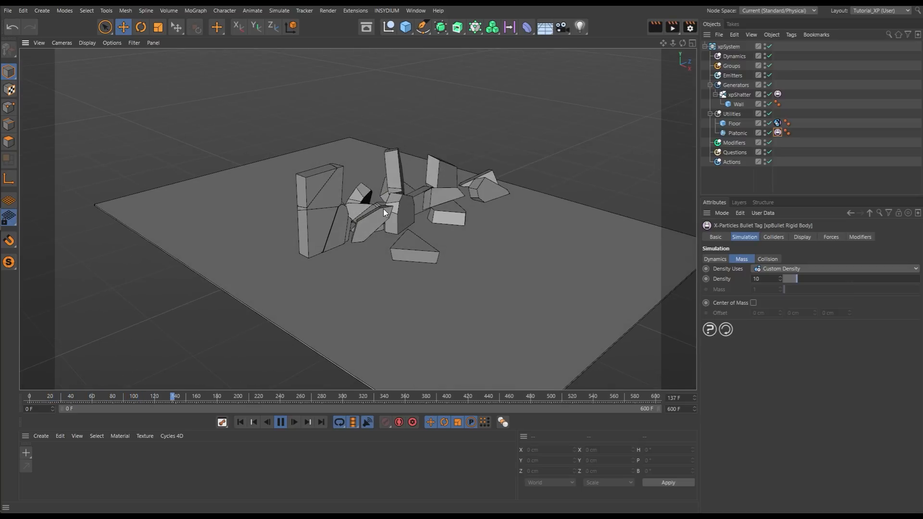
pyautogui.click(240, 423)
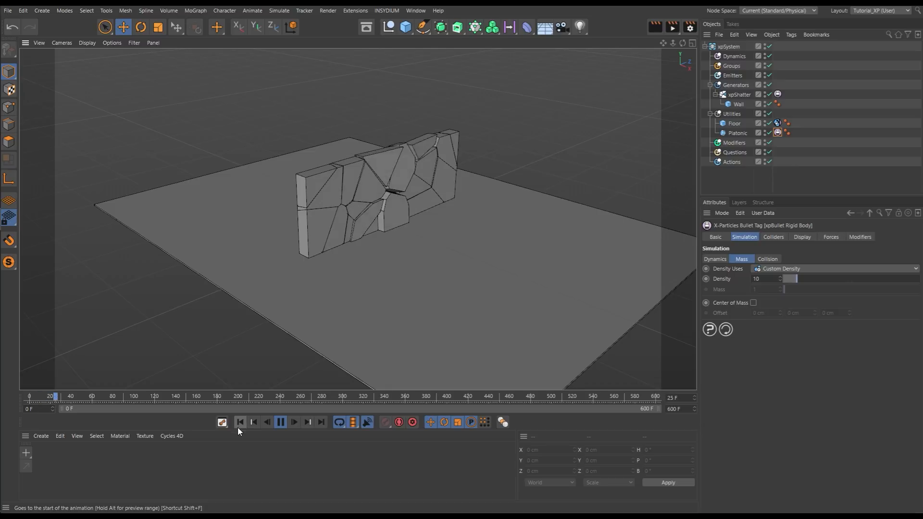
pyautogui.click(281, 422)
pyautogui.click(240, 423)
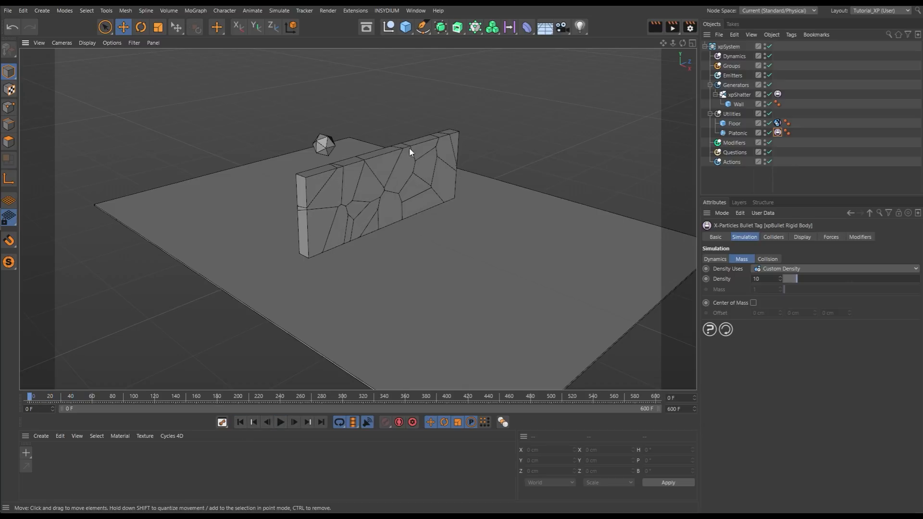
pyautogui.keyDown('alt'); pyautogui.moveTo(408, 153); pyautogui.dragTo(316, 176); pyautogui.keyUp('alt')
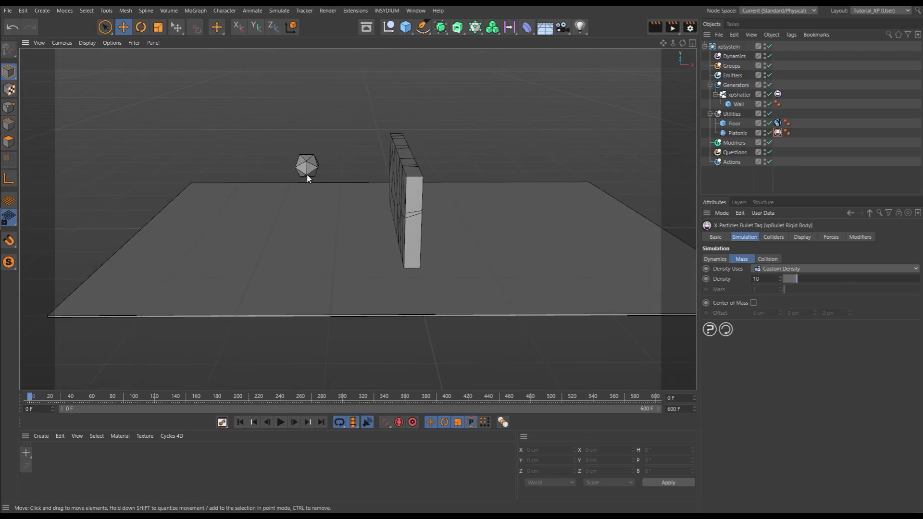
# Set the Density of the Platonic's rigid body tag to 100.
pyautogui.keyDown('alt'); pyautogui.moveTo(408, 197); pyautogui.dragTo(383, 198); pyautogui.keyUp('alt')
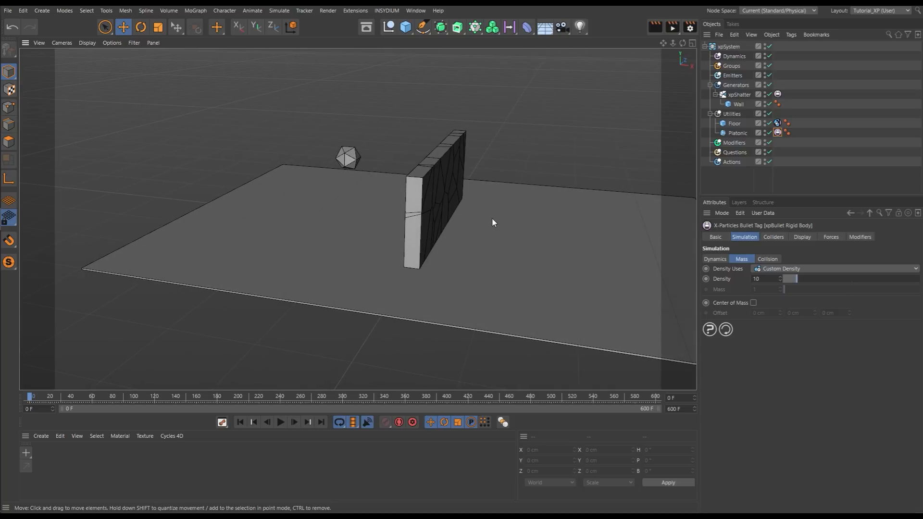
pyautogui.moveTo(770, 278); pyautogui.dragTo(707, 283)
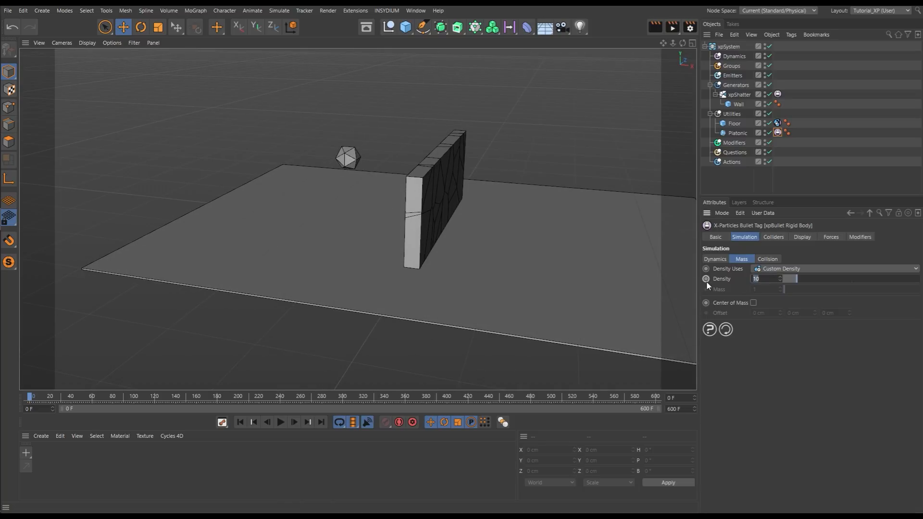
pyautogui.write('100')
pyautogui.press('Return')
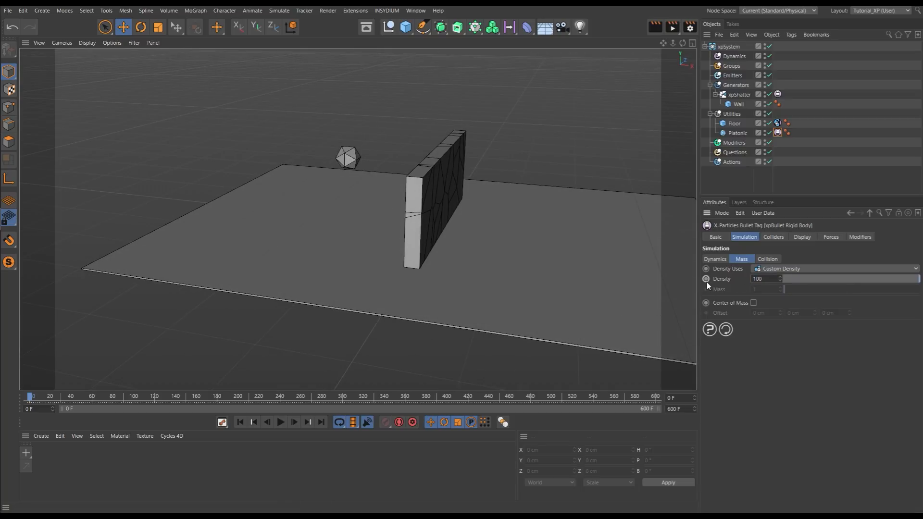
# Play the simulation to check how the much denser Platonic breaks the wall, and rewind to the first frame.
pyautogui.click(281, 422)
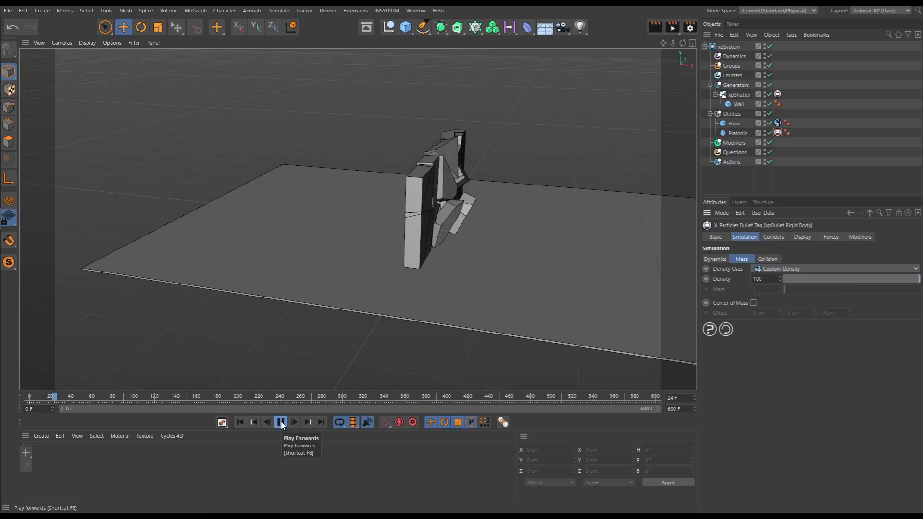
pyautogui.click(240, 422)
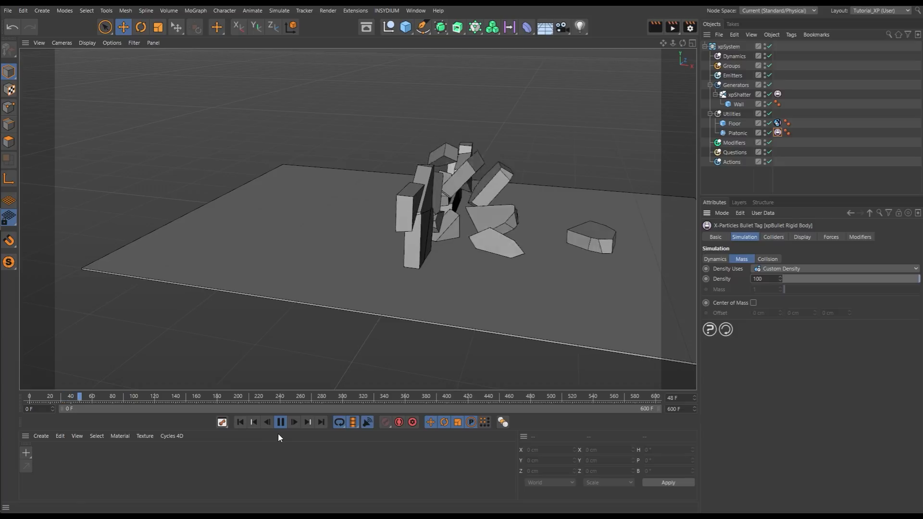
pyautogui.click(281, 422)
pyautogui.click(240, 422)
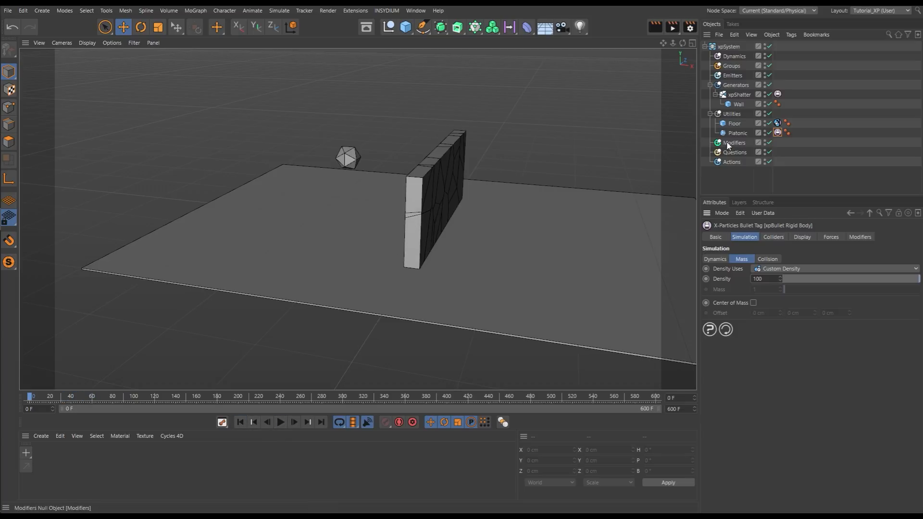
# Set the X Linear Velocity of the Platonic's rigid body tag to 2000 cm.
pyautogui.click(715, 260)
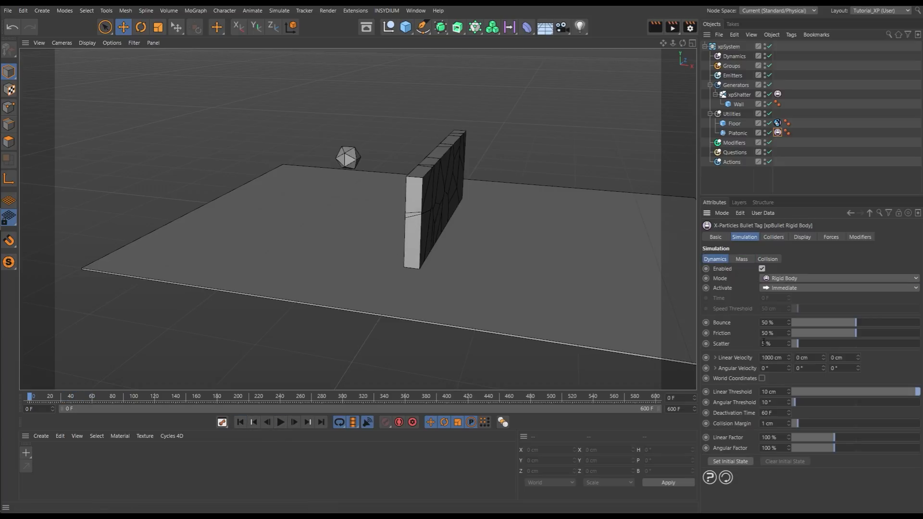
pyautogui.doubleClick(772, 357)
pyautogui.write('2000')
pyautogui.press('Return')
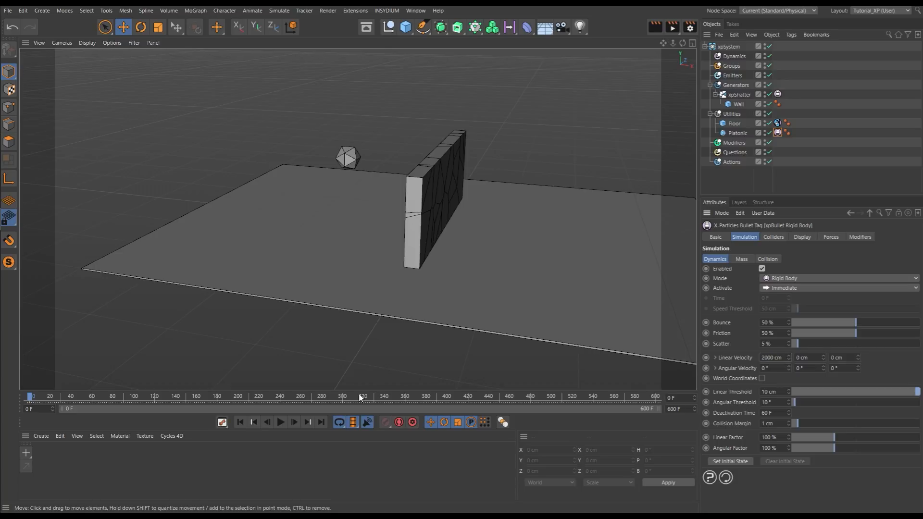
# Replay the simulation of the faster Platonic from an angled view of the wall and stop just after the impact.
pyautogui.keyDown('alt'); pyautogui.moveTo(452, 255); pyautogui.dragTo(347, 246); pyautogui.keyUp('alt')
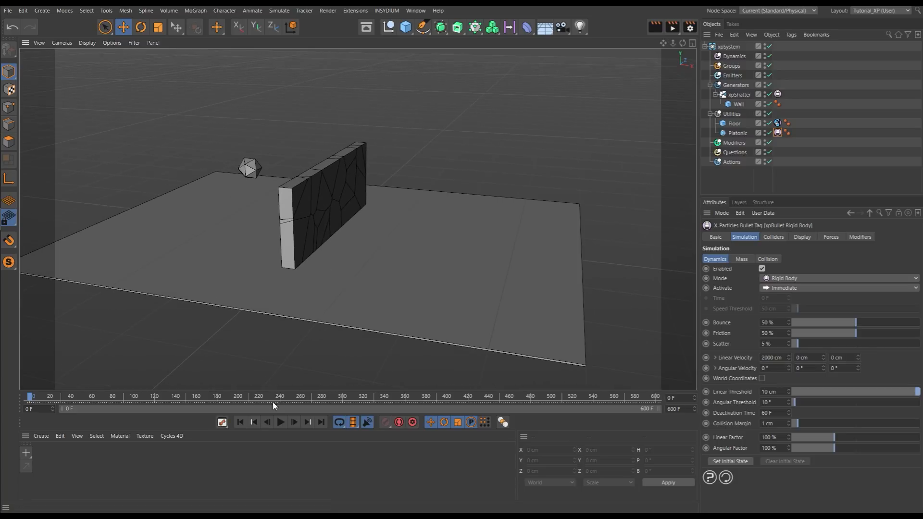
pyautogui.click(281, 422)
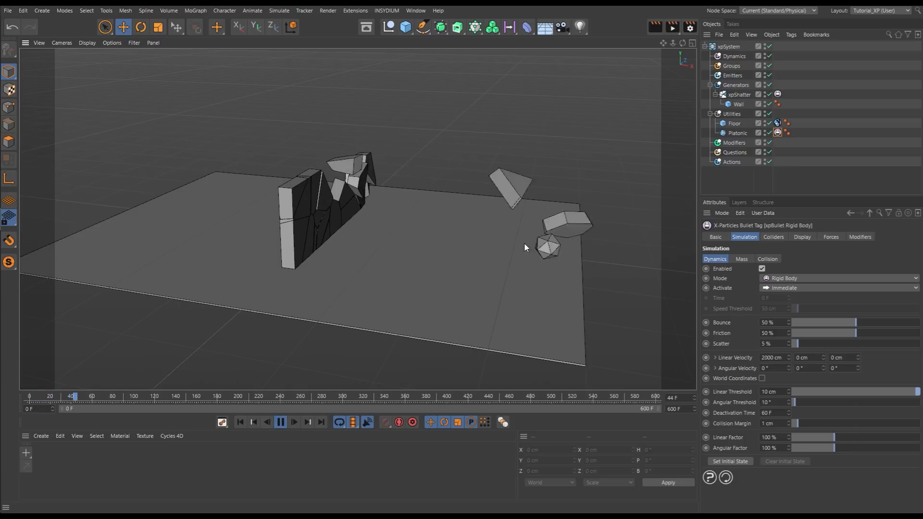
pyautogui.click(240, 423)
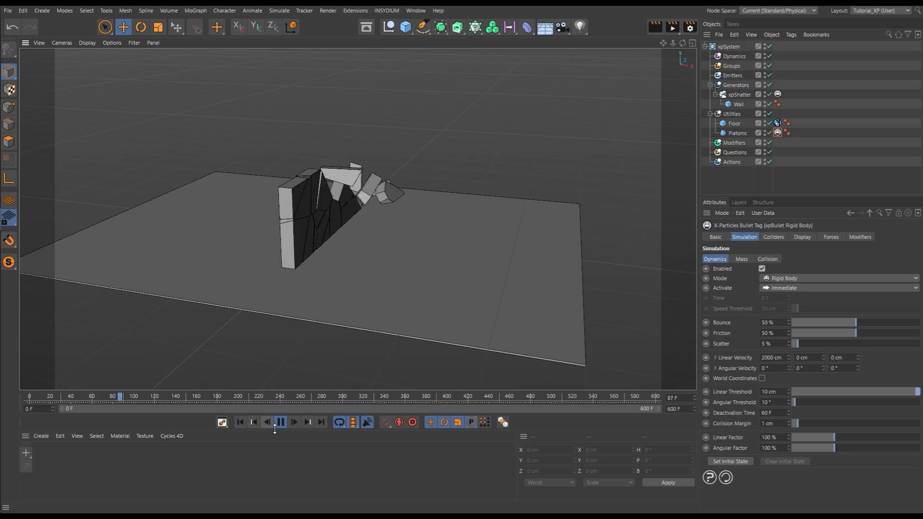
pyautogui.click(240, 423)
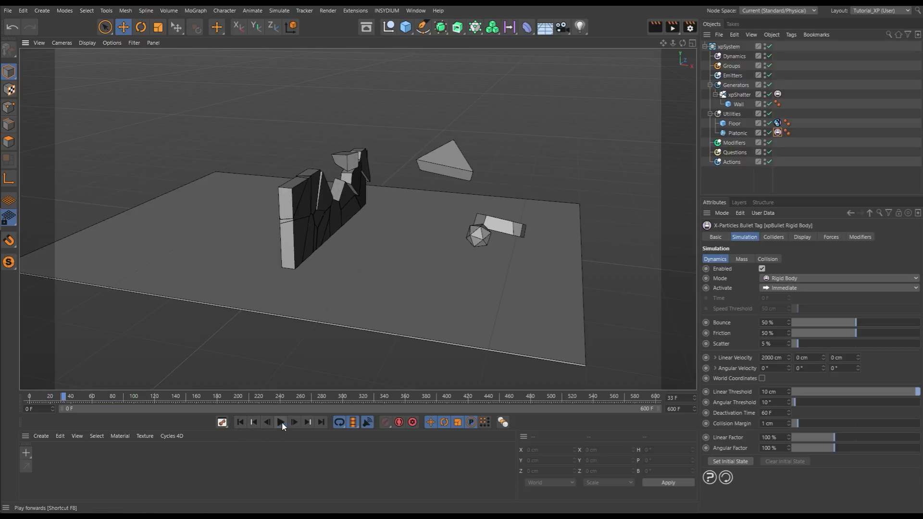
pyautogui.click(280, 422)
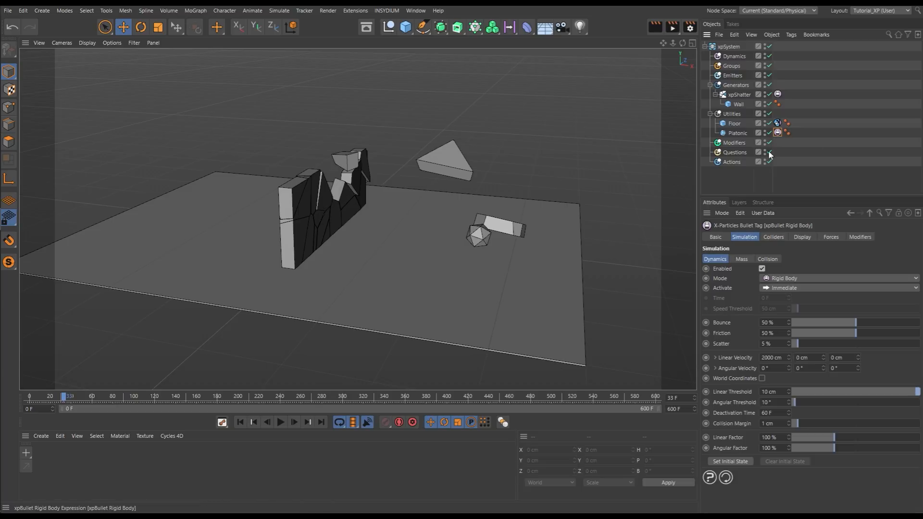
# Set the Platonic's Density to 10, replay the simulation from the start and rewind.
pyautogui.click(743, 259)
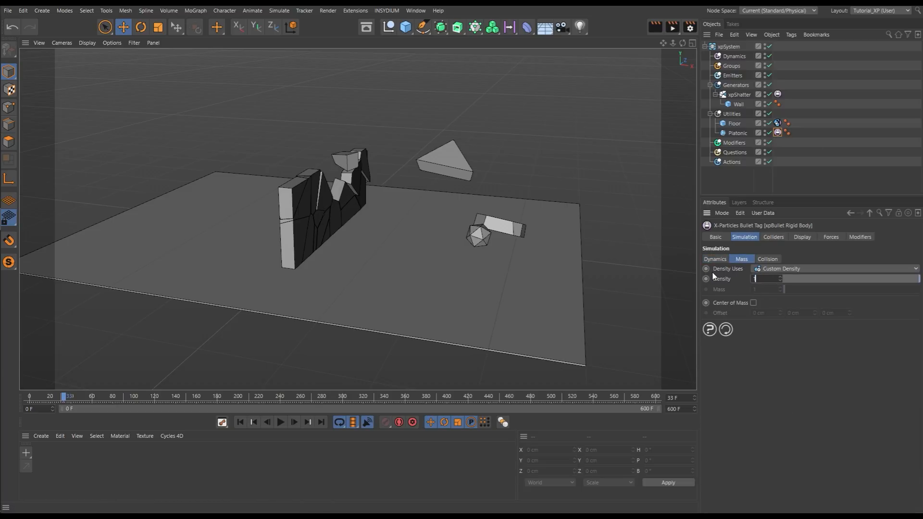
pyautogui.click(241, 422)
pyautogui.click(282, 422)
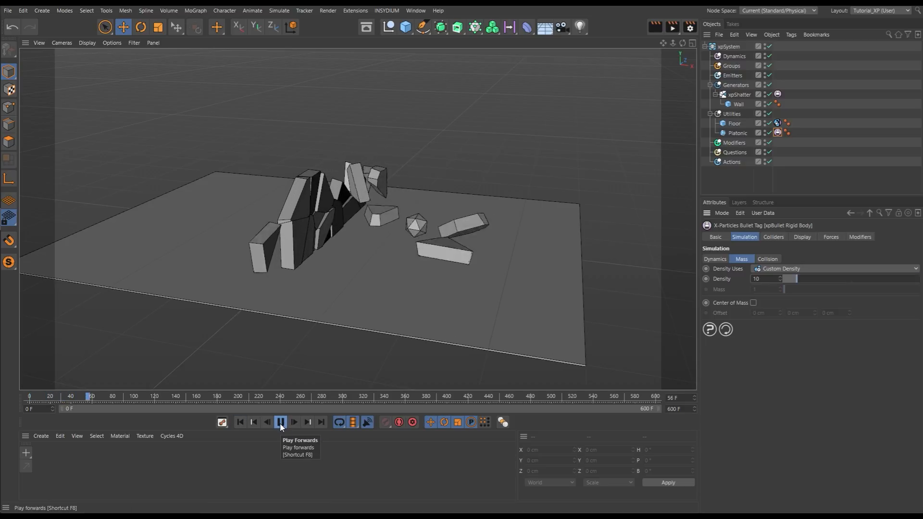
pyautogui.click(281, 422)
pyautogui.click(241, 422)
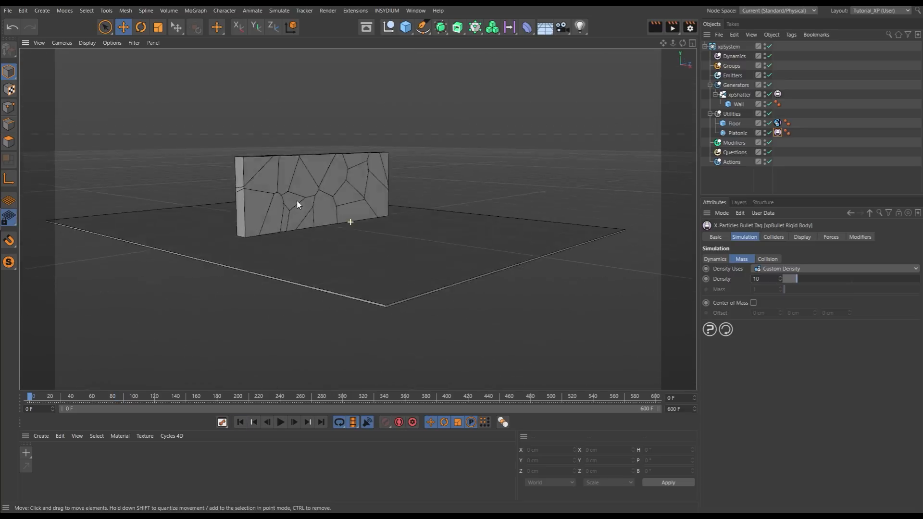
# Set the Number Of Points of the xpShatter's Voronoi Point Generator to 50.
pyautogui.keyDown('alt'); pyautogui.moveTo(296, 201); pyautogui.dragTo(285, 217); pyautogui.keyUp('alt')
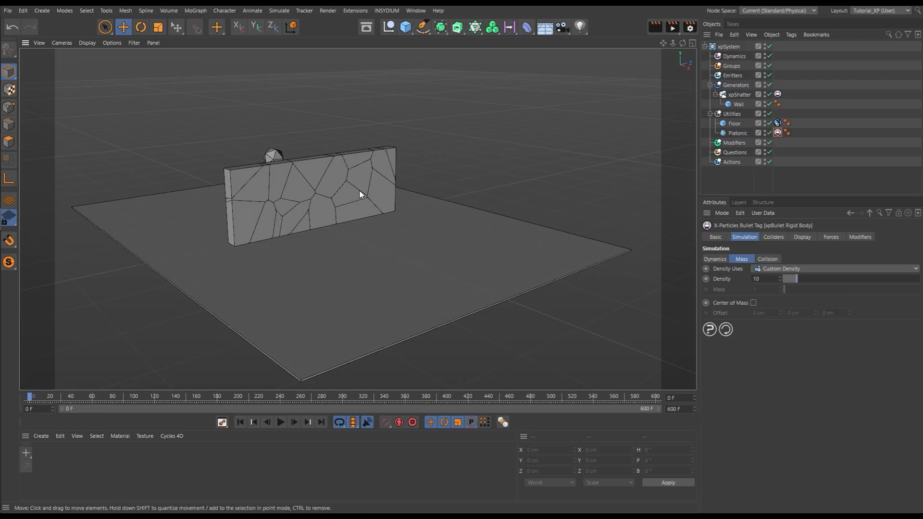
pyautogui.click(738, 95)
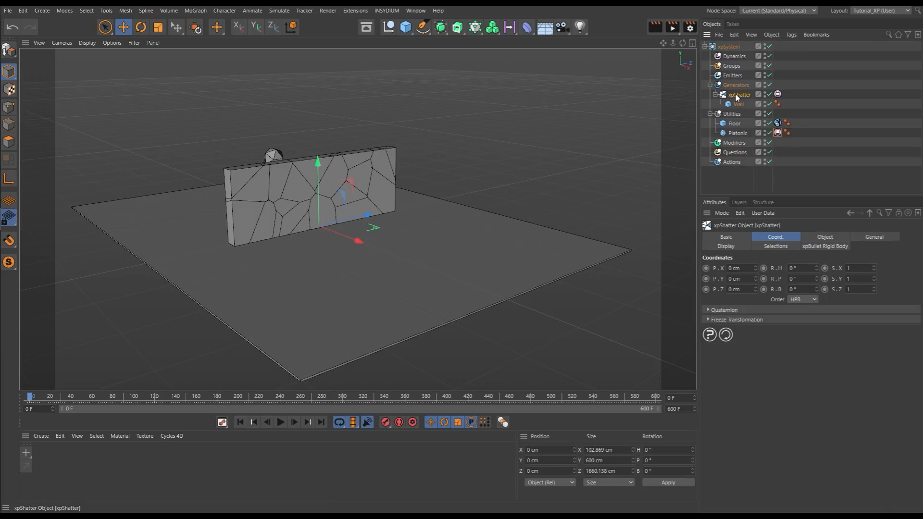
pyautogui.click(825, 237)
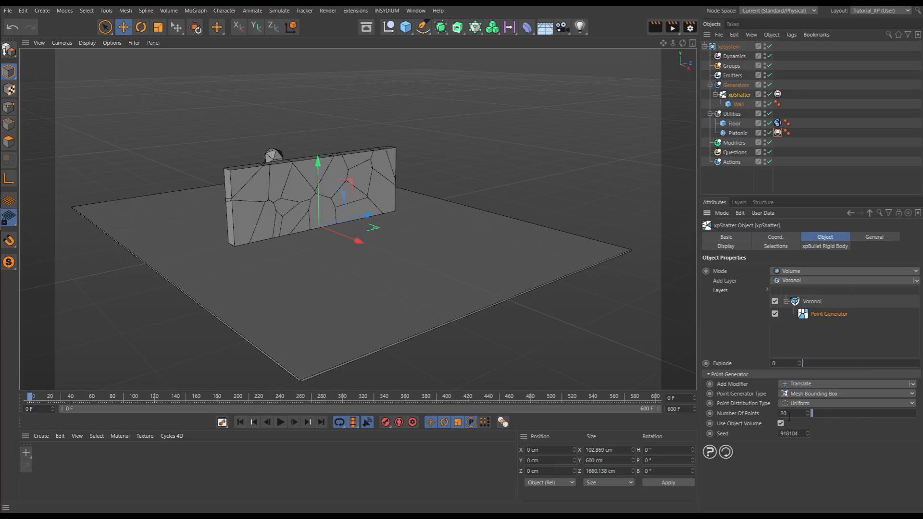
pyautogui.moveTo(790, 414); pyautogui.dragTo(742, 408)
pyautogui.write('50')
pyautogui.press('Return')
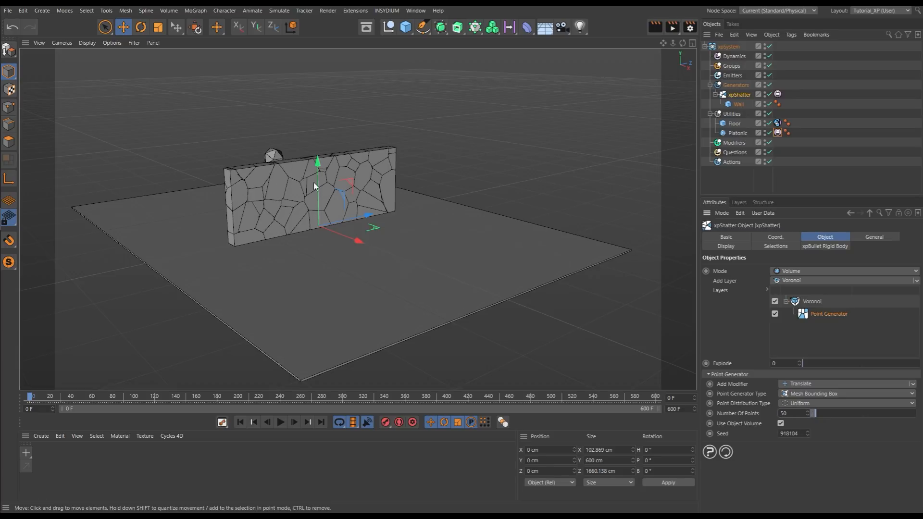
# Vary the wall's fracture pattern by raising the Point Generator's Seed to 918107.
pyautogui.click(807, 430)
pyautogui.click(807, 431)
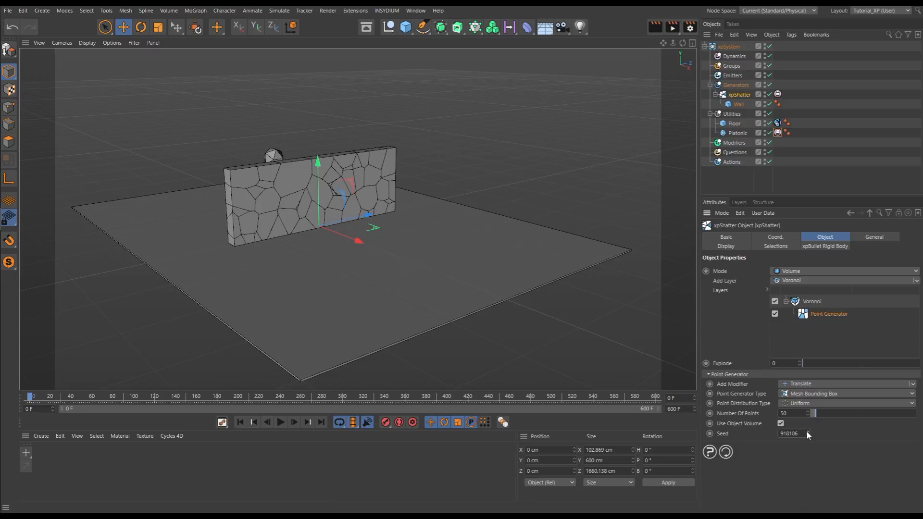
pyautogui.click(807, 430)
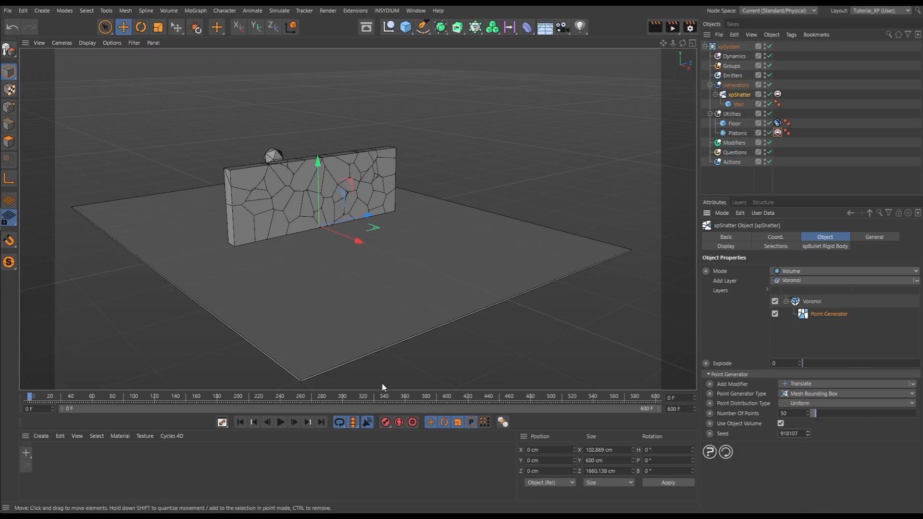
# Play the simulation of the more finely fractured wall, rewind to the first frame and deselect everything.
pyautogui.click(281, 421)
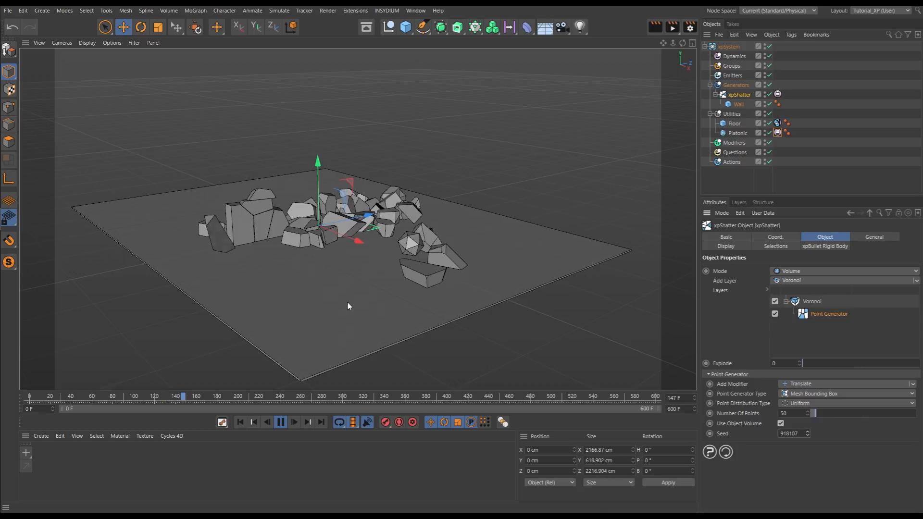
pyautogui.click(281, 422)
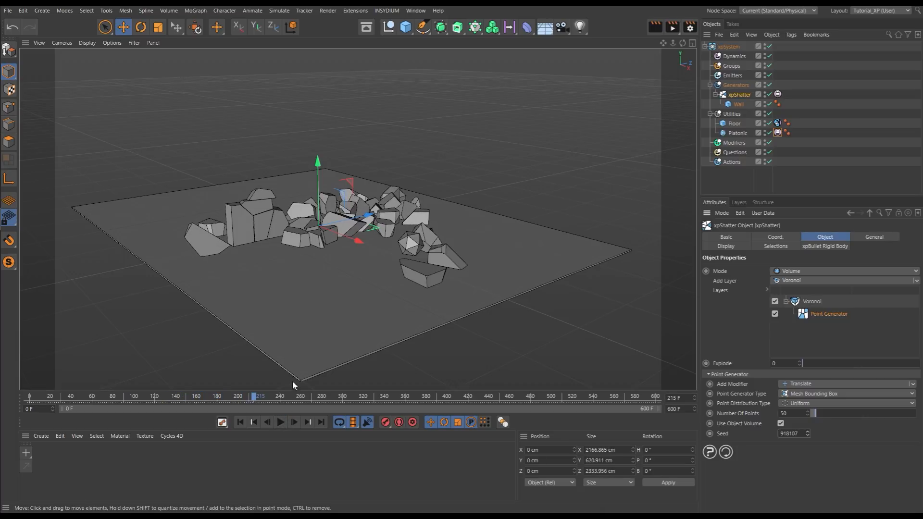
pyautogui.click(240, 423)
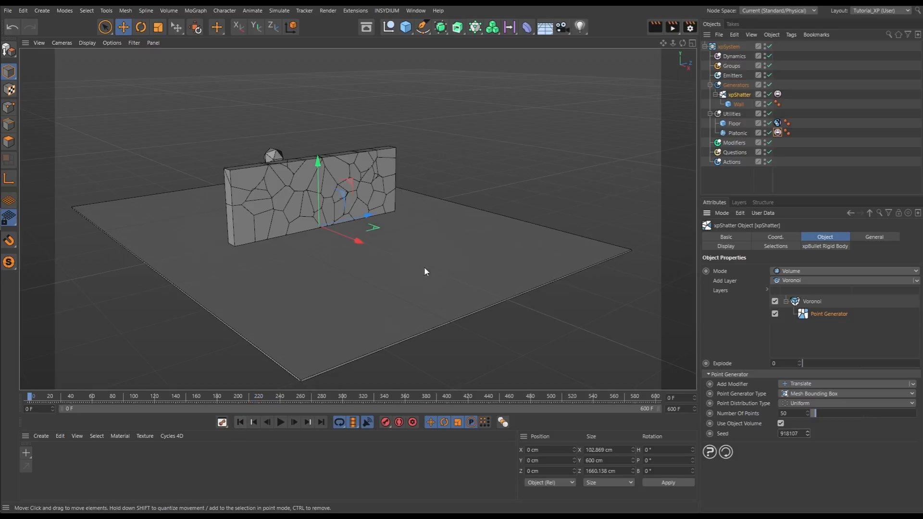
pyautogui.click(749, 177)
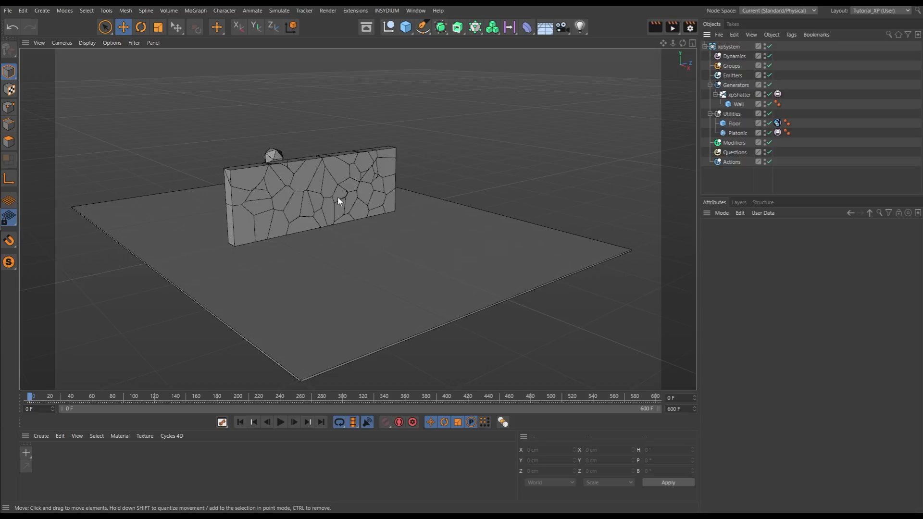
# Set the Number Of Points of the xpShatter's Point Generator to 20.
pyautogui.scroll(5, 309, 195)
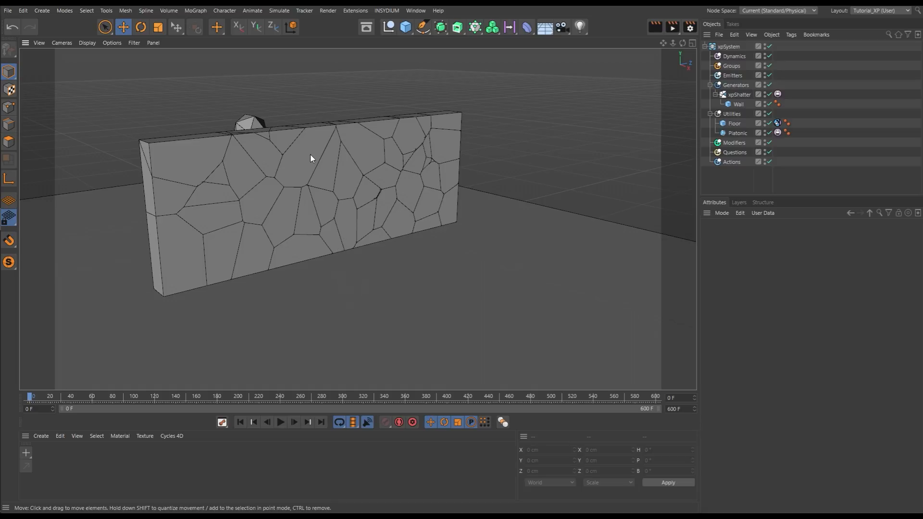
pyautogui.moveTo(310, 154)
pyautogui.keyDown('alt'); pyautogui.mouseDown()
pyautogui.moveTo(326, 171)
pyautogui.moveTo(315, 164)
pyautogui.mouseUp(); pyautogui.keyUp('alt')
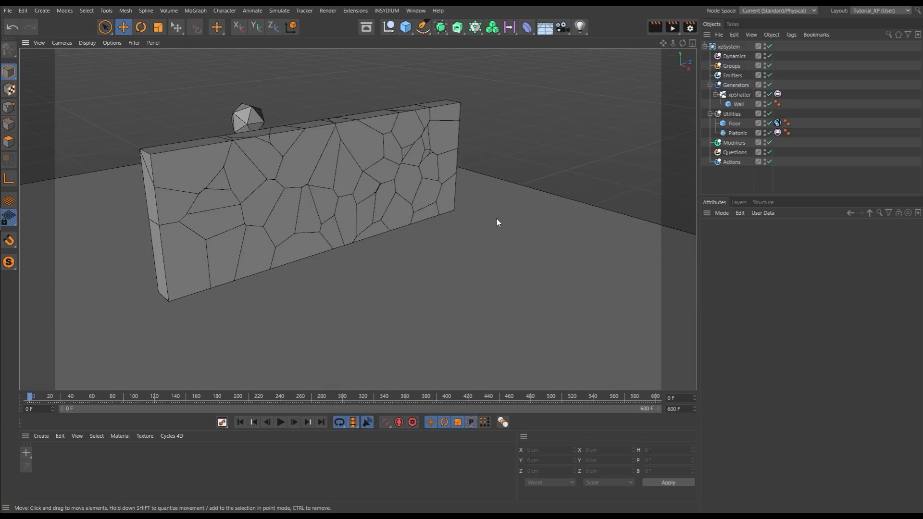
pyautogui.click(740, 94)
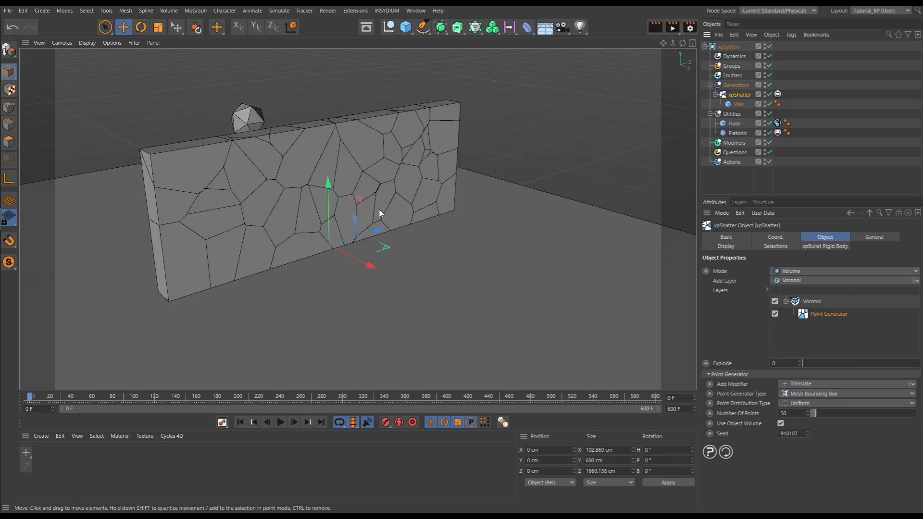
pyautogui.moveTo(798, 415); pyautogui.dragTo(781, 414)
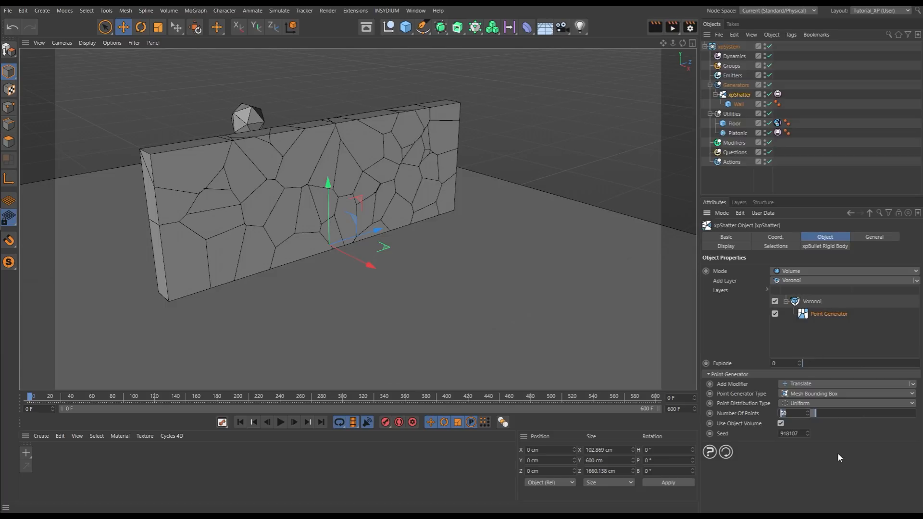
pyautogui.write('20')
pyautogui.press('Return')
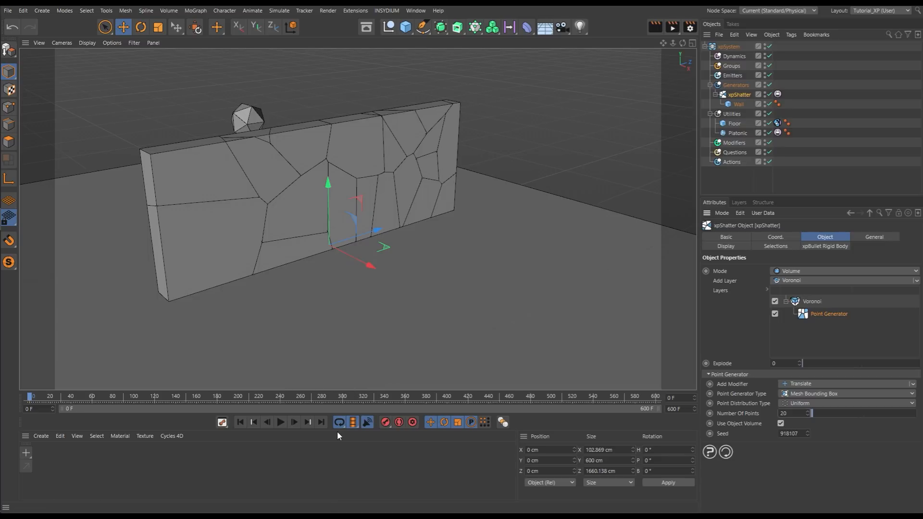
# Collapse and disable the xpShatter's Voronoi layer and rename it Base_Shatter.
pyautogui.click(786, 301)
pyautogui.click(775, 302)
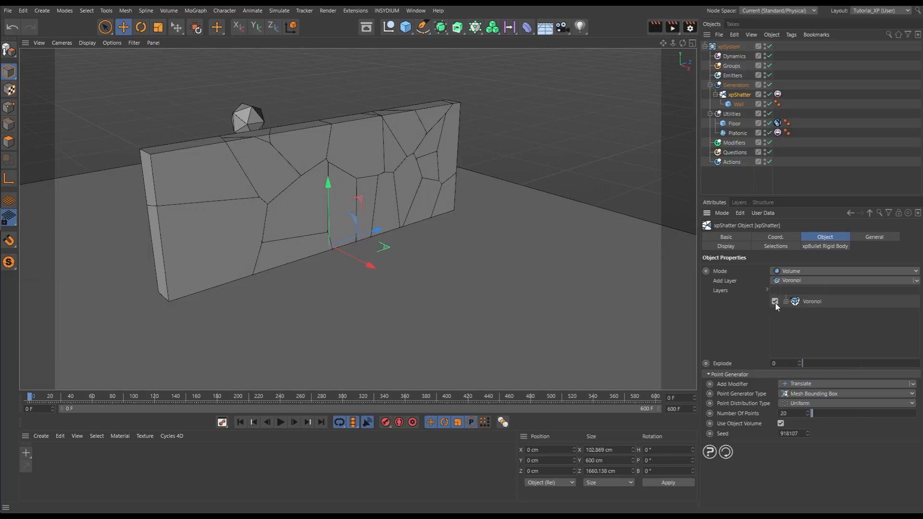
pyautogui.doubleClick(813, 302)
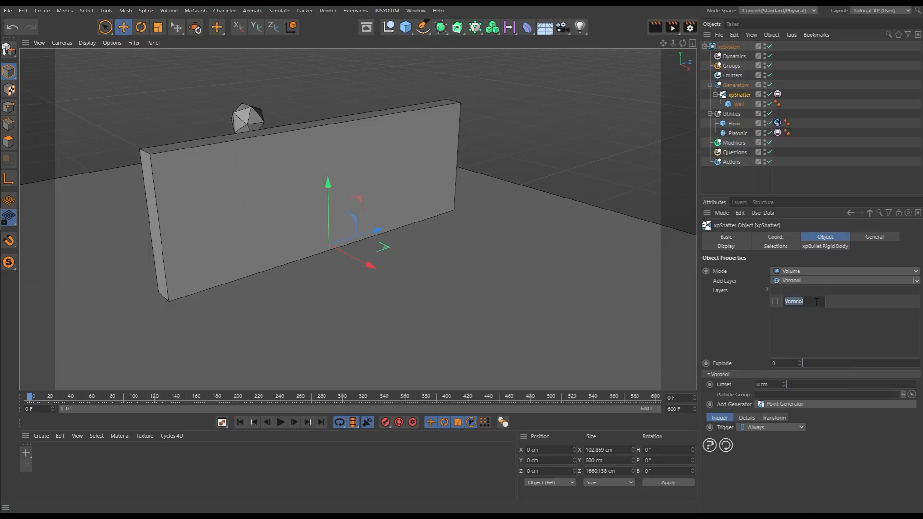
pyautogui.write('Base_Shatter')
pyautogui.press('Return')
# Add a second Voronoi layer to the xpShatter and rename it Recursive.
pyautogui.click(795, 282)
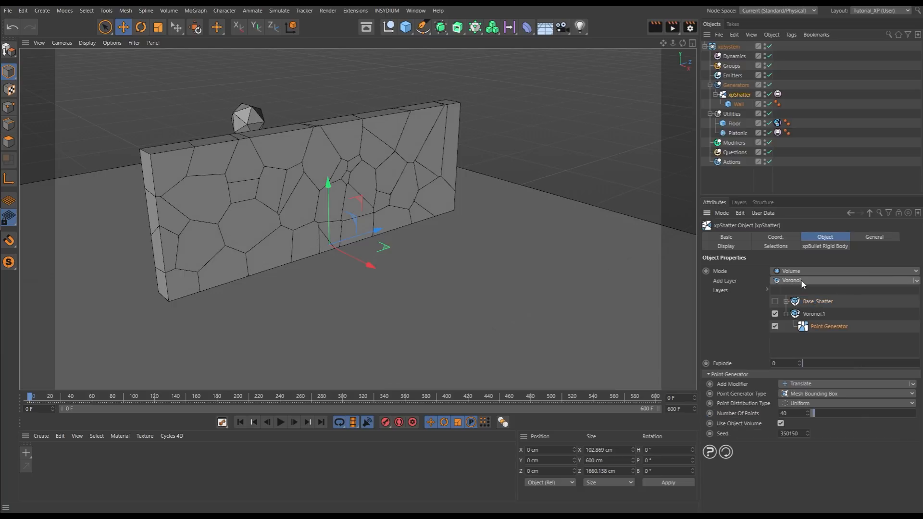
pyautogui.doubleClick(816, 316)
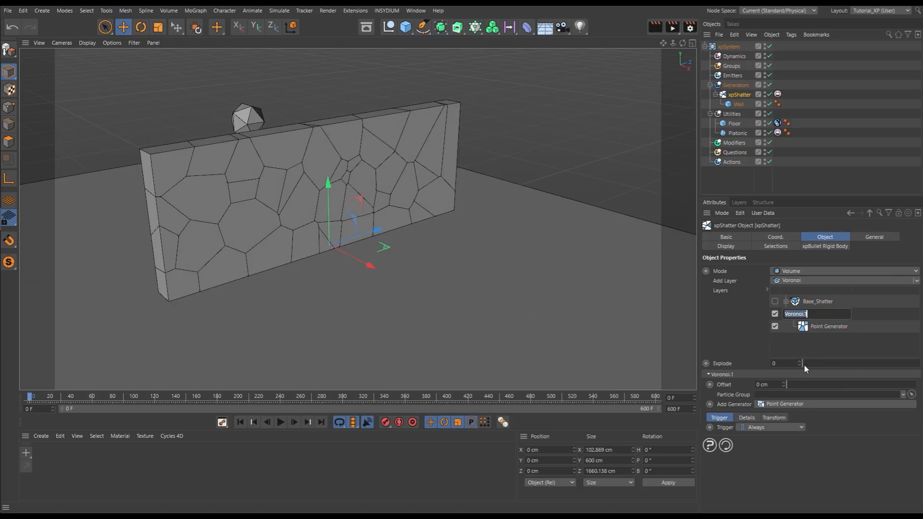
pyautogui.write('Red')
pyautogui.write('ursive')
pyautogui.press('Return')
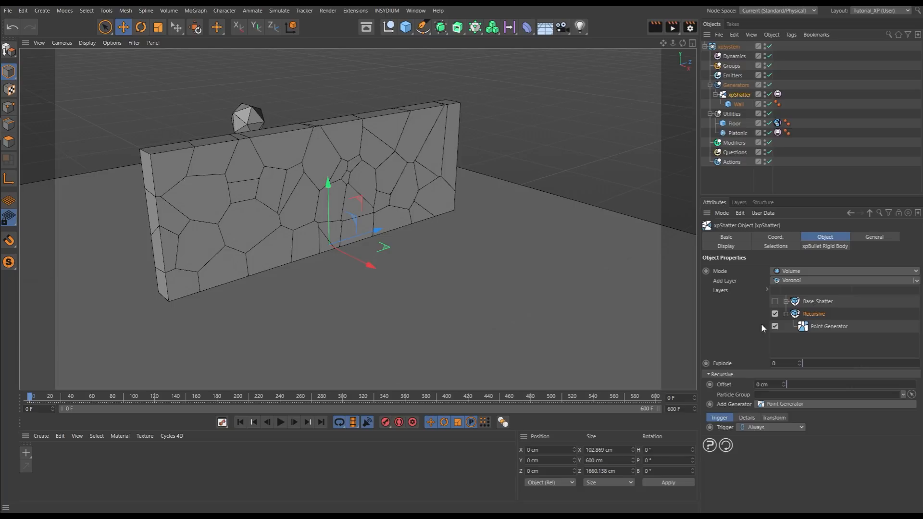
# Set the Recursive layer's Point Generator to 5 points, then expand and re-enable the Base_Shatter layer.
pyautogui.click(818, 327)
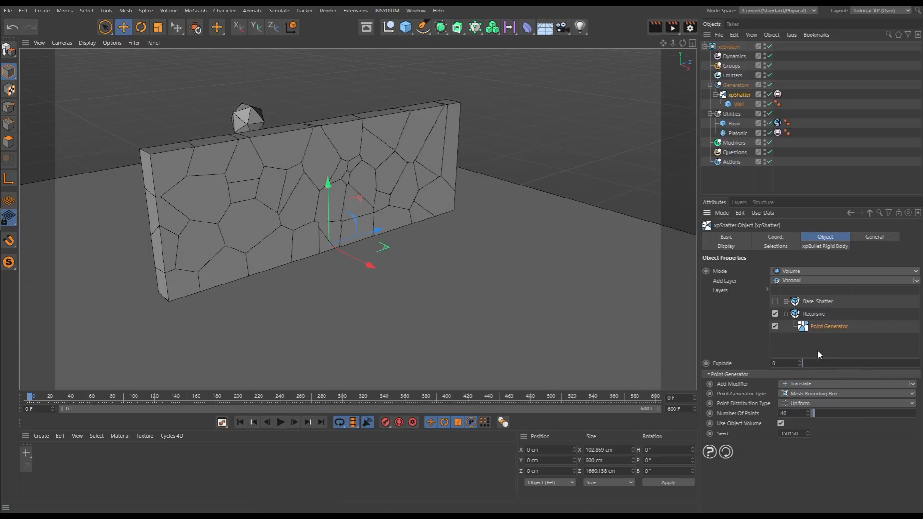
pyautogui.doubleClick(795, 414)
pyautogui.write('5')
pyautogui.press('Return')
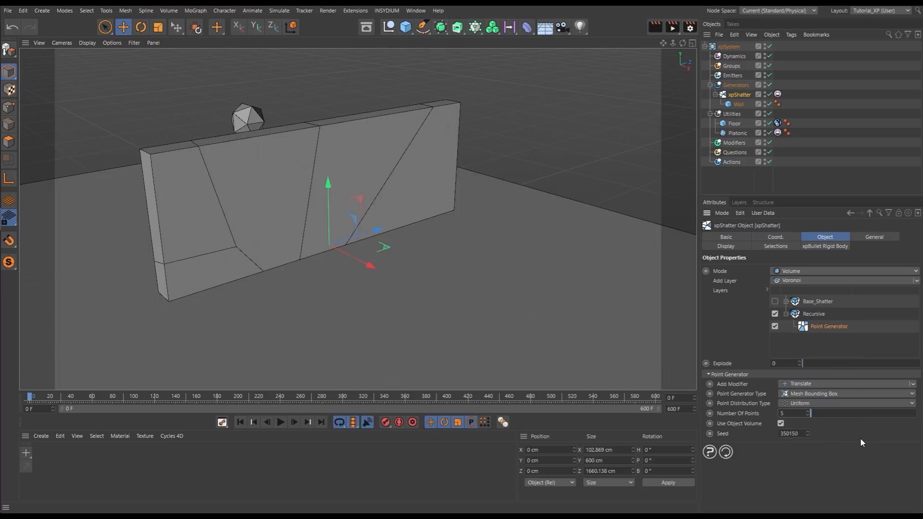
pyautogui.keyDown('ctrl'); pyautogui.moveTo(790, 325); pyautogui.dragTo(787, 305); pyautogui.keyUp('ctrl')
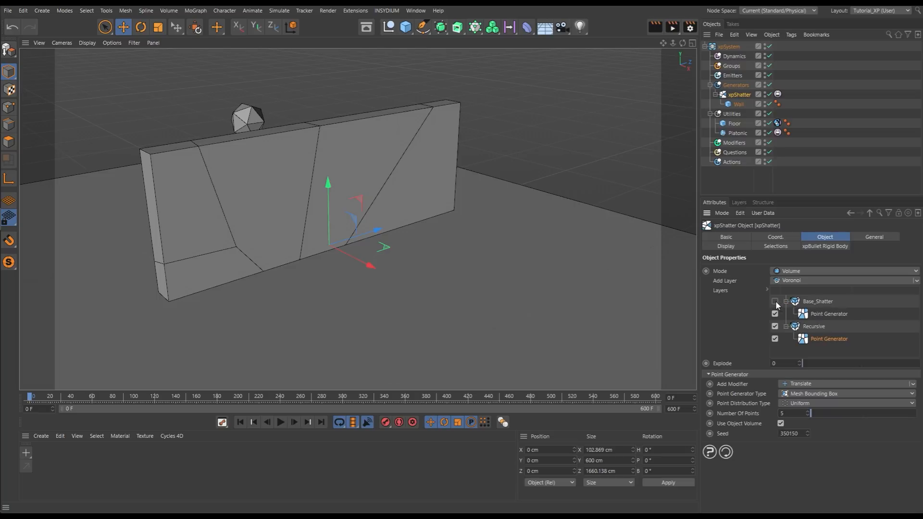
pyautogui.click(775, 301)
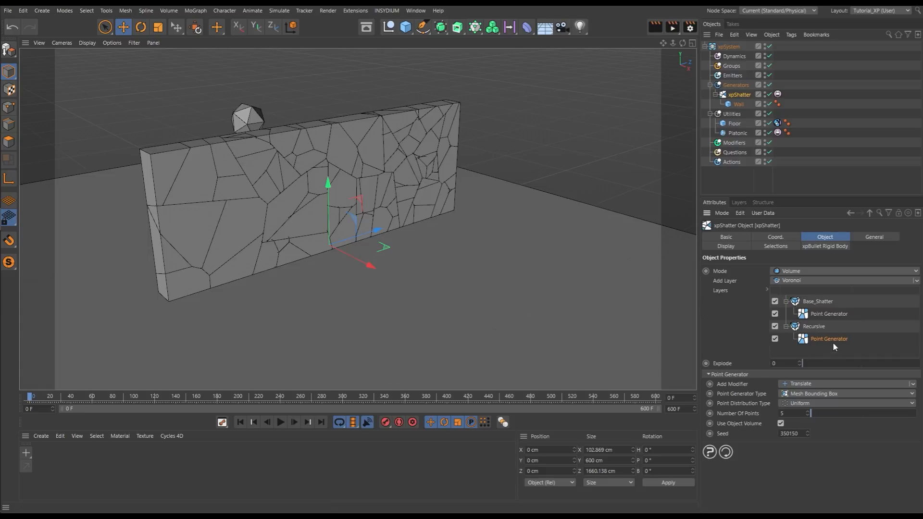
# Set the Number Of Points of the Recursive layer's Point Generator to 10.
pyautogui.doubleClick(783, 413)
pyautogui.write('10')
pyautogui.press('Return')
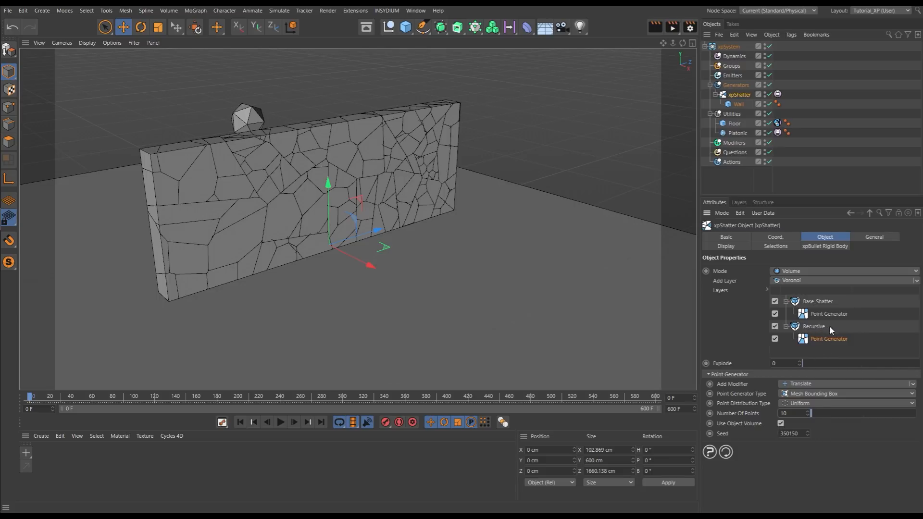
# Trigger the Recursive layer on Collision with only xpBullet enabled as collision source and a Collision Speed of 5 cm.
pyautogui.click(813, 329)
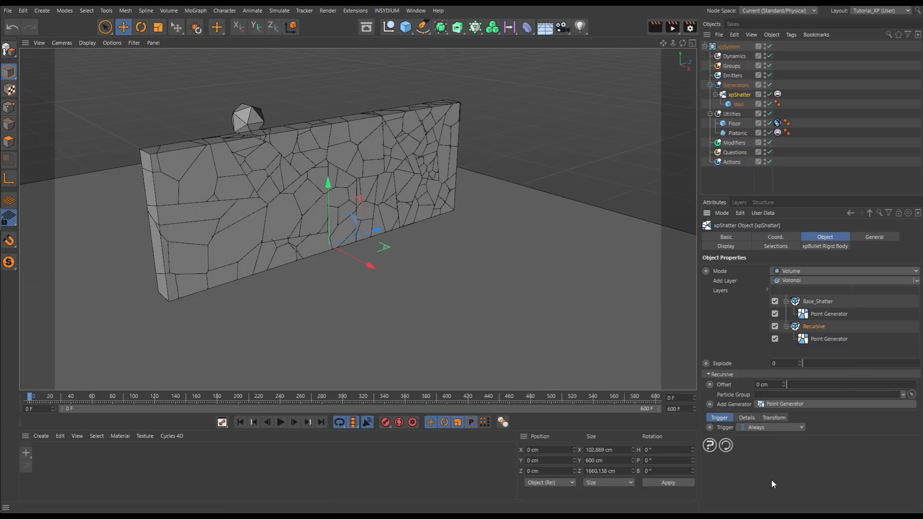
pyautogui.click(801, 428)
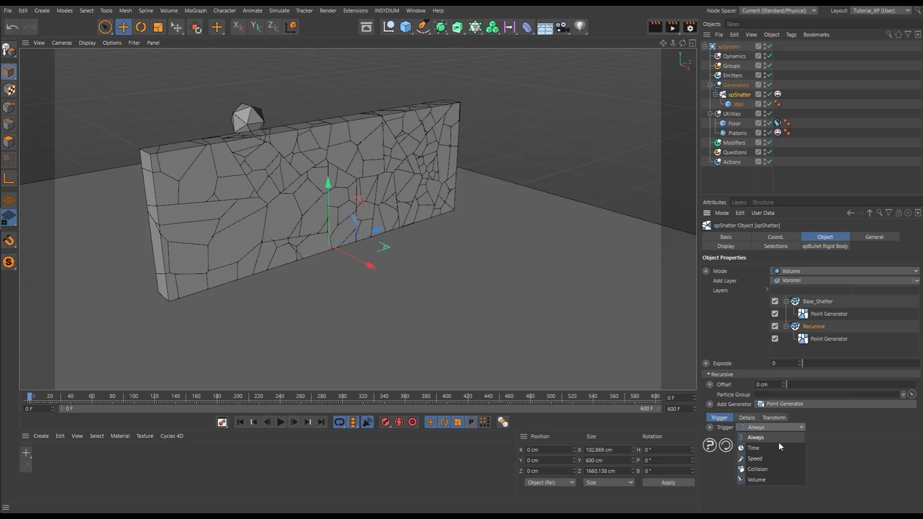
pyautogui.click(757, 469)
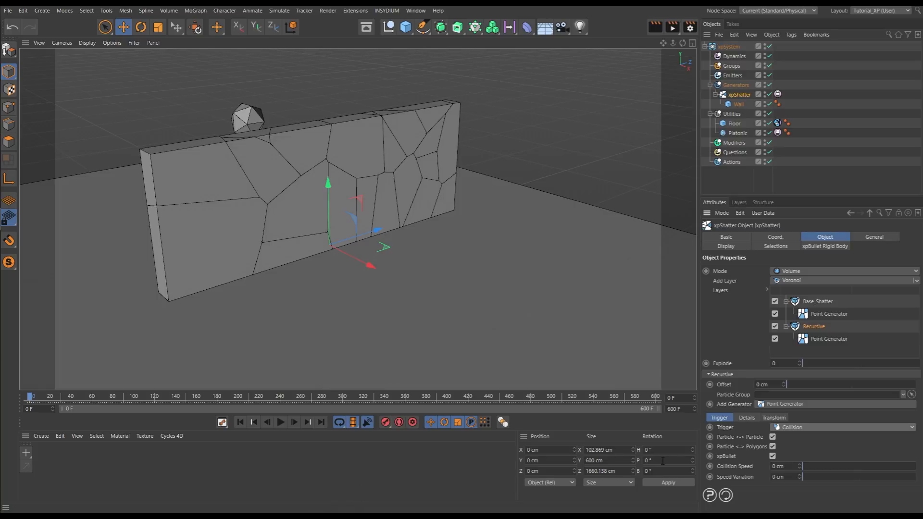
pyautogui.click(772, 437)
pyautogui.click(773, 446)
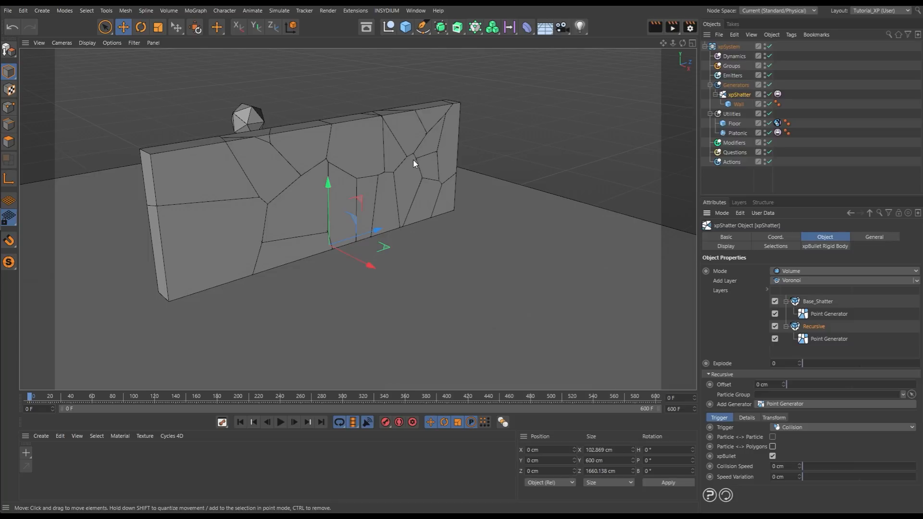
pyautogui.click(793, 466)
pyautogui.write('5')
pyautogui.press('Return')
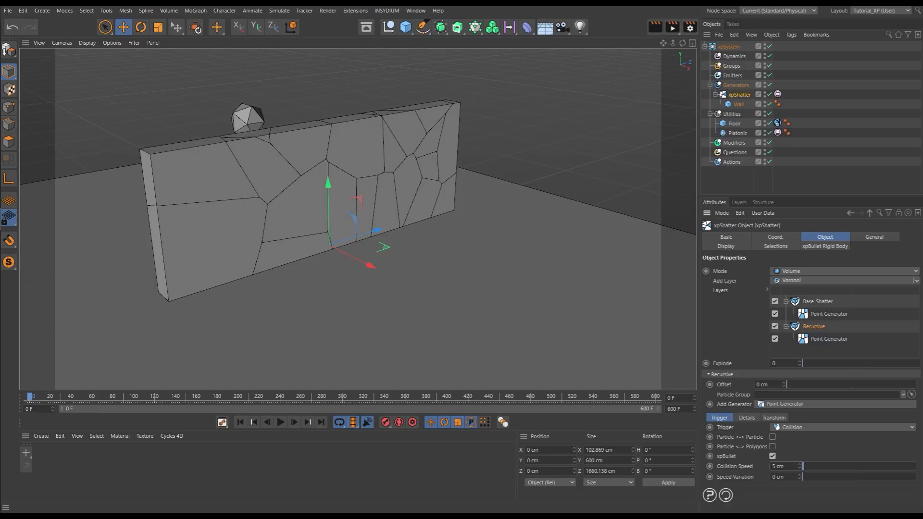
# Play the simulation with the collision-triggered Recursive layer, stop it and rewind to the first frame.
pyautogui.click(281, 423)
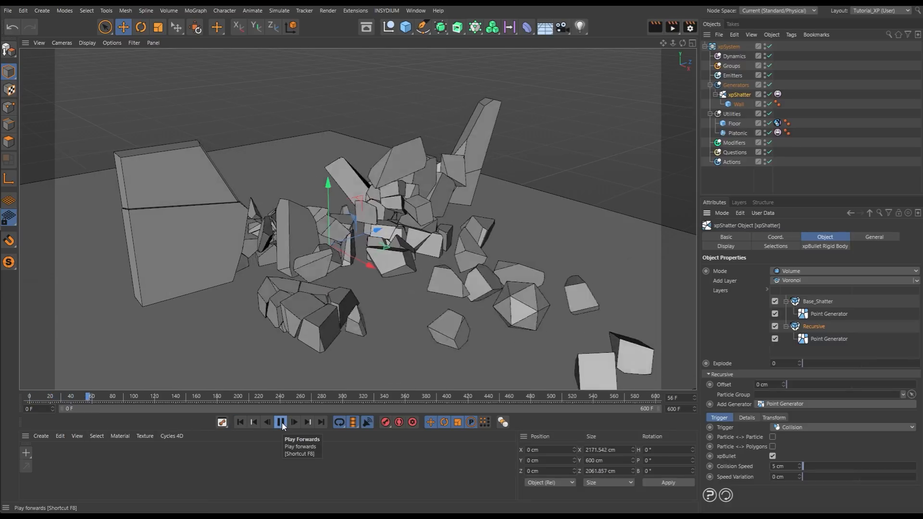
pyautogui.click(281, 422)
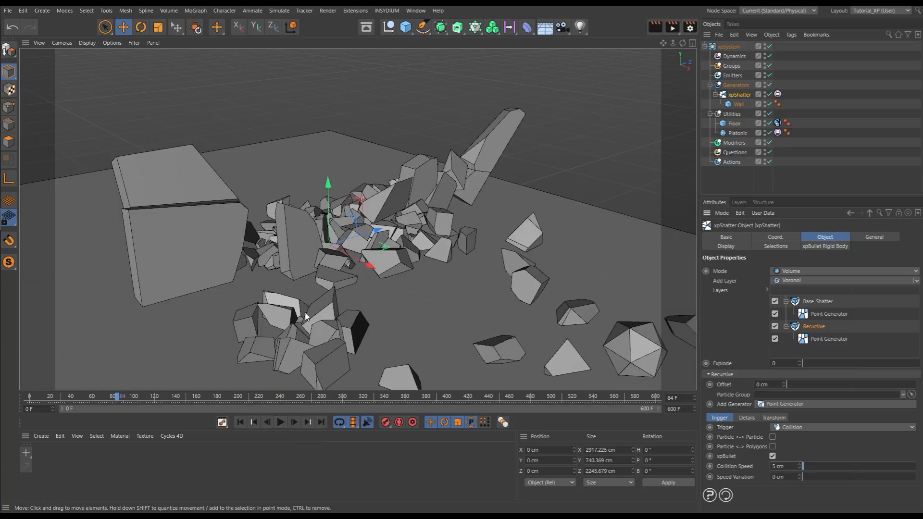
pyautogui.click(241, 423)
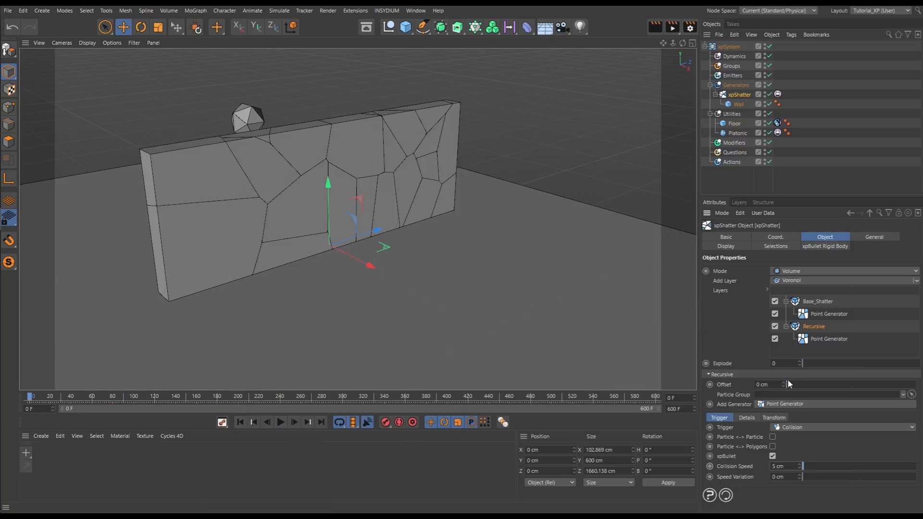
# Set the Number Of Points of the Recursive layer's Point Generator to 20.
pyautogui.click(823, 339)
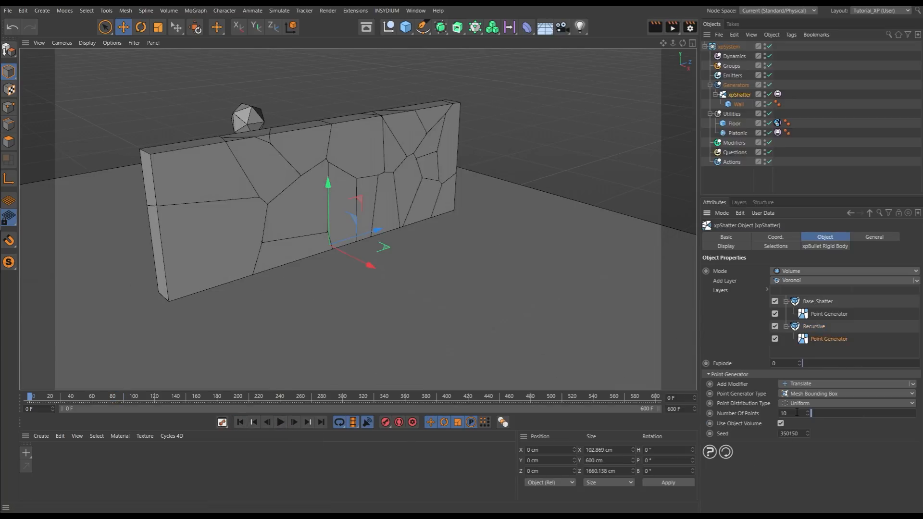
pyautogui.click(796, 413)
pyautogui.write('20')
# Play the simulation several times from the first frame to examine the secondary fracturing, then stop and rewind.
pyautogui.click(281, 422)
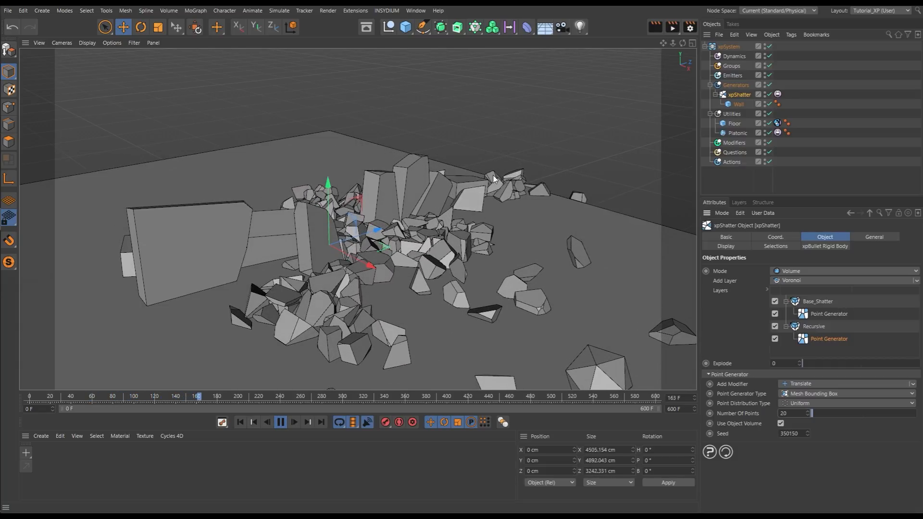
pyautogui.click(239, 425)
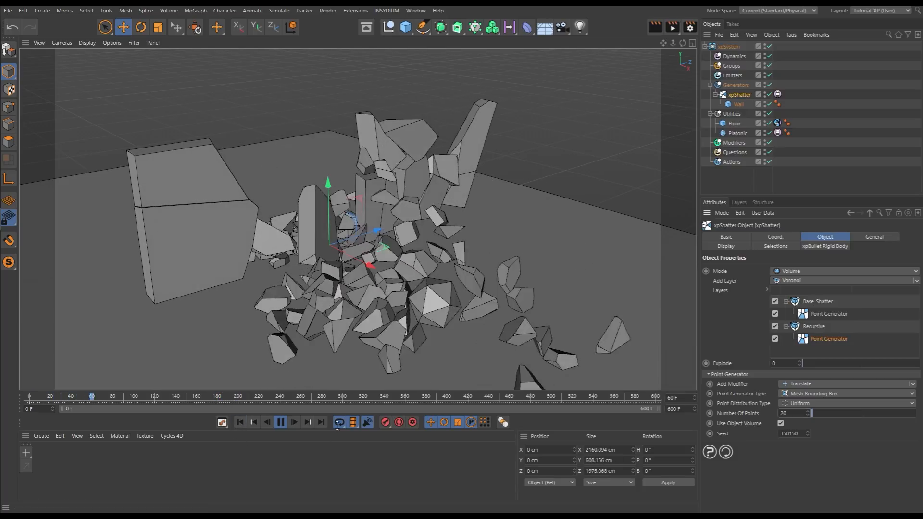
pyautogui.click(240, 423)
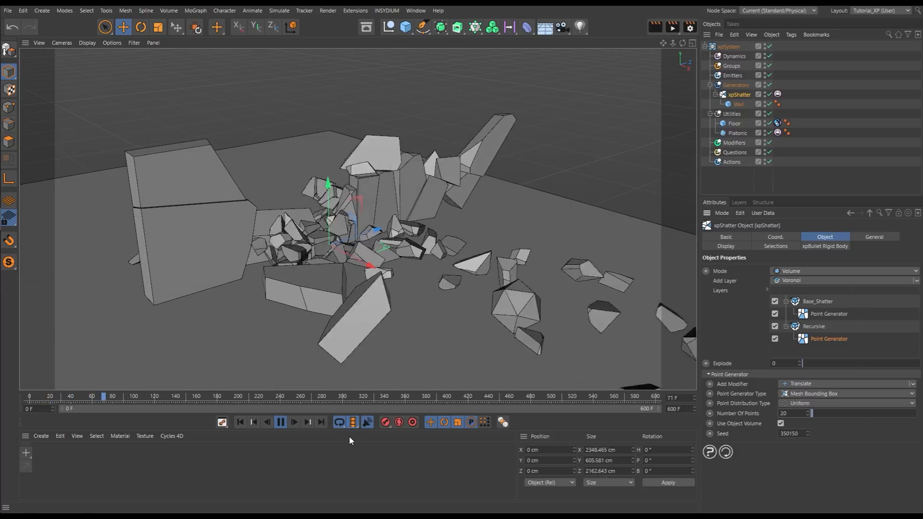
pyautogui.click(280, 423)
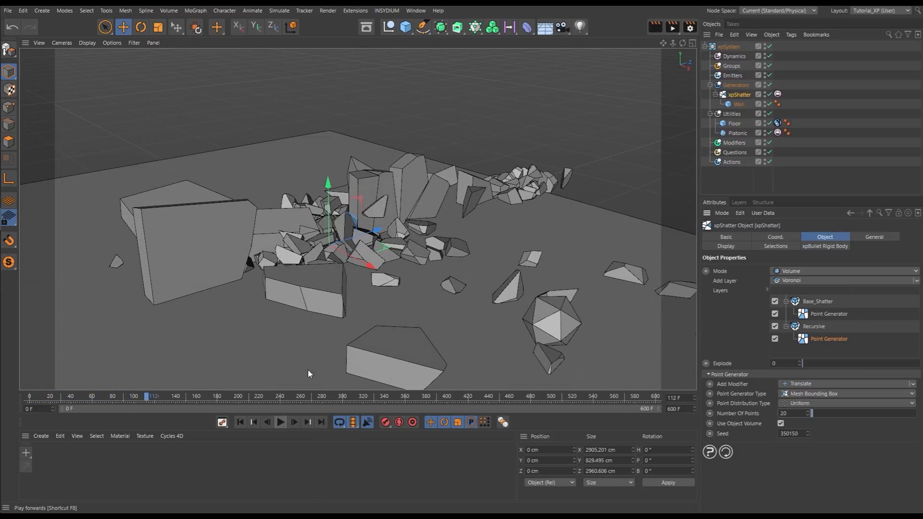
pyautogui.click(241, 422)
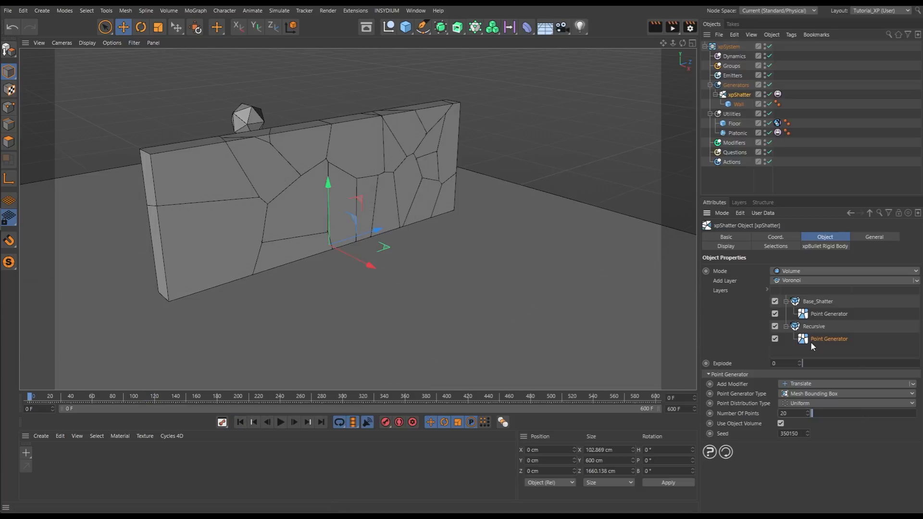
# Set the Number Of Points of the Base_Shatter layer's Point Generator to 40.
pyautogui.click(823, 314)
pyautogui.write('40')
pyautogui.press('Return')
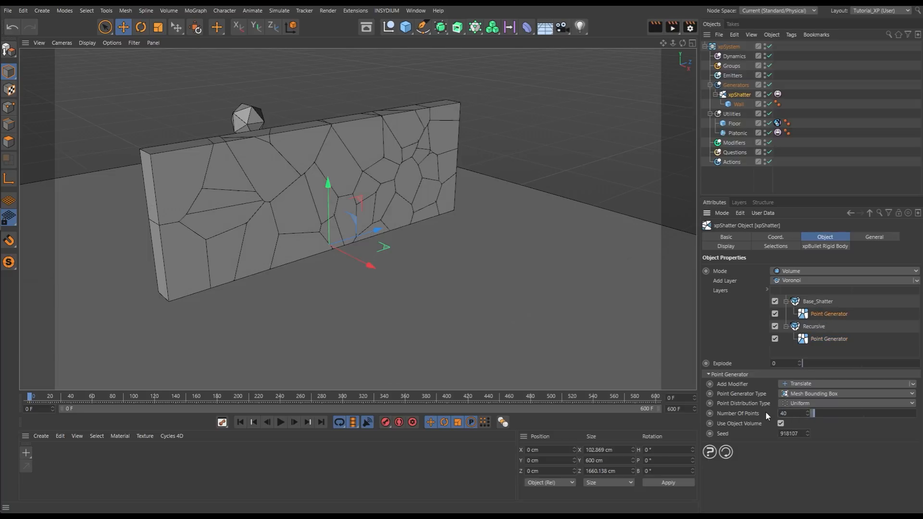
# Play the simulation of the denser base fracture, replay it from the first frame and stop it.
pyautogui.click(281, 422)
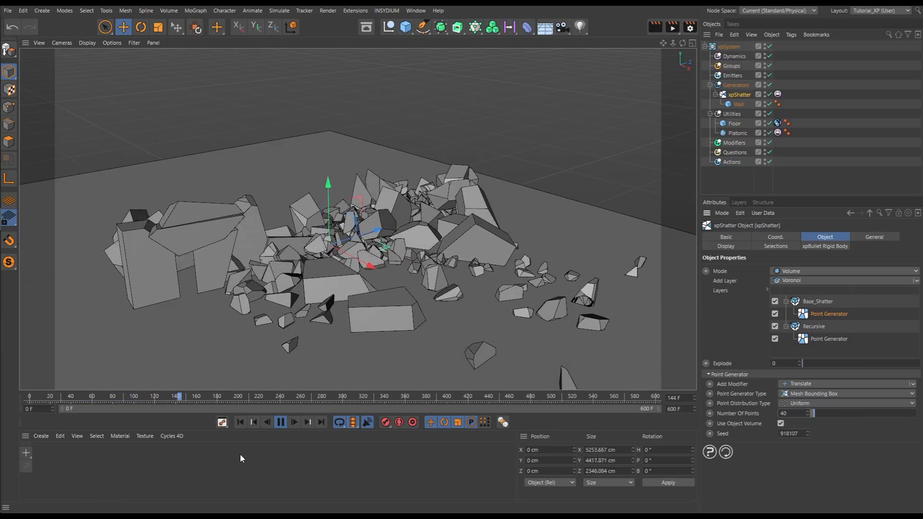
pyautogui.click(240, 422)
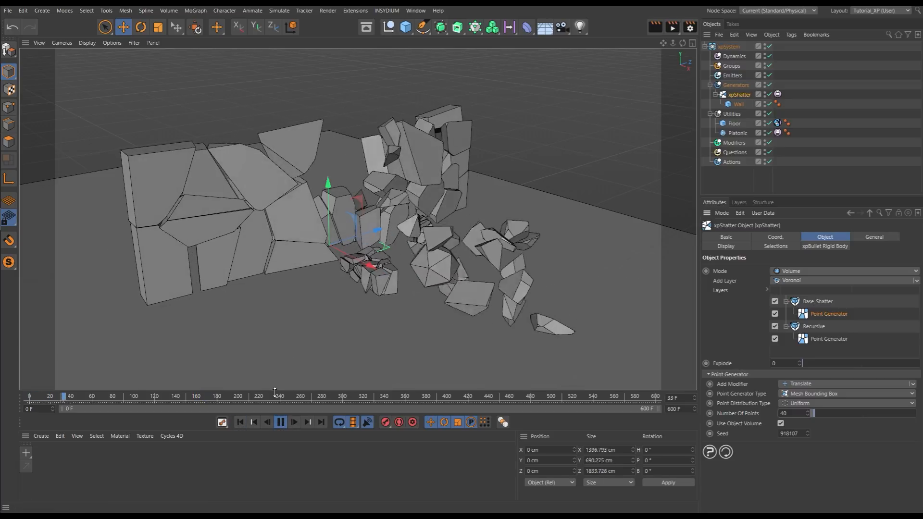
pyautogui.click(281, 421)
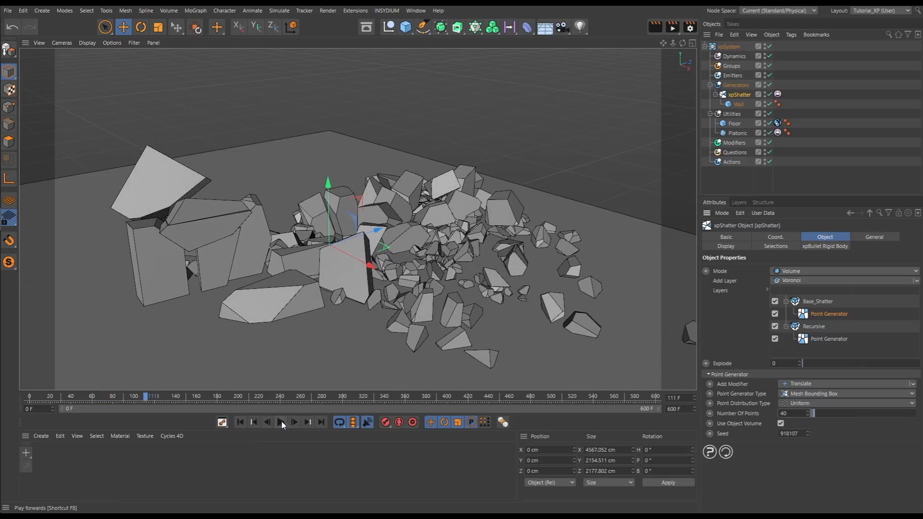
# Set the Recursive layer's Collision Speed to 1 cm.
pyautogui.click(813, 327)
pyautogui.click(780, 467)
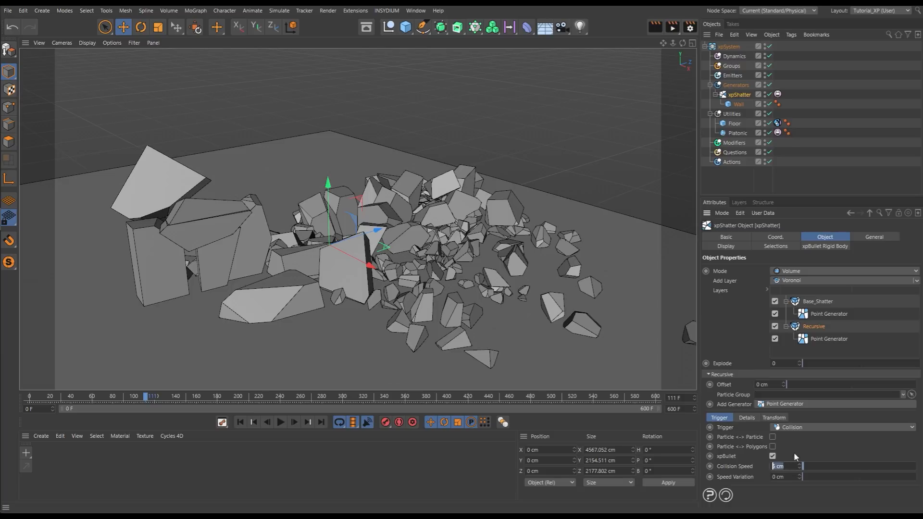
pyautogui.write('1')
pyautogui.press('Return')
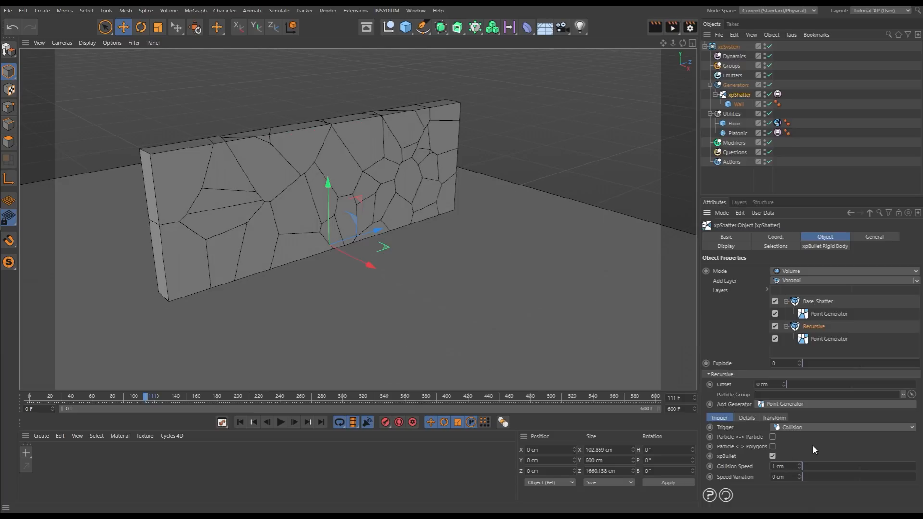
# Play the simulation from the first frame with the lower collision threshold and stop it.
pyautogui.click(240, 422)
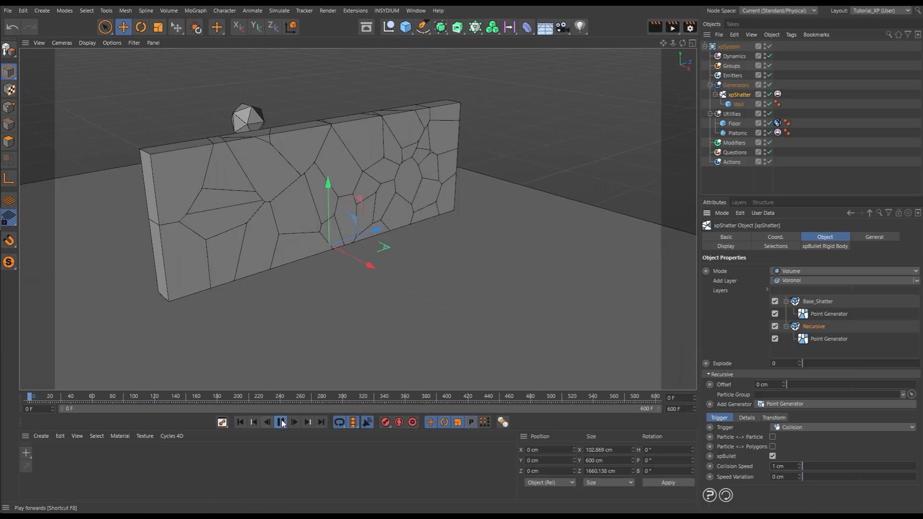
pyautogui.click(281, 422)
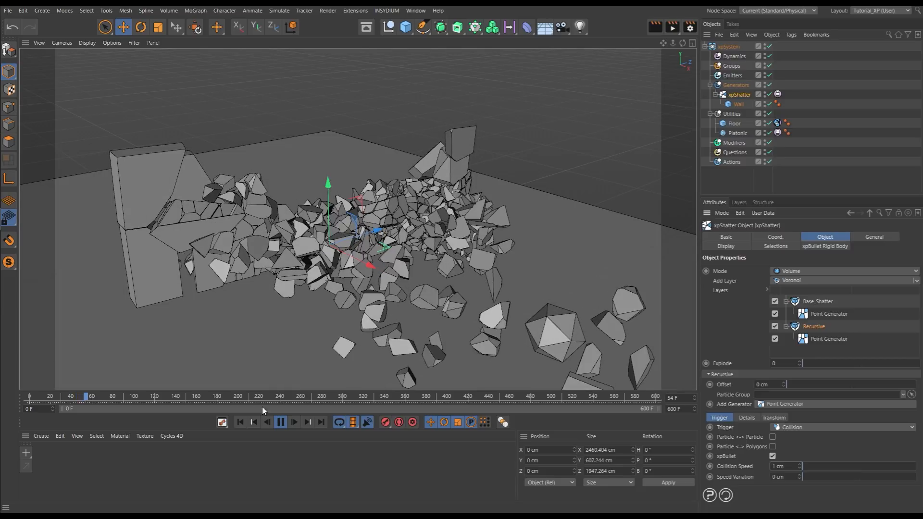
pyautogui.click(279, 422)
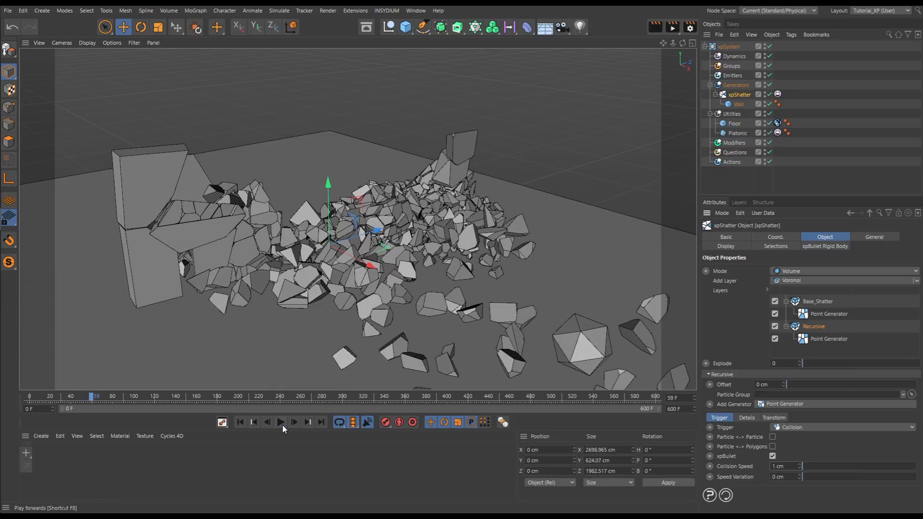
# Set the Recursive layer's Collision Speed to 3 cm.
pyautogui.doubleClick(788, 466)
pyautogui.write('3')
pyautogui.press('Return')
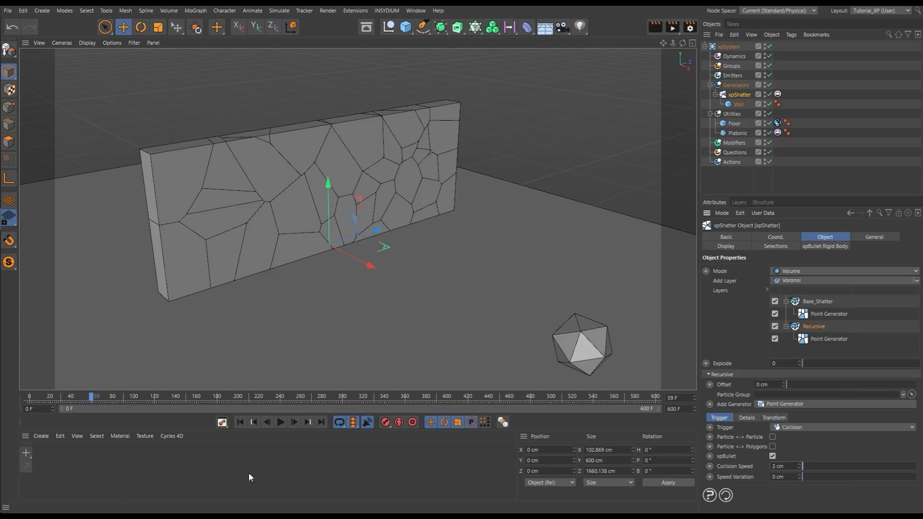
# Play the simulation from the first frame with the 3 cm collision threshold, stop it and rewind.
pyautogui.click(241, 423)
pyautogui.click(281, 423)
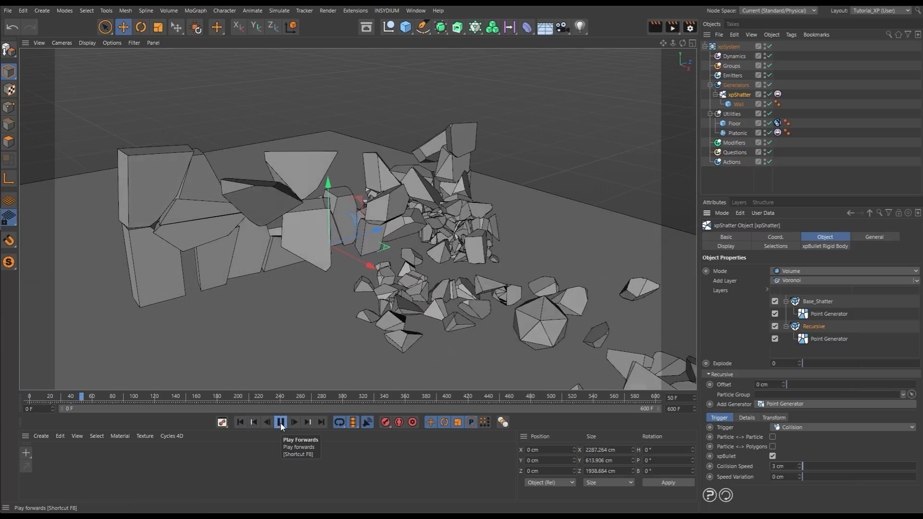
pyautogui.click(282, 422)
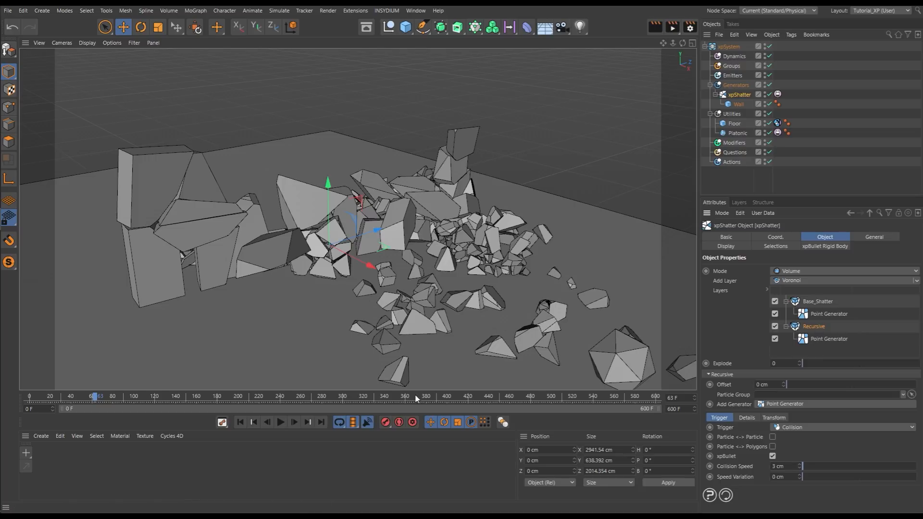
pyautogui.click(240, 422)
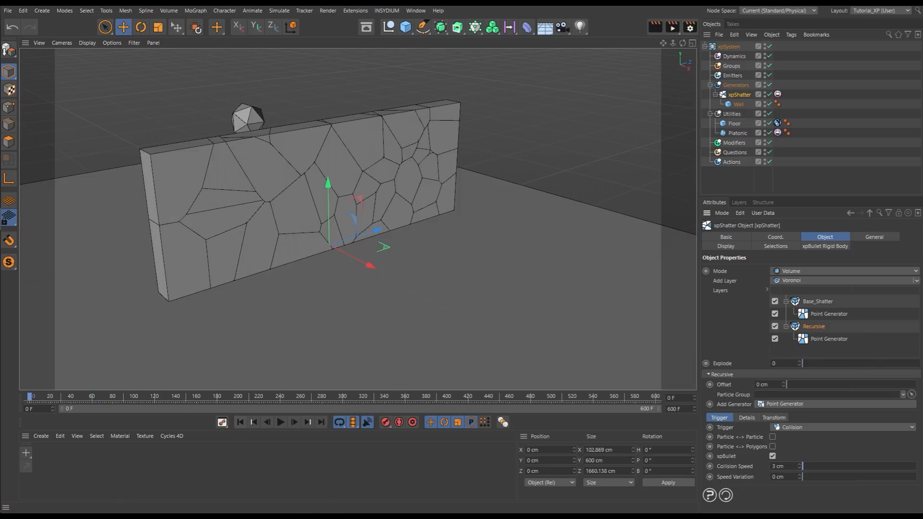
# Delete the Recursive layer from the xpShatter and disable the Base_Shatter layer.
pyautogui.press('Delete')
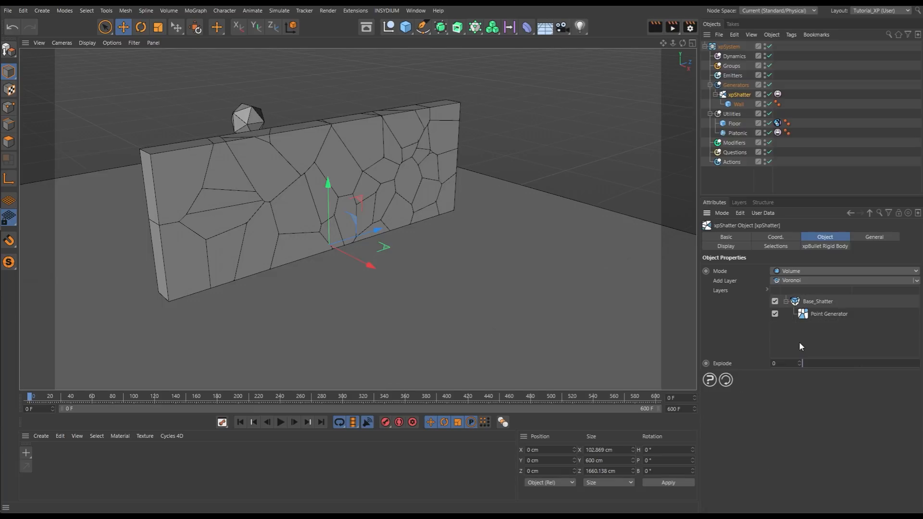
pyautogui.click(787, 302)
pyautogui.moveTo(811, 196); pyautogui.dragTo(812, 254)
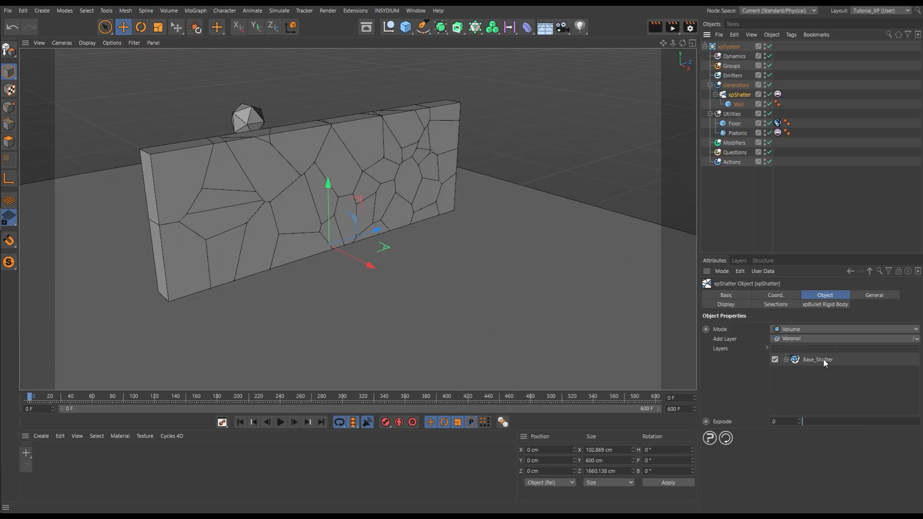
pyautogui.click(775, 360)
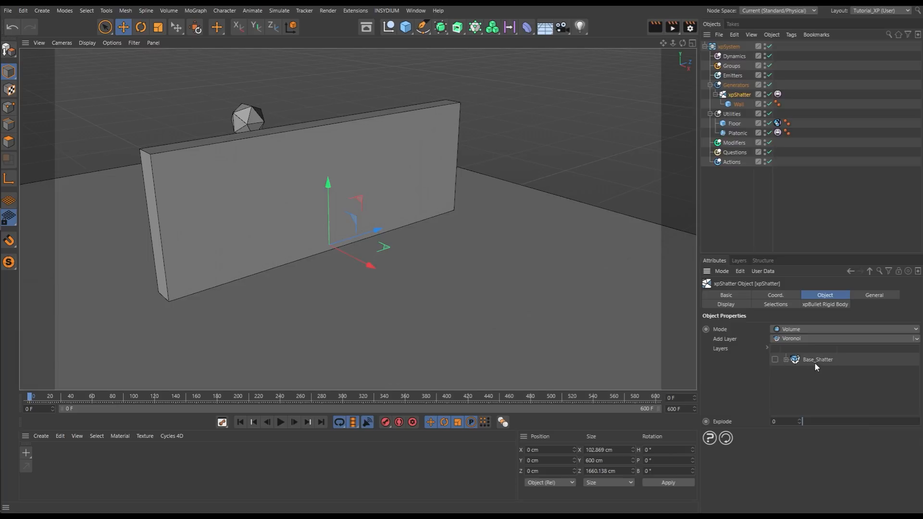
pyautogui.click(735, 192)
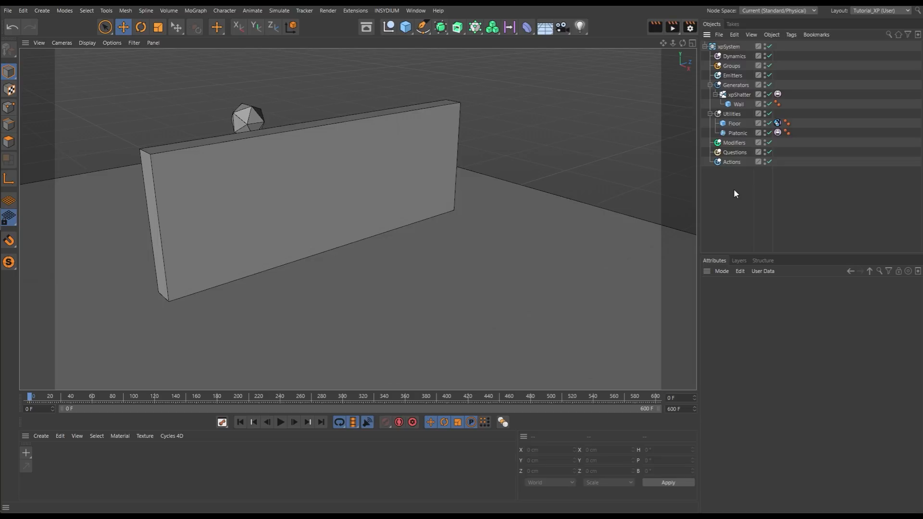
# Maximize the Right view, frame the wall and display it with Gouraud Shading (Lines).
pyautogui.press('F5')
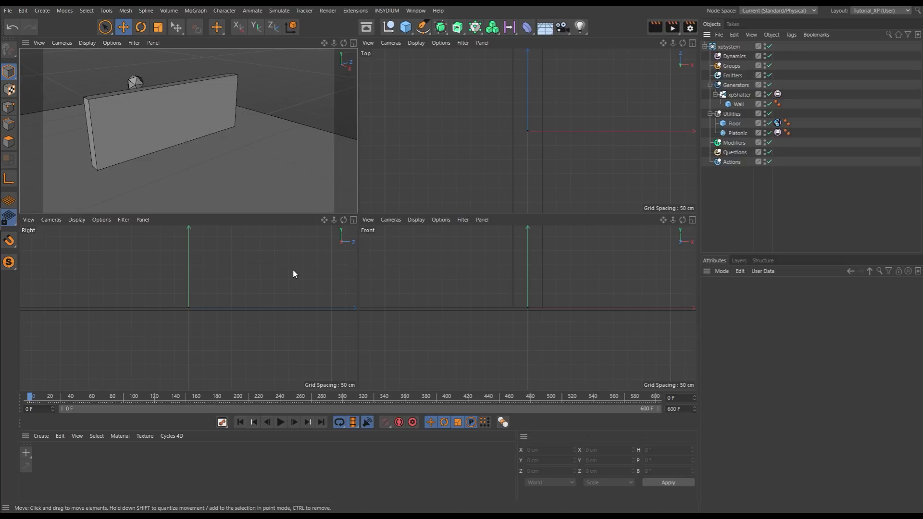
pyautogui.click(294, 422)
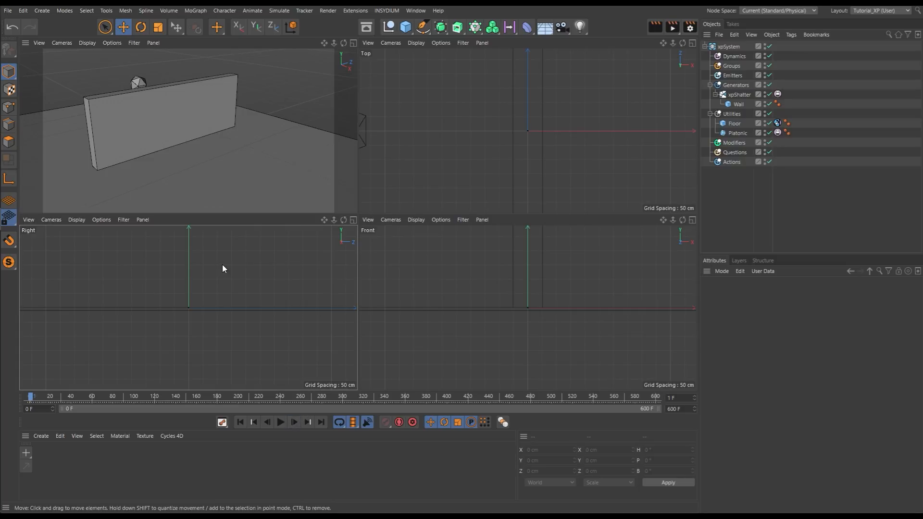
pyautogui.click(353, 220)
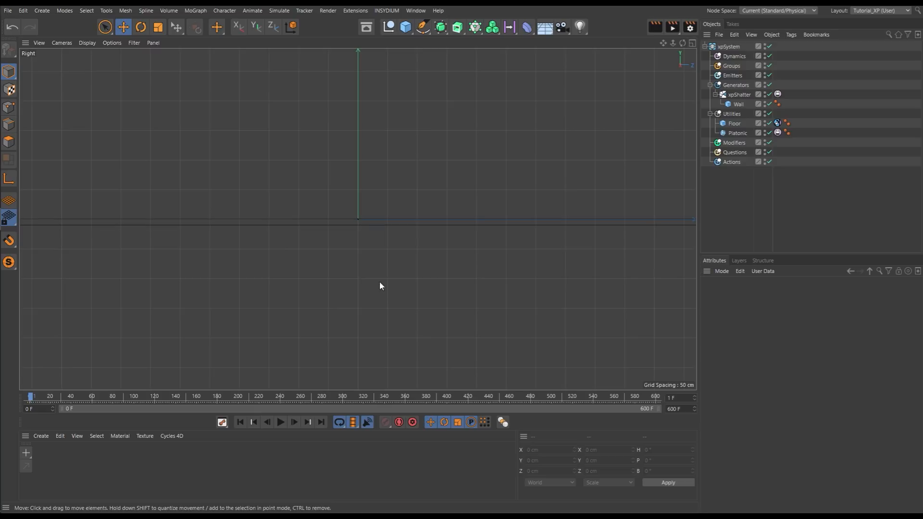
pyautogui.scroll(-6, 338, 266)
pyautogui.scroll(1, 320, 267)
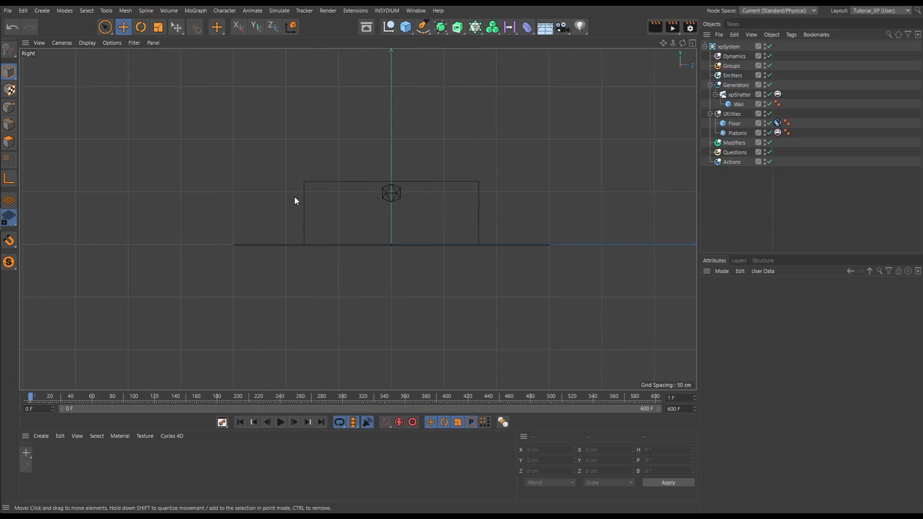
pyautogui.click(87, 43)
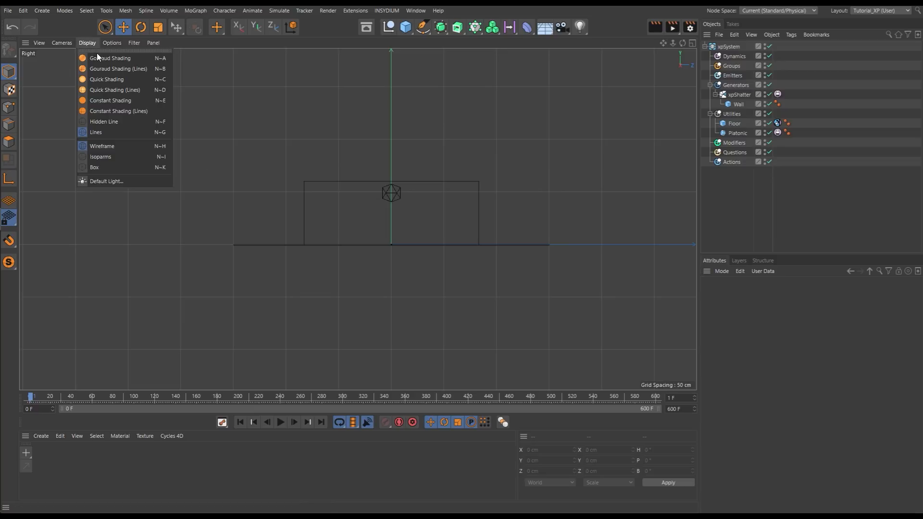
pyautogui.click(109, 69)
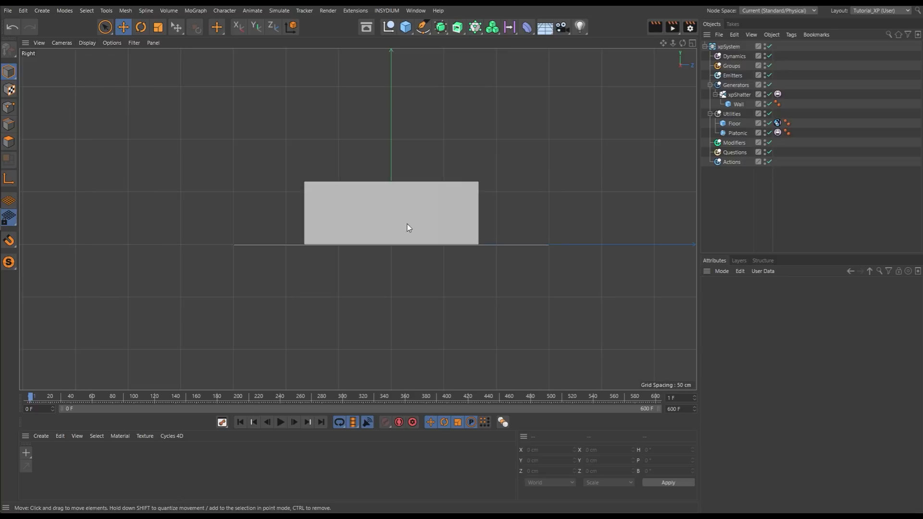
pyautogui.scroll(3, 393, 219)
pyautogui.scroll(-1, 430, 216)
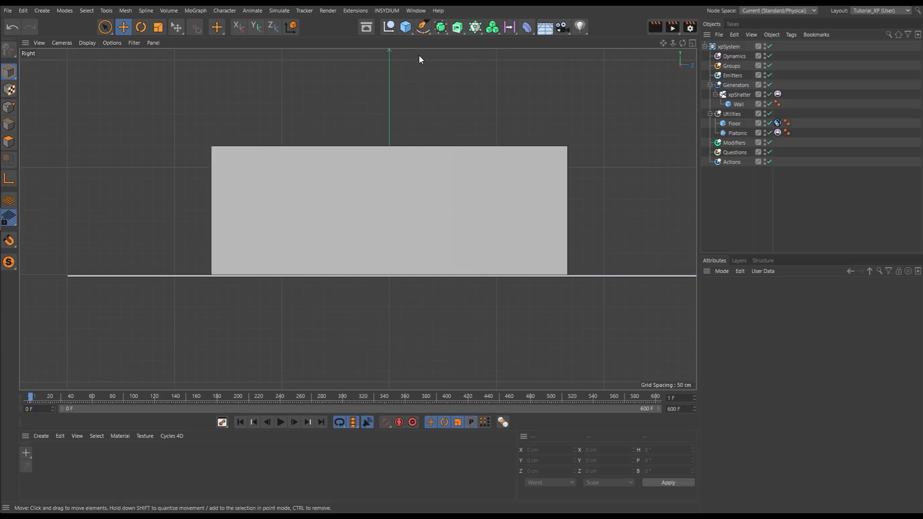
# Draw a wavy Bezier spline lengthwise across the wall, extending past both ends, and return to the perspective view.
pyautogui.click(423, 27)
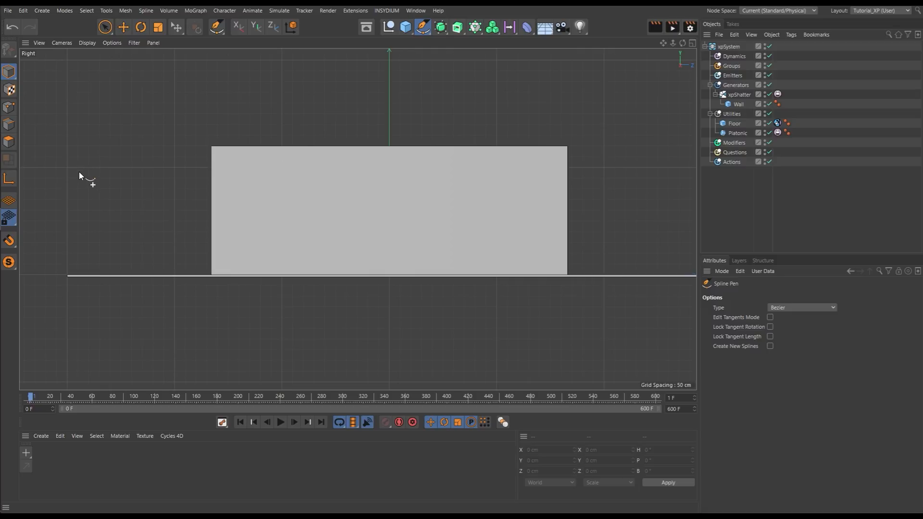
pyautogui.moveTo(91, 141); pyautogui.dragTo(124, 167)
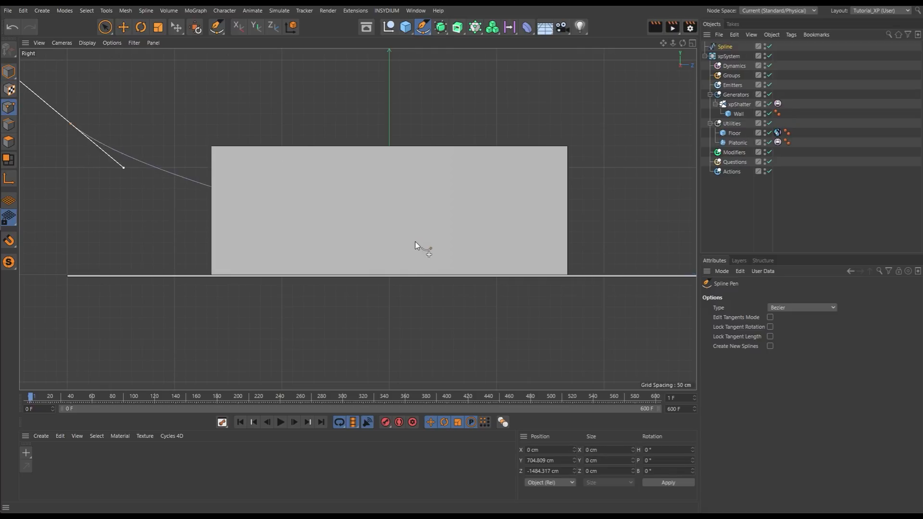
pyautogui.moveTo(415, 241); pyautogui.dragTo(453, 227)
pyautogui.moveTo(622, 190); pyautogui.dragTo(705, 221)
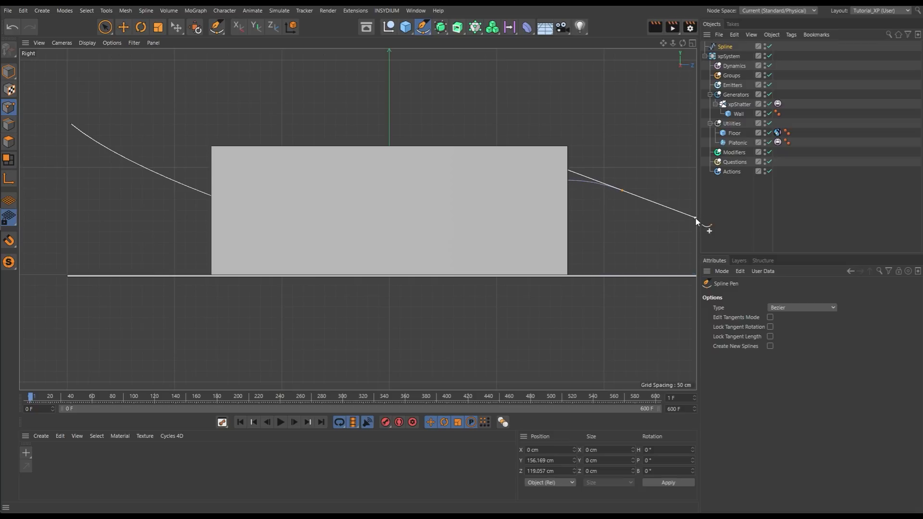
pyautogui.press('Escape')
pyautogui.press('F1')
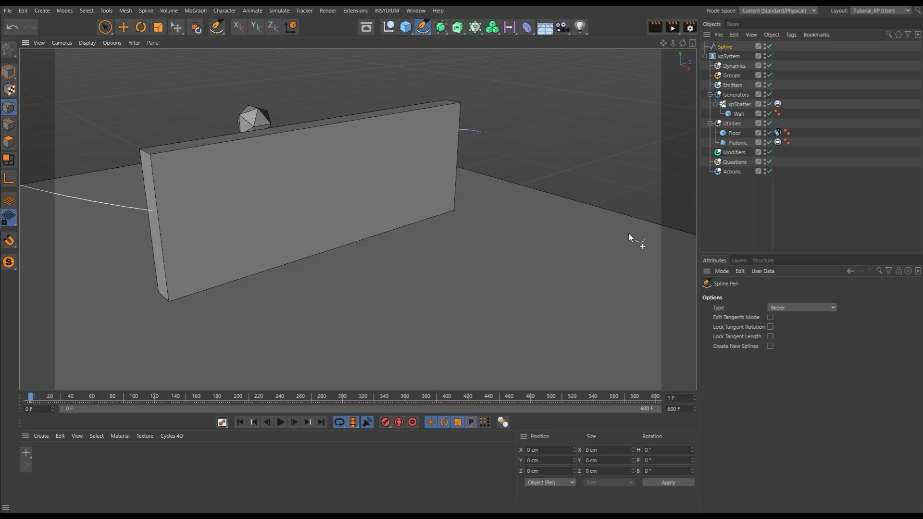
# Move the lengthwise spline along X in front of the wall, to about 97 cm.
pyautogui.keyDown('alt'); pyautogui.moveTo(413, 200); pyautogui.dragTo(203, 242); pyautogui.keyUp('alt')
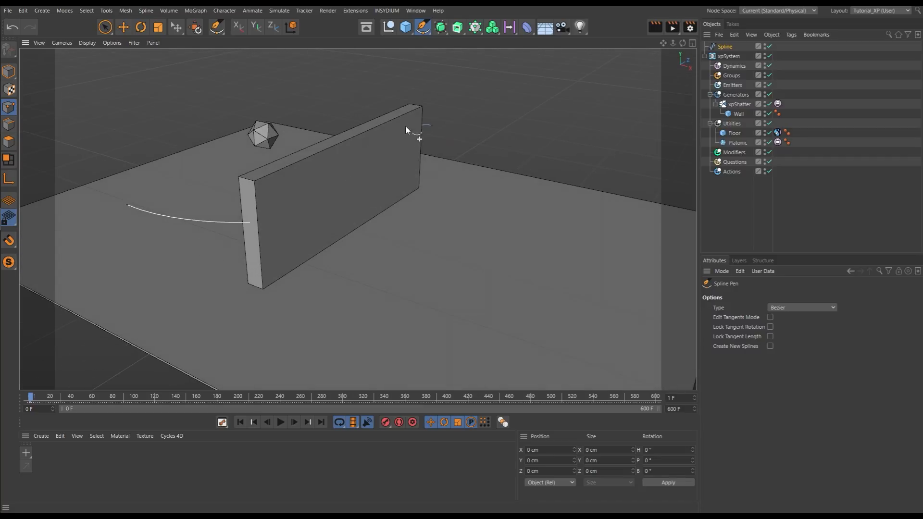
pyautogui.keyDown('alt'); pyautogui.moveTo(358, 196); pyautogui.dragTo(313, 191); pyautogui.keyUp('alt')
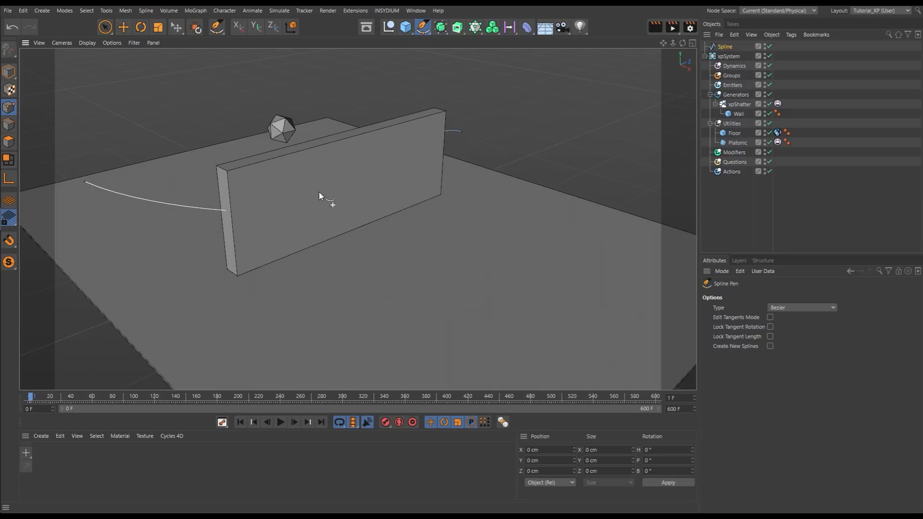
pyautogui.click(725, 47)
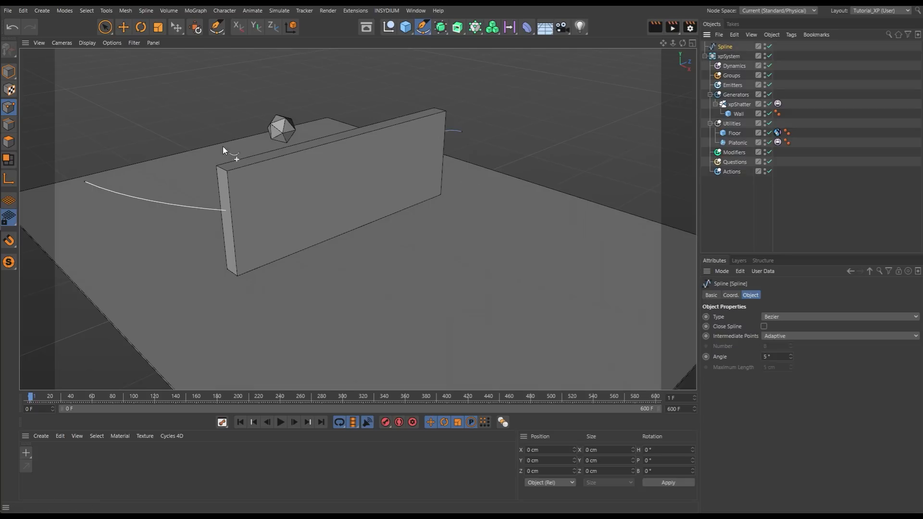
pyautogui.click(105, 27)
pyautogui.click(8, 71)
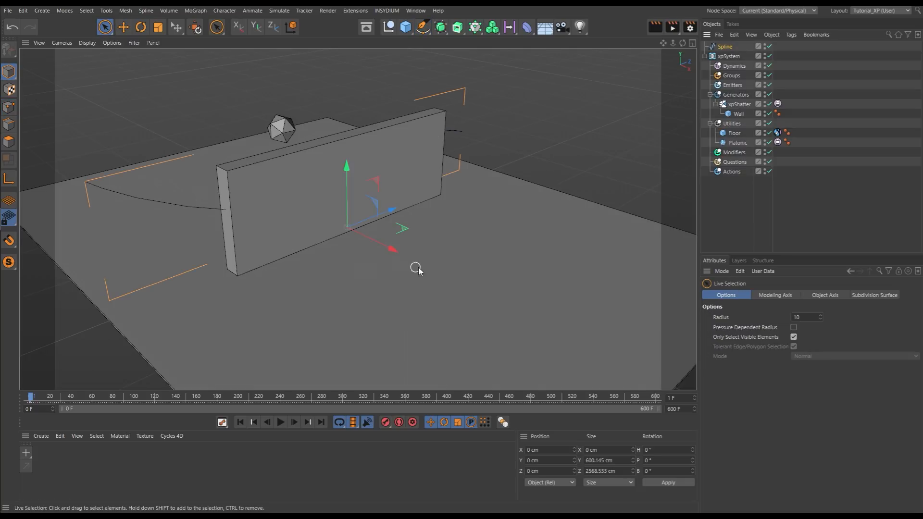
pyautogui.moveTo(392, 250); pyautogui.dragTo(403, 254)
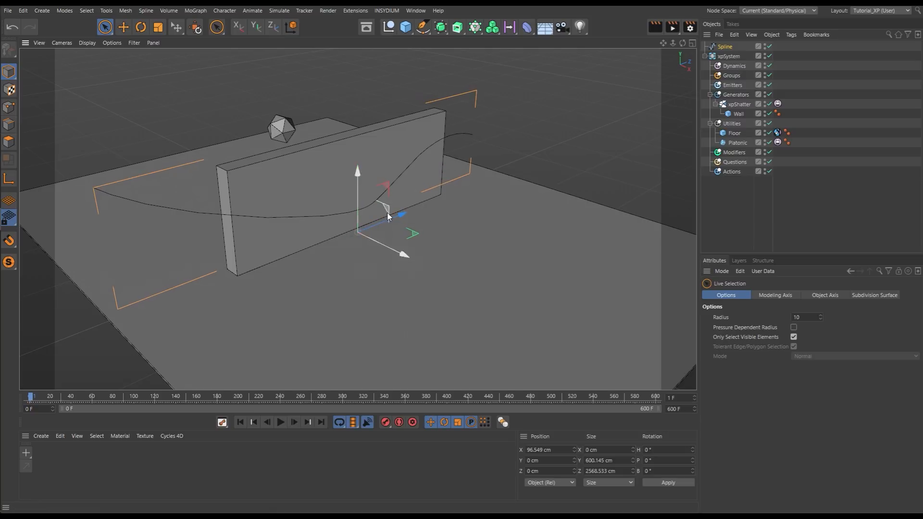
pyautogui.keyDown('alt'); pyautogui.moveTo(387, 211); pyautogui.dragTo(306, 181); pyautogui.keyUp('alt')
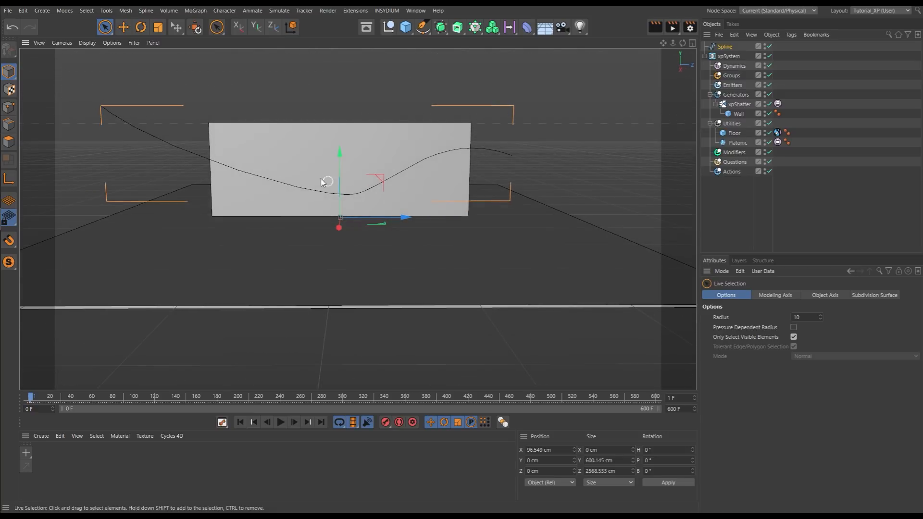
pyautogui.keyDown('alt'); pyautogui.moveTo(322, 182); pyautogui.dragTo(324, 191); pyautogui.keyUp('alt')
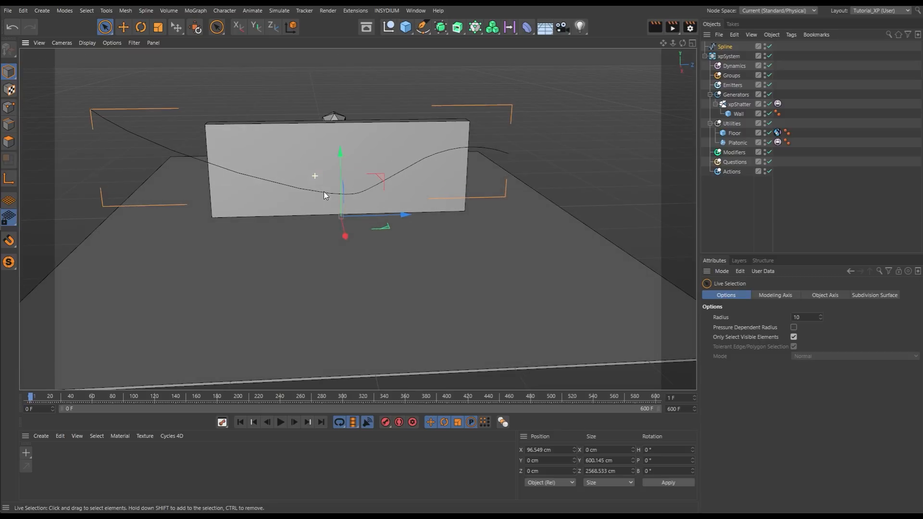
# Delete the lengthwise spline and return to the maximized Right view.
pyautogui.click(723, 48)
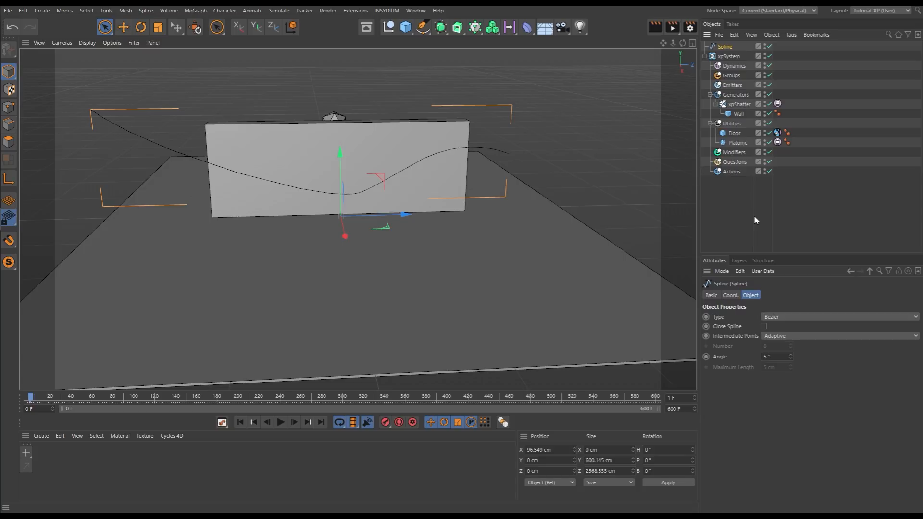
pyautogui.press('Delete')
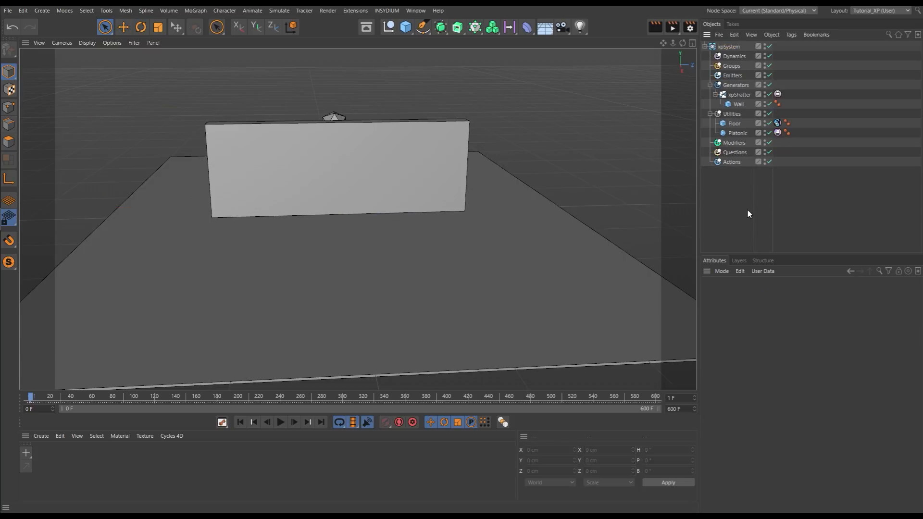
pyautogui.middleClick(612, 221)
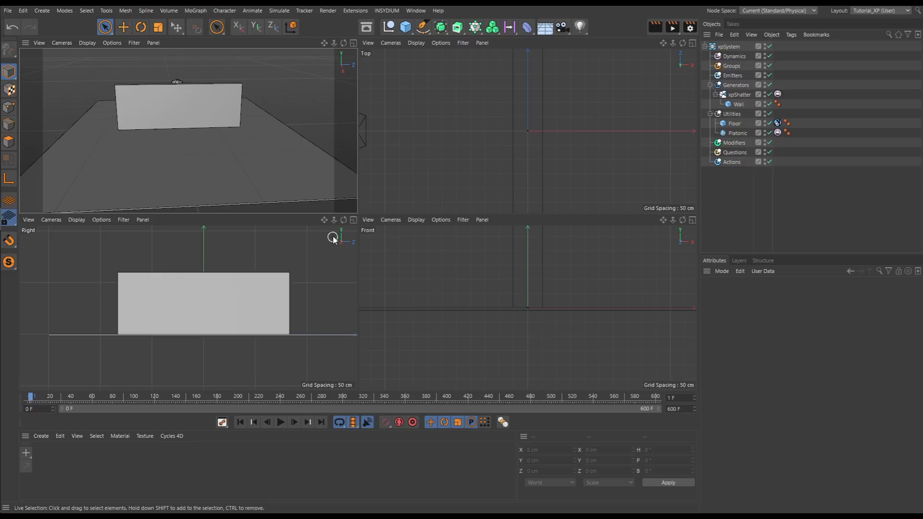
pyautogui.click(353, 219)
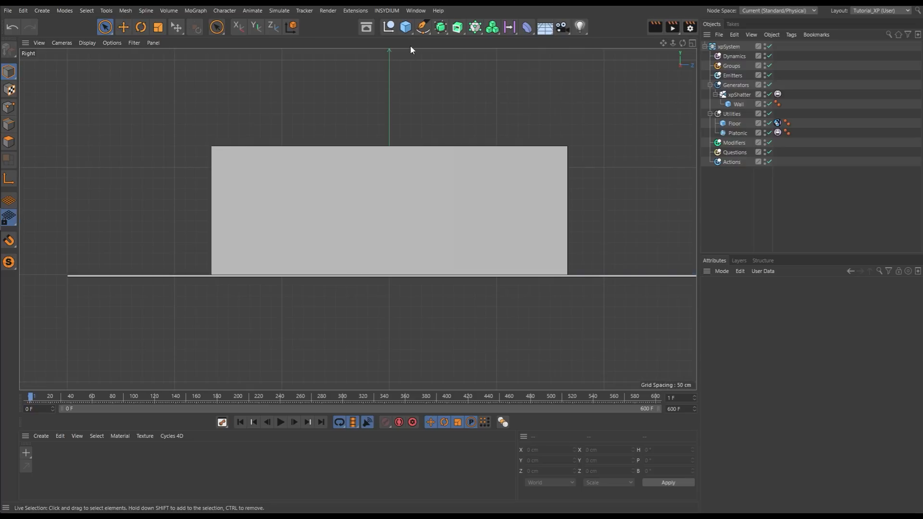
# Draw a wavy vertical Bezier spline about 1046 cm tall down the middle of the wall, starting above its upper edge.
pyautogui.click(423, 27)
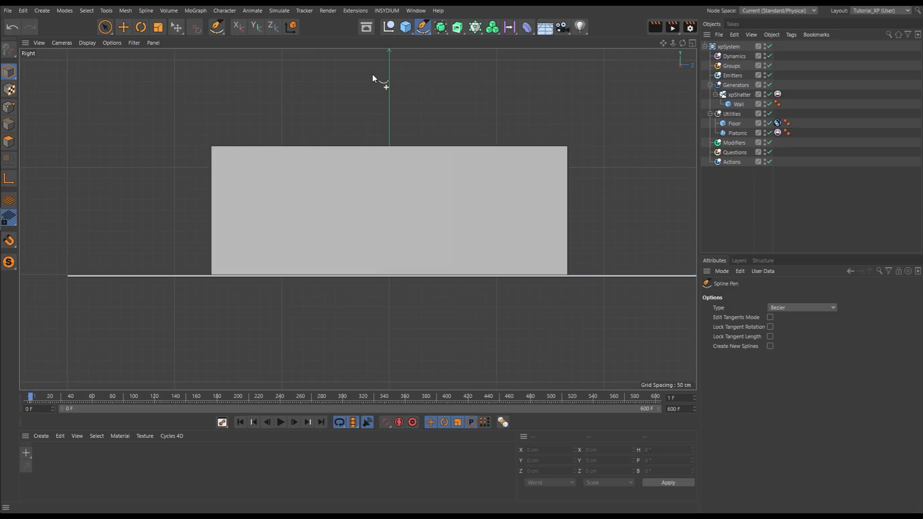
pyautogui.moveTo(381, 96); pyautogui.dragTo(382, 97)
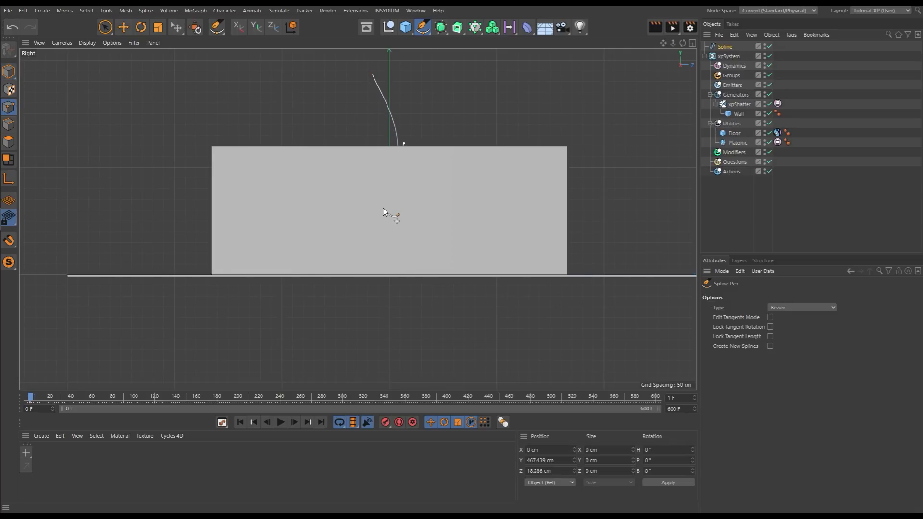
pyautogui.moveTo(400, 299); pyautogui.dragTo(489, 335)
# In the perspective view, move the vertical spline along X in front of the wall, to about 111 cm.
pyautogui.press('F1')
pyautogui.keyDown('alt'); pyautogui.moveTo(366, 162); pyautogui.dragTo(585, 121); pyautogui.keyUp('alt')
pyautogui.click(725, 46)
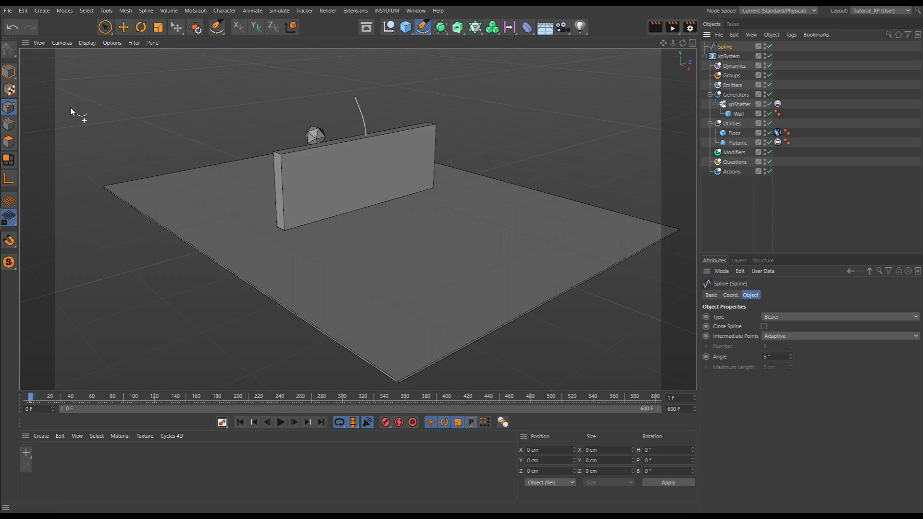
pyautogui.click(8, 71)
pyautogui.click(105, 27)
pyautogui.moveTo(408, 223); pyautogui.dragTo(276, 166)
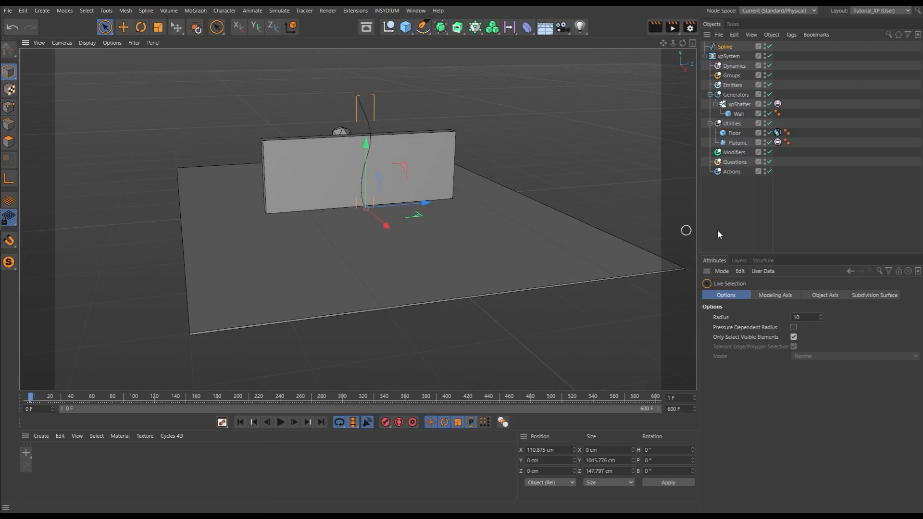
pyautogui.click(718, 230)
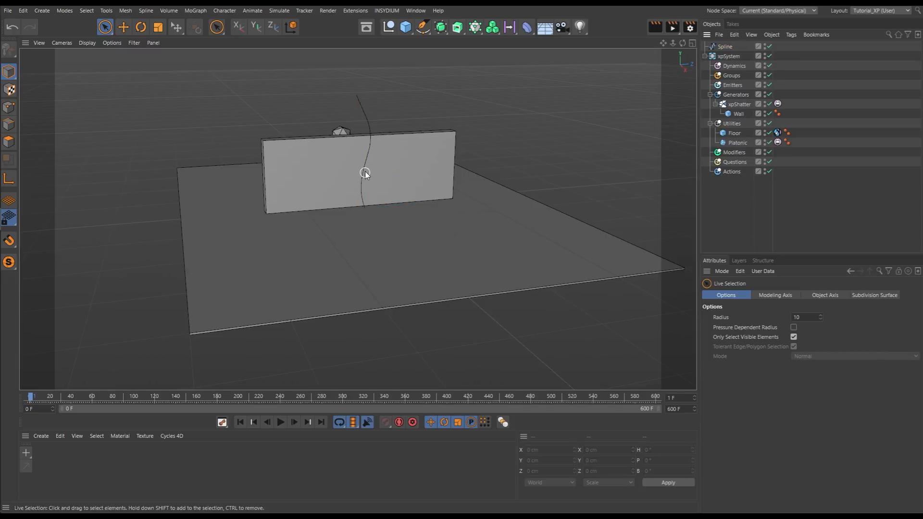
# Add a new Voronoi layer to the xpShatter and delete its default Point Generator.
pyautogui.moveTo(364, 170)
pyautogui.keyDown('alt'); pyautogui.mouseDown()
pyautogui.moveTo(330, 160)
pyautogui.moveTo(359, 178)
pyautogui.mouseUp(); pyautogui.keyUp('alt')
pyautogui.scroll(3, 371, 180)
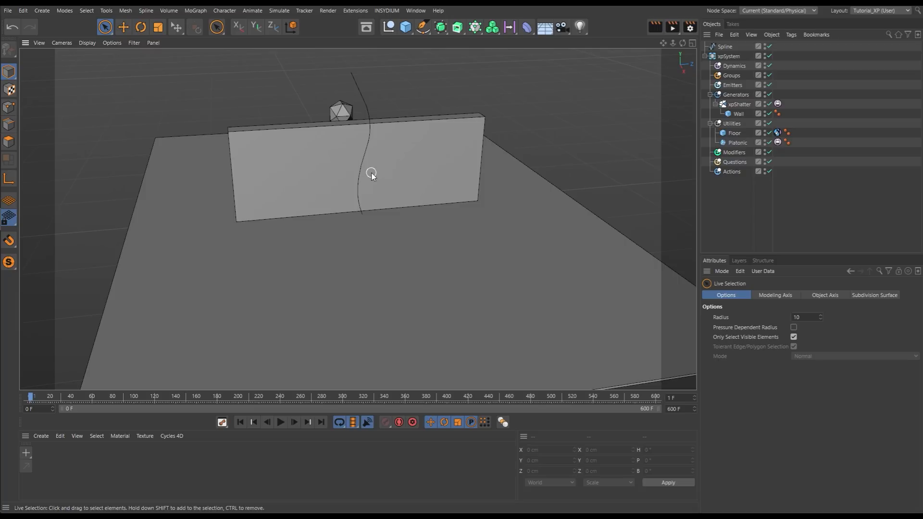
pyautogui.click(739, 104)
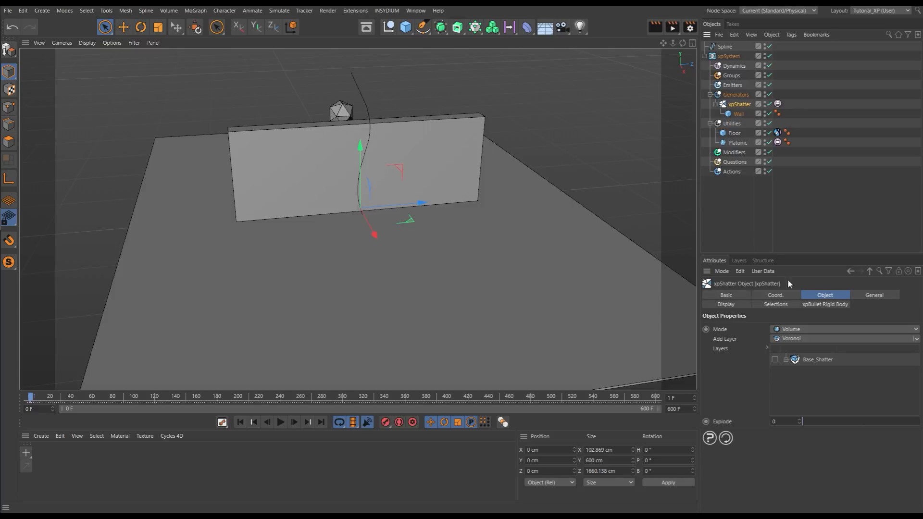
pyautogui.click(798, 340)
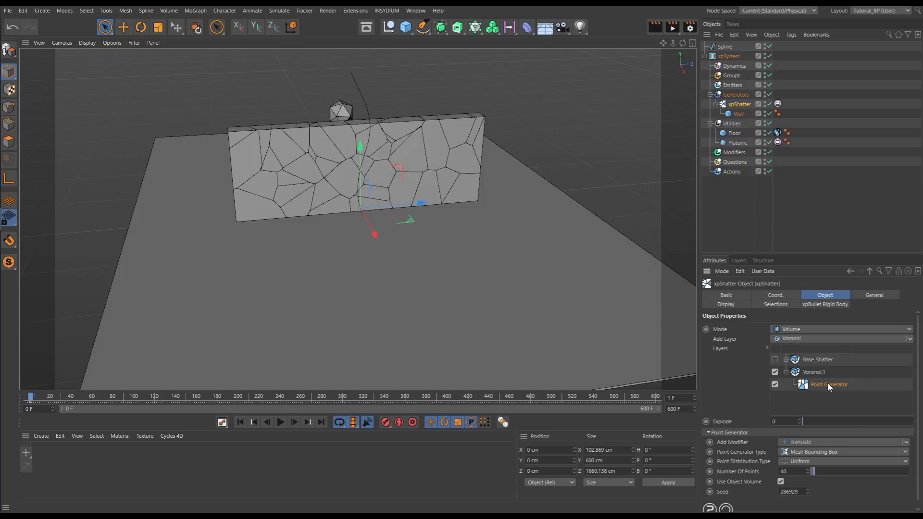
pyautogui.press('Delete')
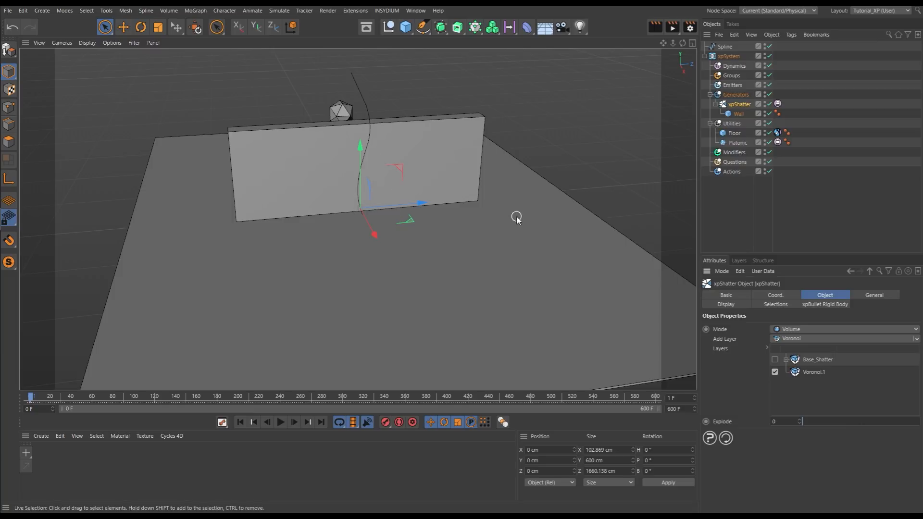
# Add the vertical spline to the new Voronoi layer as its point source and play the simulation, returning to the first frame.
pyautogui.moveTo(725, 46); pyautogui.dragTo(816, 377)
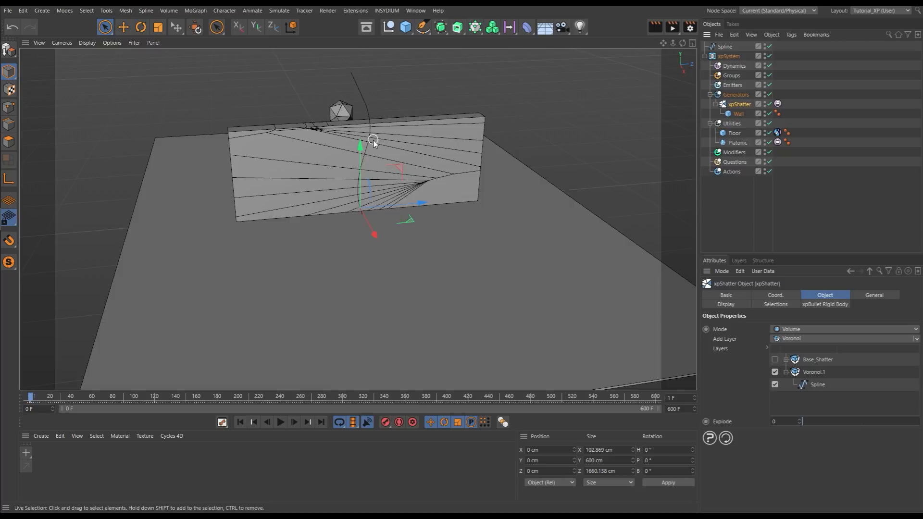
pyautogui.click(719, 209)
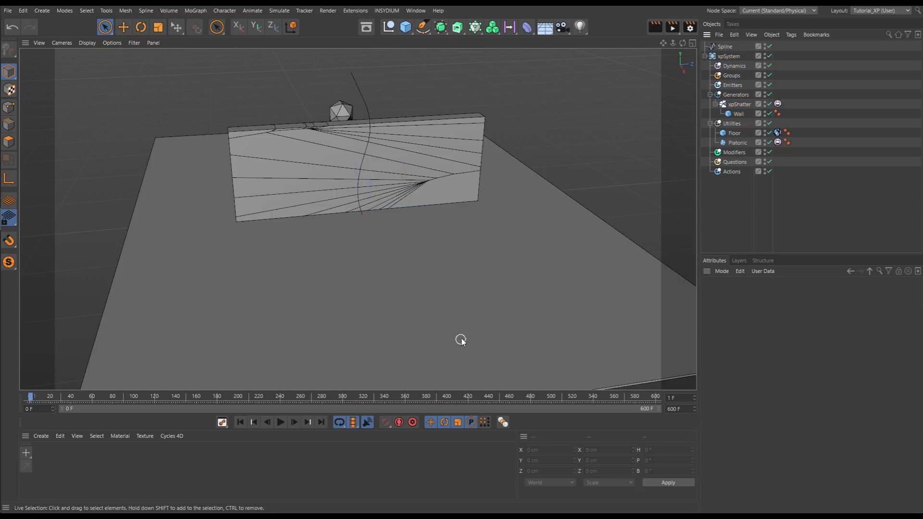
pyautogui.click(282, 424)
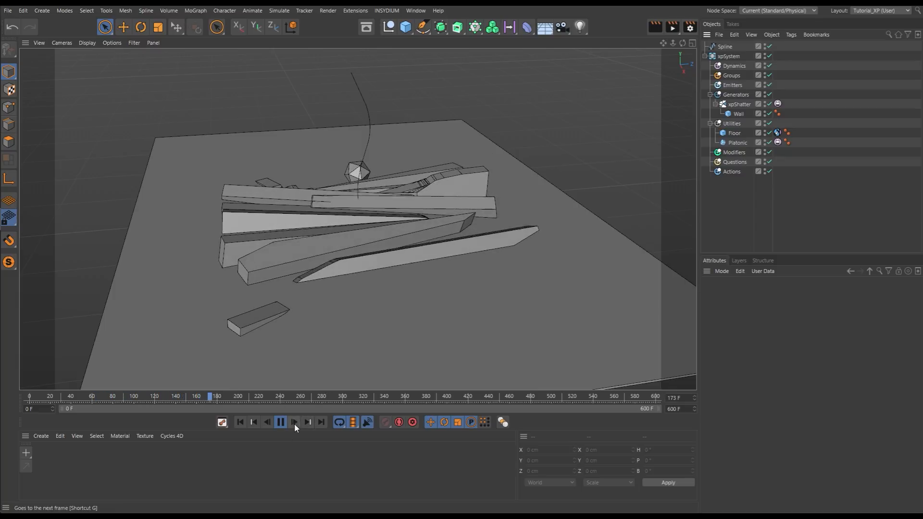
pyautogui.click(240, 422)
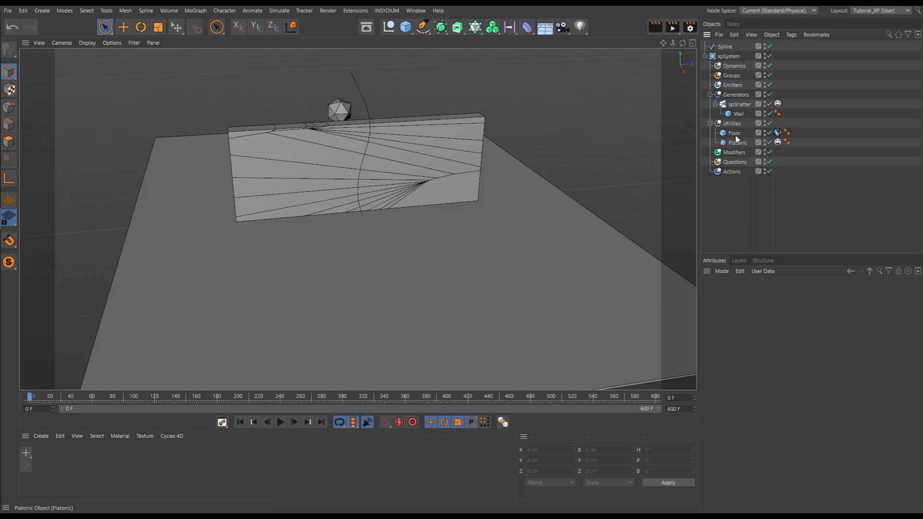
# Turn on Draw Shatter Points for the xpShatter and return to its object properties.
pyautogui.click(739, 104)
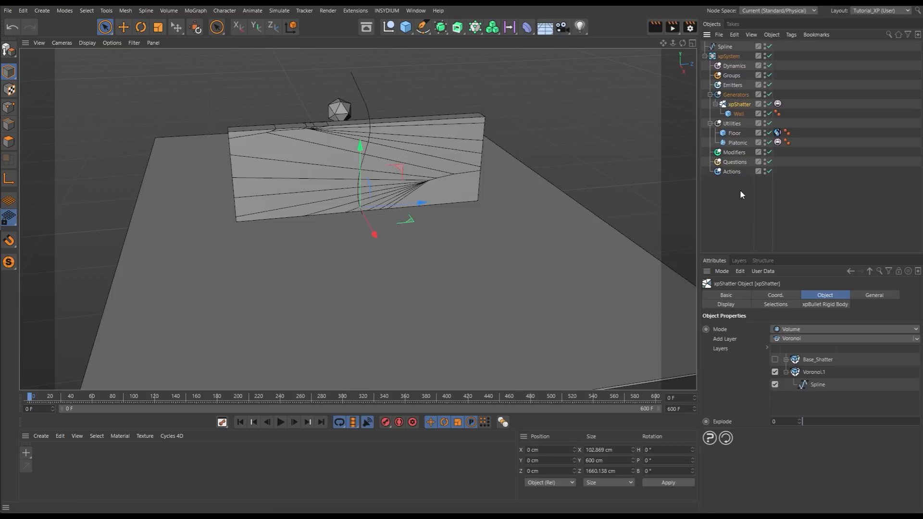
pyautogui.click(727, 305)
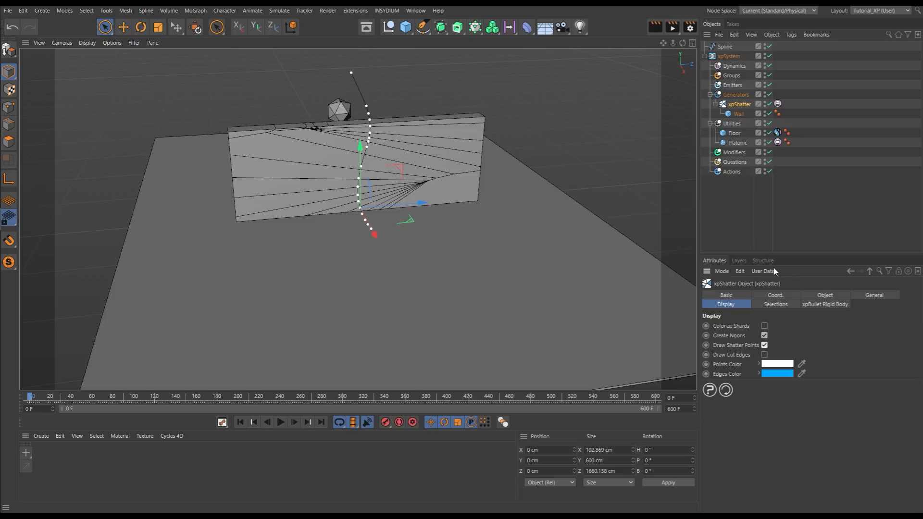
pyautogui.click(825, 296)
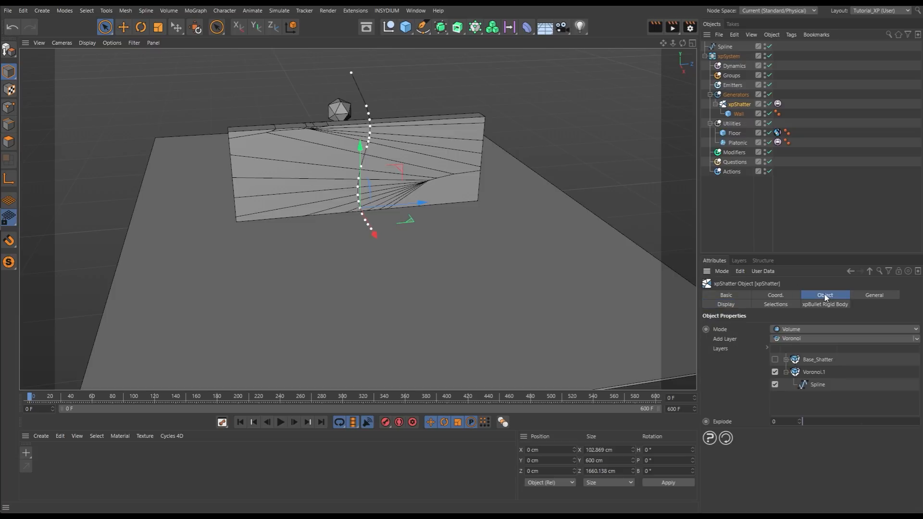
# Set the Voronoi layer's Spline source to Generate Points Along Spline with 18 points.
pyautogui.click(818, 384)
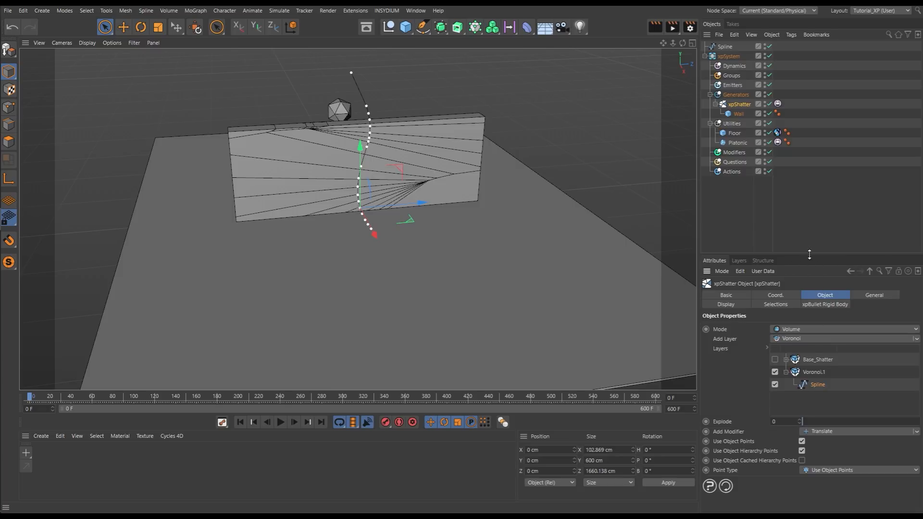
pyautogui.moveTo(810, 255); pyautogui.dragTo(801, 204)
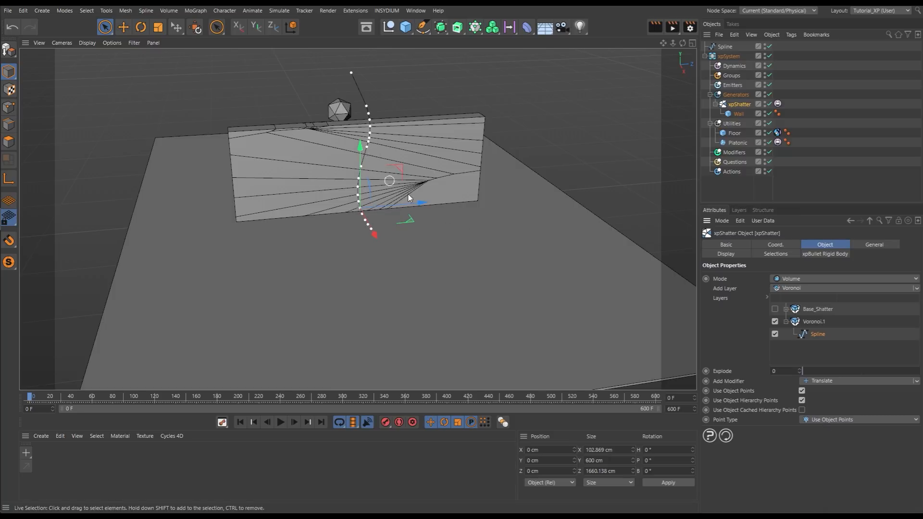
pyautogui.click(828, 421)
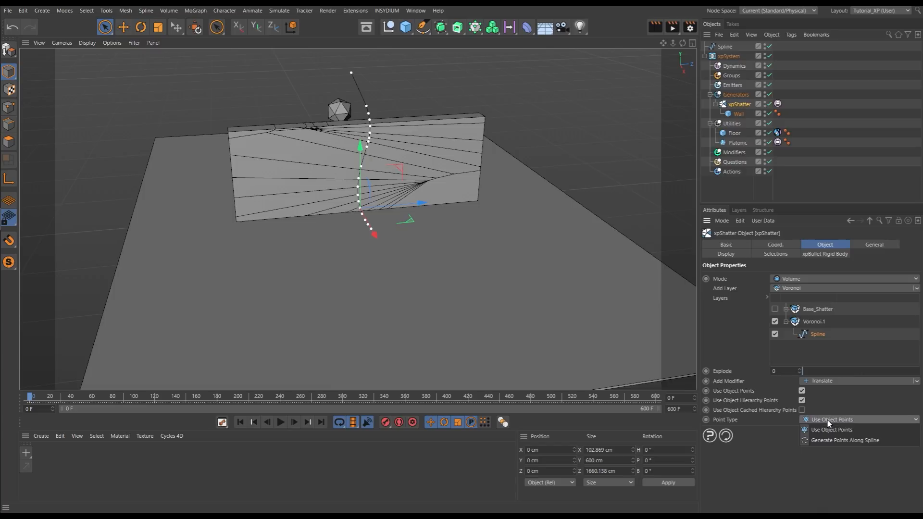
pyautogui.click(851, 441)
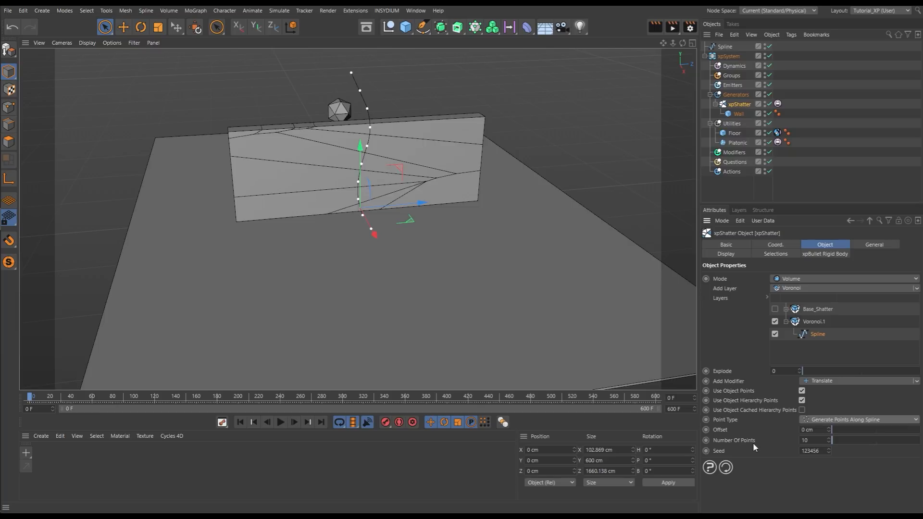
pyautogui.moveTo(827, 440); pyautogui.dragTo(829, 438)
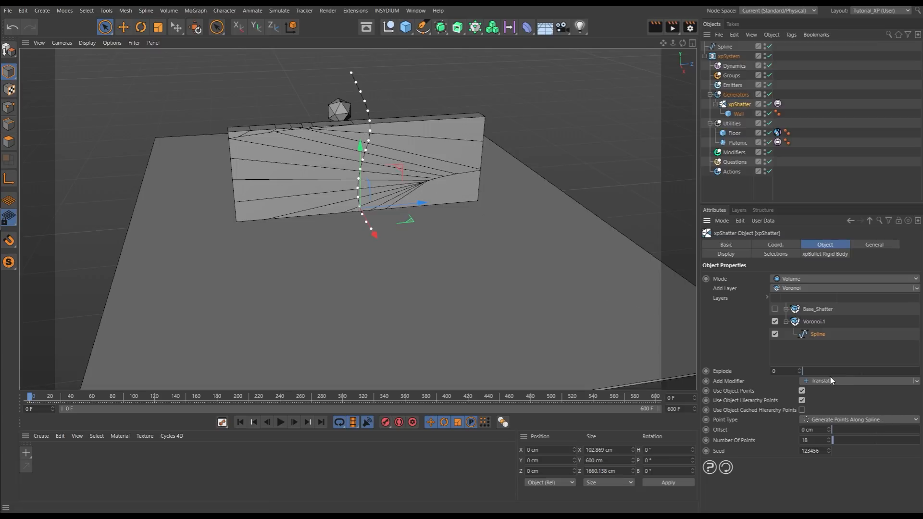
# Add a Spawn Points modifier to the Spline source and set its radius to 60.
pyautogui.click(916, 381)
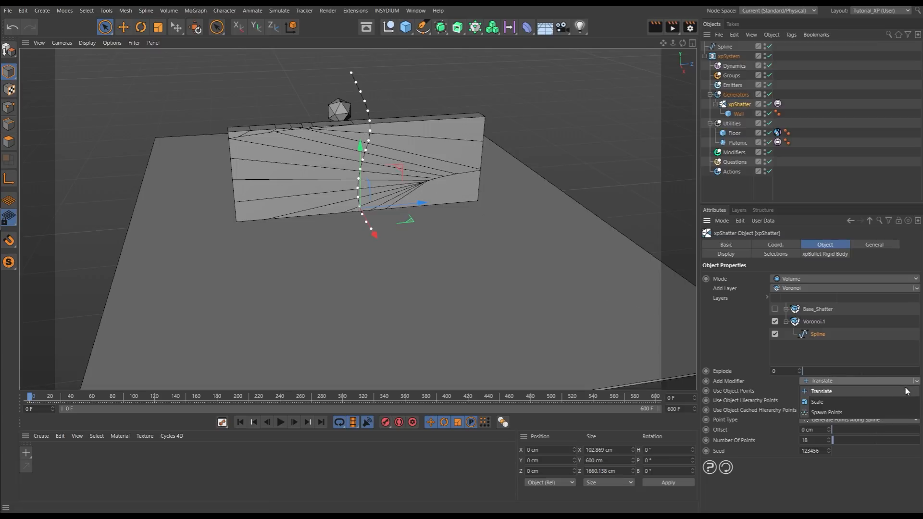
pyautogui.click(826, 413)
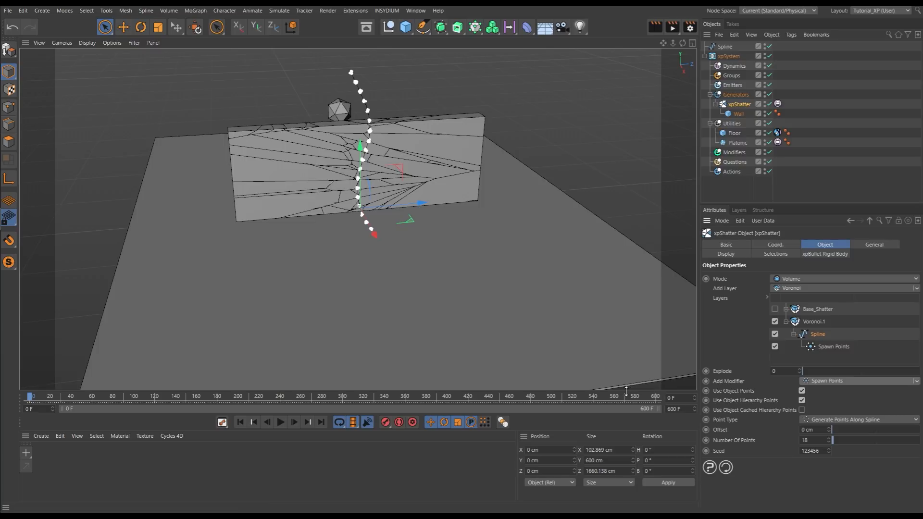
pyautogui.click(824, 349)
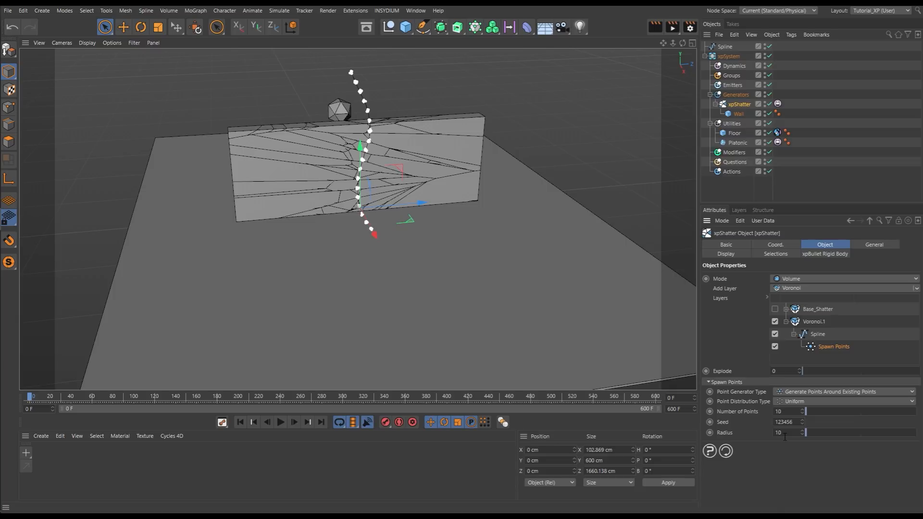
pyautogui.click(790, 434)
pyautogui.write('60')
pyautogui.press('Return')
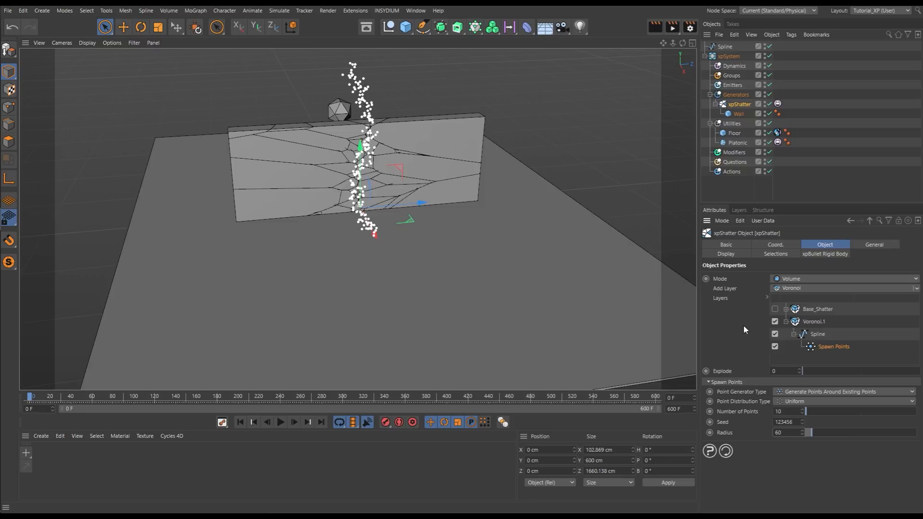
# Turn off Draw Shatter Points, hide the spline in the viewport and deselect the xpShatter.
pyautogui.click(727, 255)
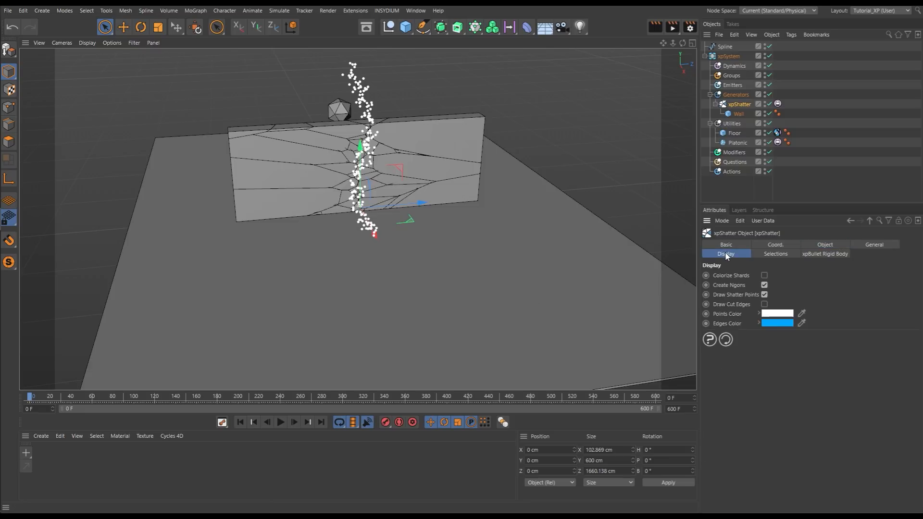
pyautogui.click(764, 294)
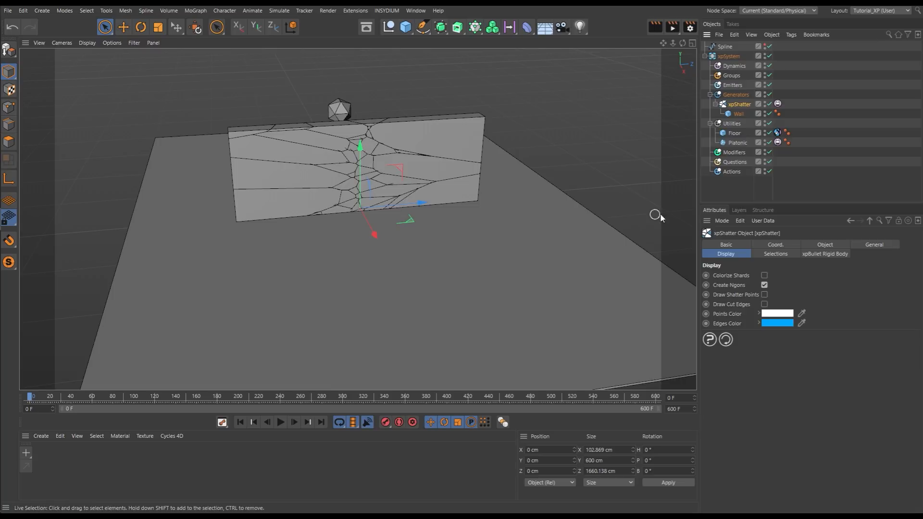
pyautogui.click(720, 188)
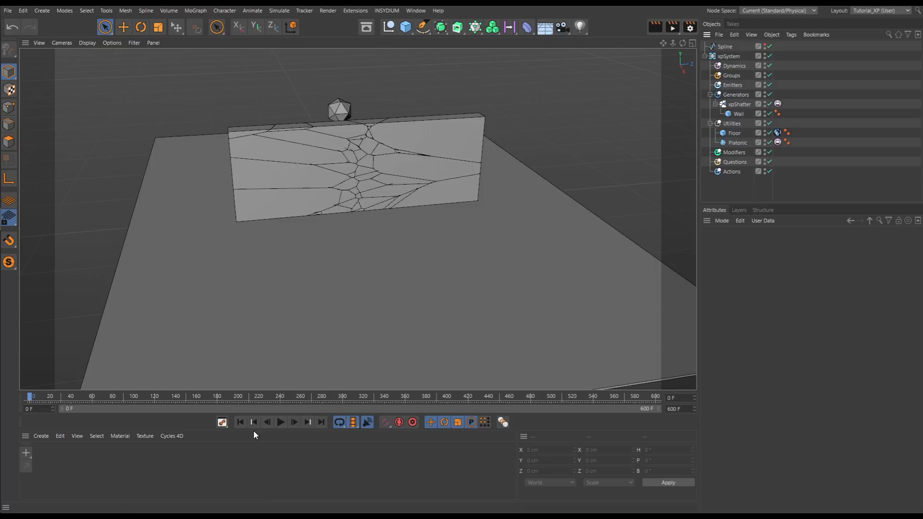
# Play the simulation to check how the wall breaks along the spline, and return to the first frame.
pyautogui.click(280, 423)
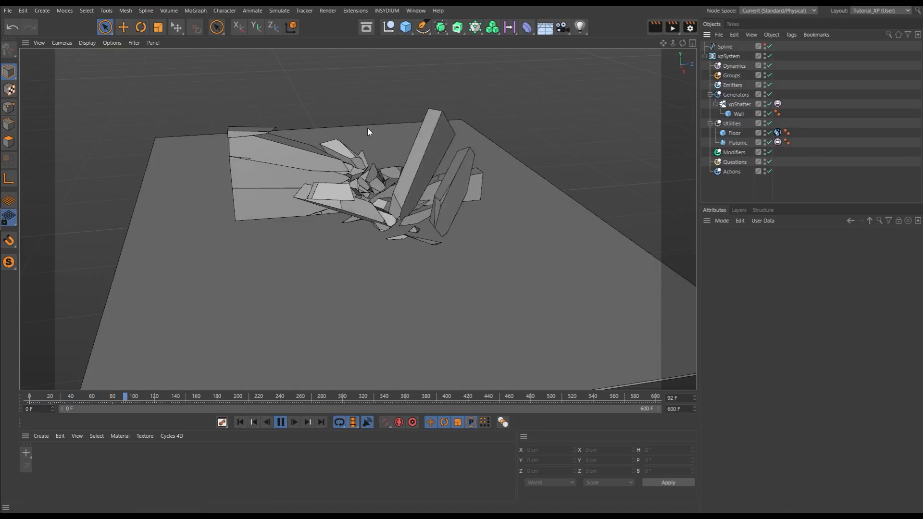
pyautogui.click(280, 423)
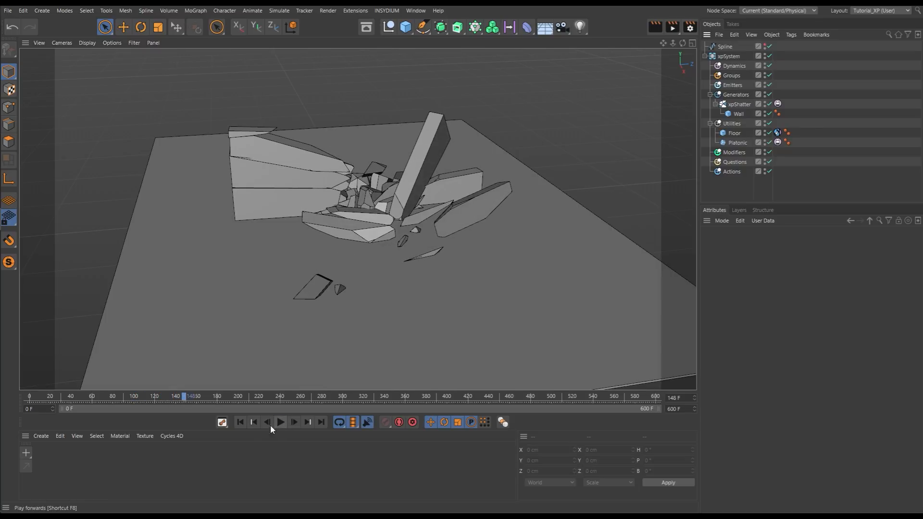
pyautogui.click(241, 423)
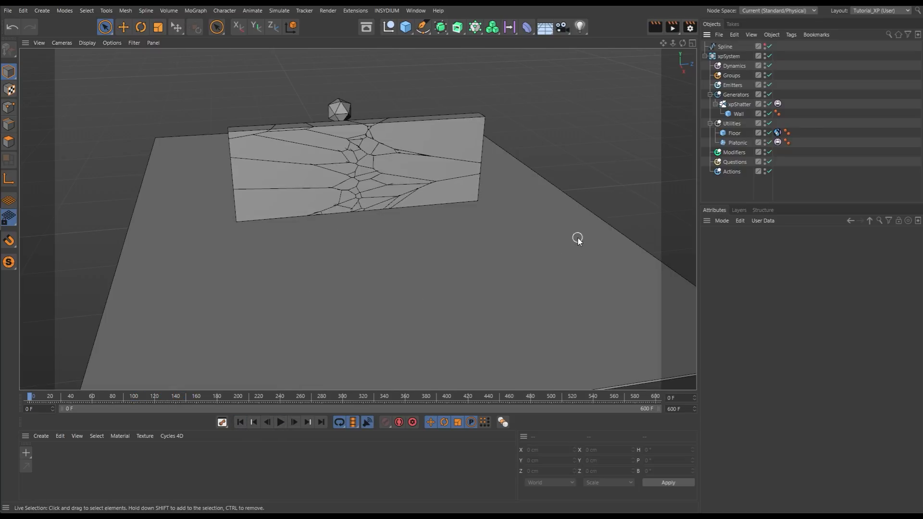
# Try 20 as the Spawn Points modifier's number of points and set it back to 10.
pyautogui.click(740, 104)
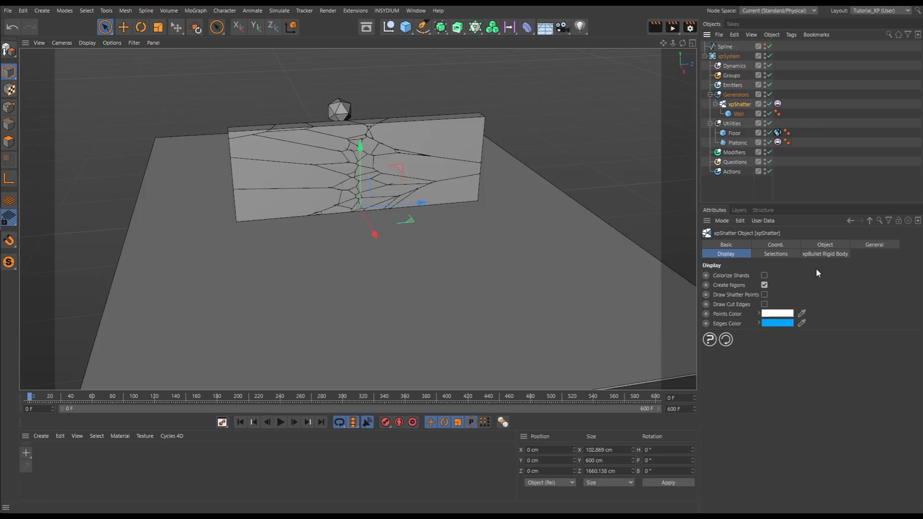
pyautogui.click(824, 246)
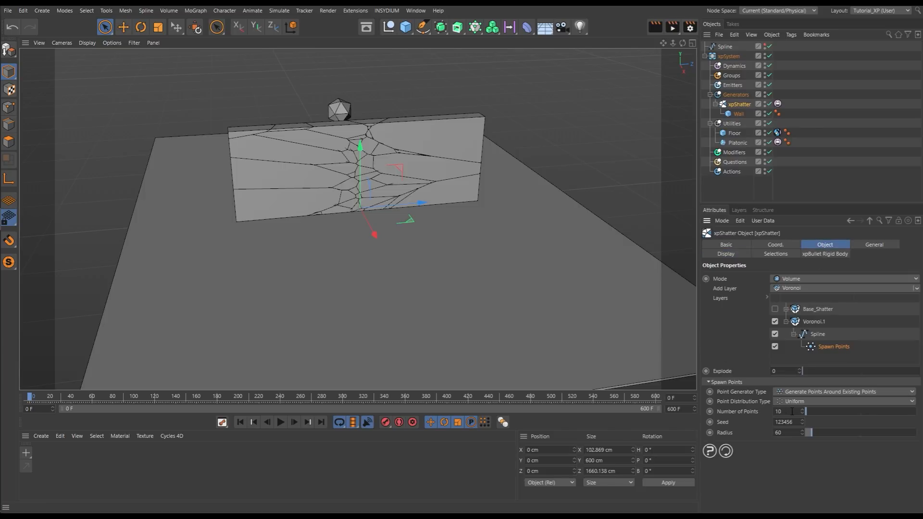
pyautogui.write('20')
pyautogui.press('Return')
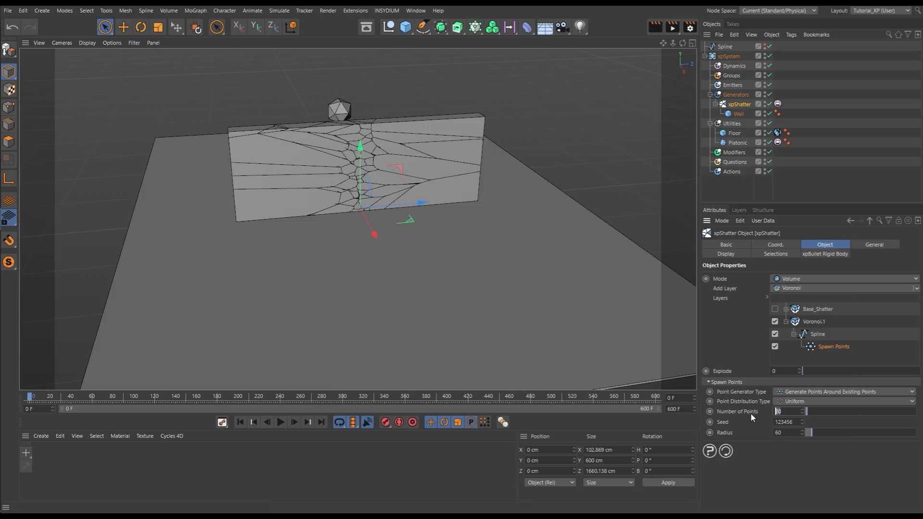
pyautogui.write('10')
pyautogui.press('Return')
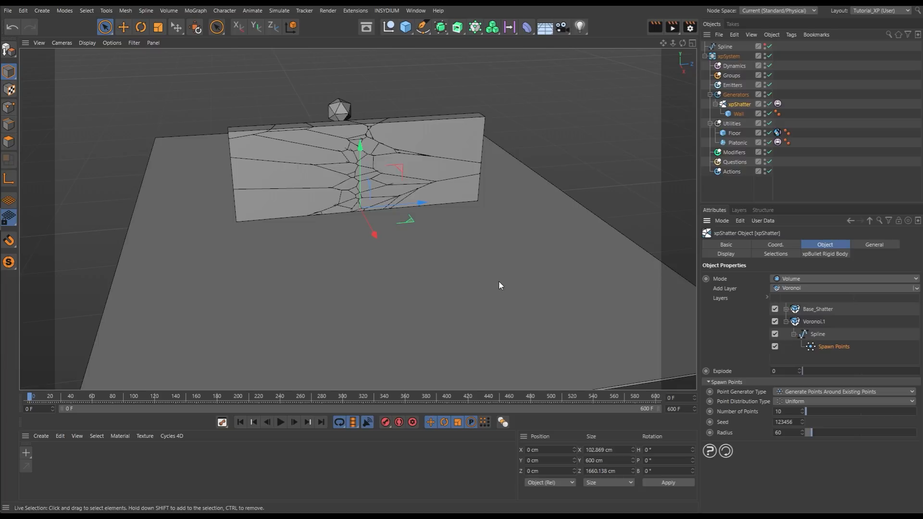
# Enable the Base_Shatter layer alongside the spline-based Voronoi layer, expand its contents and deselect the xpShatter.
pyautogui.click(775, 309)
pyautogui.click(786, 310)
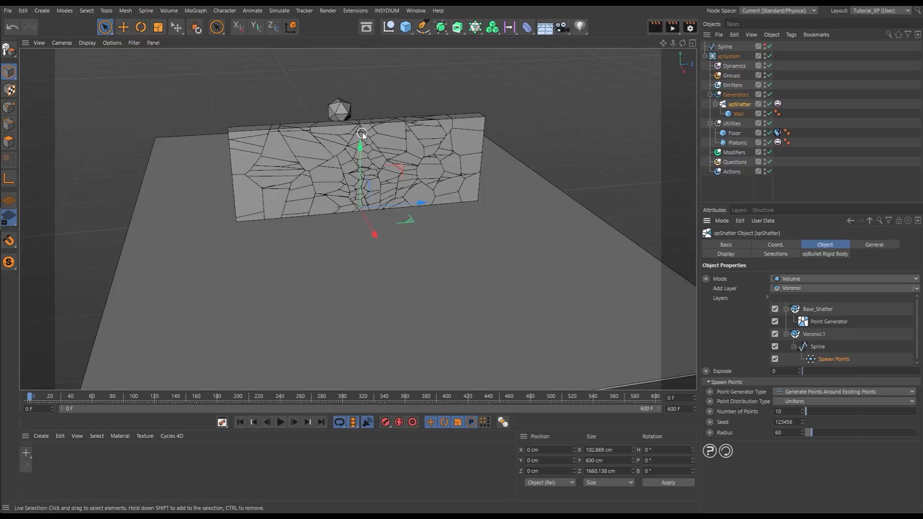
pyautogui.click(743, 187)
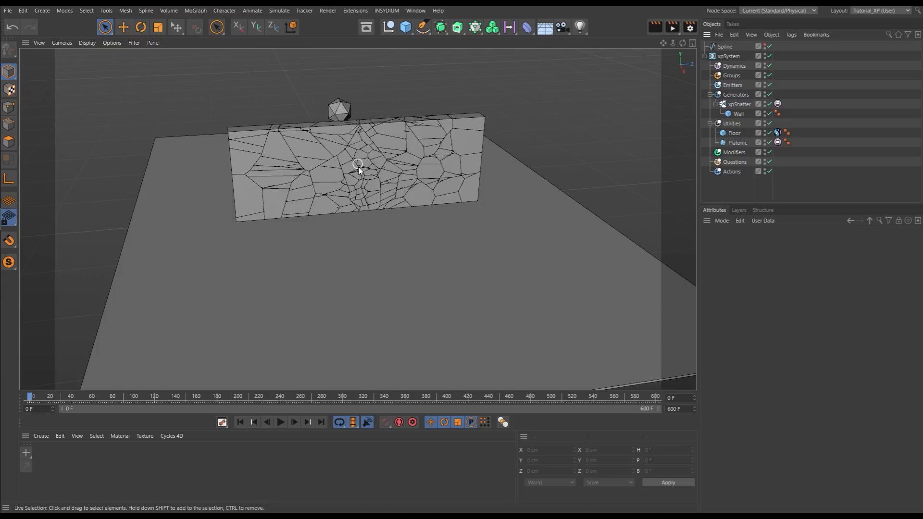
# Set the Base_Shatter layer's Point Generator to 20 points with seed 918108.
pyautogui.click(745, 105)
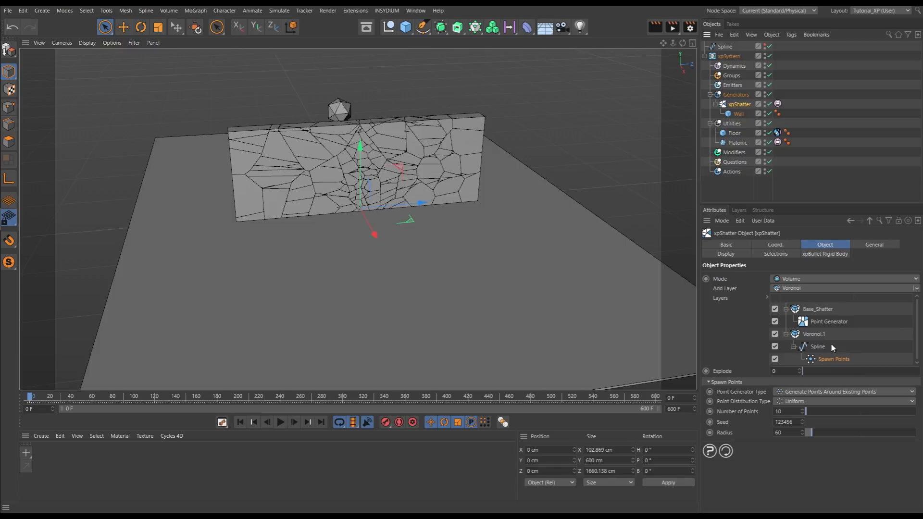
pyautogui.click(823, 321)
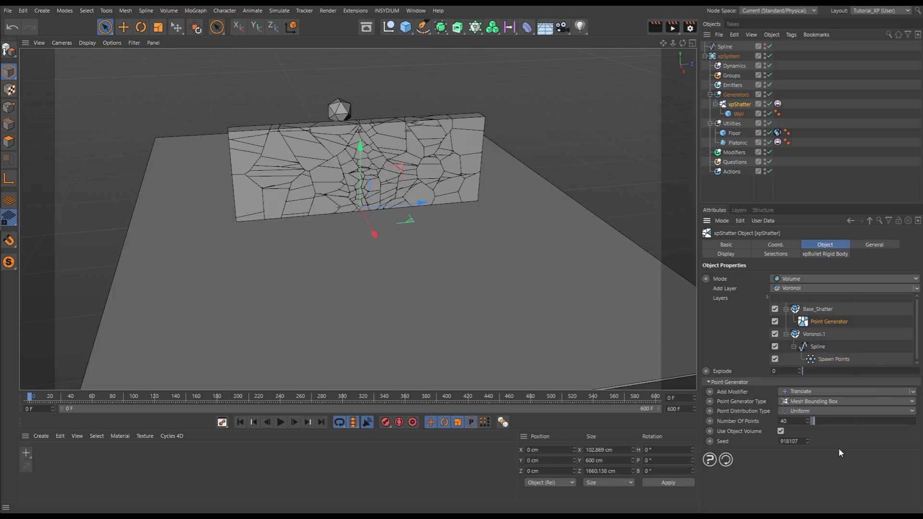
pyautogui.doubleClick(789, 420)
pyautogui.write('20')
pyautogui.press('Return')
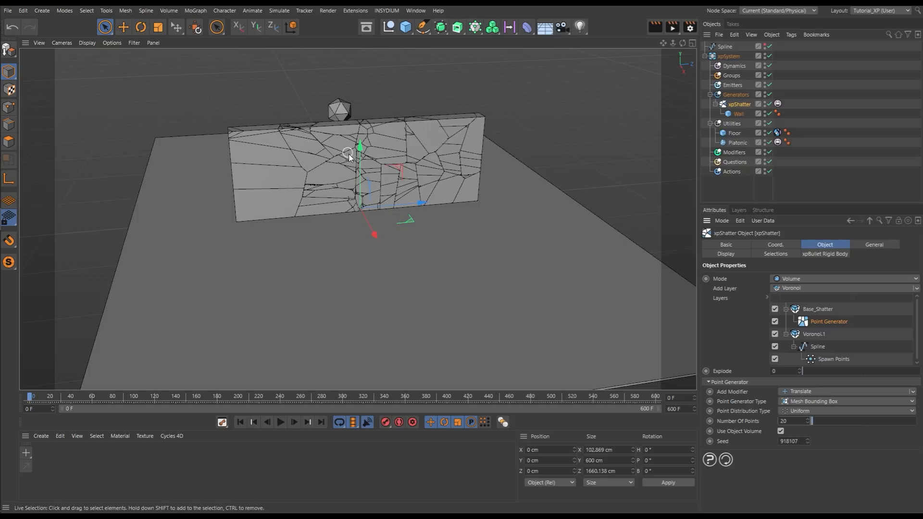
pyautogui.click(807, 439)
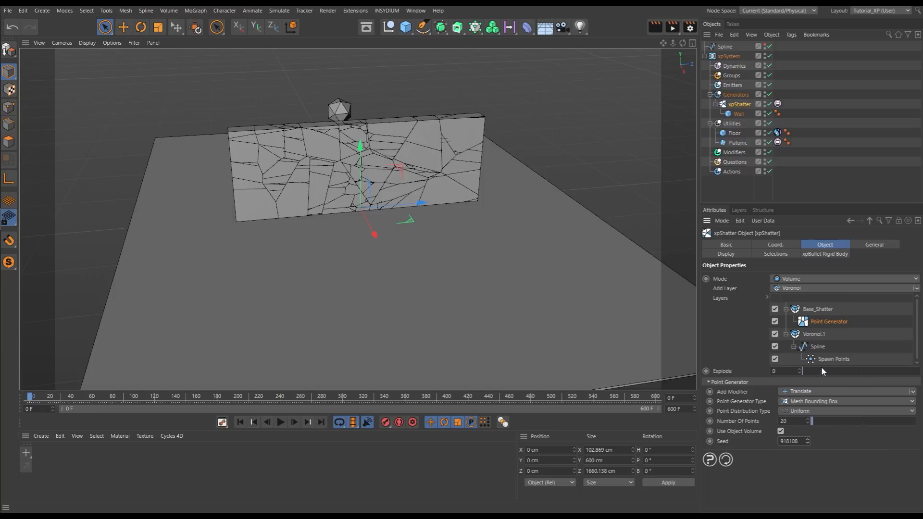
# Set the number of points generated along the Voronoi layer's Spline source to 10.
pyautogui.click(816, 354)
pyautogui.doubleClick(818, 440)
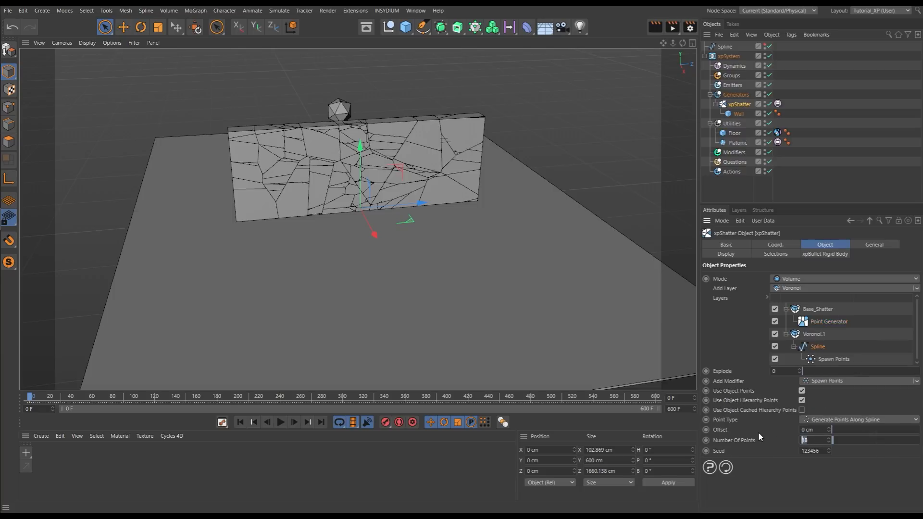
pyautogui.write('10')
pyautogui.press('Return')
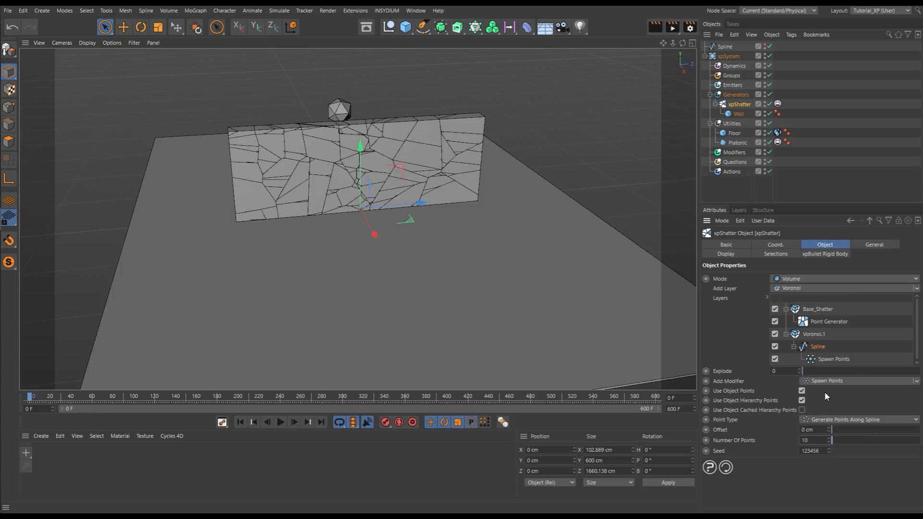
# Set the Voronoi.1 layer's Spawn Points modifier to 30 points with a radius of 70.
pyautogui.click(830, 360)
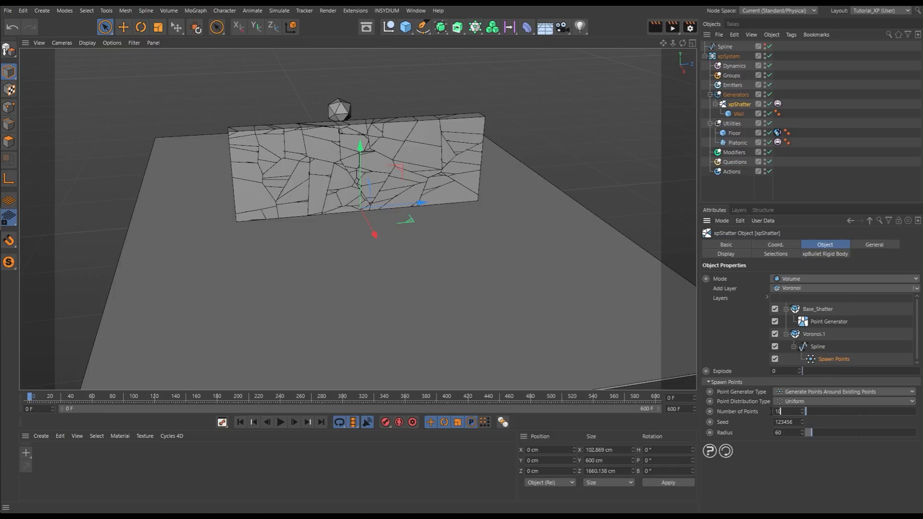
pyautogui.moveTo(771, 411); pyautogui.dragTo(747, 410)
pyautogui.write('20')
pyautogui.press('Return')
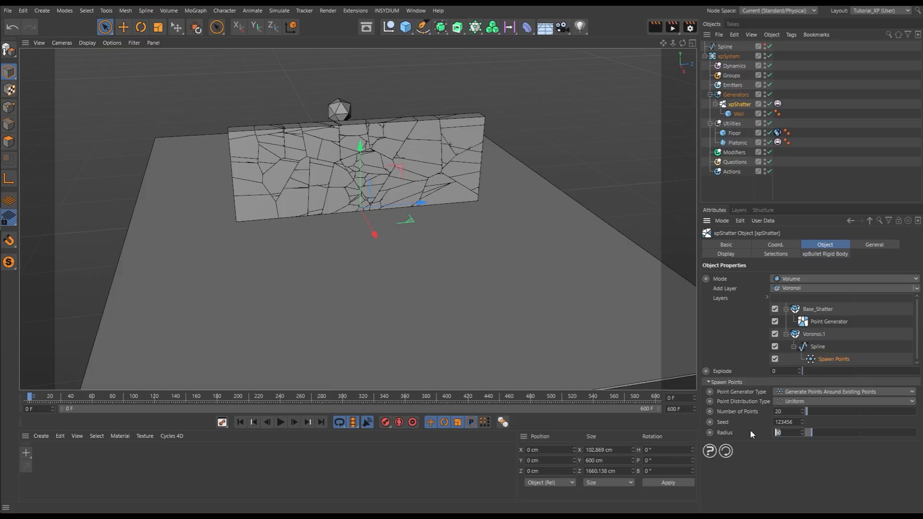
pyautogui.write('70')
pyautogui.press('Return')
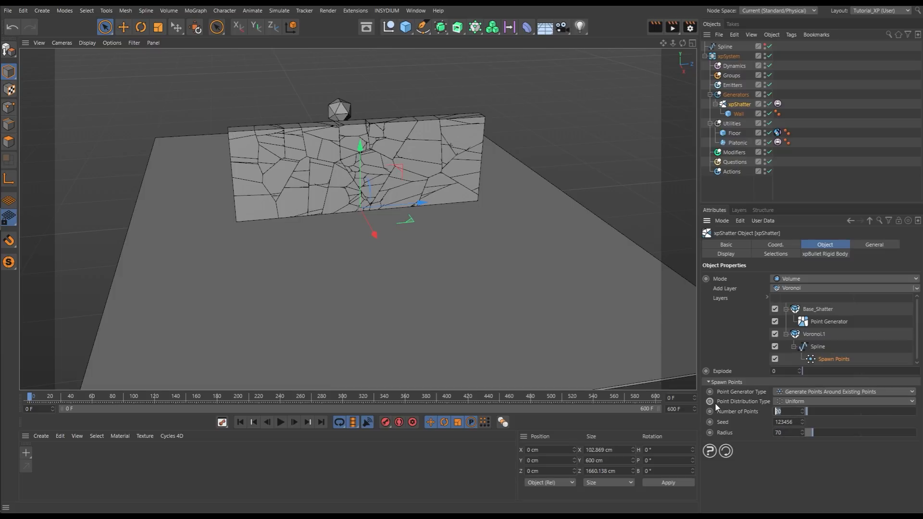
pyautogui.write('30')
pyautogui.press('Return')
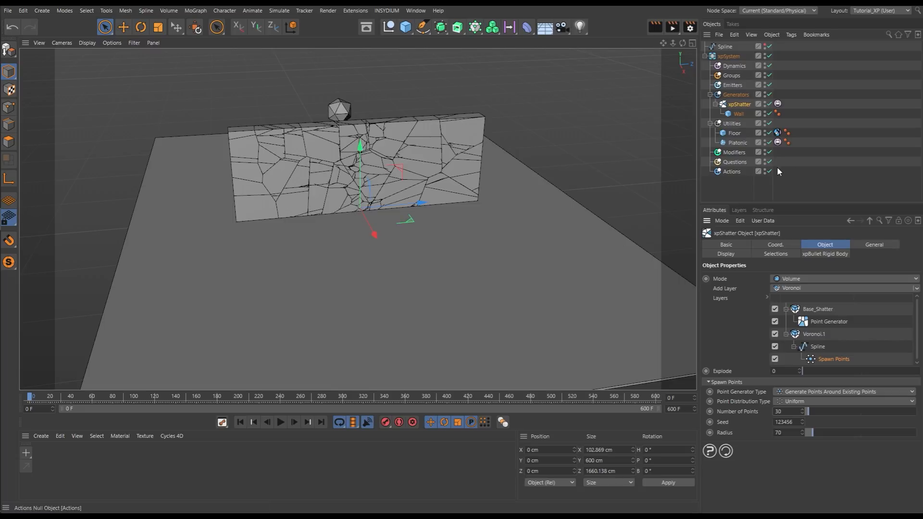
# Deselect the xpShatter, play the simulation to check the denser fracture along the spline, and return to the first frame.
pyautogui.click(780, 180)
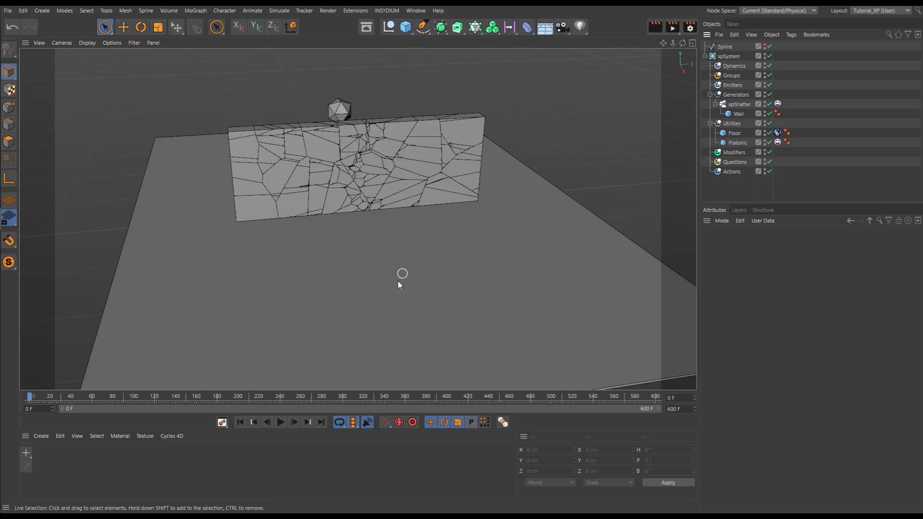
pyautogui.click(281, 422)
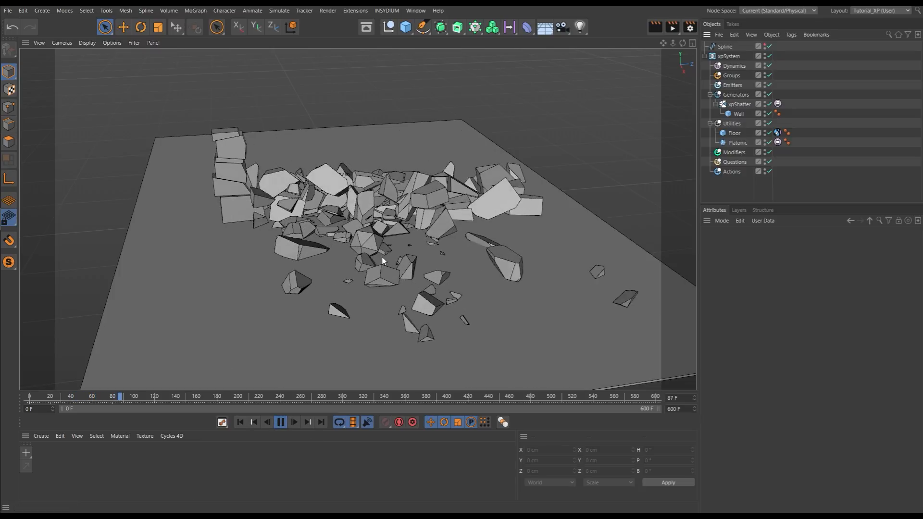
pyautogui.click(280, 423)
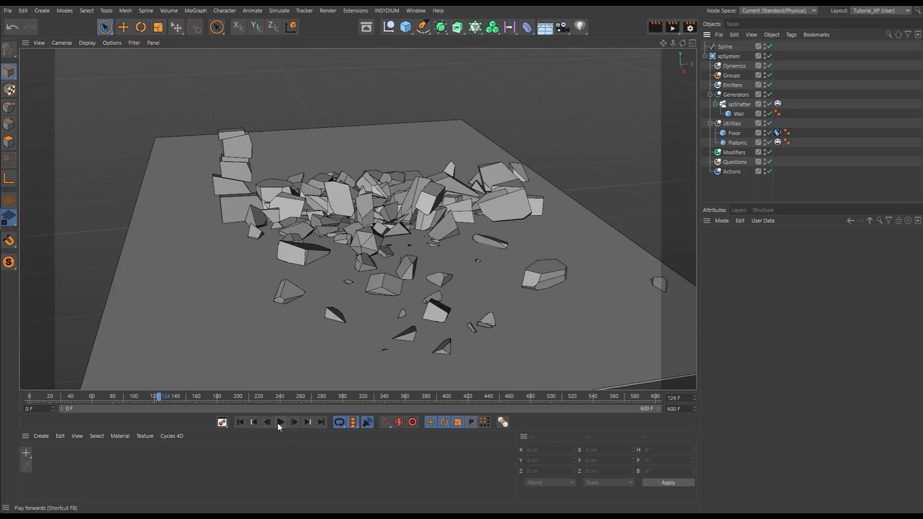
pyautogui.click(240, 422)
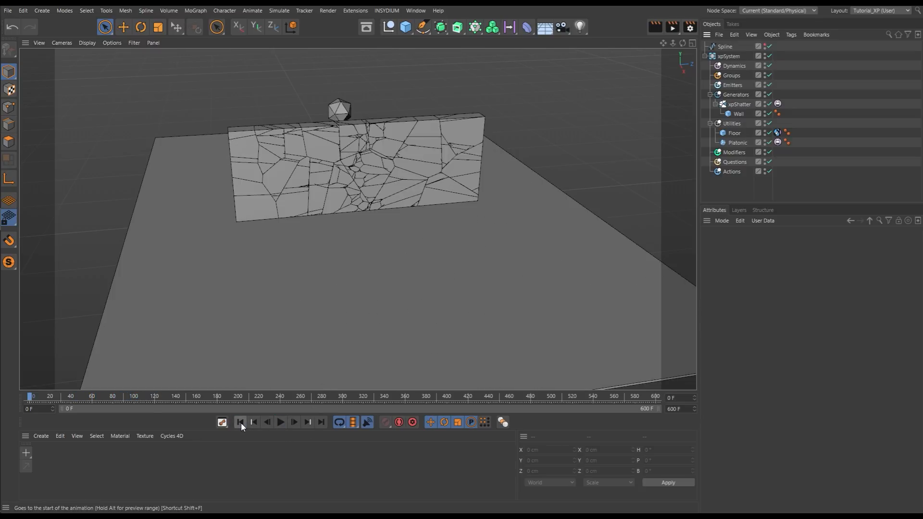
# Select the xpShatter and collapse the contents of its Voronoi.1 and Base_Shatter layers.
pyautogui.click(753, 105)
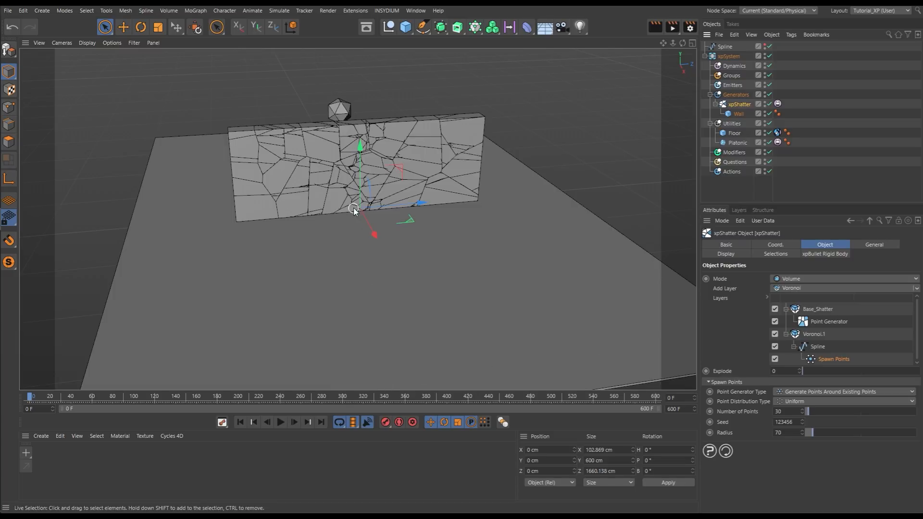
pyautogui.keyDown('alt'); pyautogui.moveTo(336, 160); pyautogui.dragTo(368, 207); pyautogui.keyUp('alt')
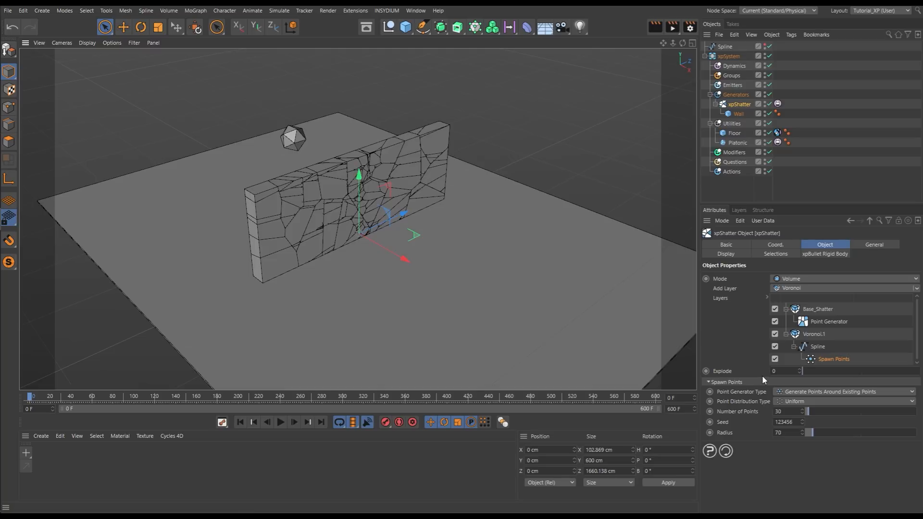
pyautogui.click(775, 346)
pyautogui.click(776, 346)
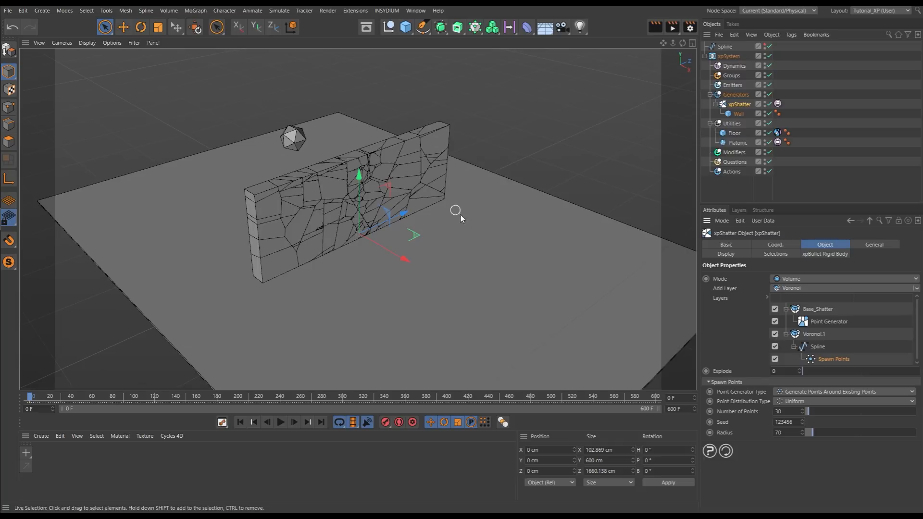
pyautogui.click(786, 335)
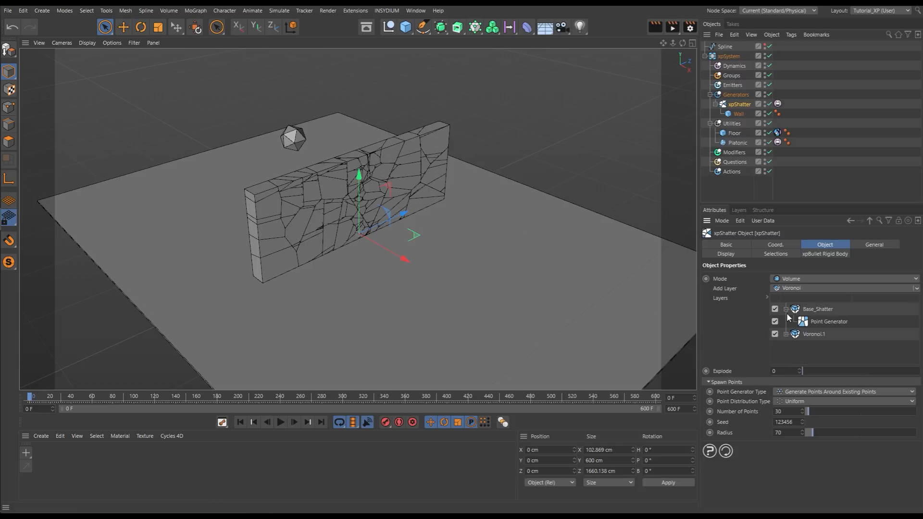
pyautogui.click(786, 310)
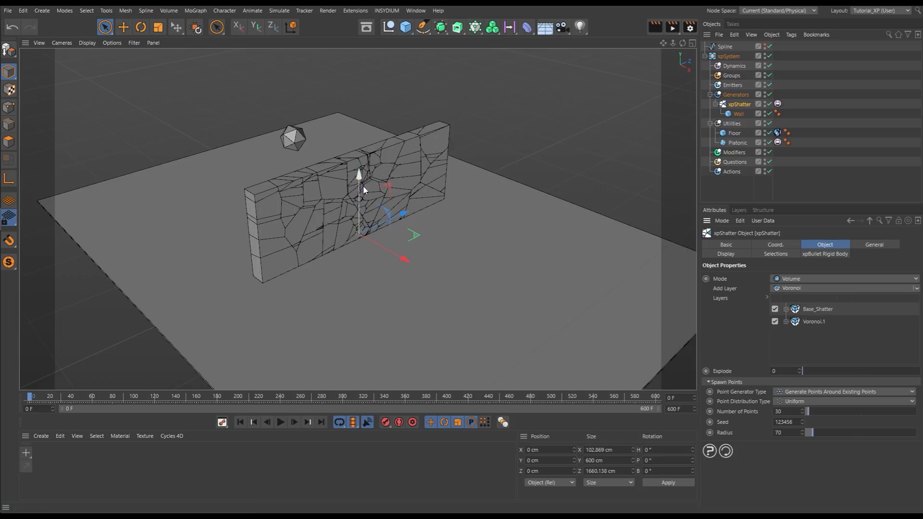
# Play the wall's destruction from a lower viewing angle, stop it and rewind to frame 0.
pyautogui.keyDown('alt'); pyautogui.moveTo(363, 229); pyautogui.dragTo(368, 294); pyautogui.keyUp('alt')
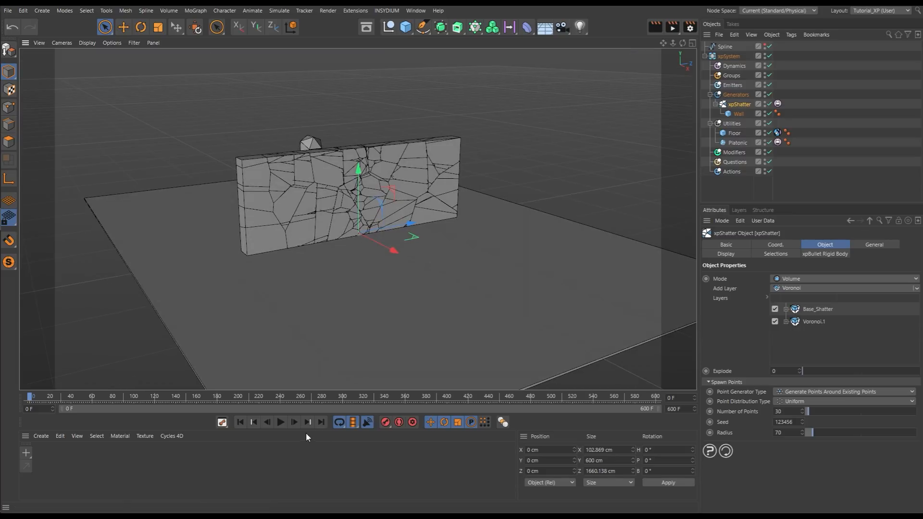
pyautogui.click(285, 425)
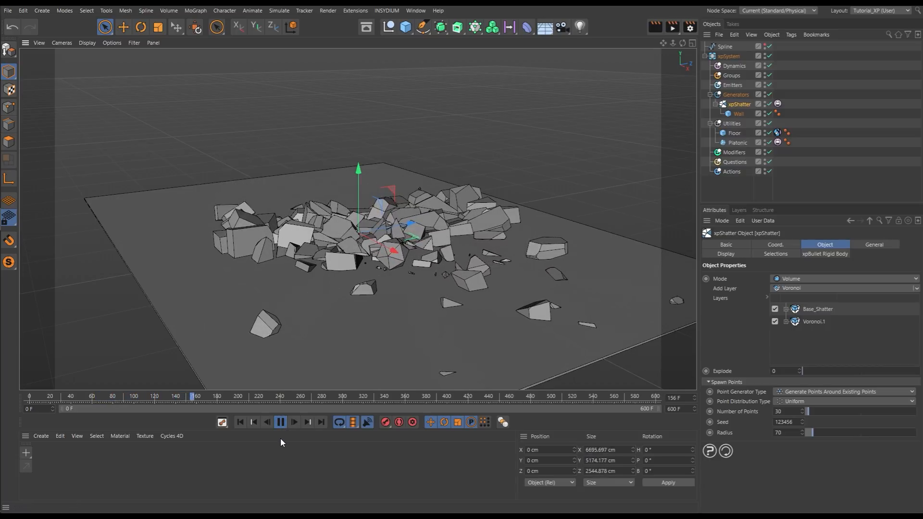
pyautogui.click(280, 422)
pyautogui.click(241, 422)
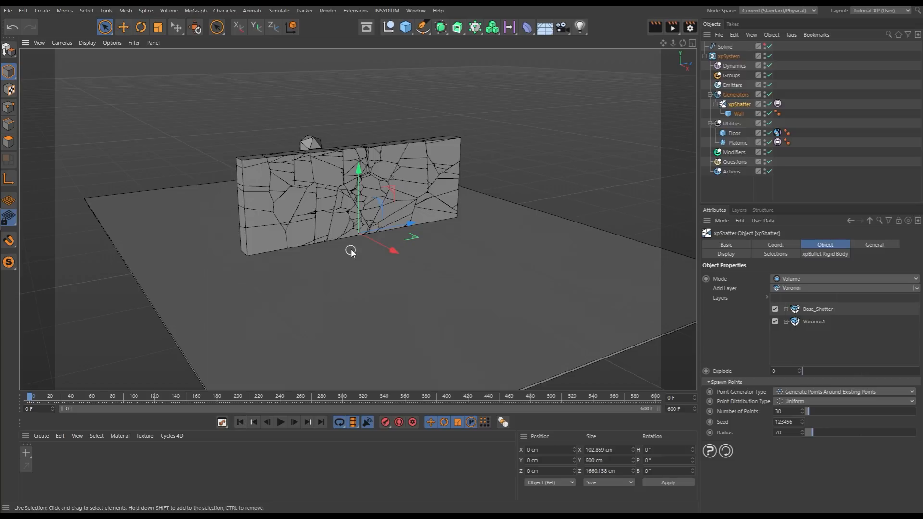
# Replay the two-layer wall fracture from a near-frontal view with nothing selected, and rewind the timeline to frame 0.
pyautogui.click(342, 197)
pyautogui.keyDown('alt'); pyautogui.moveTo(342, 198); pyautogui.dragTo(298, 194); pyautogui.keyUp('alt')
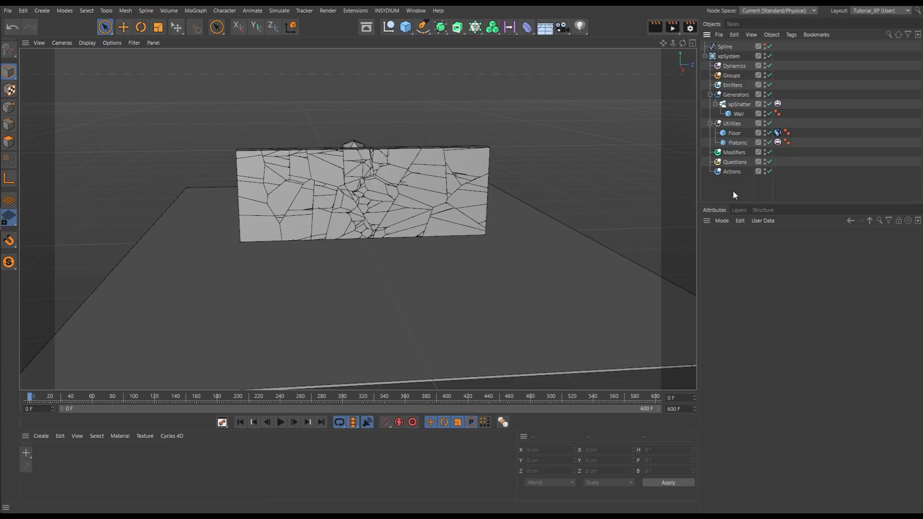
pyautogui.click(739, 105)
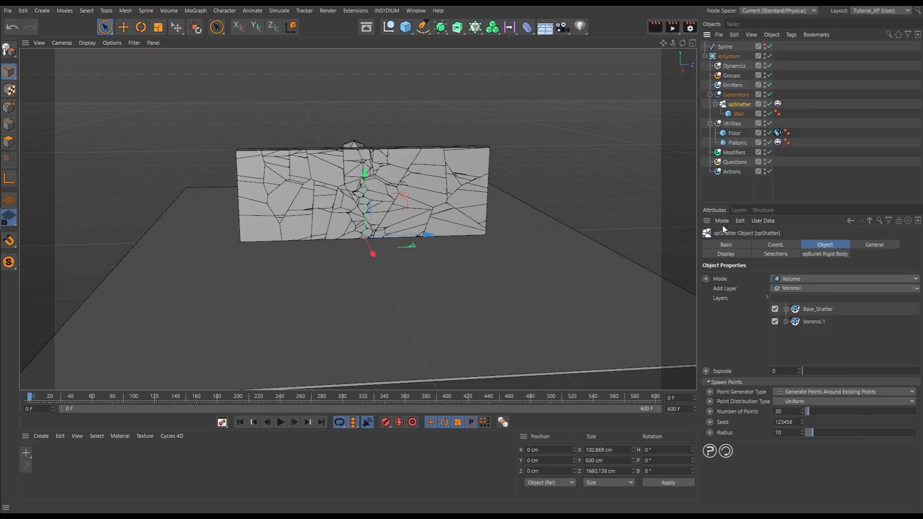
pyautogui.click(736, 190)
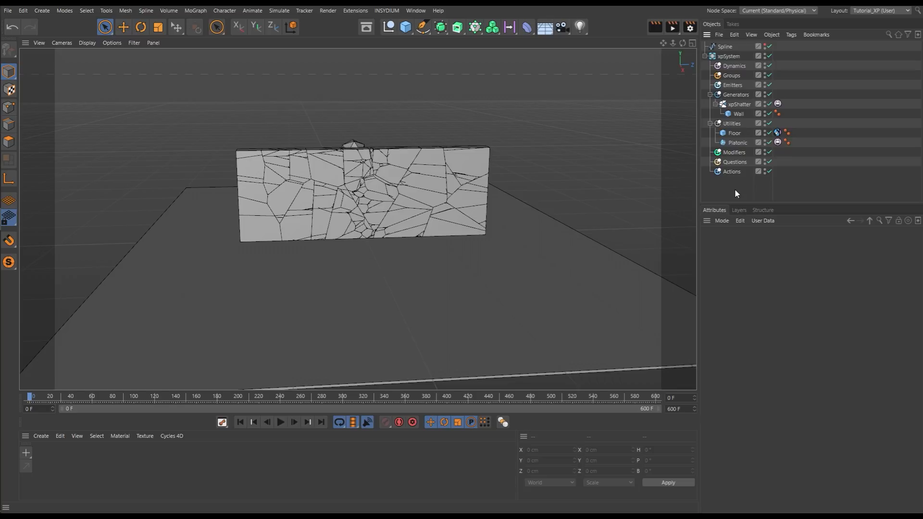
pyautogui.click(282, 422)
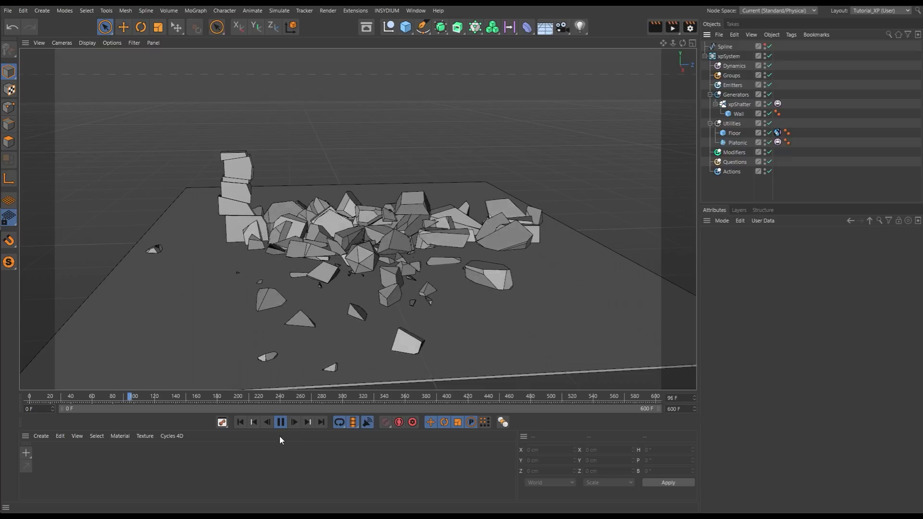
pyautogui.click(281, 422)
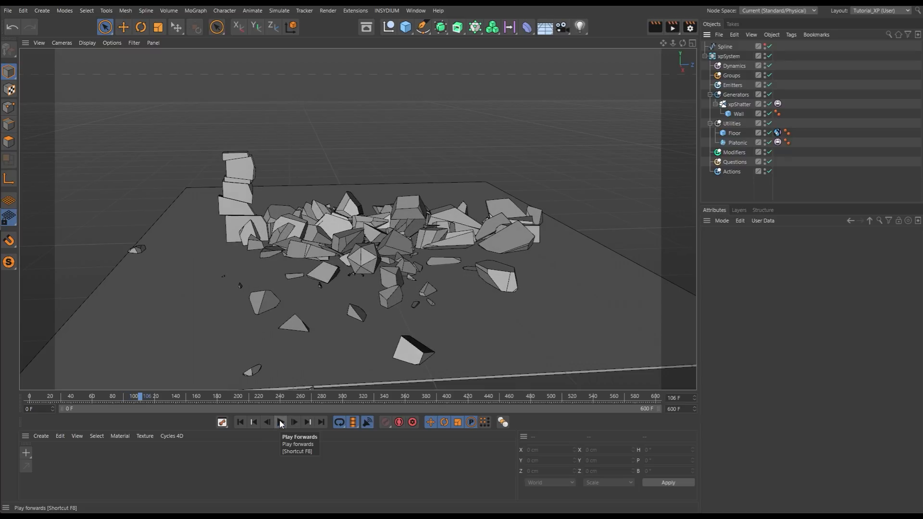
pyautogui.click(240, 422)
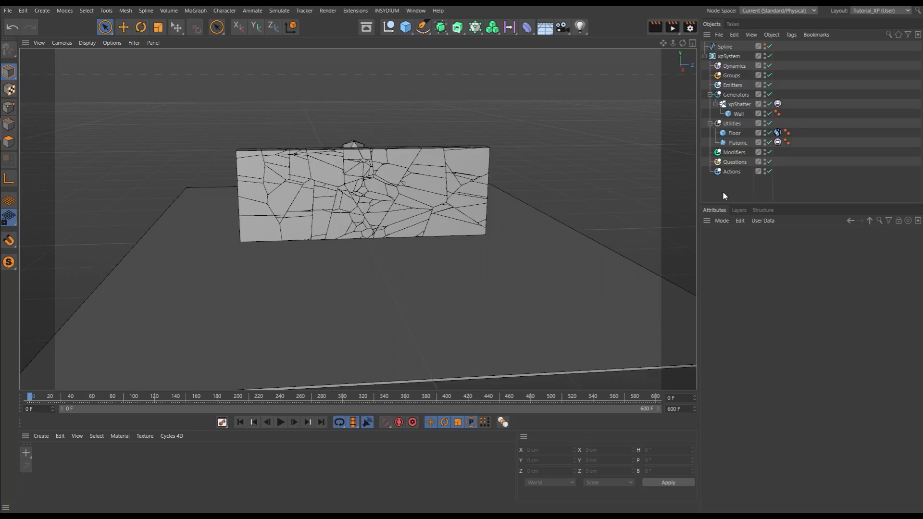
# Disable the xpShatter's Voronoi.1 layer and collapse its contents, leaving only Base_Shatter active.
pyautogui.click(740, 105)
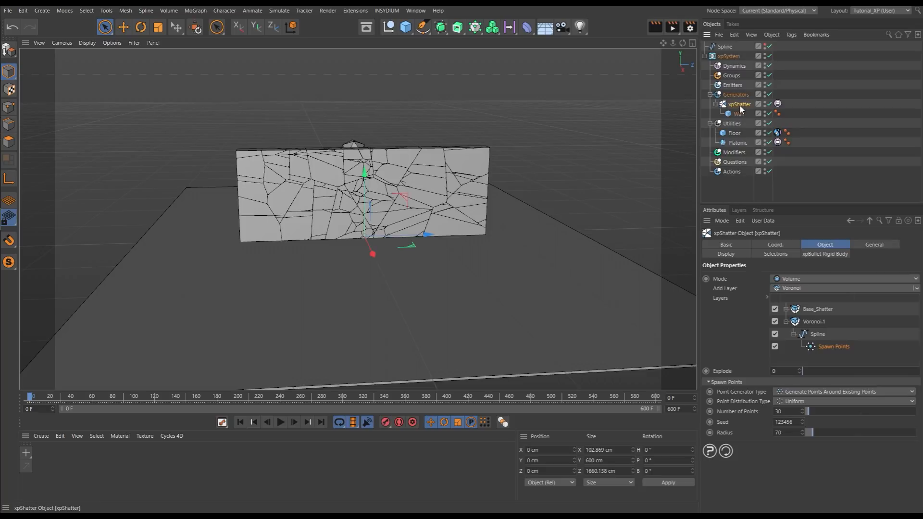
pyautogui.click(786, 321)
pyautogui.click(774, 321)
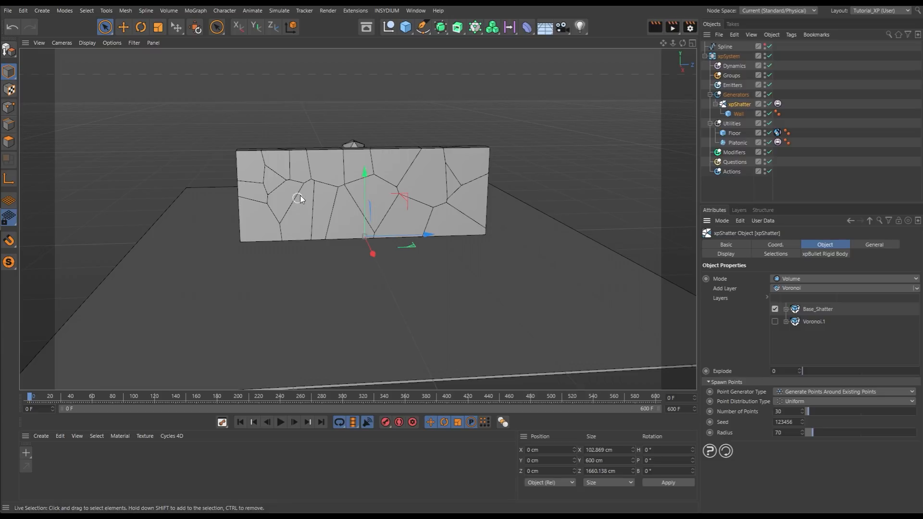
# Play the simulation with only the Base_Shatter fracture active and return to the first frame.
pyautogui.click(282, 422)
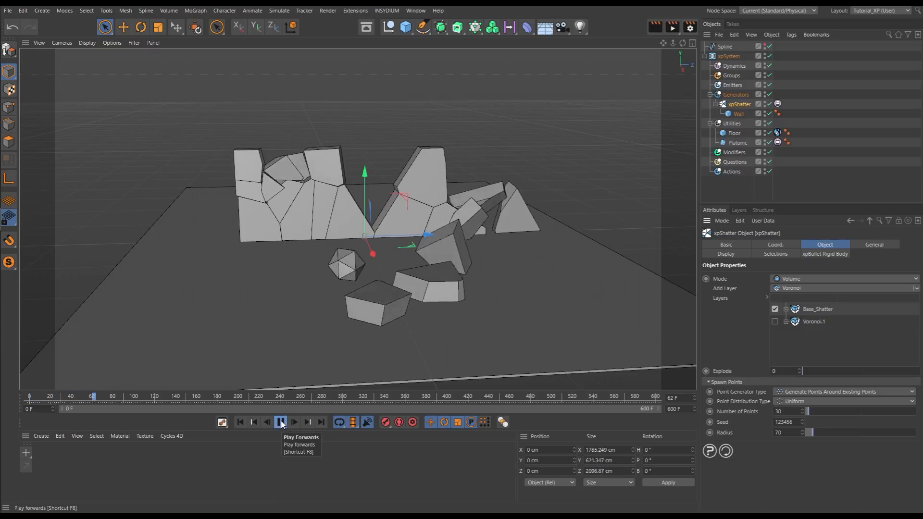
pyautogui.click(281, 423)
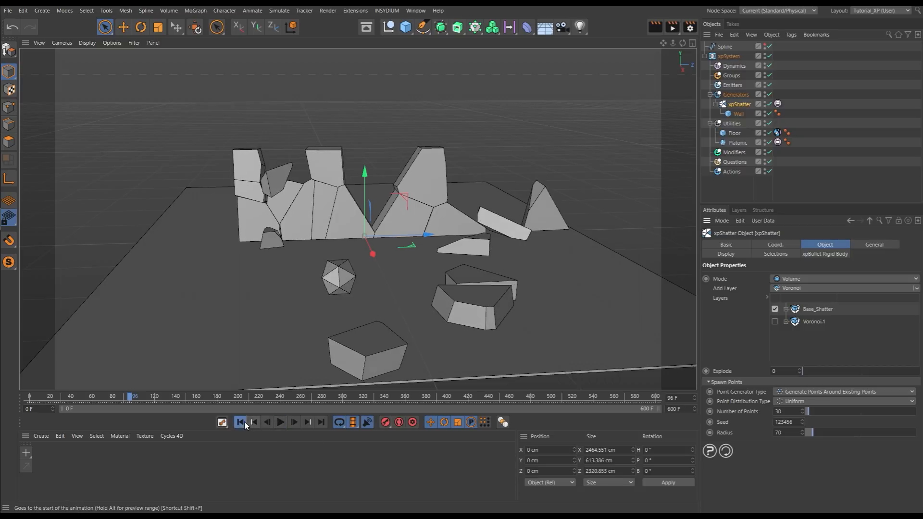
pyautogui.click(241, 423)
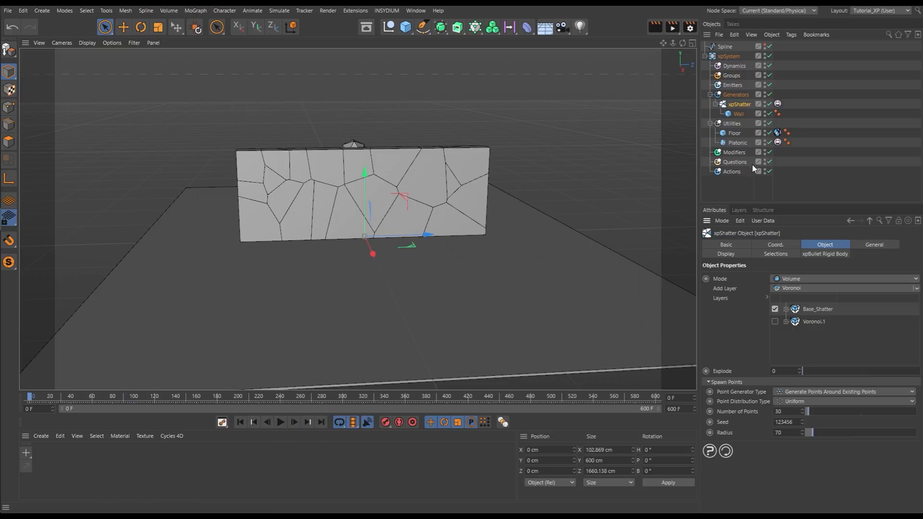
# Set the Floor's xpBullet Collider tag to 0% bounce and 83% friction.
pyautogui.click(778, 133)
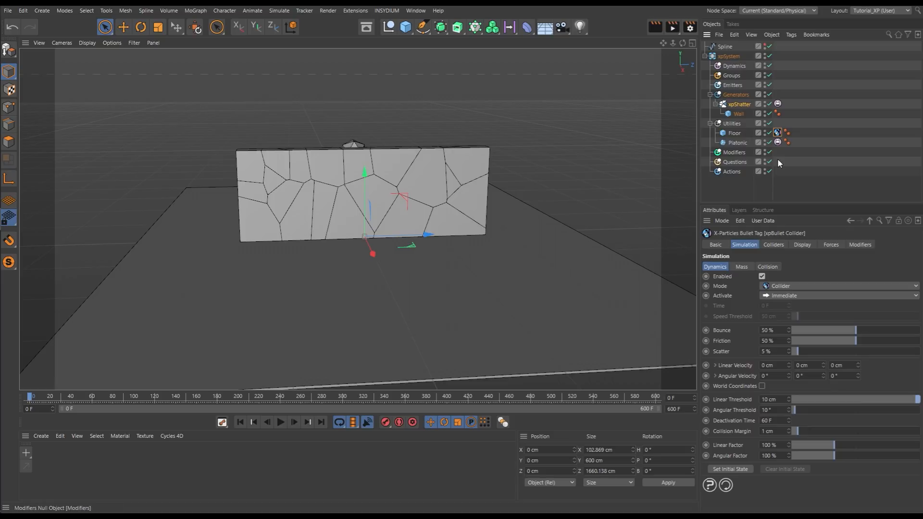
pyautogui.moveTo(829, 333); pyautogui.dragTo(775, 329)
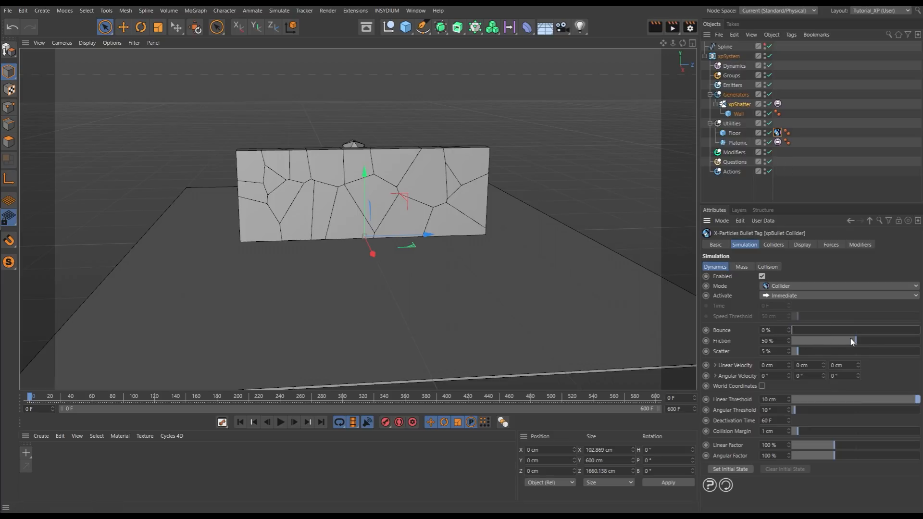
pyautogui.moveTo(852, 341); pyautogui.dragTo(900, 344)
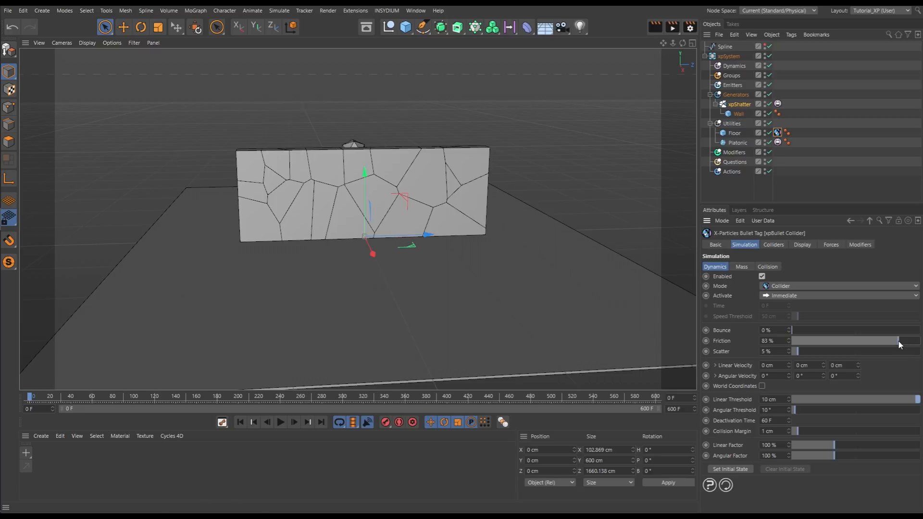
# Play the simulation to check the Floor's new bounce and friction, and rewind to the start.
pyautogui.click(282, 423)
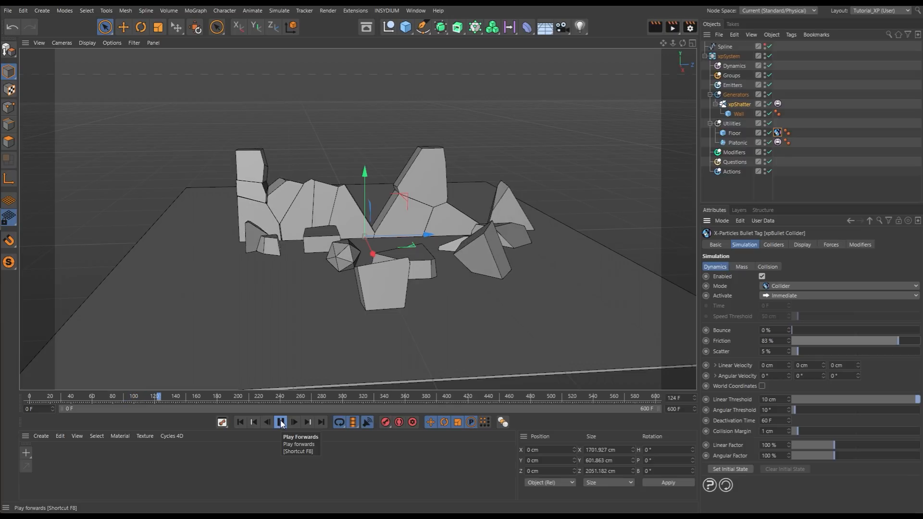
pyautogui.click(282, 422)
pyautogui.click(241, 422)
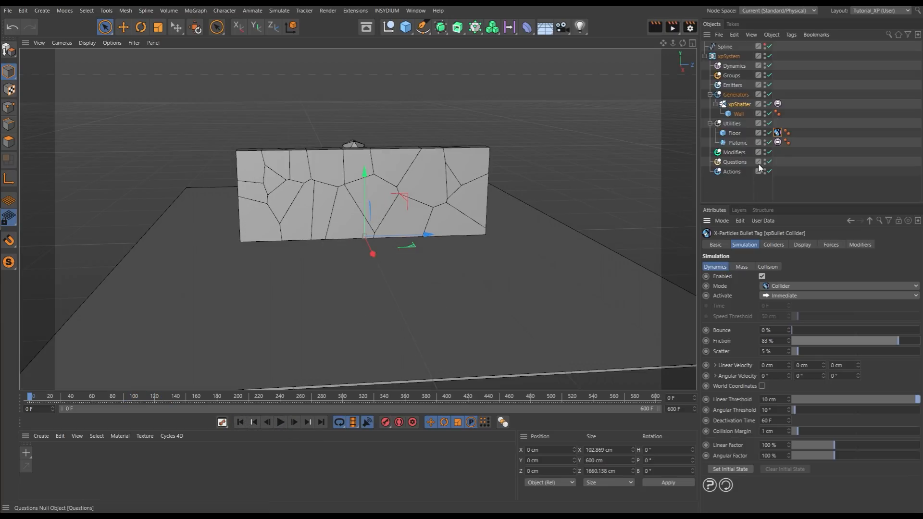
# Set the X linear velocity in the Platonic's xpBullet Rigid Body tag to 2500 cm and play the simulation.
pyautogui.click(778, 142)
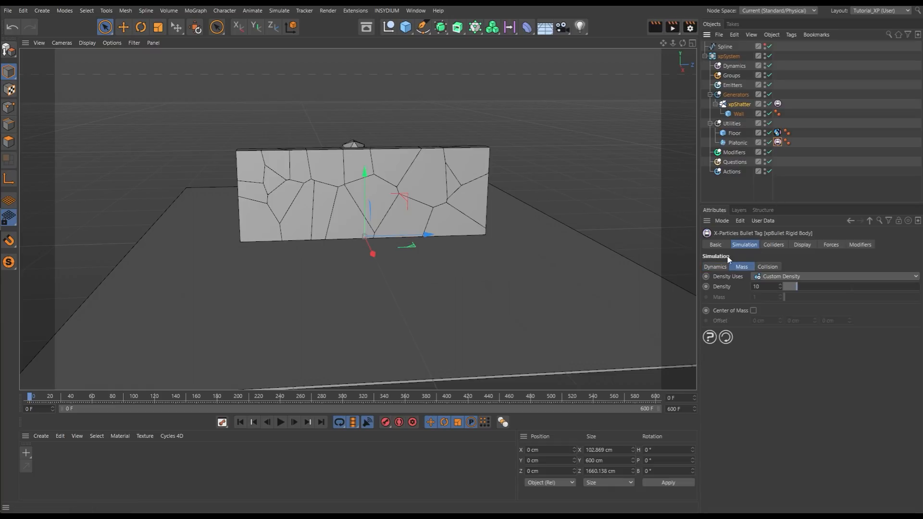
pyautogui.click(715, 267)
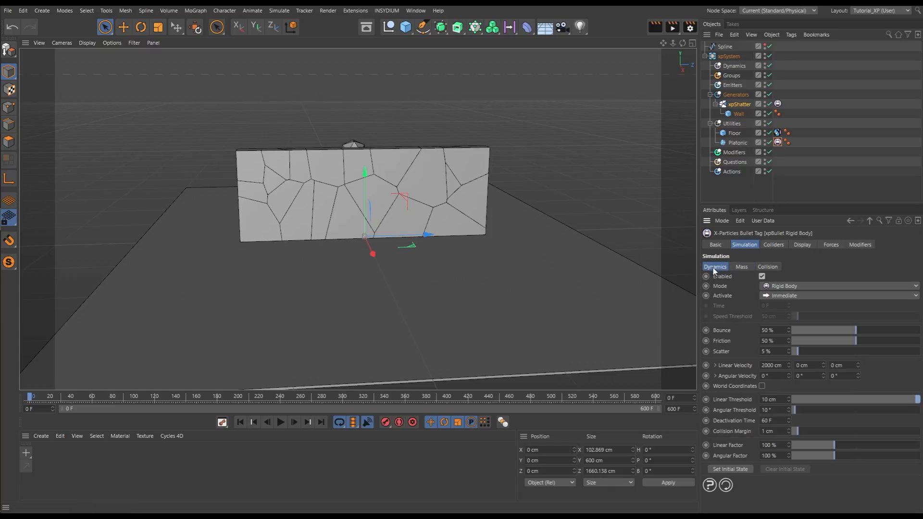
pyautogui.click(785, 364)
pyautogui.write('2500')
pyautogui.press('Return')
pyautogui.click(279, 424)
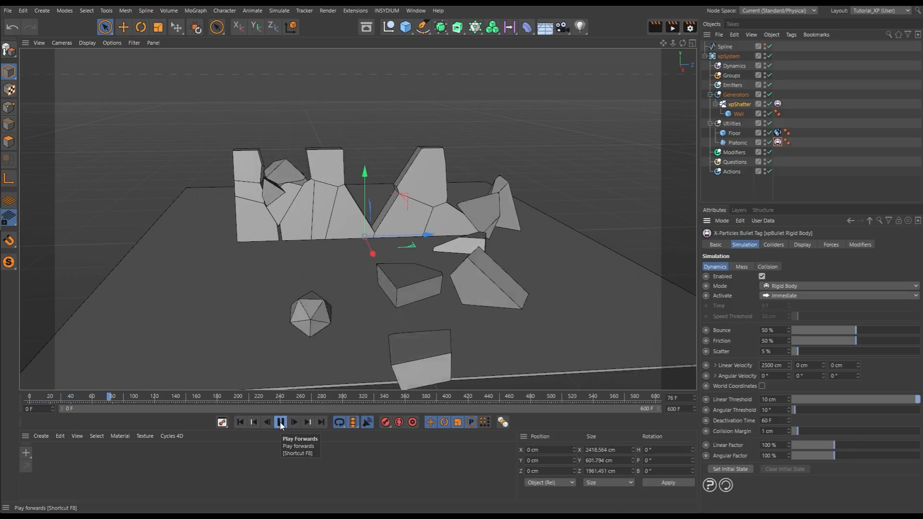
# Stop the simulation, return to the first frame and clear the object selection.
pyautogui.click(281, 423)
pyautogui.click(240, 423)
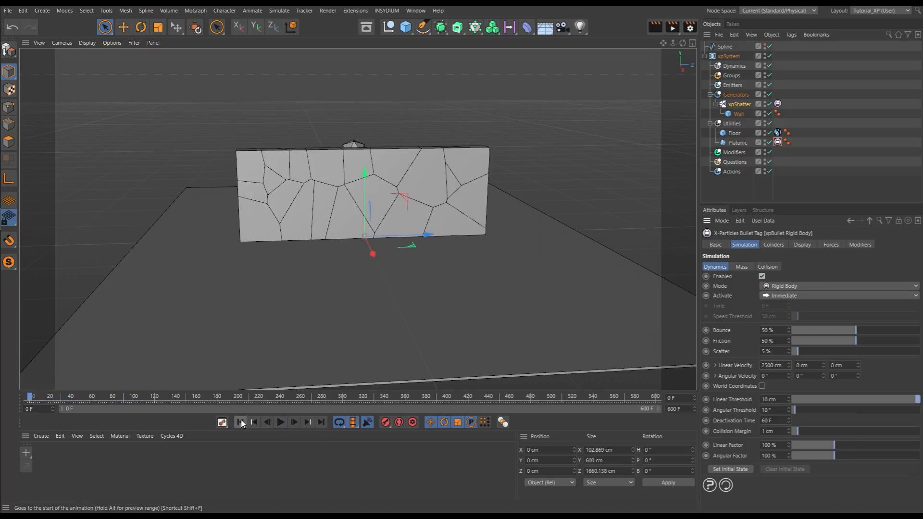
pyautogui.click(733, 189)
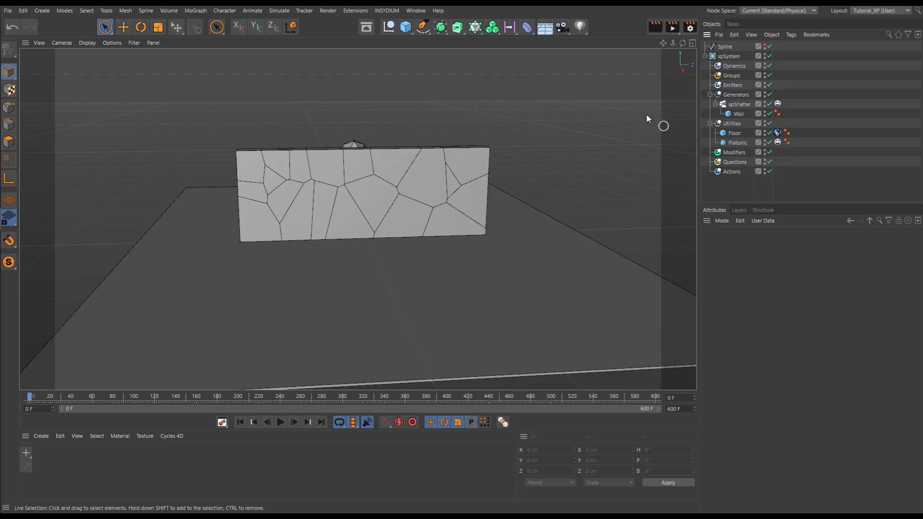
# Add a camera, look through it from a low angle facing the wall, and set its focal length to 20 mm.
pyautogui.click(563, 27)
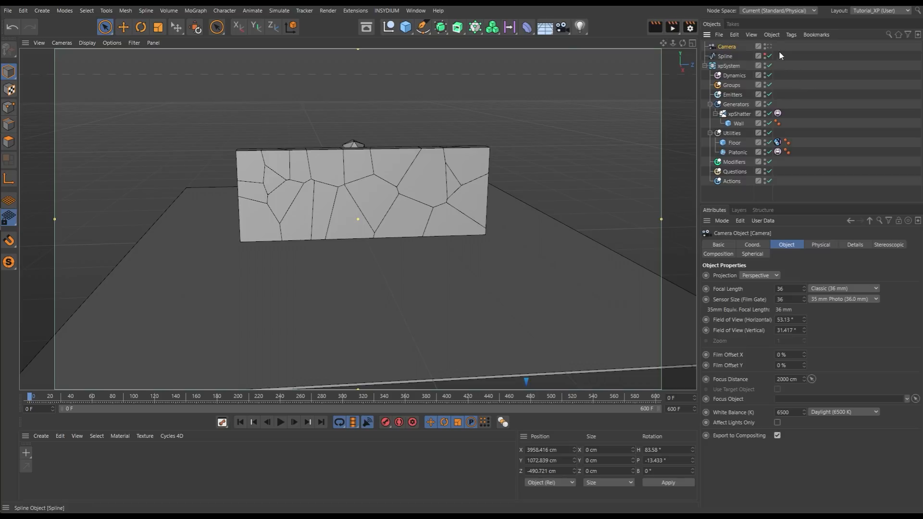
pyautogui.keyDown('alt'); pyautogui.moveTo(381, 259); pyautogui.dragTo(371, 288); pyautogui.keyUp('alt')
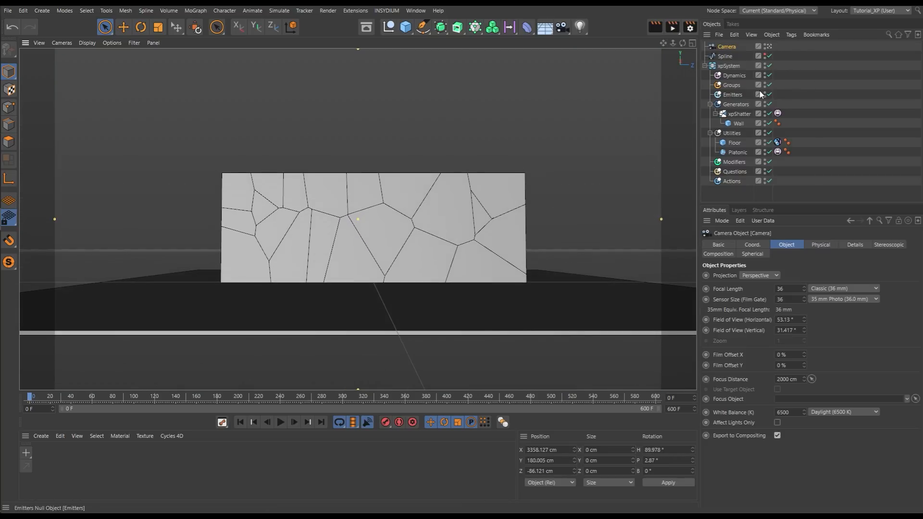
pyautogui.doubleClick(780, 289)
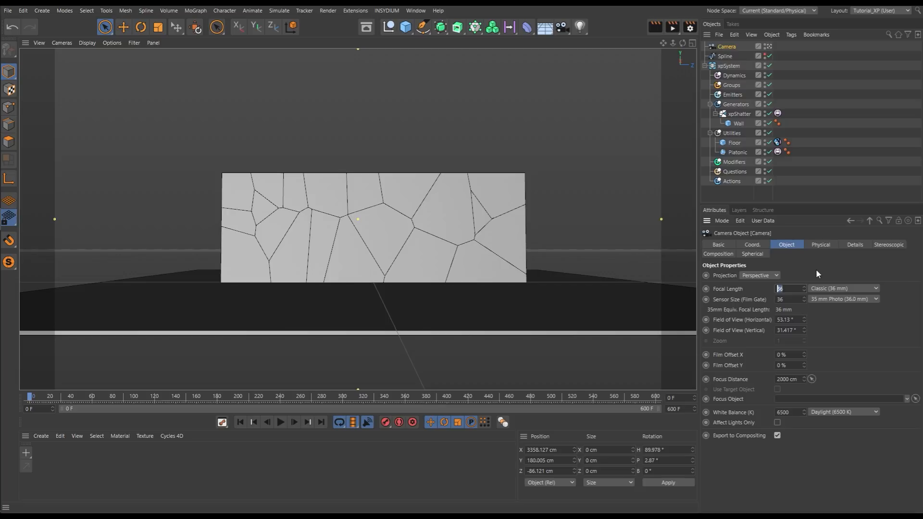
pyautogui.write('20')
pyautogui.press('Return')
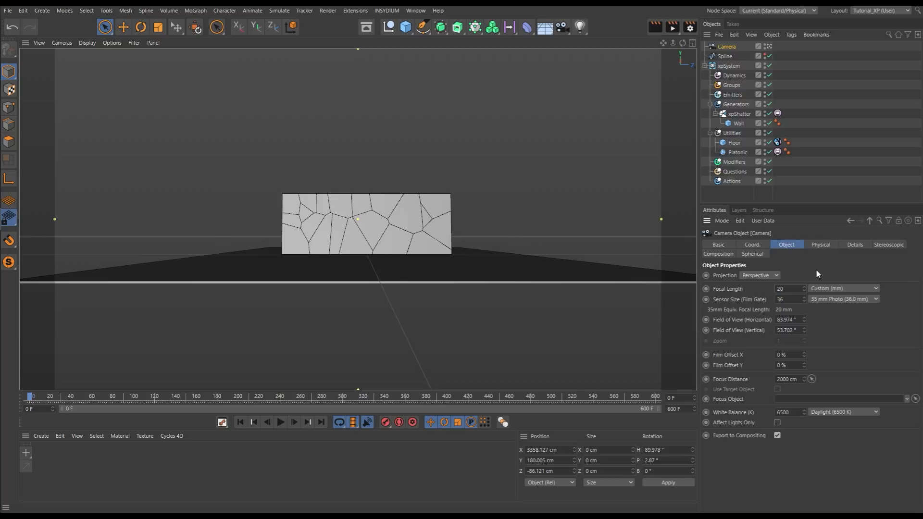
# Move the camera closer for a low, front-on framing of the wall, at about X 1868, Y 140, Z 1 cm.
pyautogui.keyDown('alt'); pyautogui.moveTo(381, 262); pyautogui.dragTo(423, 271, button='right'); pyautogui.keyUp('alt')
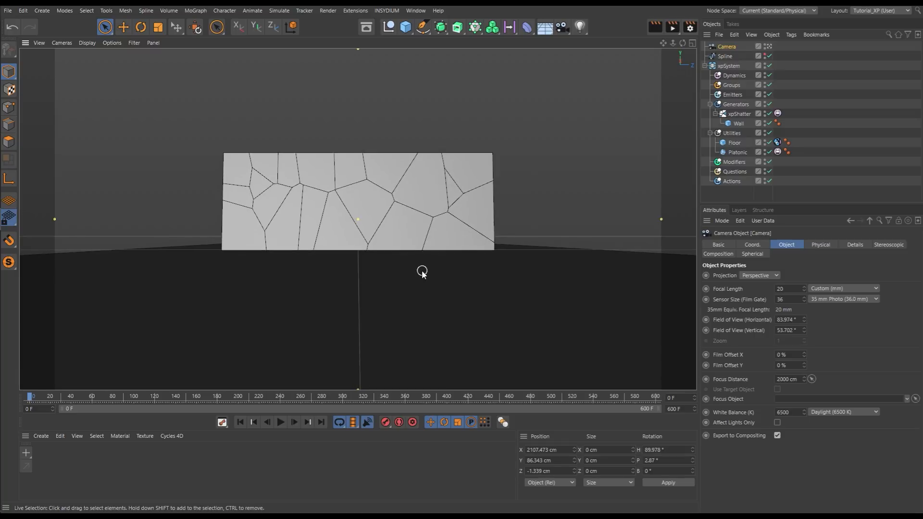
pyautogui.keyDown('alt'); pyautogui.moveTo(412, 282); pyautogui.dragTo(413, 298, button='middle'); pyautogui.keyUp('alt')
pyautogui.keyDown('alt'); pyautogui.moveTo(396, 290); pyautogui.dragTo(392, 290); pyautogui.keyUp('alt')
pyautogui.keyDown('alt'); pyautogui.moveTo(373, 293); pyautogui.dragTo(400, 296, button='right'); pyautogui.keyUp('alt')
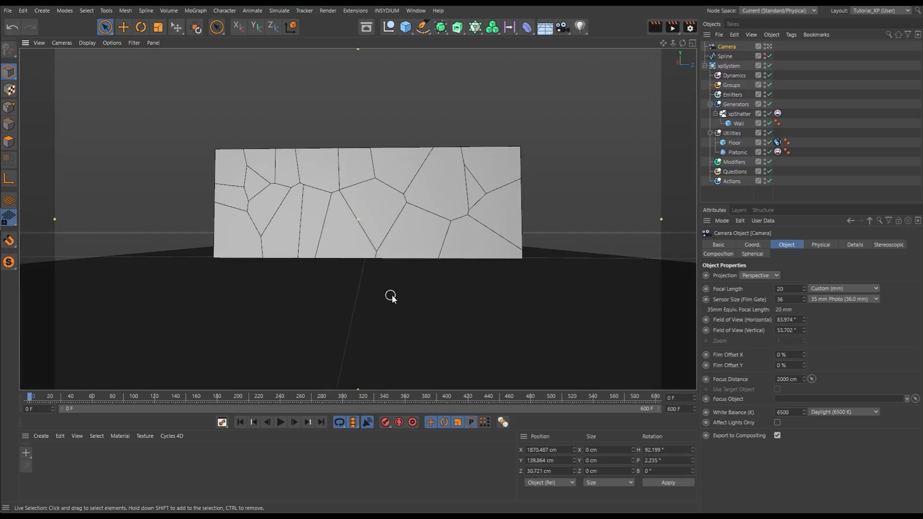
pyautogui.keyDown('alt'); pyautogui.moveTo(390, 295); pyautogui.dragTo(394, 295); pyautogui.keyUp('alt')
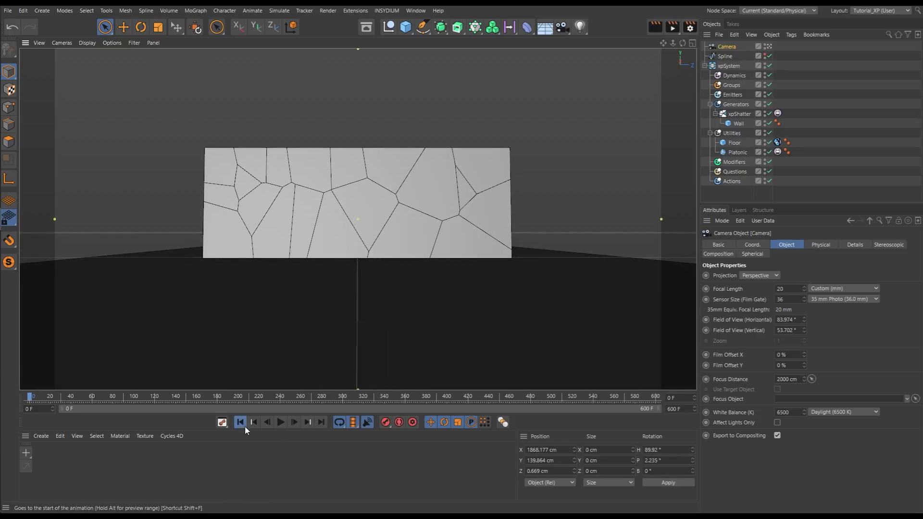
# Play the simulation through the camera, turn the camera to a heading of about 94° and replay the impact from the start.
pyautogui.click(280, 422)
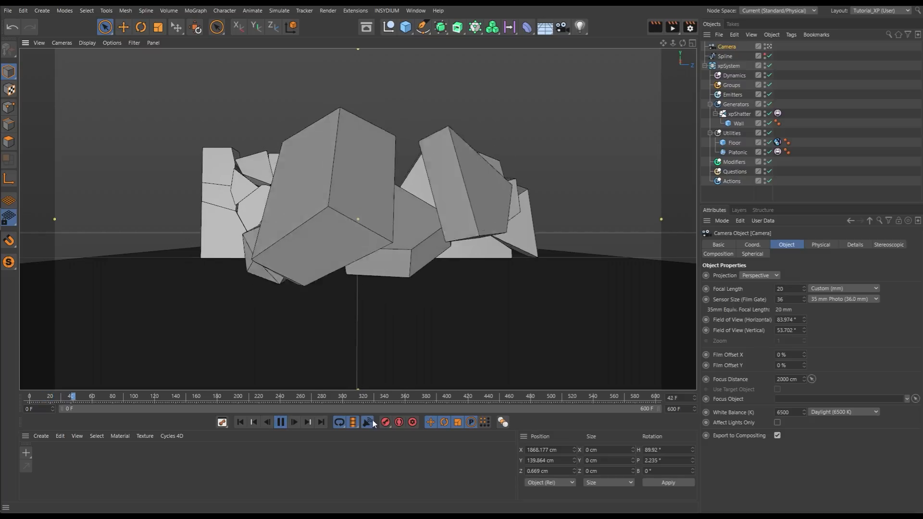
pyautogui.click(281, 423)
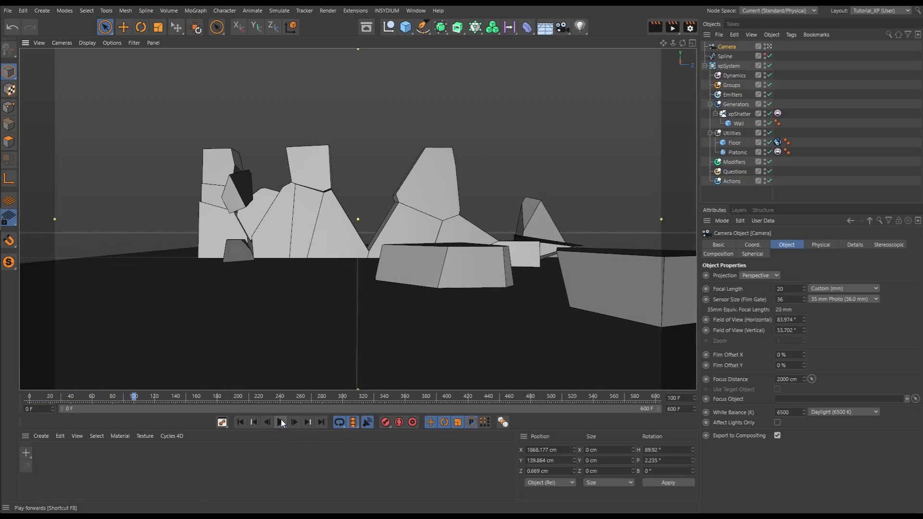
pyautogui.keyDown('alt'); pyautogui.moveTo(354, 319); pyautogui.dragTo(335, 327, button='middle'); pyautogui.keyUp('alt')
pyautogui.keyDown('alt'); pyautogui.moveTo(335, 327); pyautogui.dragTo(338, 320); pyautogui.keyUp('alt')
pyautogui.click(240, 423)
pyautogui.click(281, 423)
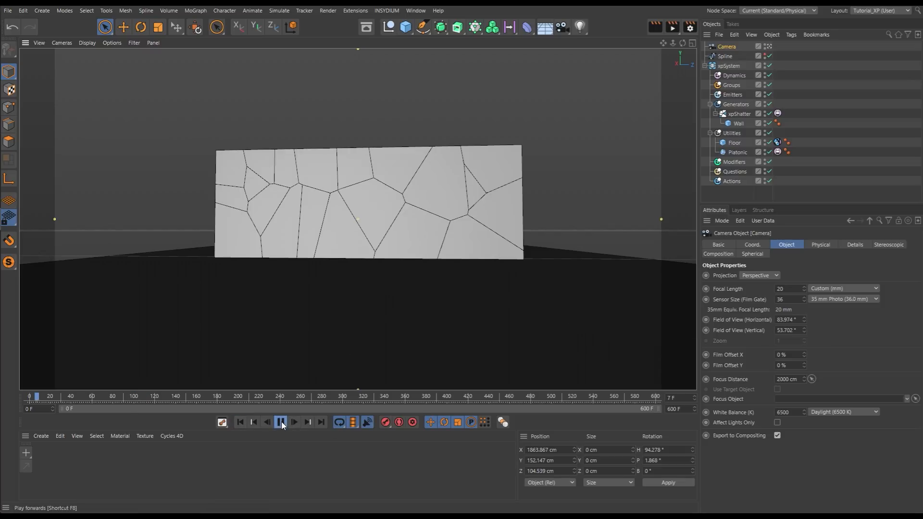
pyautogui.click(281, 423)
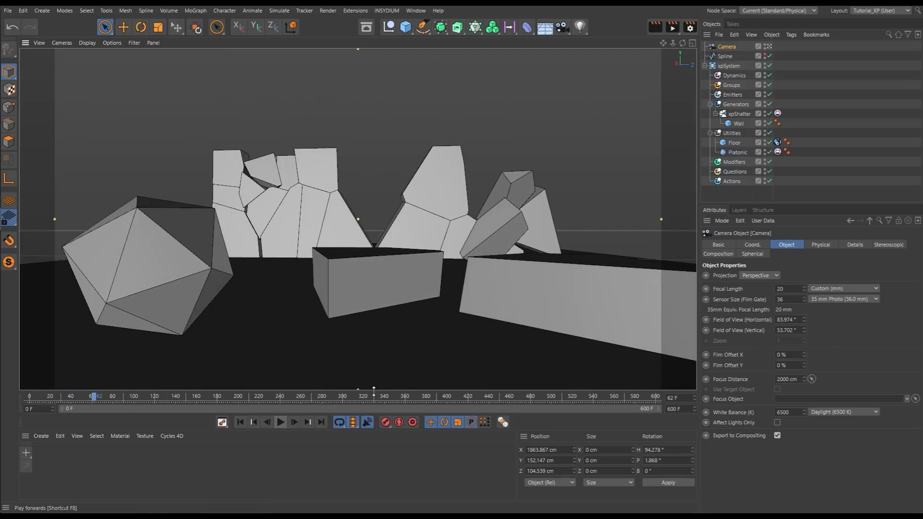
# Enable the Voronoi.1 layer alongside Base_Shatter in xpShatter, play the simulation and rewind to the start.
pyautogui.click(740, 114)
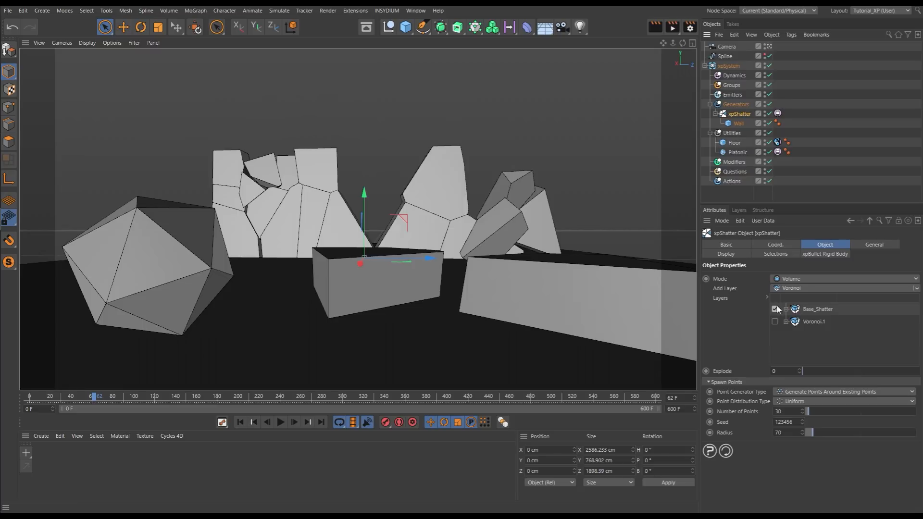
pyautogui.click(240, 422)
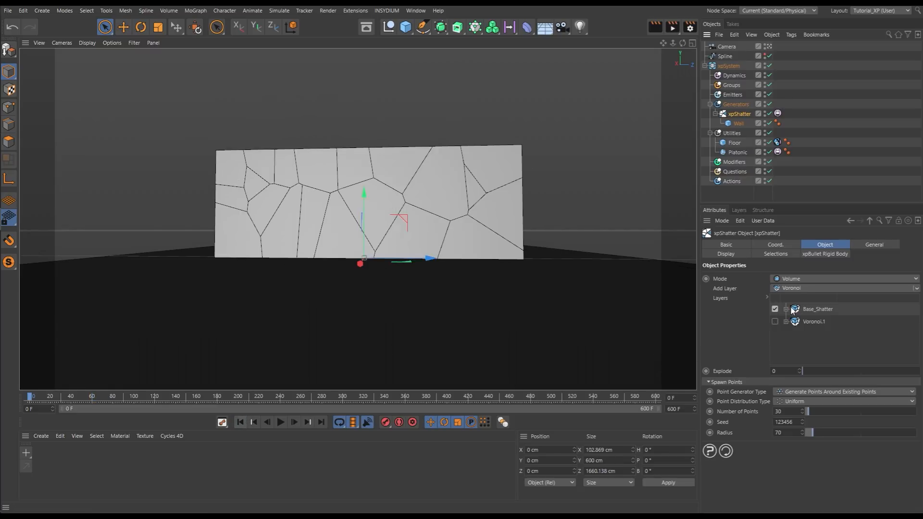
pyautogui.click(775, 322)
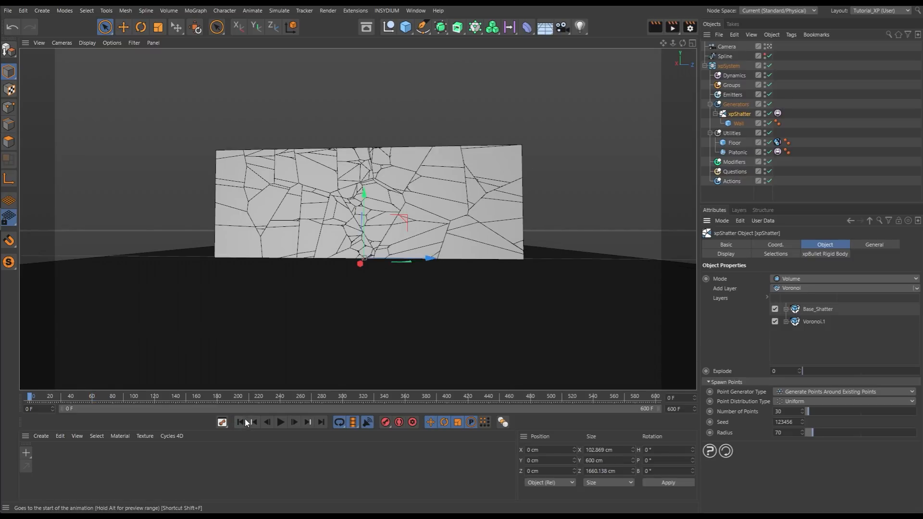
pyautogui.click(281, 422)
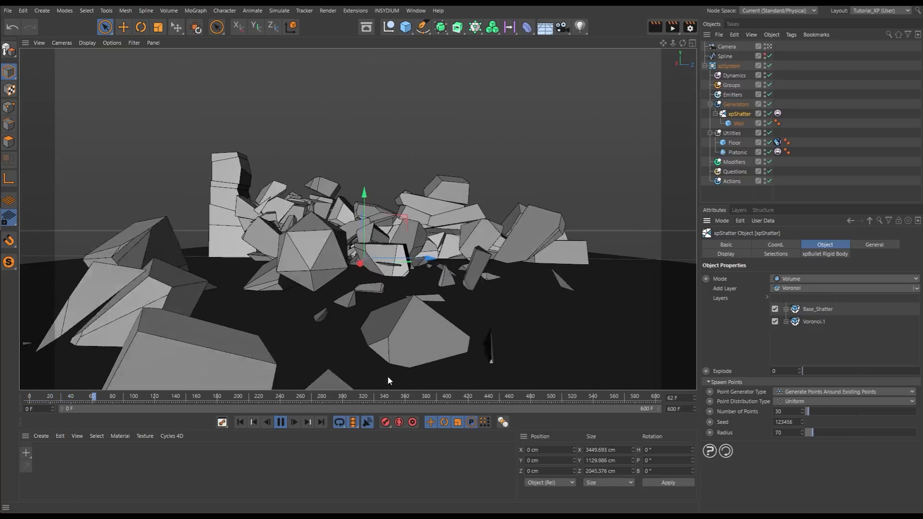
pyautogui.click(280, 423)
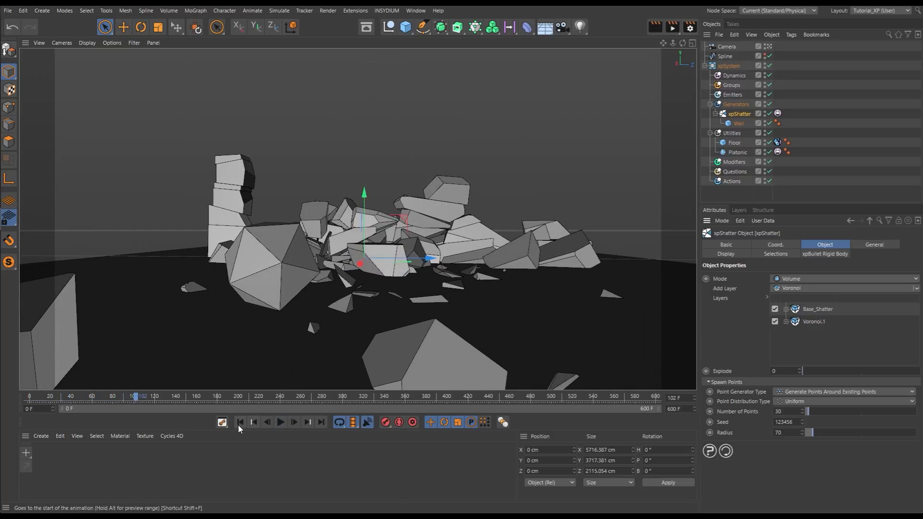
pyautogui.click(240, 422)
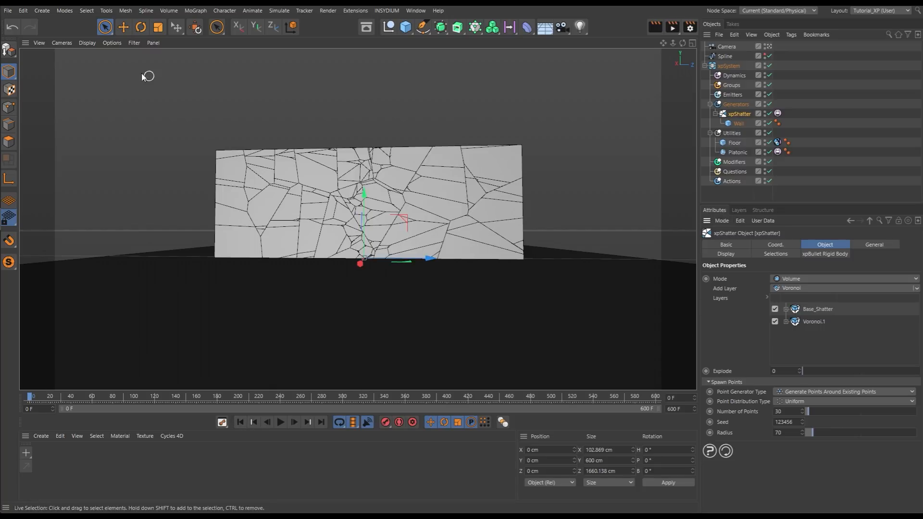
# Enable Depth of Field in the viewport and set the camera's focus distance by picking the middle of the wall.
pyautogui.click(109, 43)
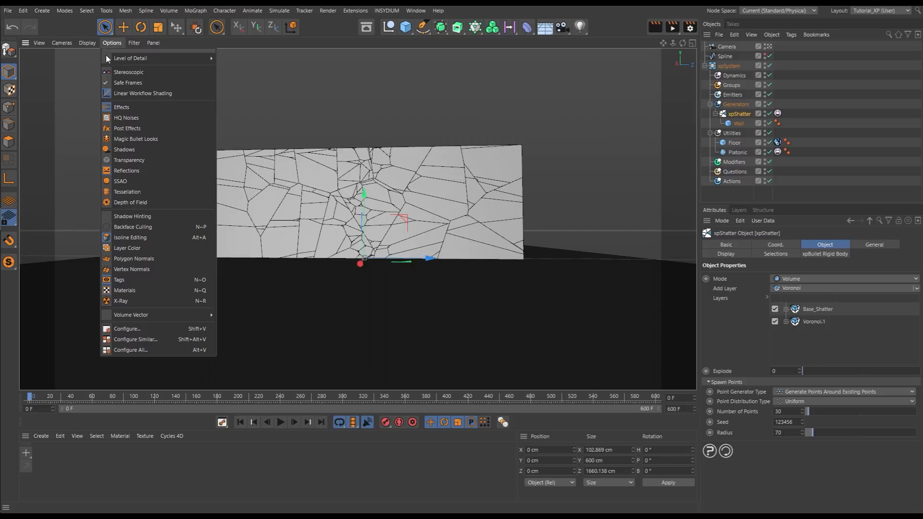
pyautogui.click(131, 203)
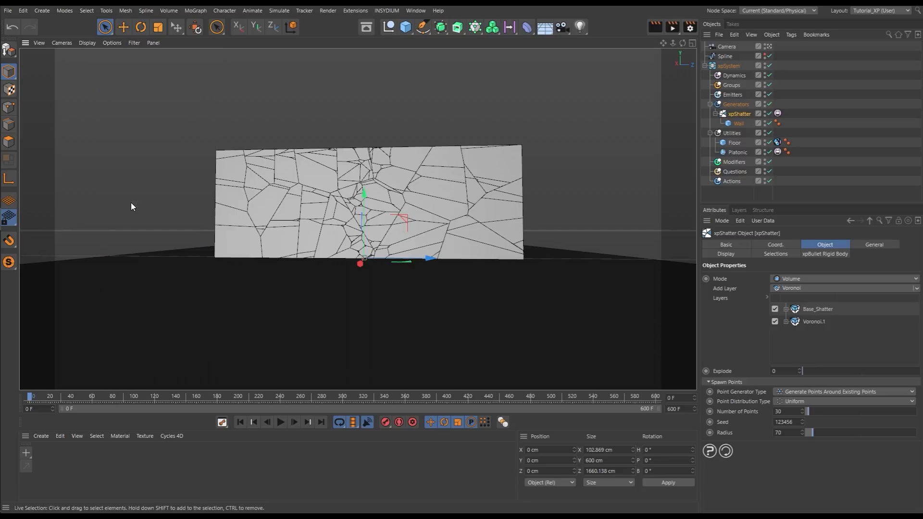
pyautogui.click(727, 47)
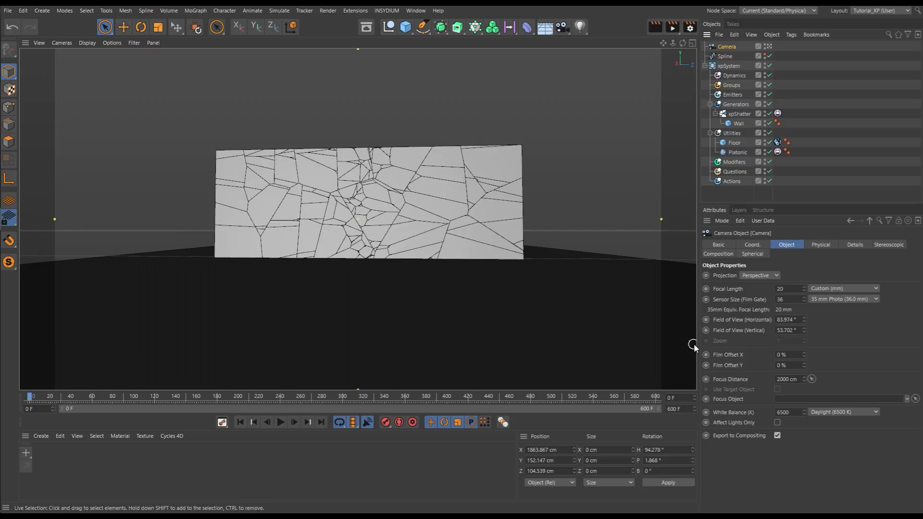
pyautogui.click(811, 379)
pyautogui.click(367, 228)
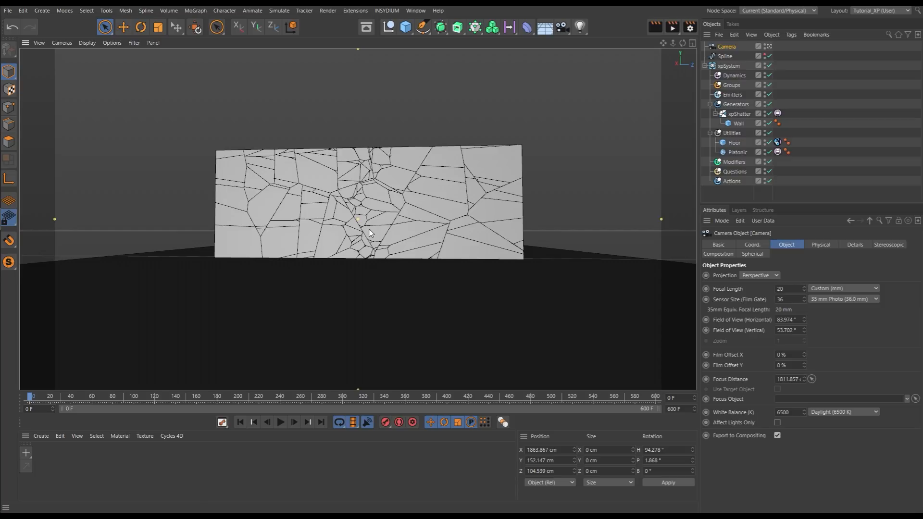
# Set the camera's F-Stop to 1 and play the simulation to check the foreground blur.
pyautogui.click(818, 246)
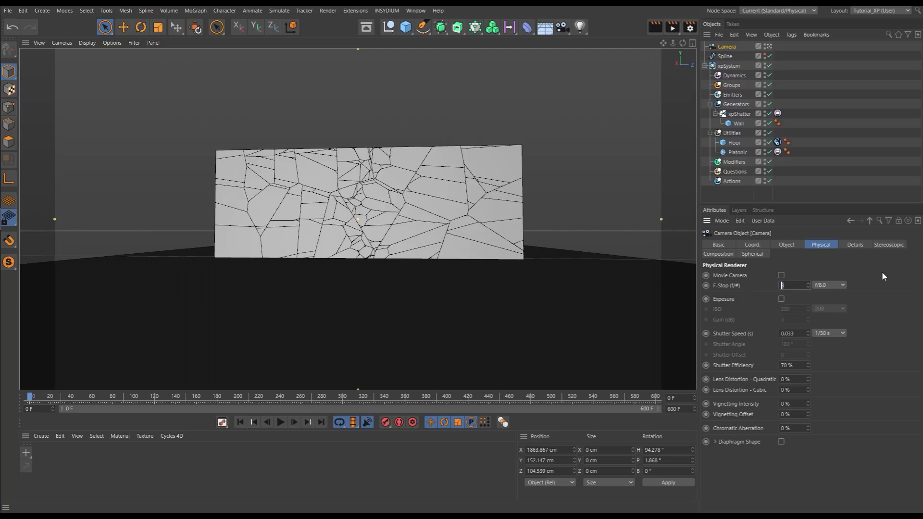
pyautogui.write('1')
pyautogui.press('Return')
pyautogui.click(278, 423)
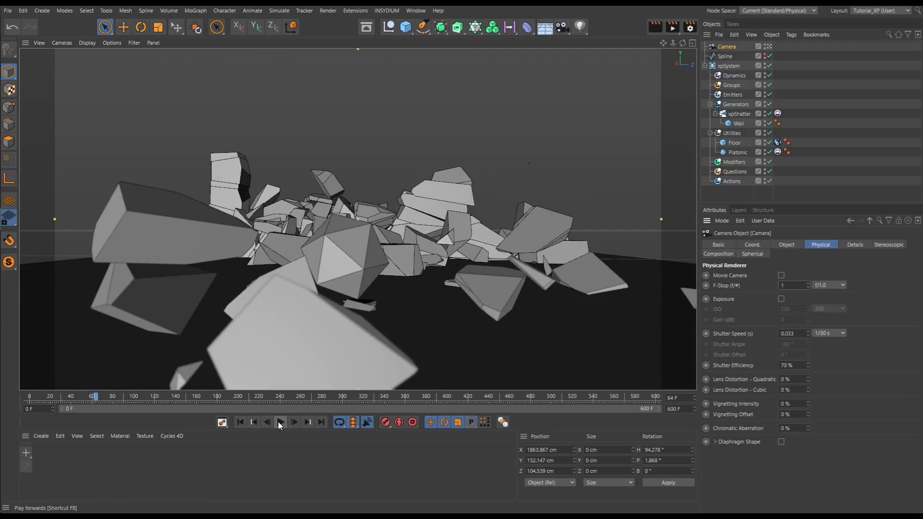
pyautogui.click(280, 422)
# Set the camera's F-Stop to 0.4 and replay the simulation from the first frame.
pyautogui.write('0.4')
pyautogui.press('Return')
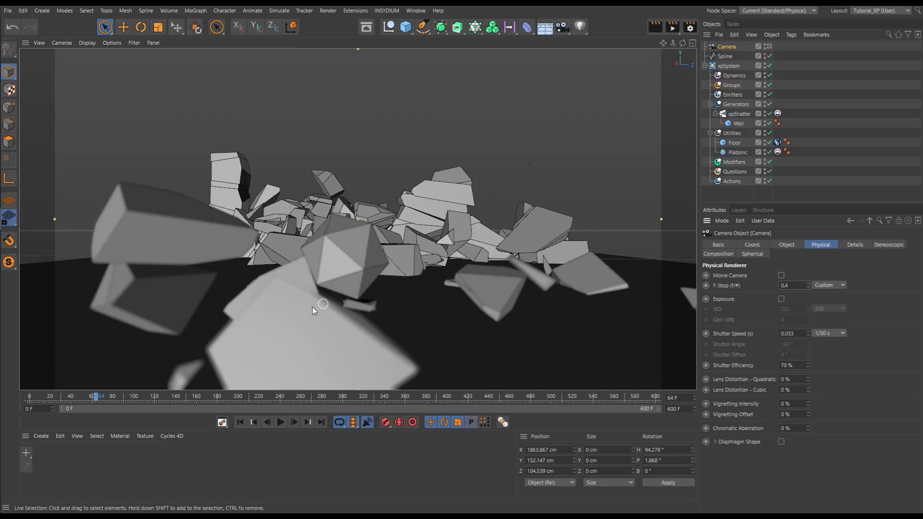
pyautogui.click(240, 422)
pyautogui.click(280, 422)
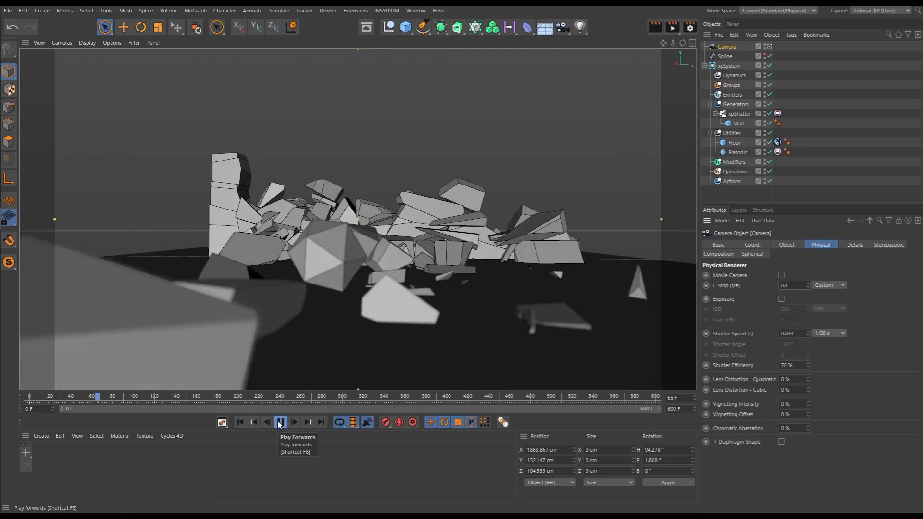
pyautogui.click(281, 422)
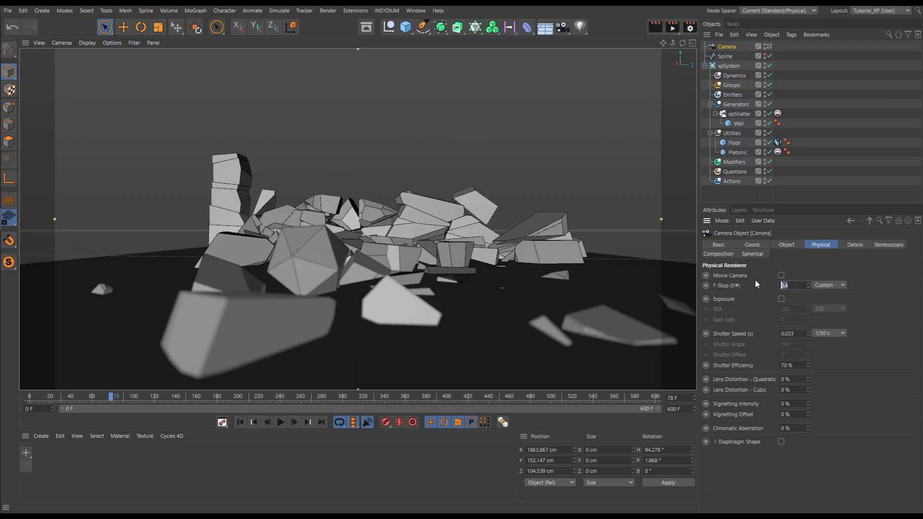
# Set the camera's F-Stop to 0.2, replay the simulation from the start and rewind it.
pyautogui.write('0.2')
pyautogui.press('Return')
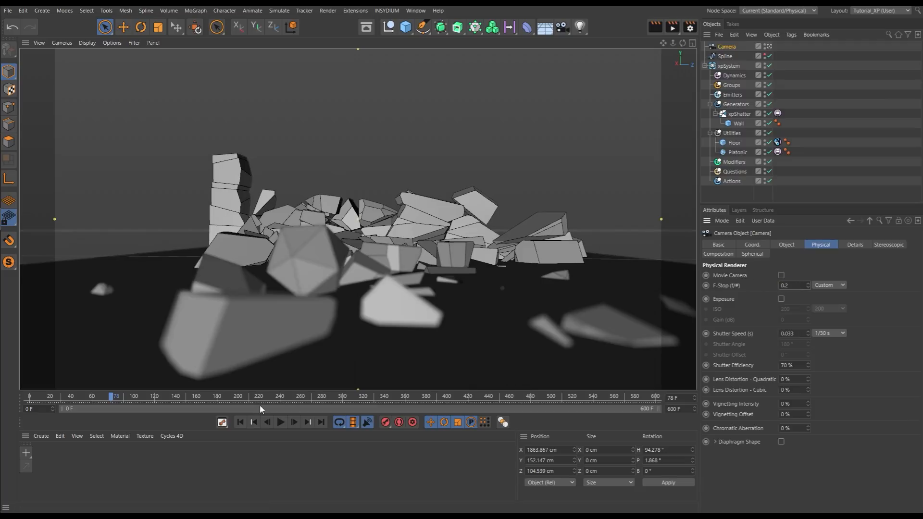
pyautogui.click(240, 422)
pyautogui.click(281, 422)
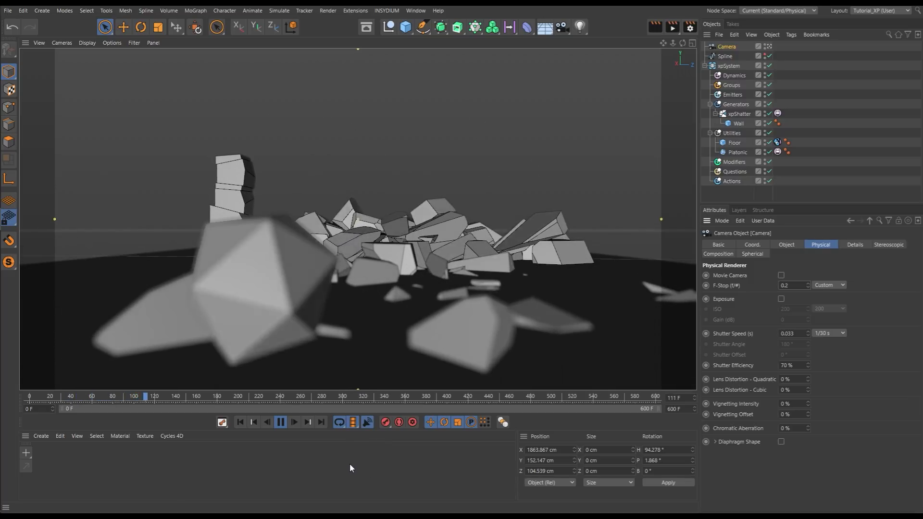
pyautogui.click(281, 422)
pyautogui.click(240, 422)
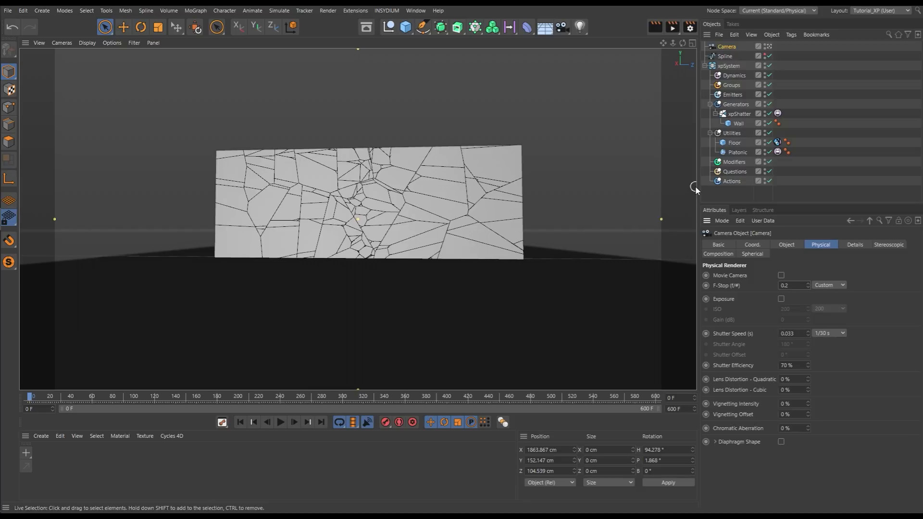
# Add a second xpShatter generator, make the Platonic its child and transfer the Platonic's xpBullet Rigid Body tag to it.
pyautogui.click(731, 105)
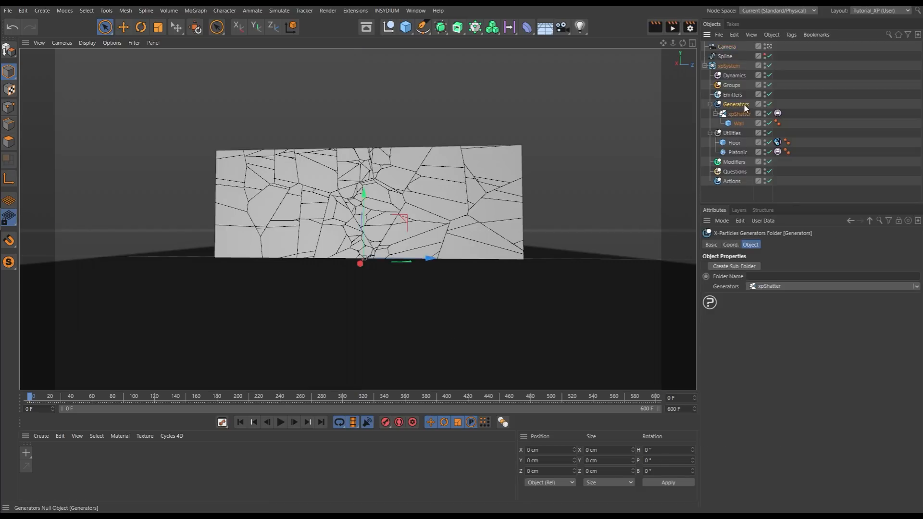
pyautogui.click(775, 284)
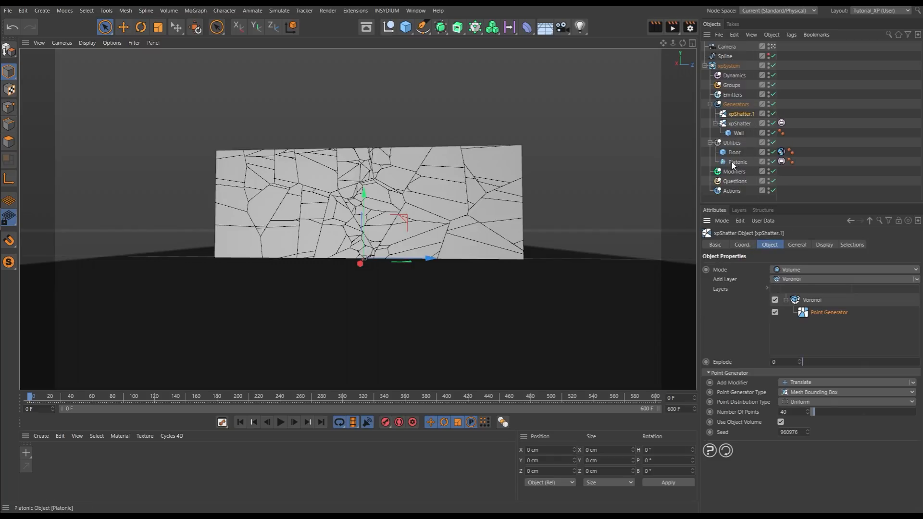
pyautogui.moveTo(733, 166); pyautogui.dragTo(738, 116)
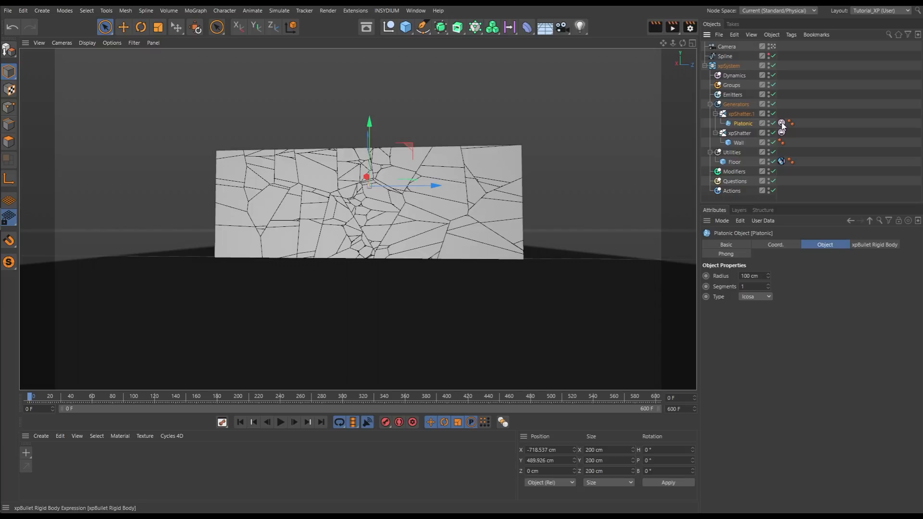
pyautogui.moveTo(782, 116); pyautogui.dragTo(782, 114)
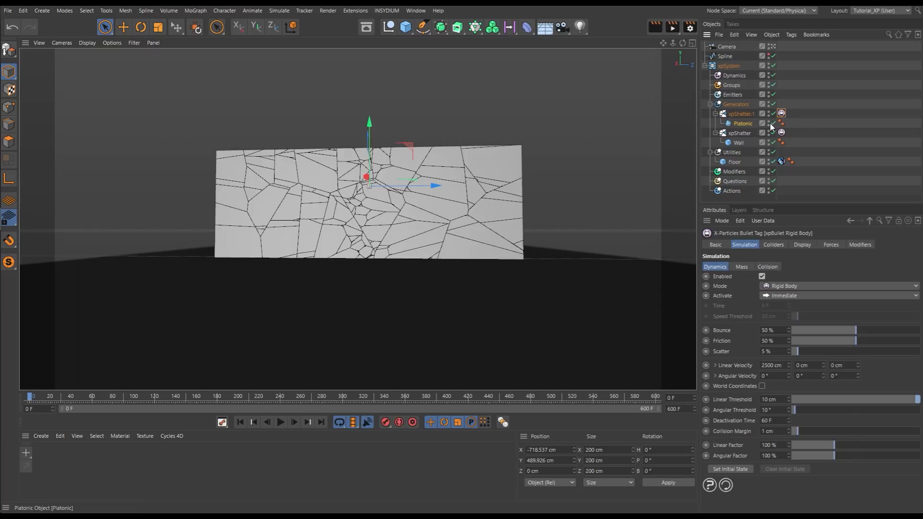
# Set the number of points to 20 in the Platonic's xpShatter and turn off Draw Cut Edges for it.
pyautogui.click(741, 114)
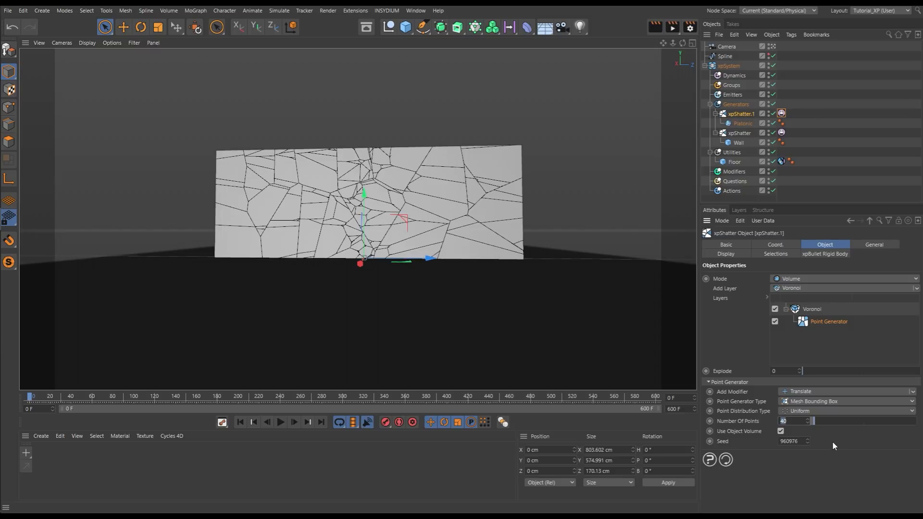
pyautogui.click(773, 47)
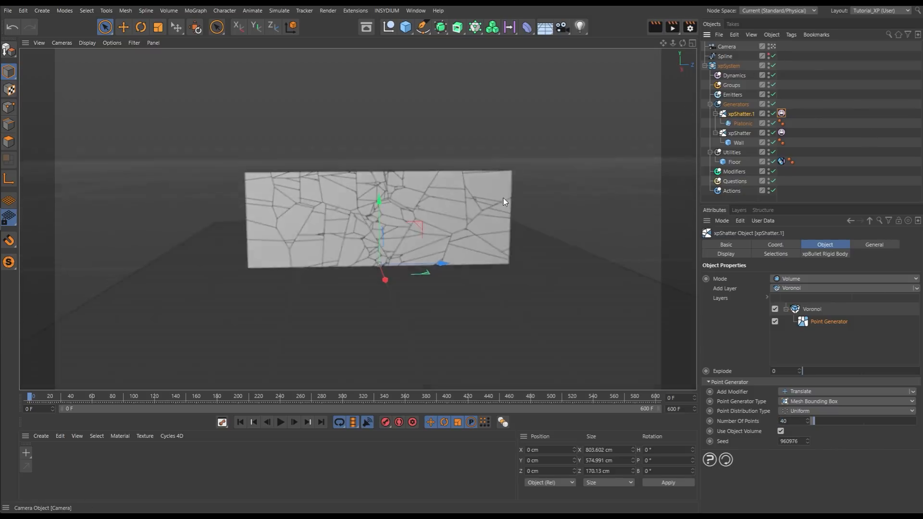
pyautogui.scroll(5, 361, 129)
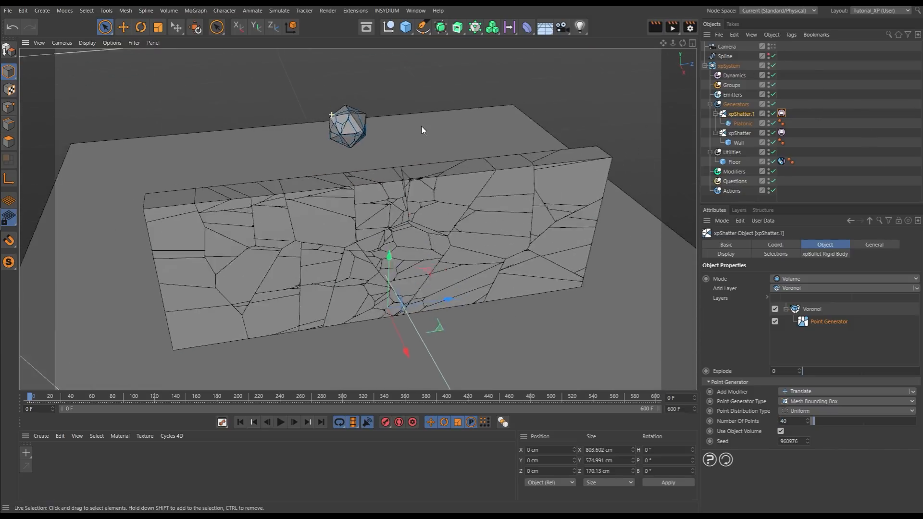
pyautogui.keyDown('alt'); pyautogui.moveTo(361, 126); pyautogui.dragTo(332, 170); pyautogui.keyUp('alt')
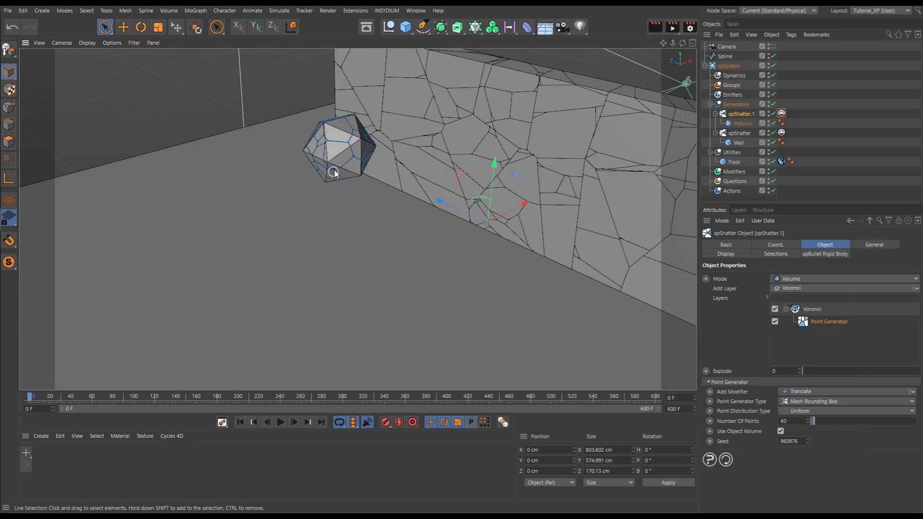
pyautogui.click(797, 421)
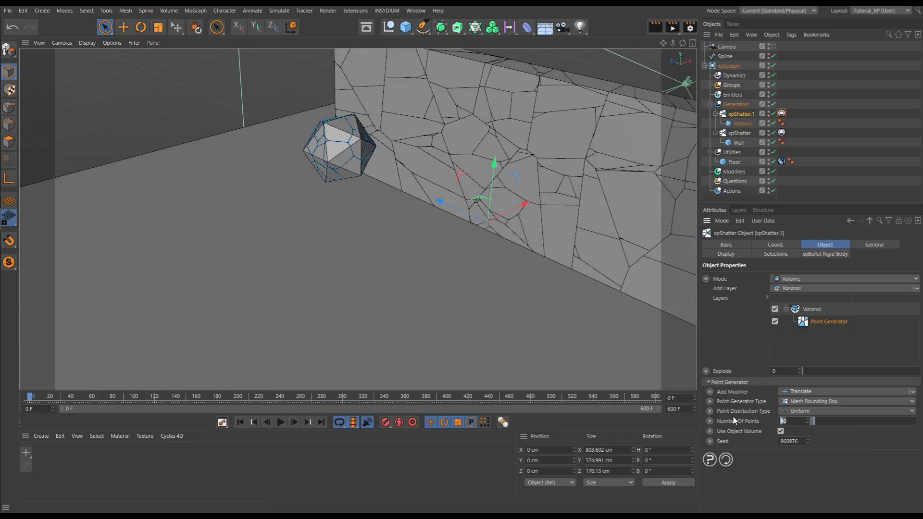
pyautogui.press('Return')
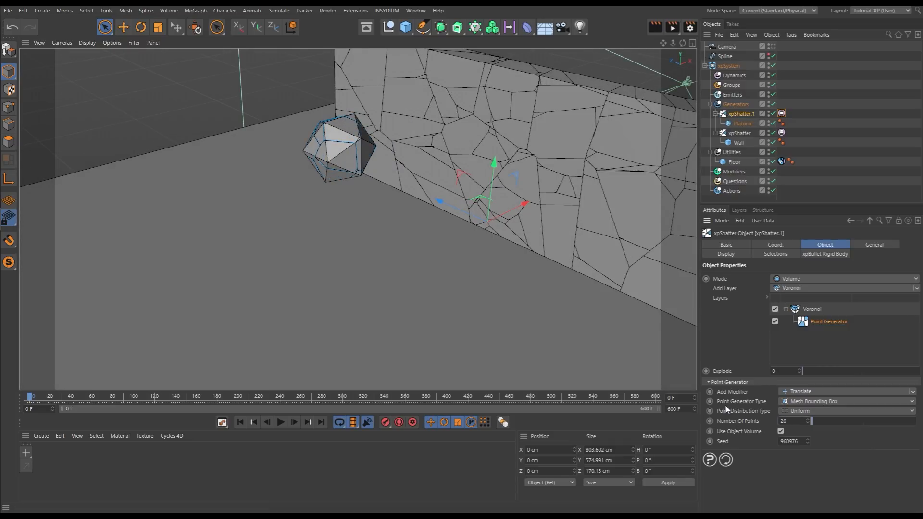
pyautogui.click(727, 255)
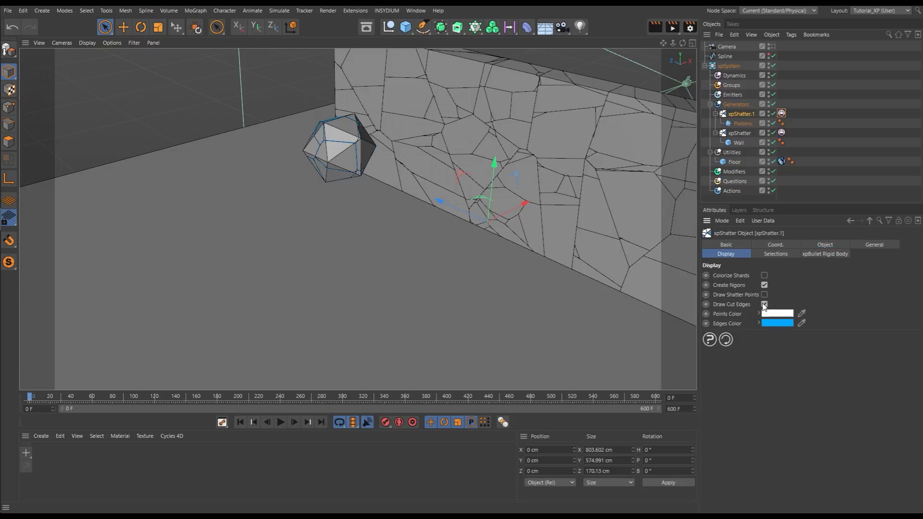
# Look through the scene camera, play the wall-smashing simulation, replay it from the start and rewind to the first frame.
pyautogui.click(772, 47)
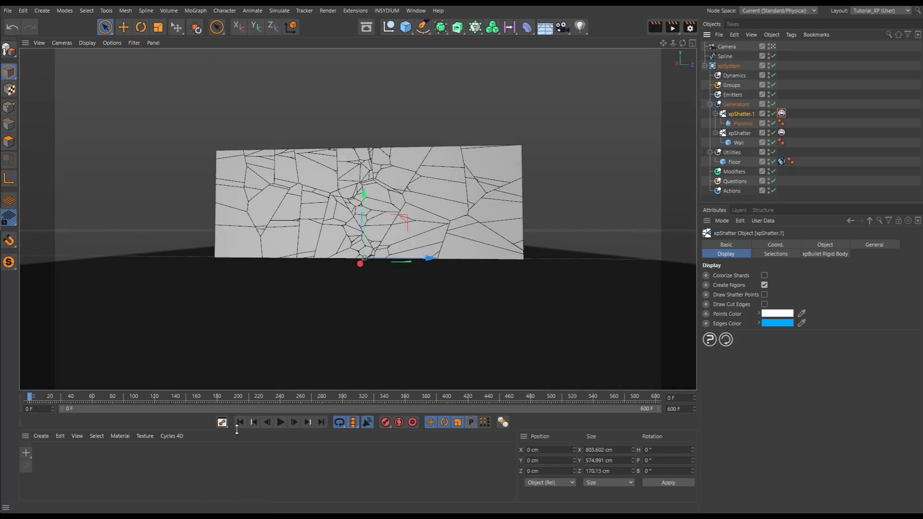
pyautogui.click(281, 422)
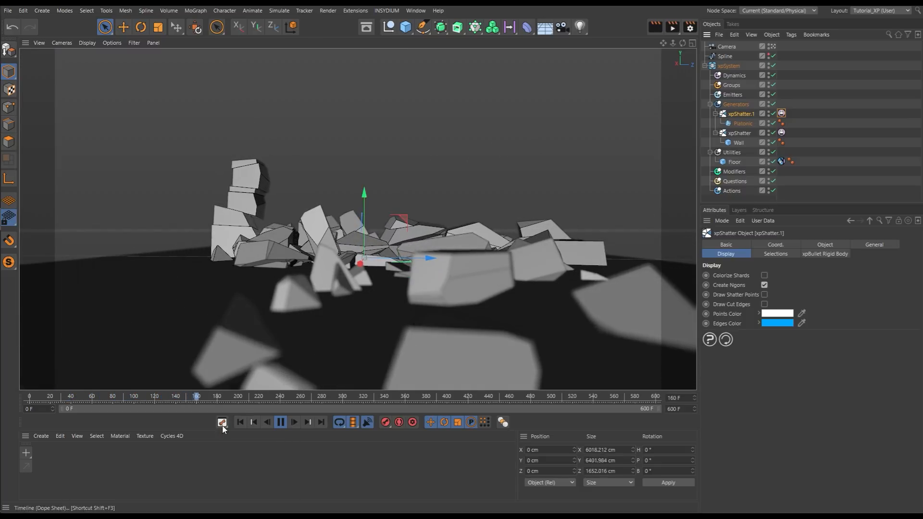
pyautogui.click(240, 423)
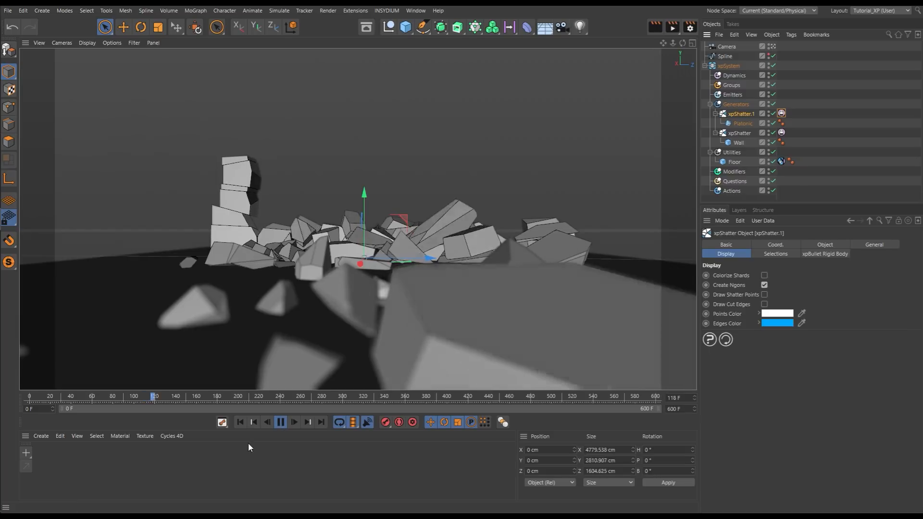
pyautogui.click(282, 422)
pyautogui.click(241, 422)
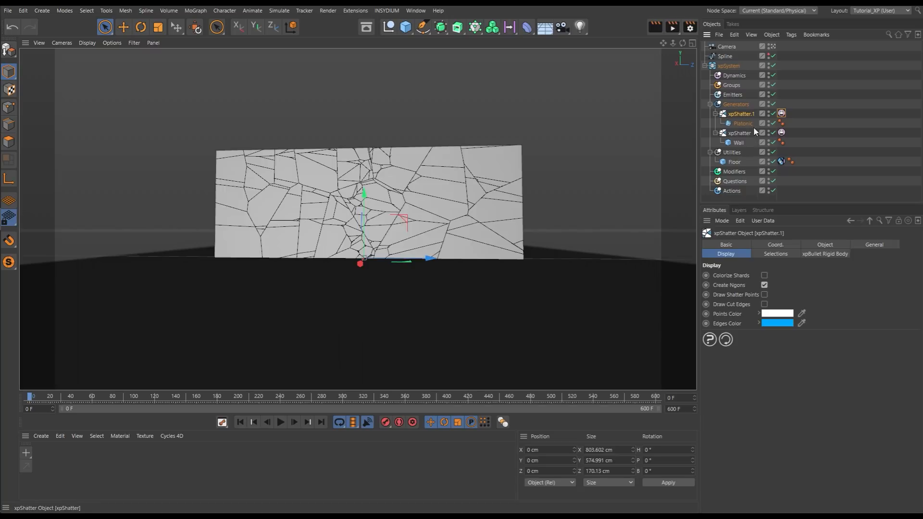
# Leave the camera view and play the simulation from the wall's side, stopping at frame 14 during the impact.
pyautogui.click(773, 47)
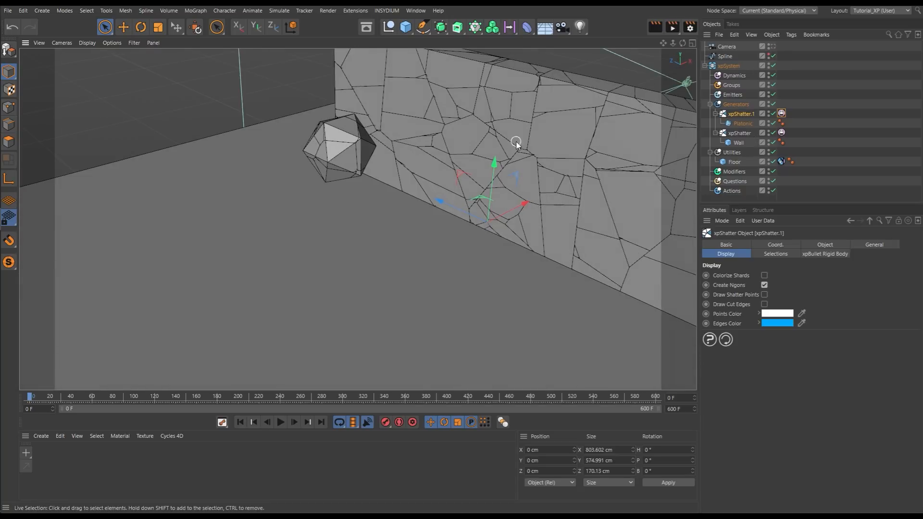
pyautogui.keyDown('alt'); pyautogui.moveTo(538, 137); pyautogui.dragTo(470, 250); pyautogui.keyUp('alt')
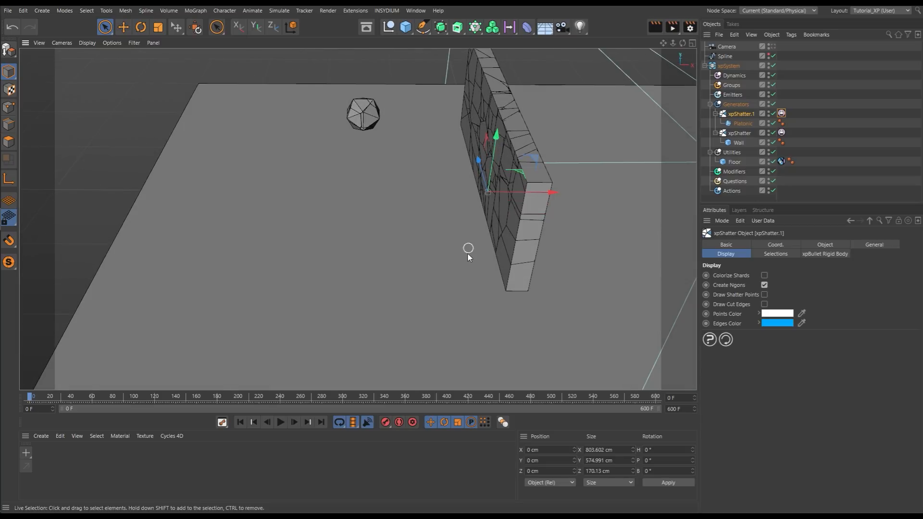
pyautogui.click(281, 422)
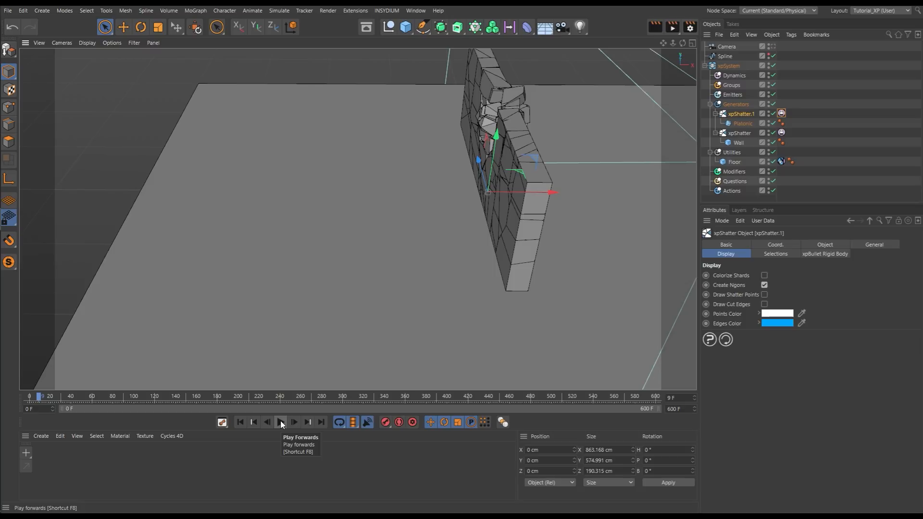
pyautogui.click(282, 423)
pyautogui.click(281, 424)
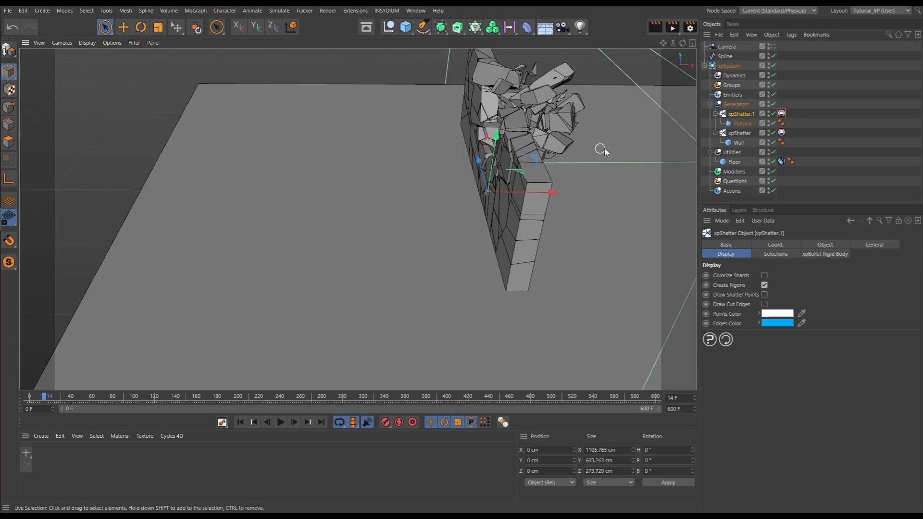
# Create an xpEmitter in the xpSystem's Emitters folder.
pyautogui.click(739, 96)
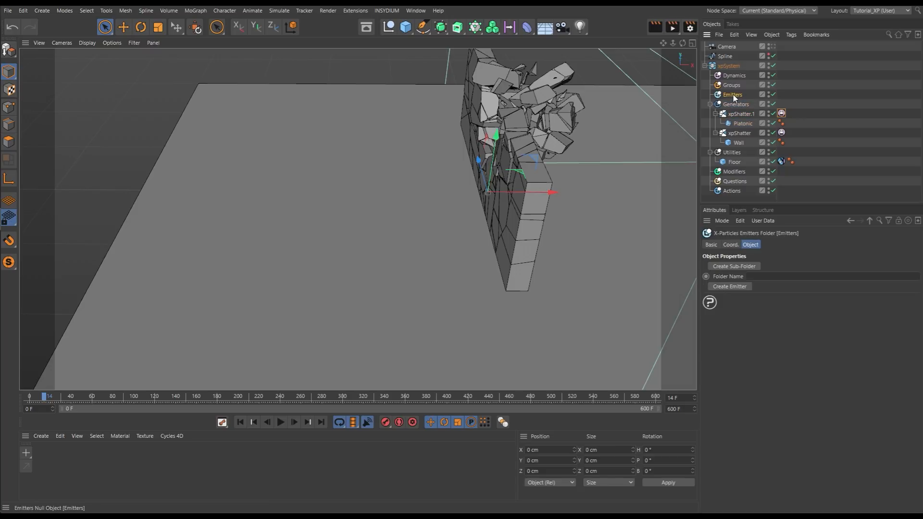
pyautogui.click(737, 287)
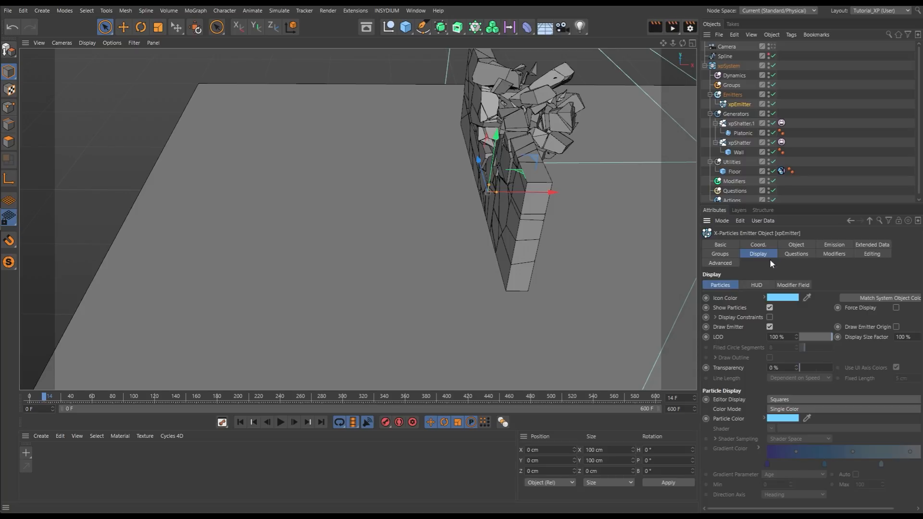
# Set the xpEmitter's shape to Object, assign xpShatter.1 as its source and emit from Polygon Area.
pyautogui.click(789, 246)
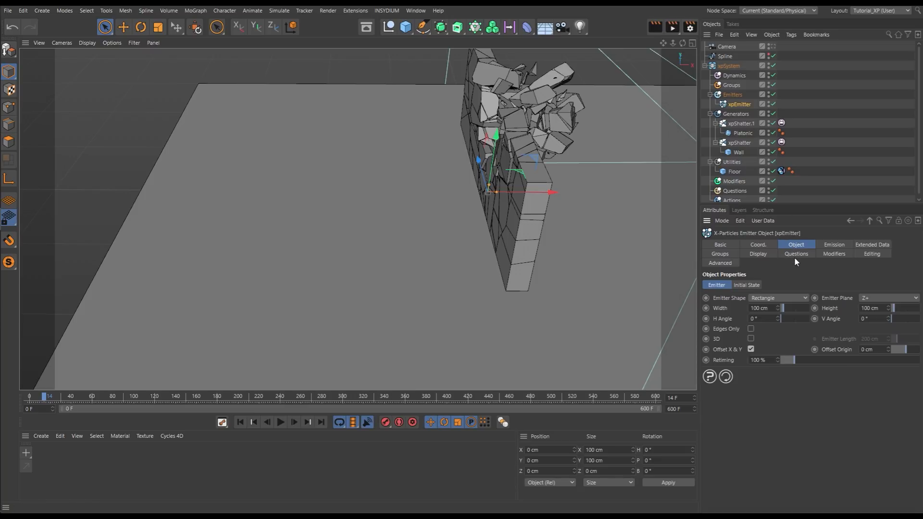
pyautogui.click(762, 299)
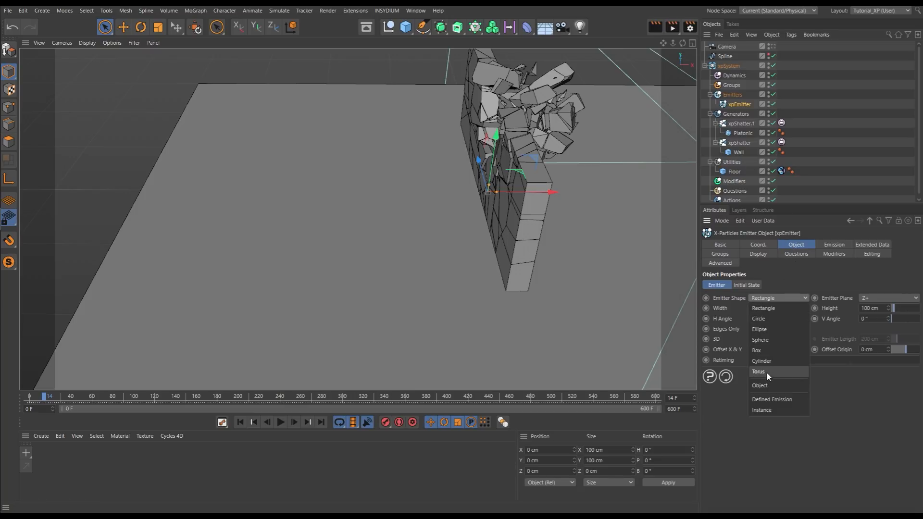
pyautogui.click(765, 388)
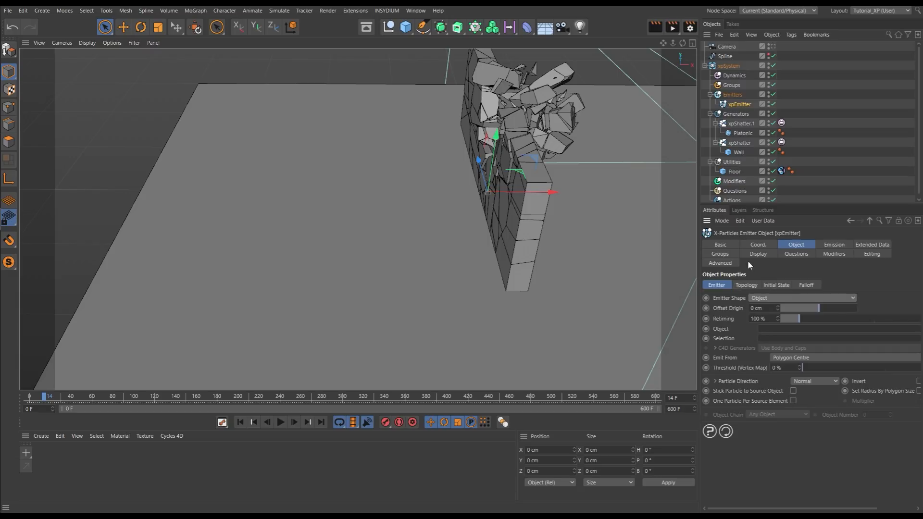
pyautogui.moveTo(741, 123); pyautogui.dragTo(764, 332)
pyautogui.click(779, 359)
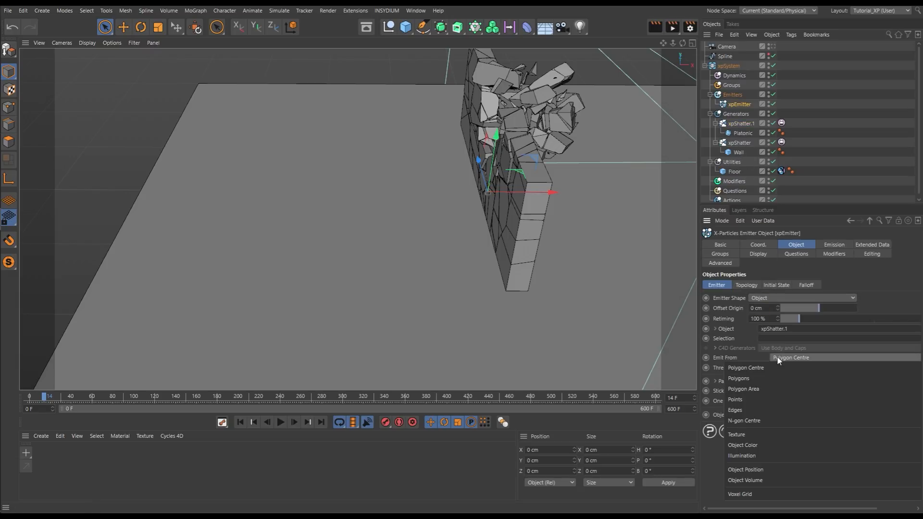
pyautogui.click(764, 385)
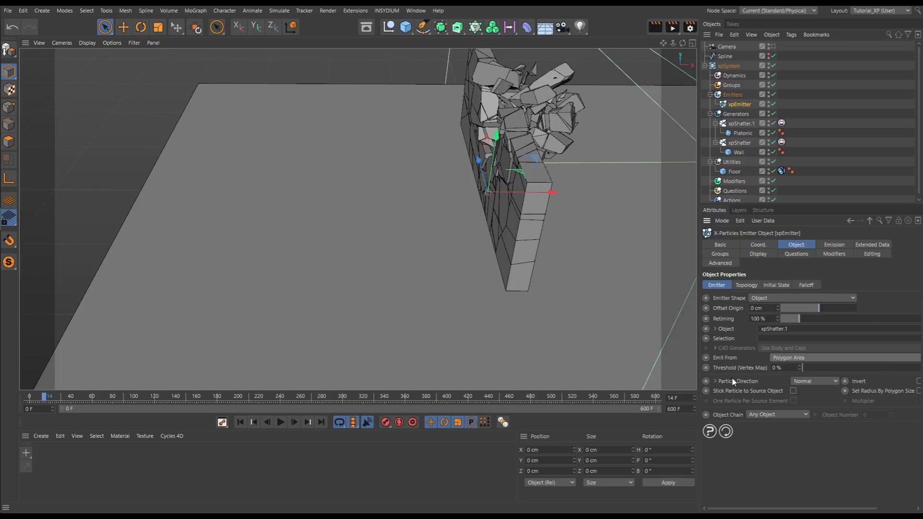
# Set the emission to Shot with a shot time of 12 F, a duration of 4 F and a shot count of 100.
pyautogui.click(826, 244)
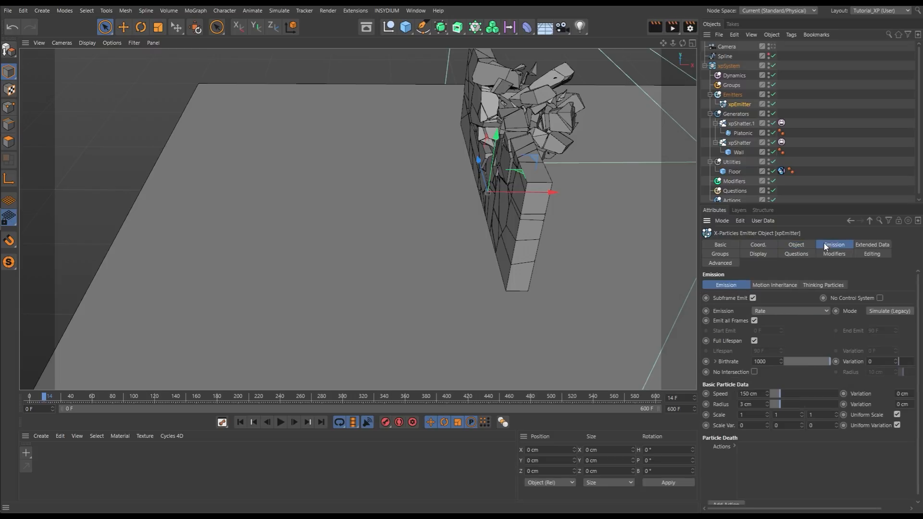
pyautogui.click(766, 311)
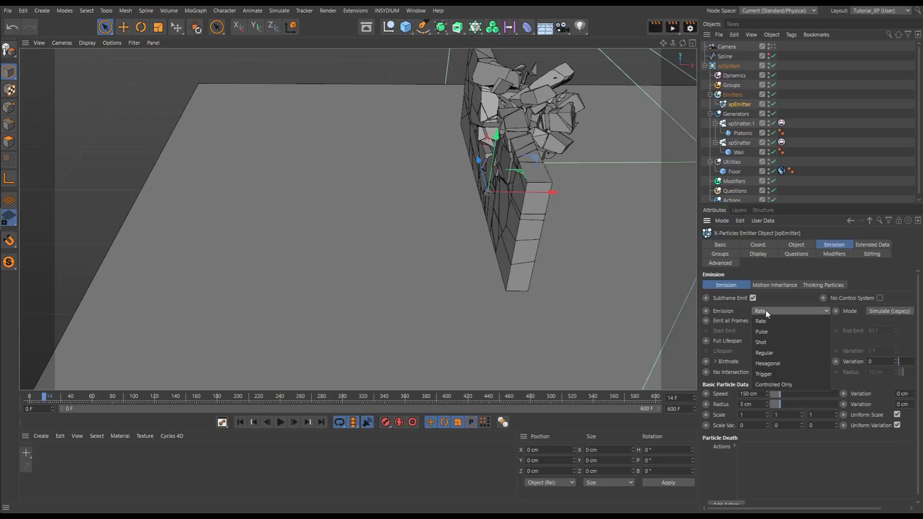
pyautogui.click(767, 341)
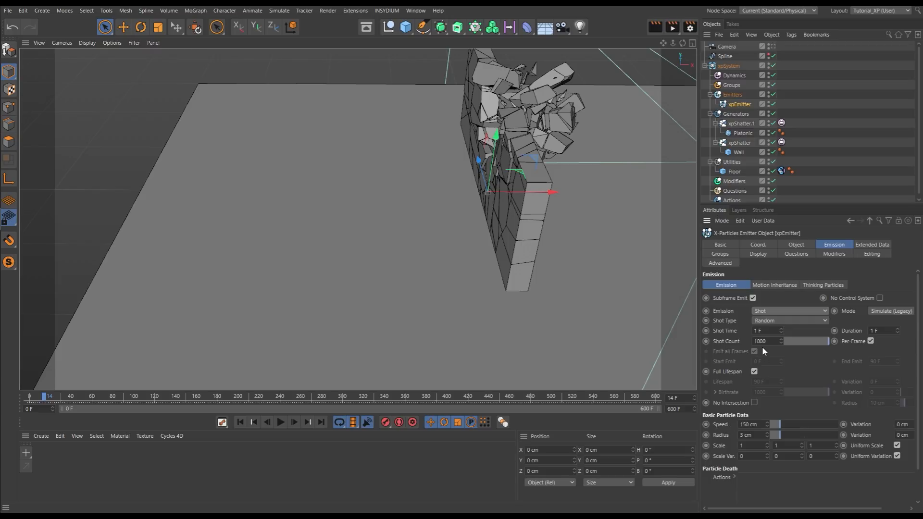
pyautogui.moveTo(768, 331); pyautogui.dragTo(727, 328)
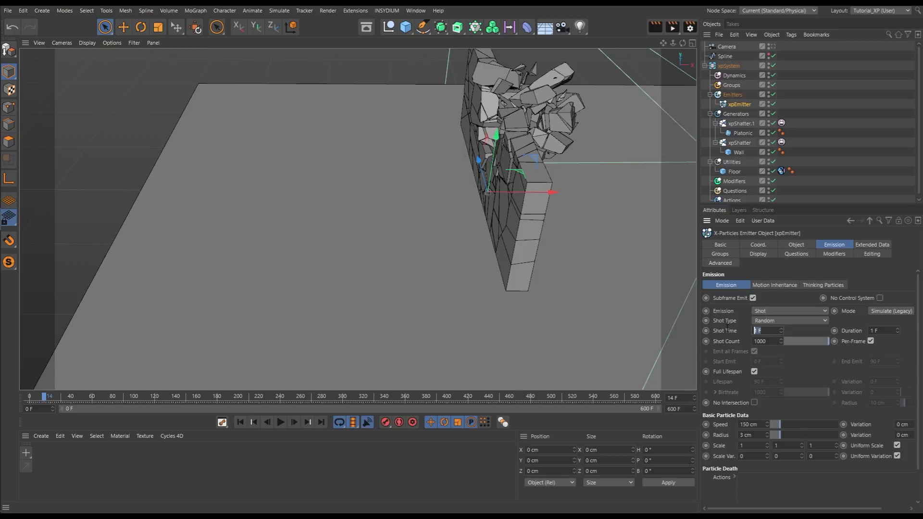
pyautogui.write('12')
pyautogui.moveTo(890, 331); pyautogui.dragTo(857, 333)
pyautogui.moveTo(773, 342); pyautogui.dragTo(753, 362)
pyautogui.press('Return')
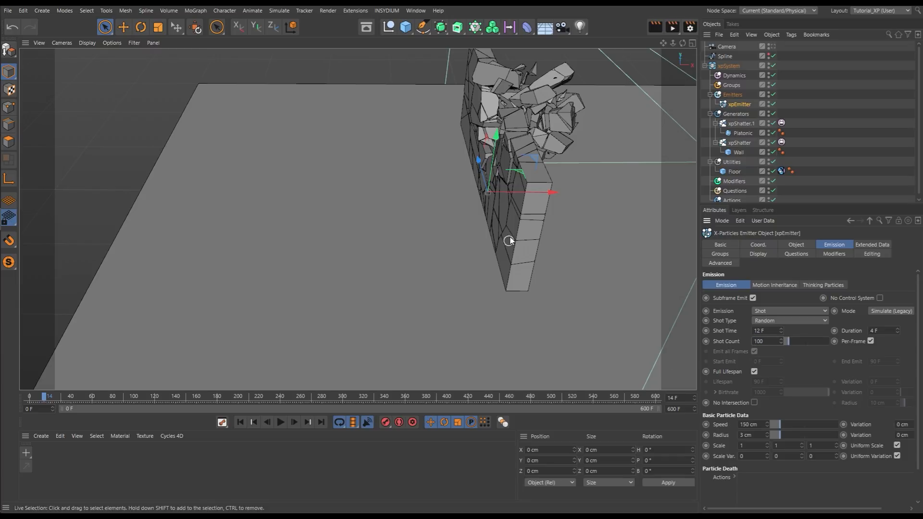
# Play the simulation from the start to examine the particles emitted as the ball breaks through the wall.
pyautogui.keyDown('alt'); pyautogui.moveTo(511, 247); pyautogui.dragTo(269, 217); pyautogui.keyUp('alt')
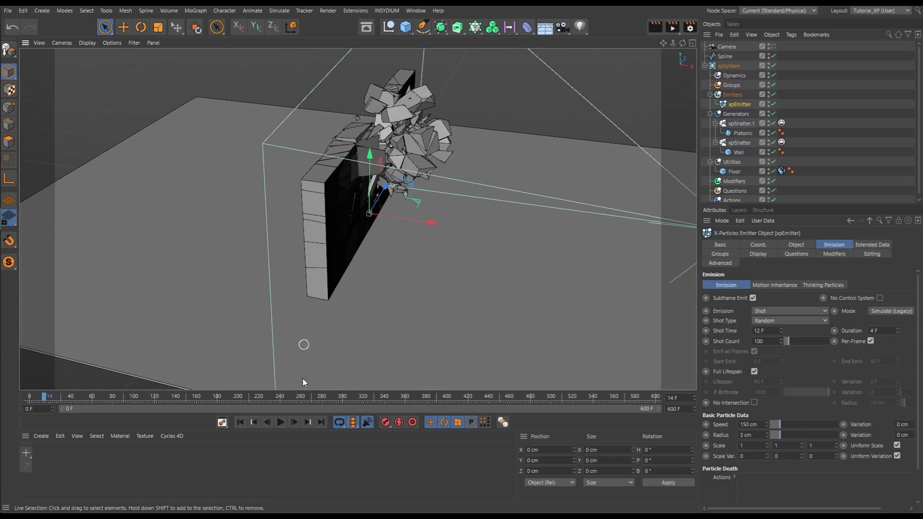
pyautogui.click(241, 422)
pyautogui.click(281, 422)
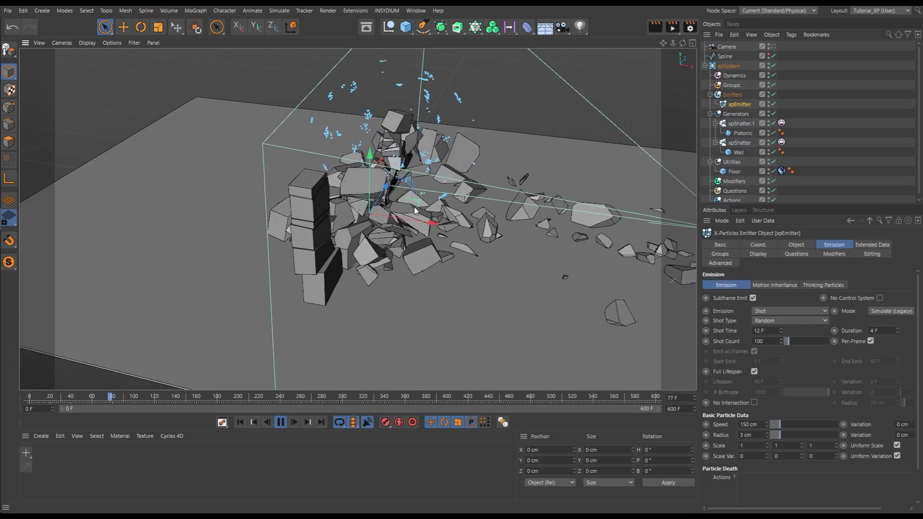
pyautogui.click(246, 424)
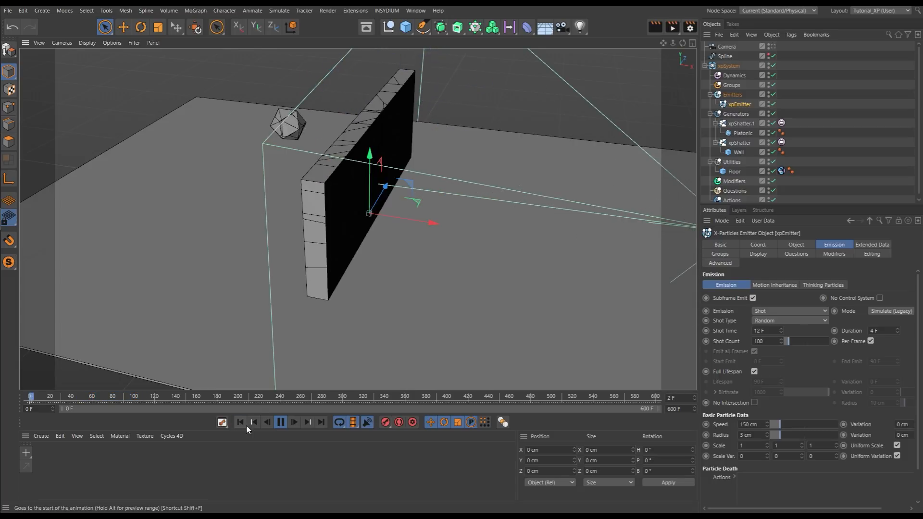
pyautogui.click(282, 422)
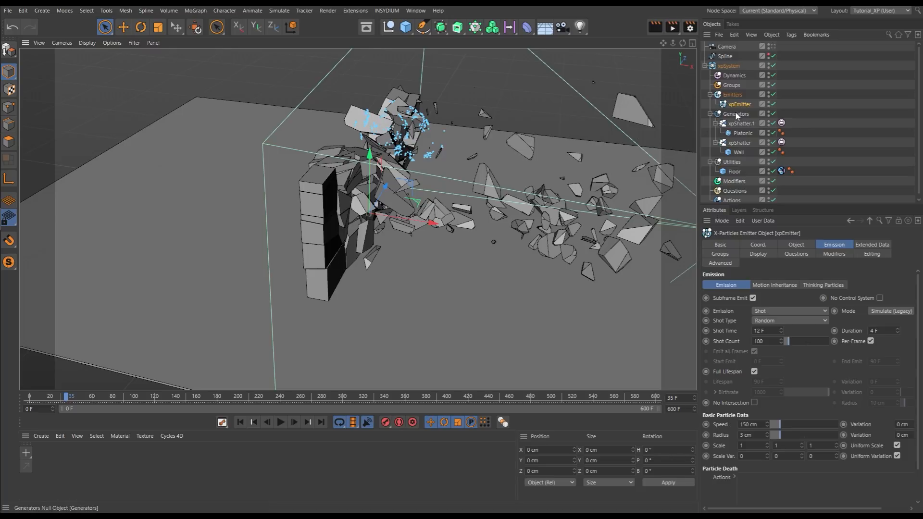
# Add an xpBullet Rigid Body tag to the xpEmitter.
pyautogui.click(791, 35)
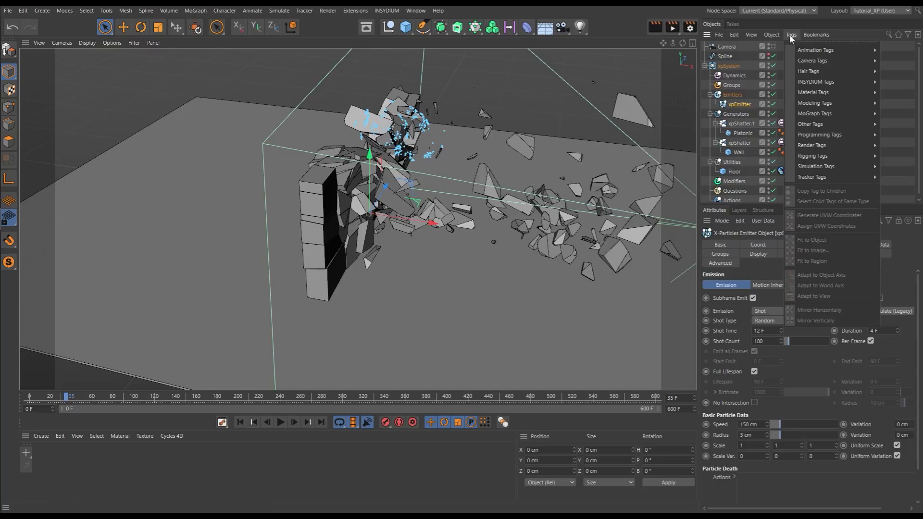
pyautogui.moveTo(816, 81)
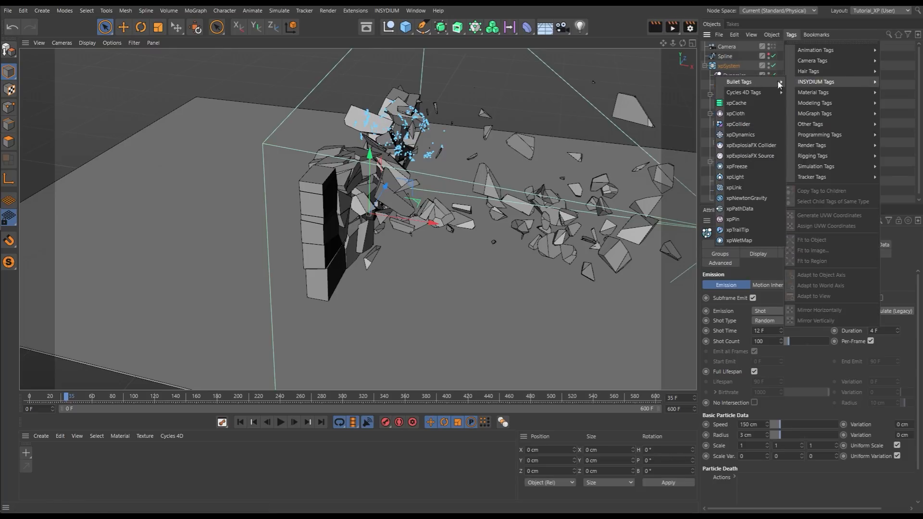
pyautogui.moveTo(765, 82)
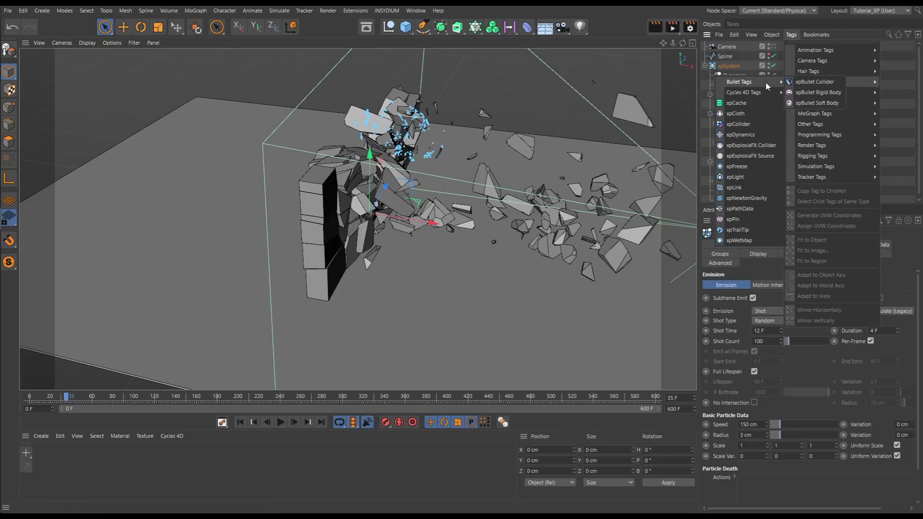
pyautogui.click(827, 94)
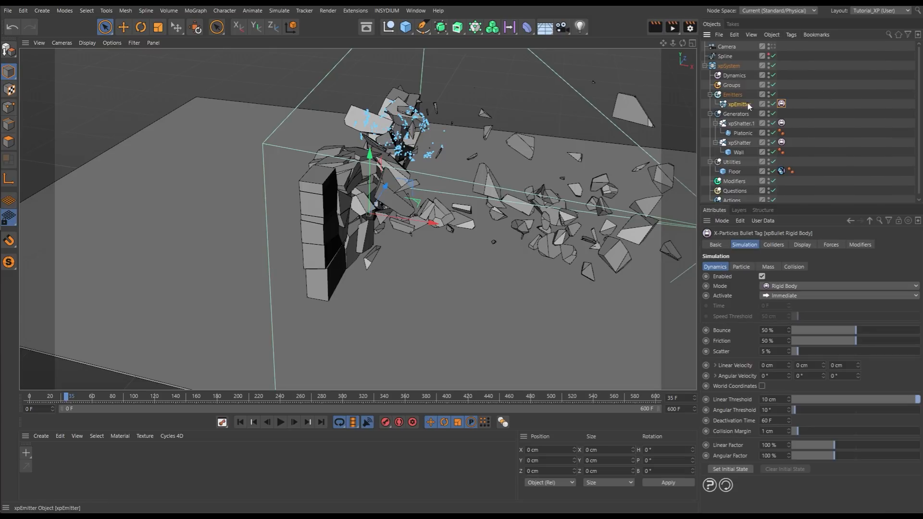
# Replay the simulation from the first frame to check how the particles behave as rigid bodies.
pyautogui.click(240, 423)
pyautogui.click(281, 422)
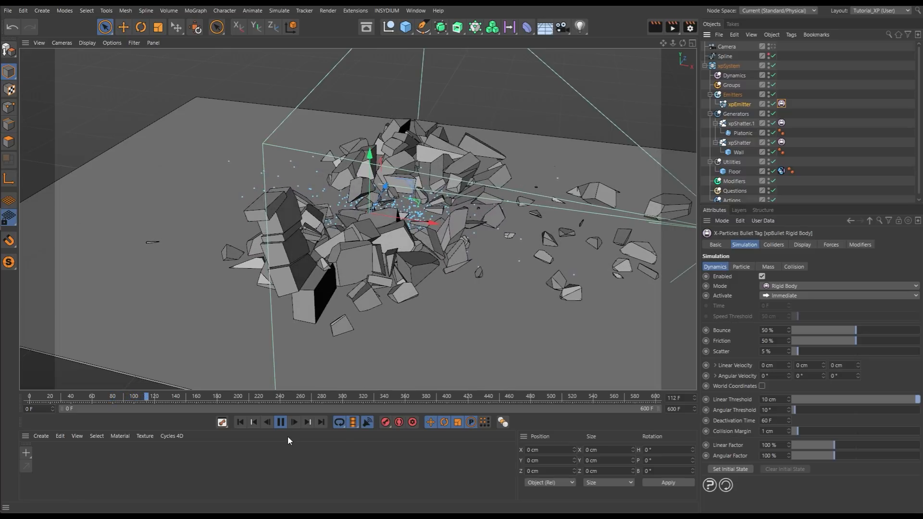
pyautogui.click(280, 422)
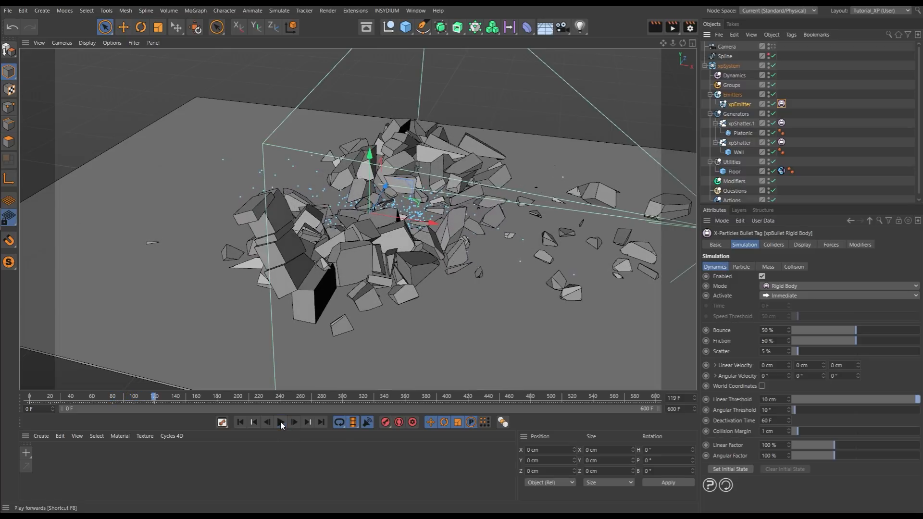
pyautogui.click(240, 422)
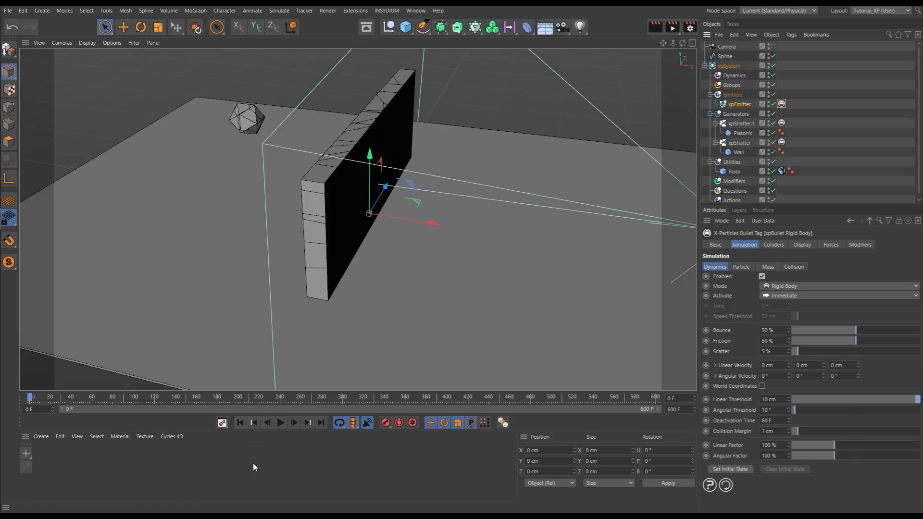
pyautogui.click(280, 423)
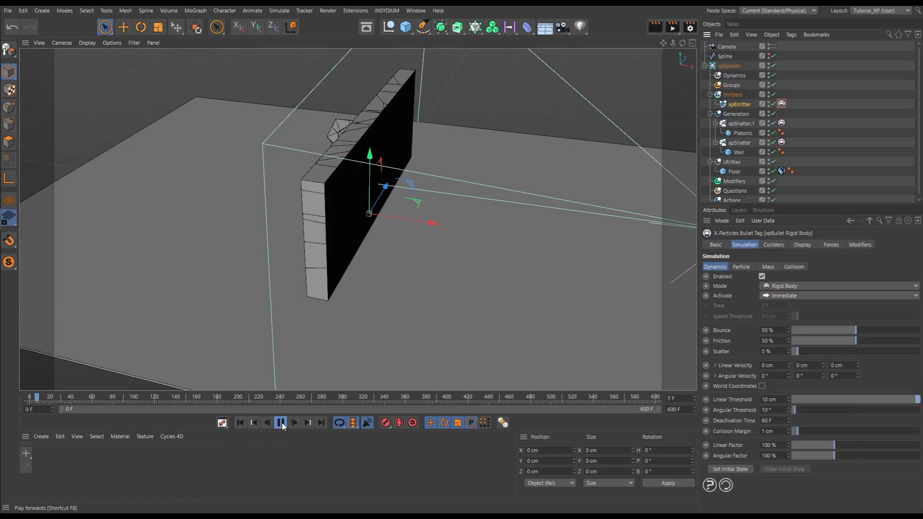
pyautogui.click(281, 423)
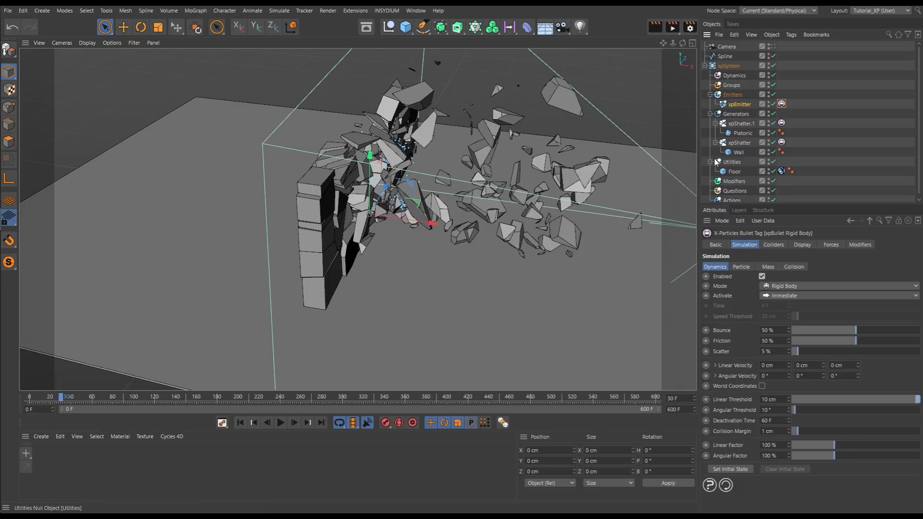
# Set the xpEmitter's Object Chain to Connect Objects and replay the simulation from the start.
pyautogui.click(741, 104)
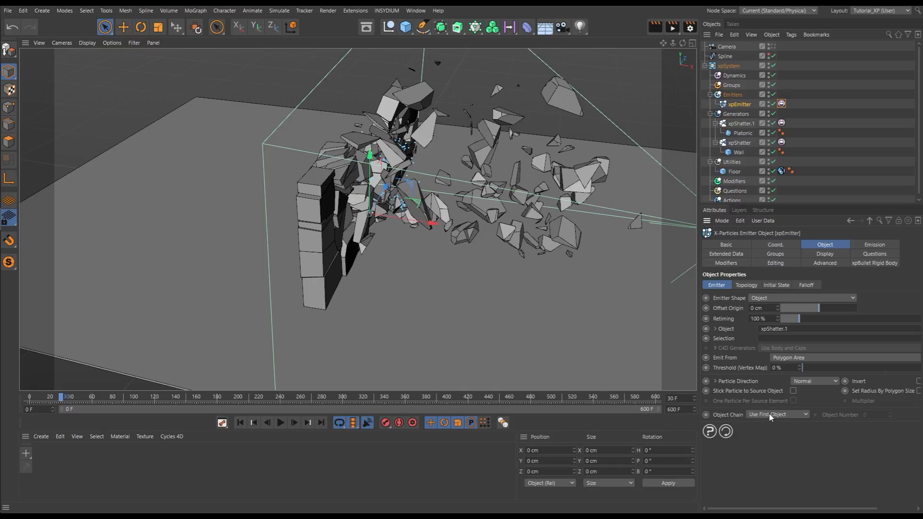
pyautogui.click(792, 414)
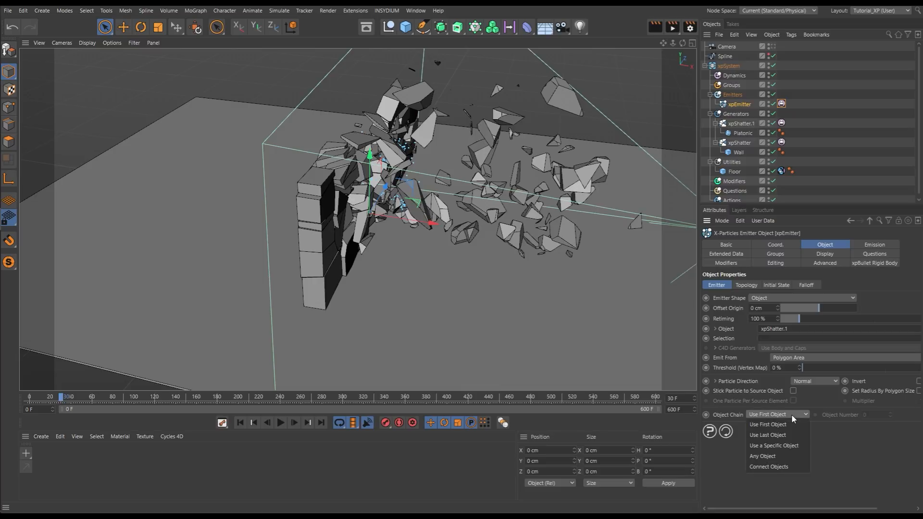
pyautogui.click(777, 467)
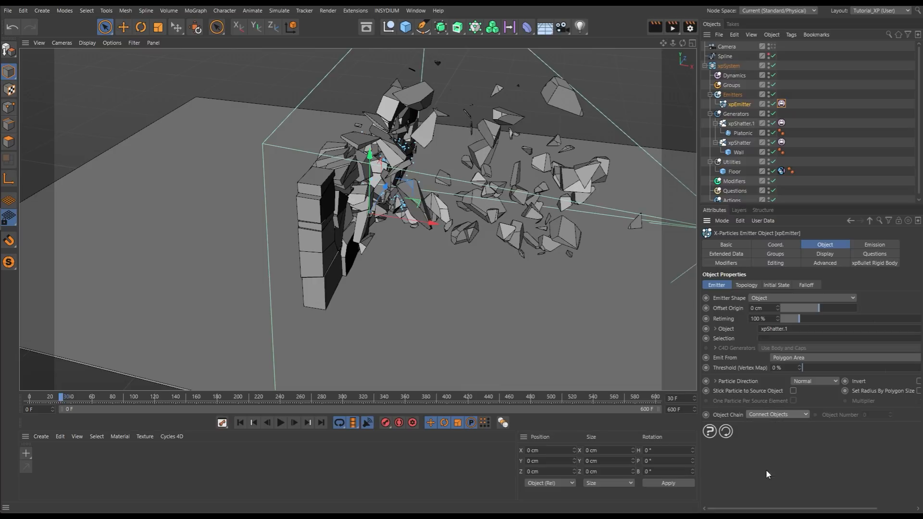
pyautogui.click(241, 425)
pyautogui.click(282, 425)
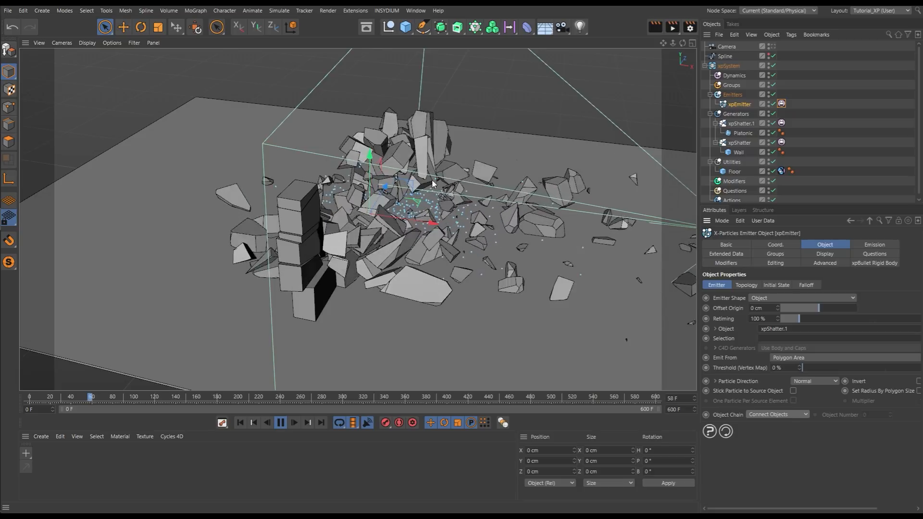
pyautogui.click(281, 424)
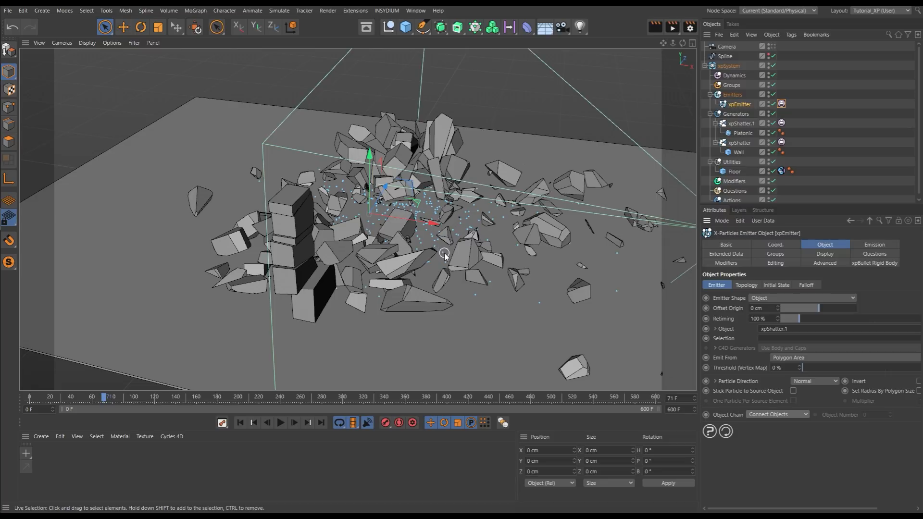
# Enable Use Motion Inheritance in the xpEmitter's emission settings and replay the simulation from the start.
pyautogui.click(866, 246)
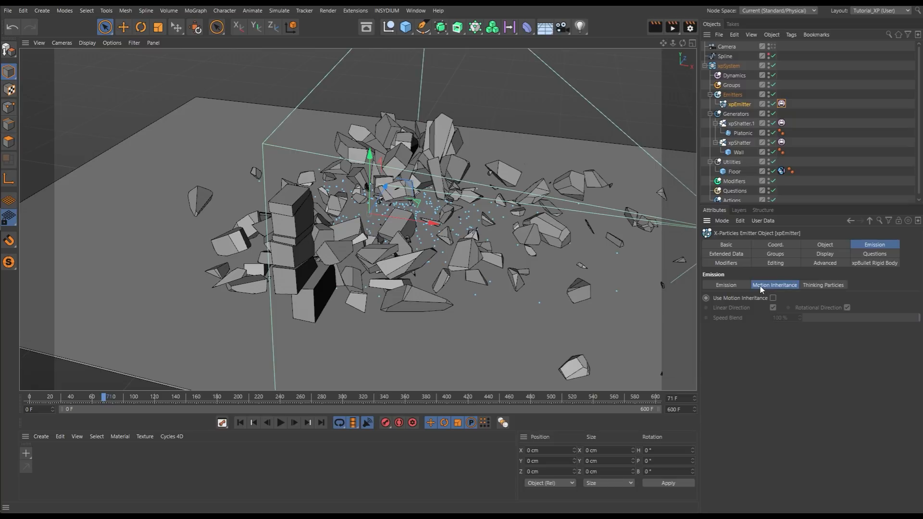
pyautogui.click(720, 286)
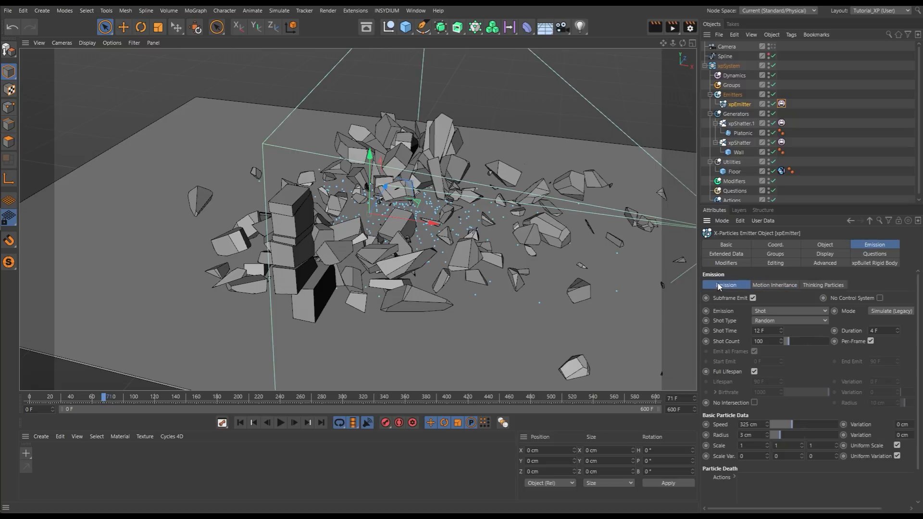
pyautogui.click(775, 287)
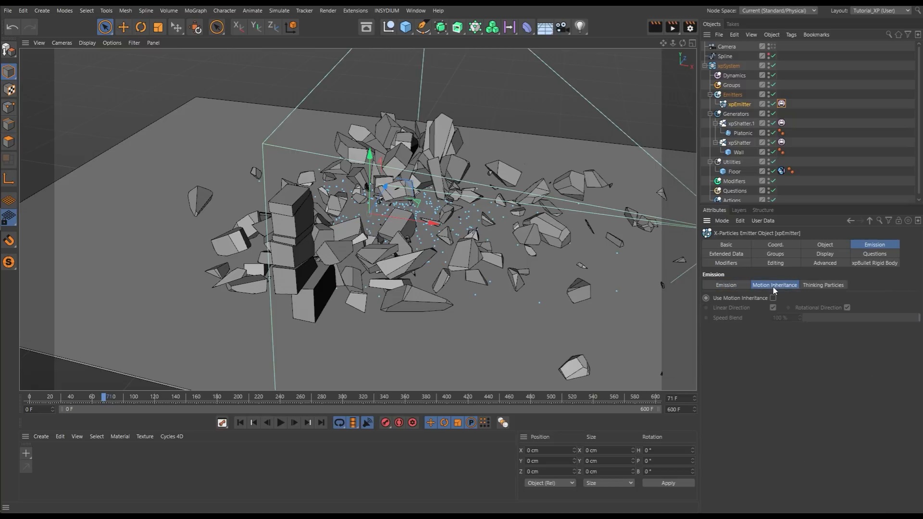
pyautogui.click(773, 298)
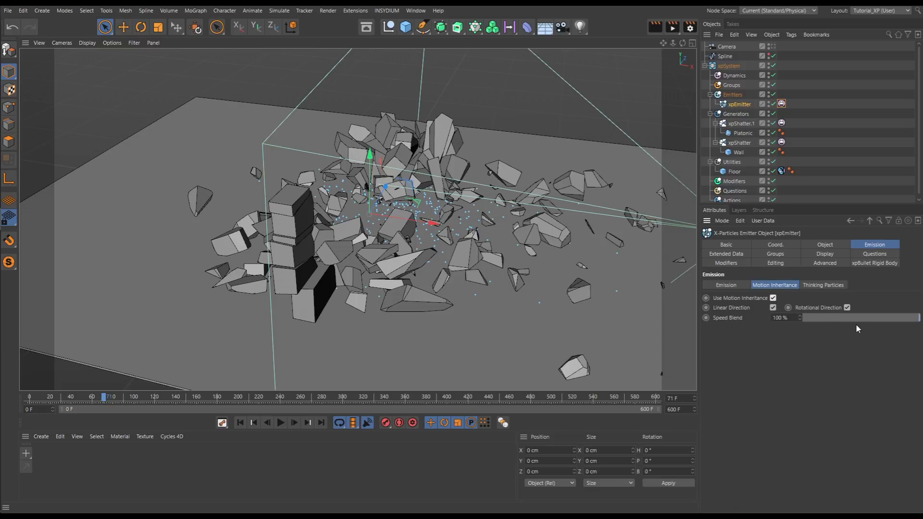
pyautogui.click(240, 423)
pyautogui.click(282, 423)
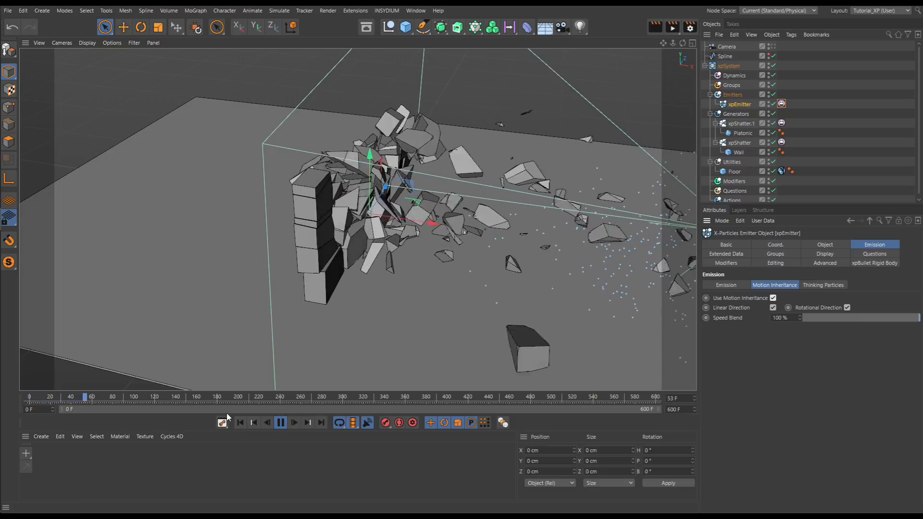
pyautogui.click(240, 423)
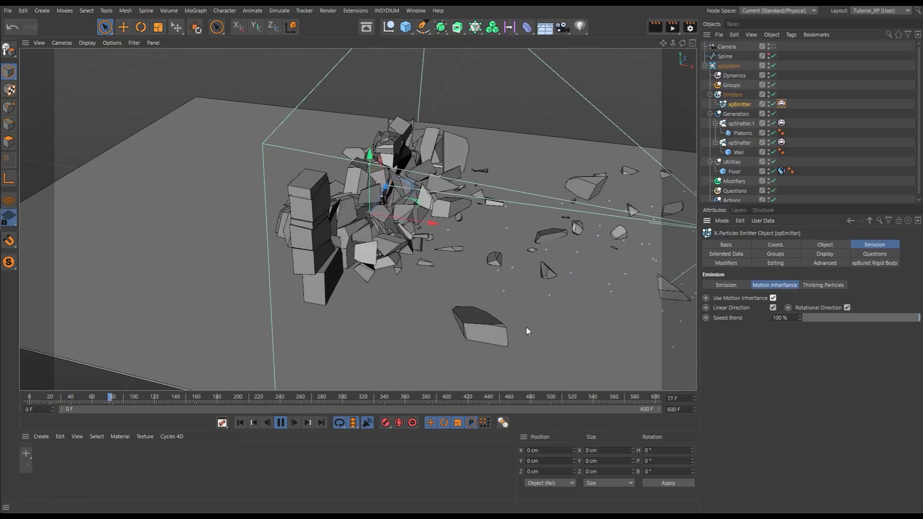
pyautogui.click(240, 423)
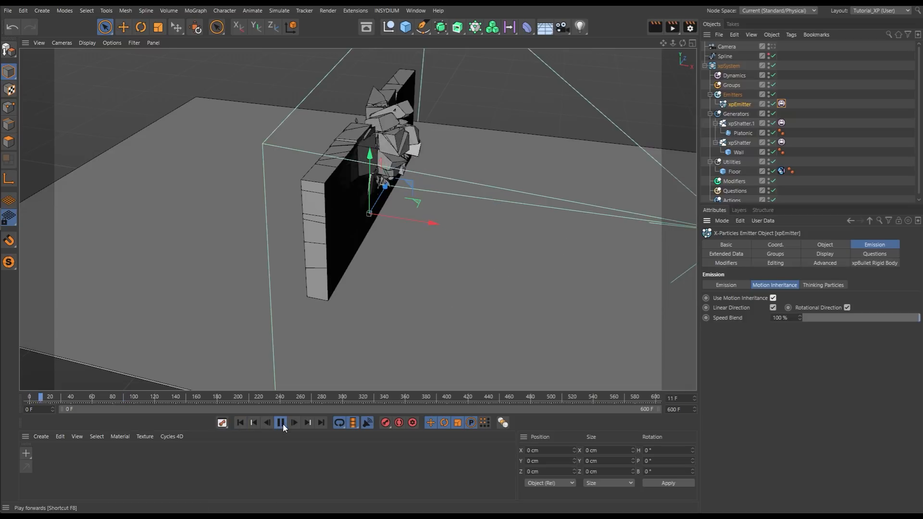
# Set the xpEmitter's motion inheritance Speed Blend to 80% and replay the simulation from the start.
pyautogui.click(280, 422)
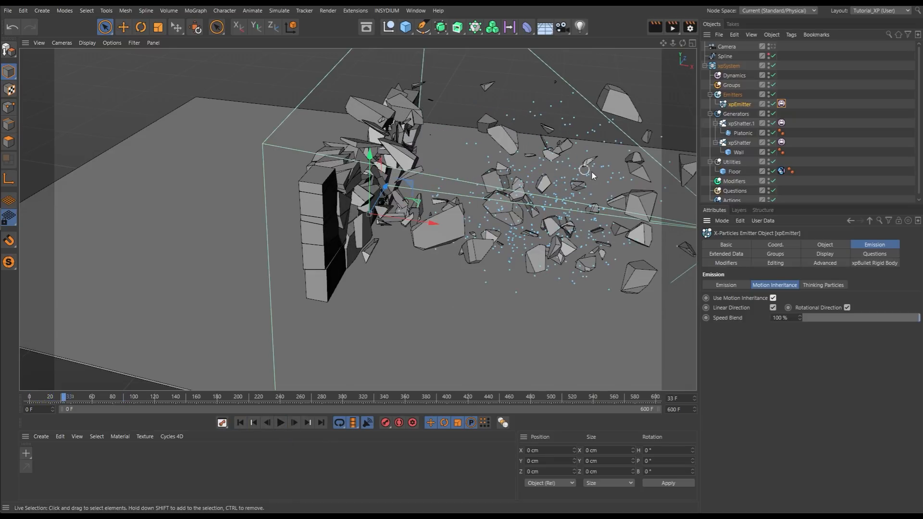
pyautogui.moveTo(916, 318); pyautogui.dragTo(897, 318)
pyautogui.click(244, 422)
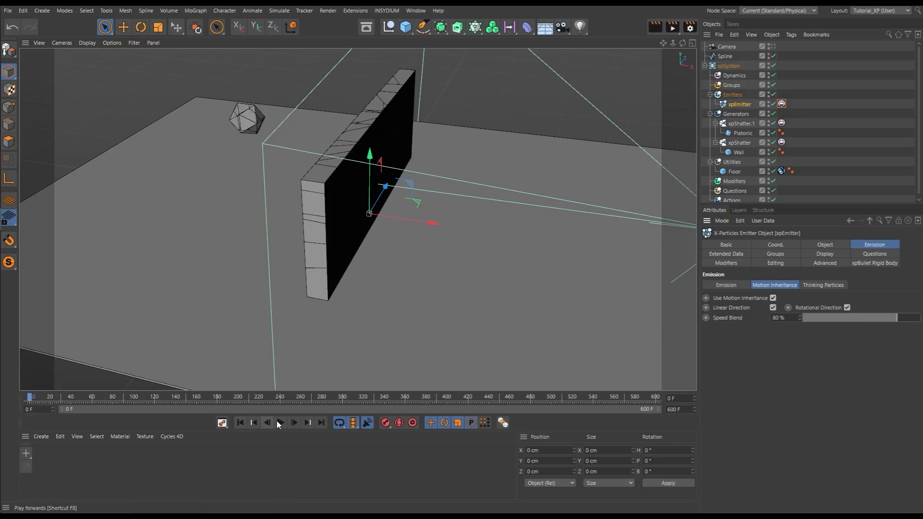
pyautogui.click(278, 422)
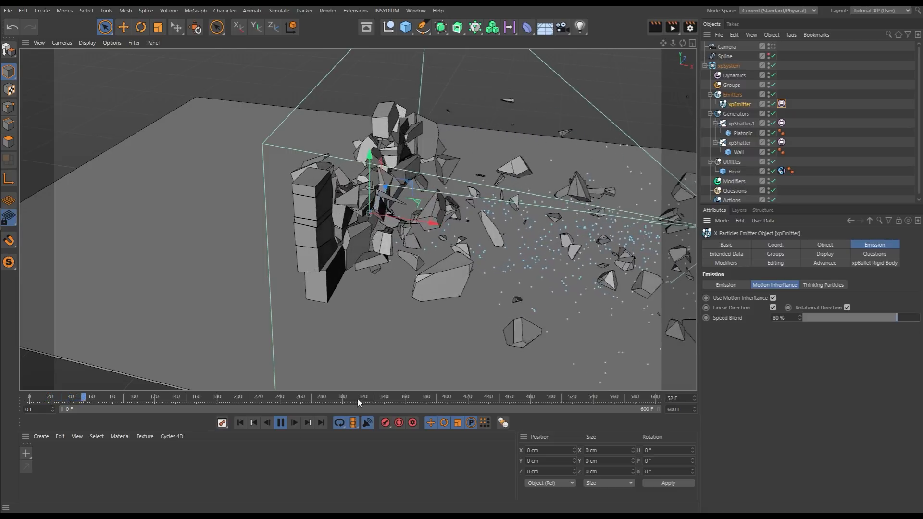
pyautogui.click(281, 422)
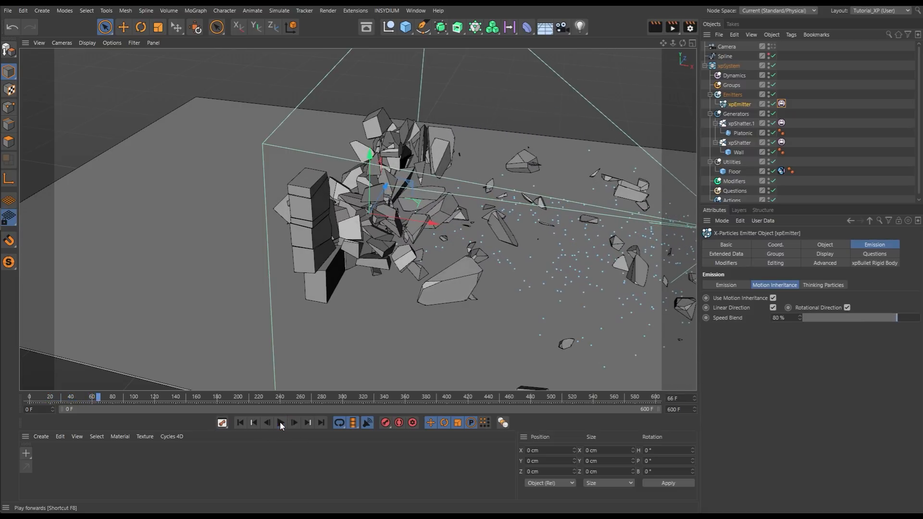
# Look through the scene Camera and replay the simulation from the first frame to check the debris particles.
pyautogui.click(772, 47)
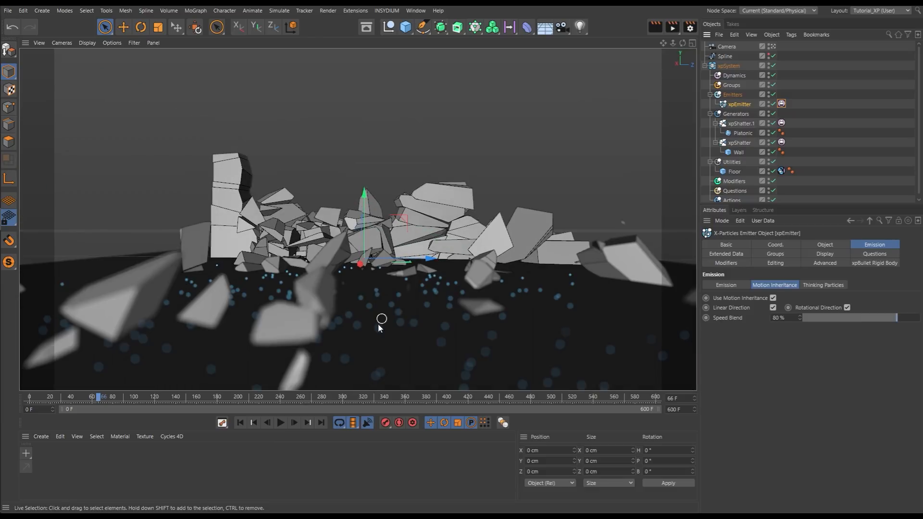
pyautogui.click(240, 423)
pyautogui.click(281, 423)
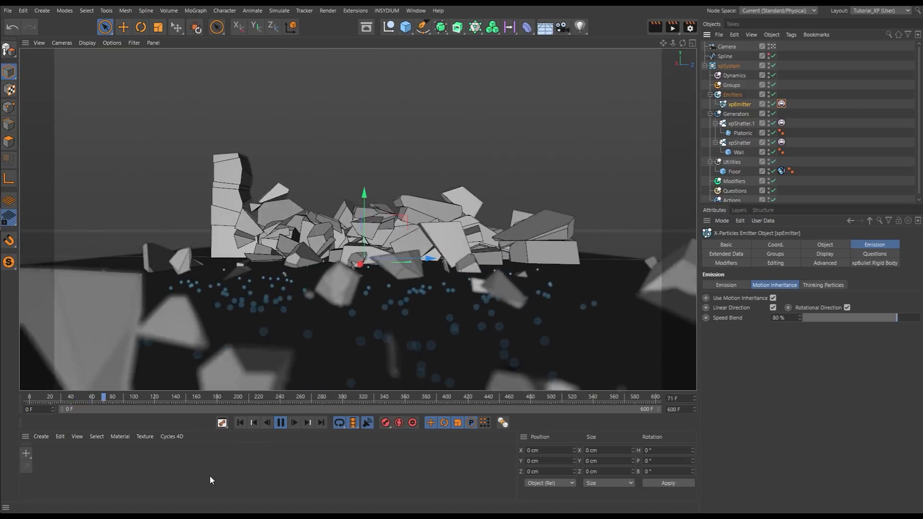
pyautogui.click(240, 423)
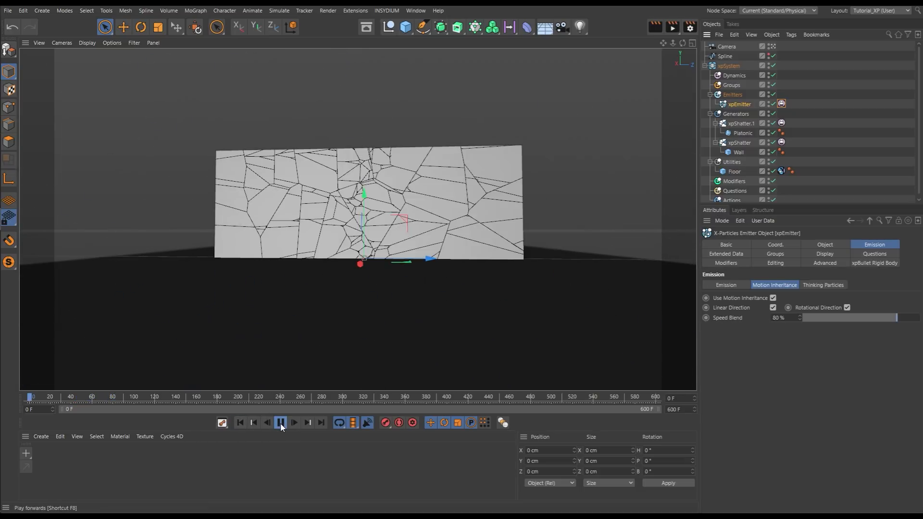
pyautogui.click(281, 423)
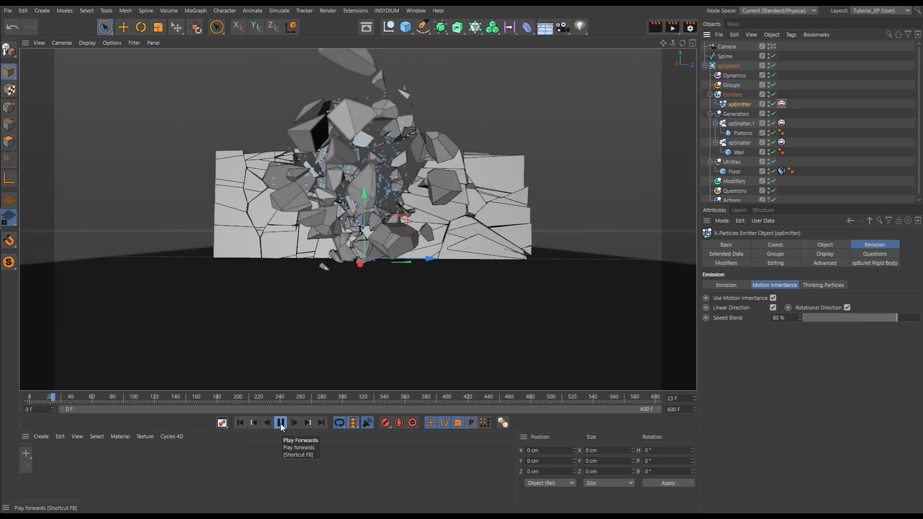
pyautogui.click(281, 423)
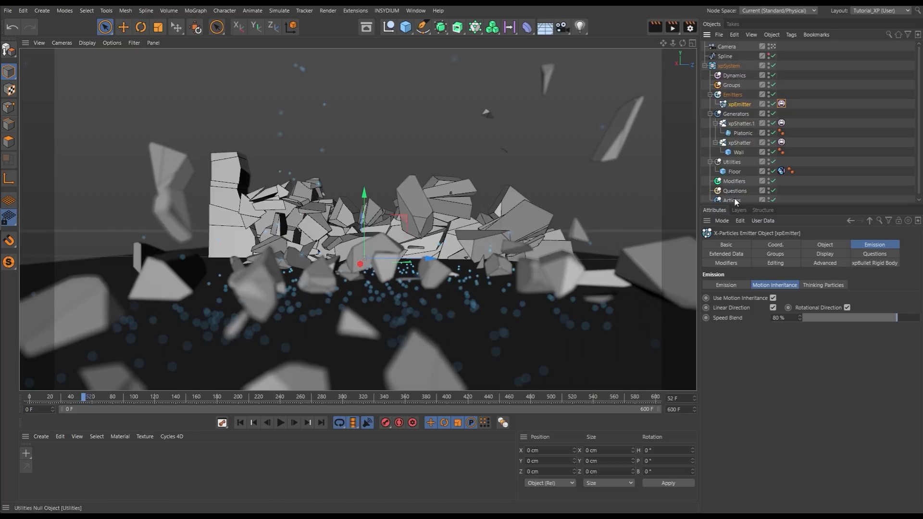
# Set the xpEmitter's Shot Count to 700 and replay the simulation from the start.
pyautogui.click(725, 286)
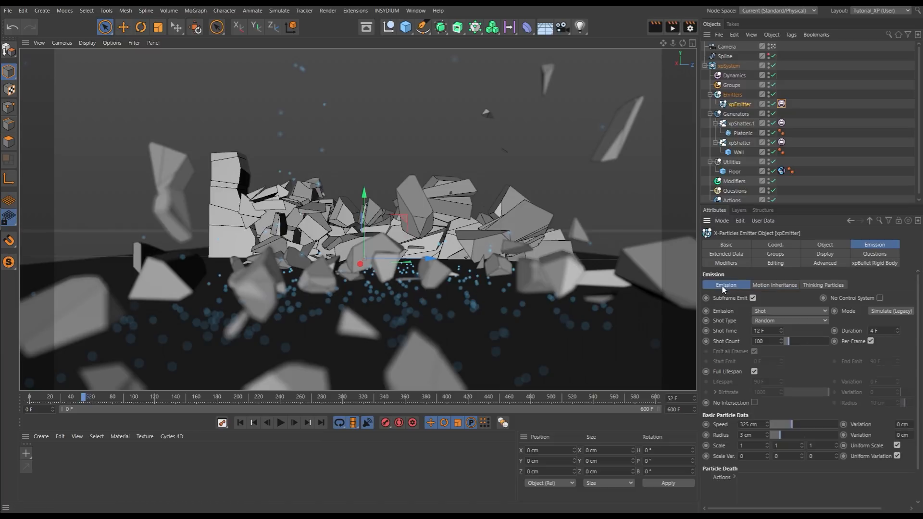
pyautogui.doubleClick(764, 342)
pyautogui.write('700')
pyautogui.press('Return')
pyautogui.click(240, 423)
pyautogui.click(280, 423)
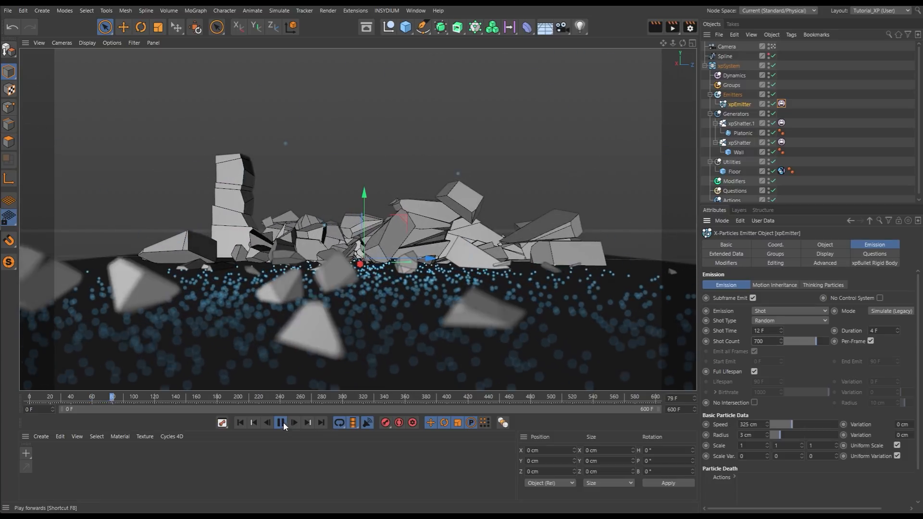
pyautogui.click(282, 423)
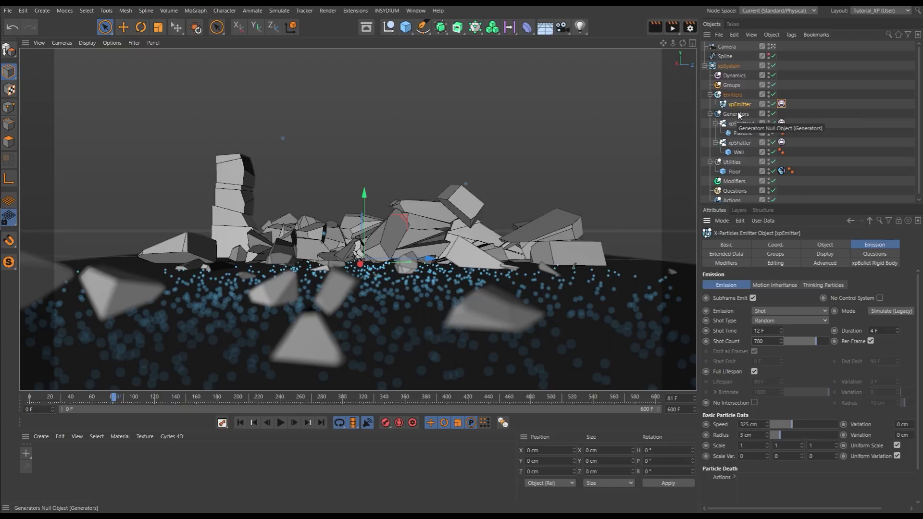
# Set Bounce to 5% and Friction to 90% in the xpEmitter's Bullet tag, keep Scatter at 5%, and replay the simulation.
pyautogui.click(782, 104)
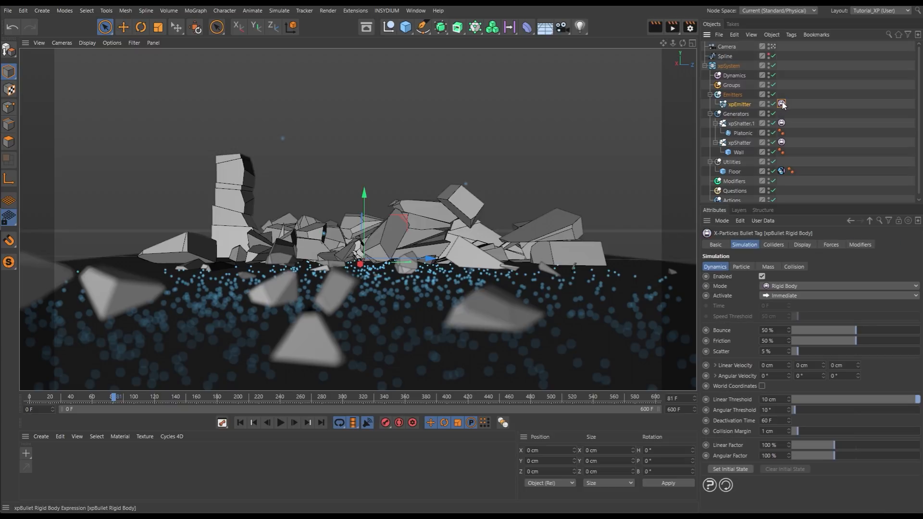
pyautogui.moveTo(815, 330); pyautogui.dragTo(813, 334)
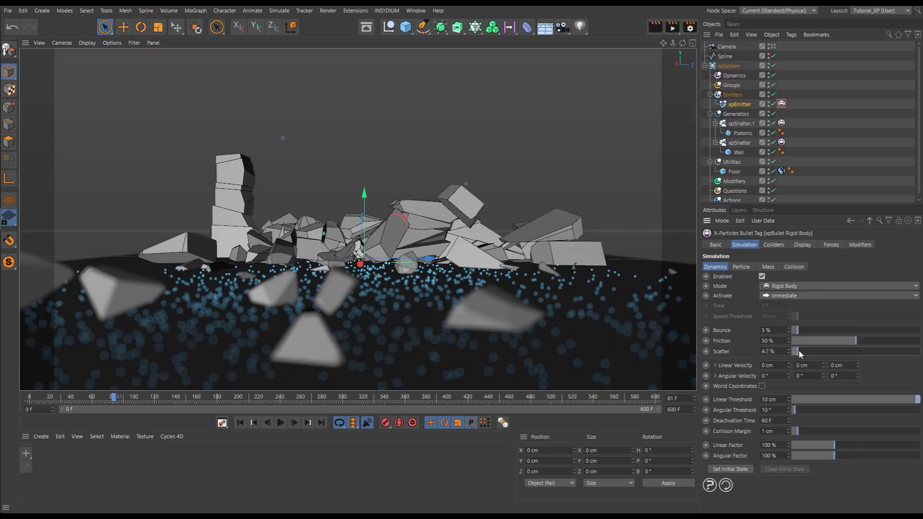
pyautogui.moveTo(799, 351); pyautogui.dragTo(798, 350)
pyautogui.moveTo(863, 343); pyautogui.dragTo(907, 341)
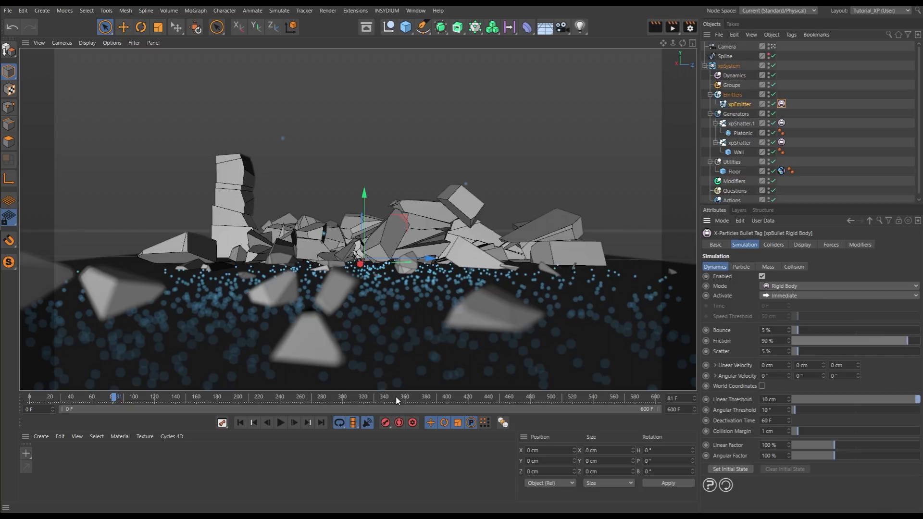
pyautogui.click(240, 423)
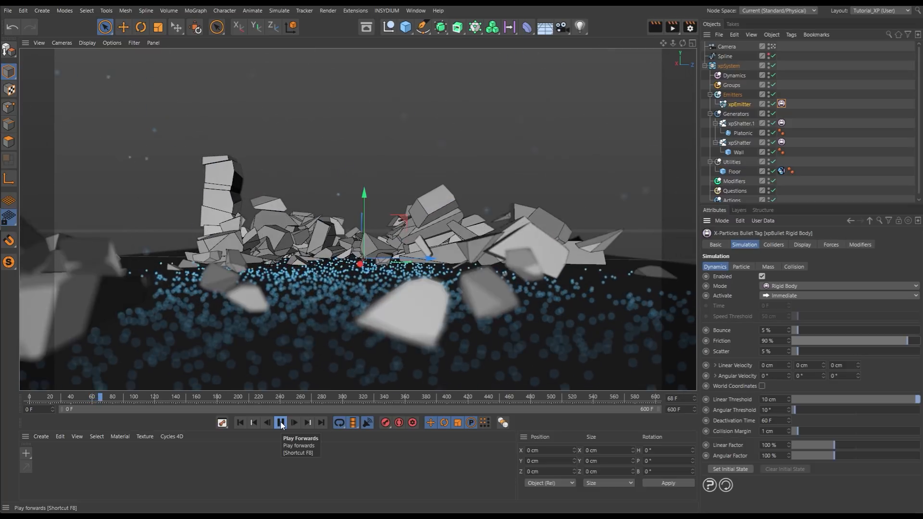
pyautogui.click(282, 423)
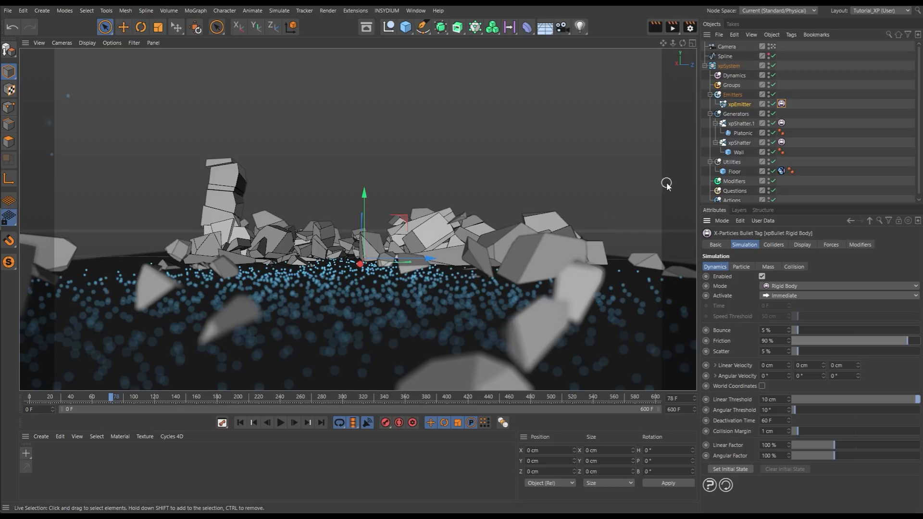
# Set the xpEmitter's particle Friction to 94% and Bounce to 12% in its physical data, and replay the simulation.
pyautogui.click(740, 105)
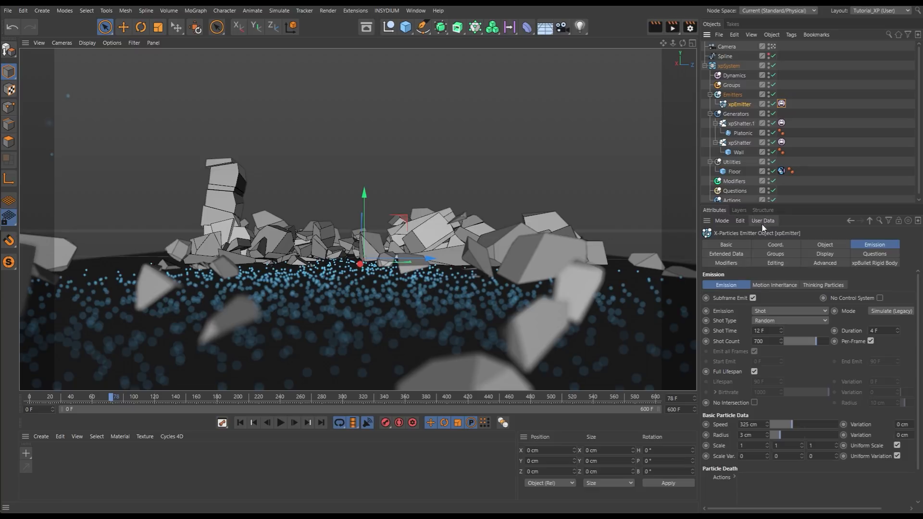
pyautogui.click(731, 255)
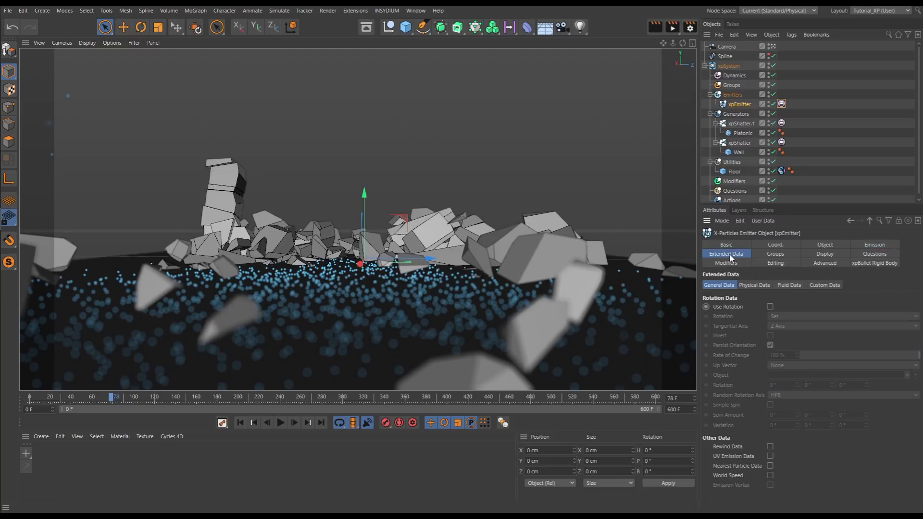
pyautogui.click(748, 286)
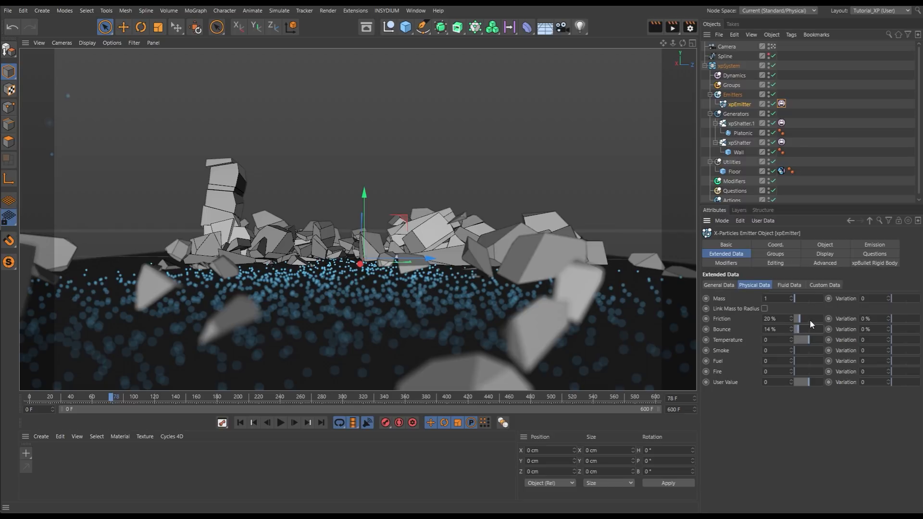
pyautogui.moveTo(810, 319); pyautogui.dragTo(819, 319)
pyautogui.moveTo(798, 331); pyautogui.dragTo(796, 331)
pyautogui.click(241, 423)
pyautogui.click(281, 422)
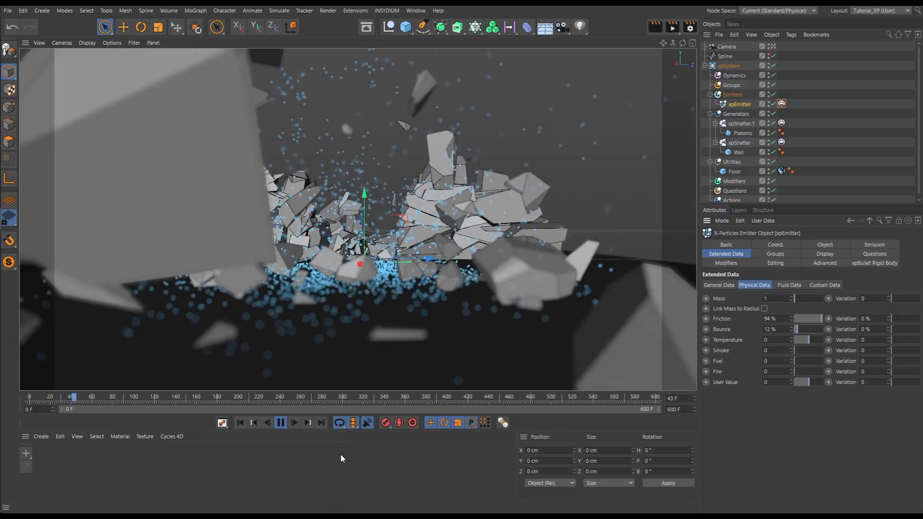
pyautogui.click(281, 423)
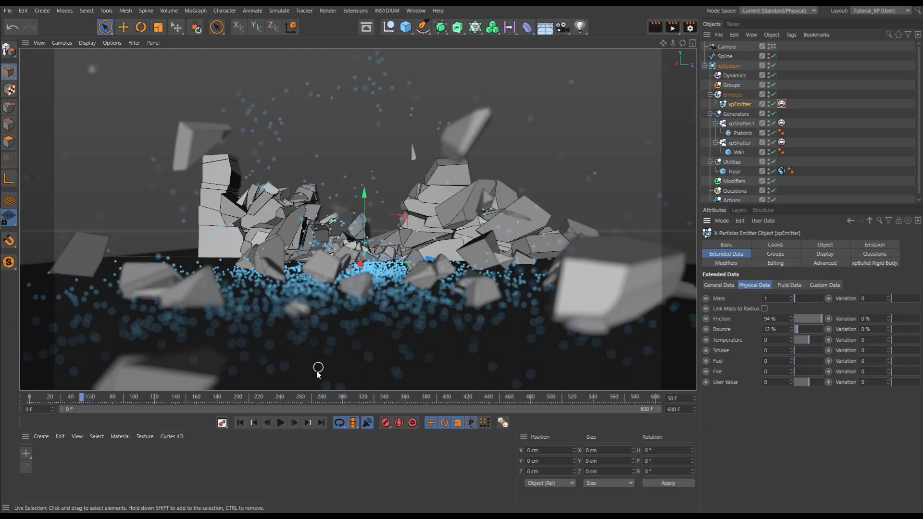
# Return to the first frame and disable both xpShatter generators together with their Platonic and Wall objects.
pyautogui.click(240, 422)
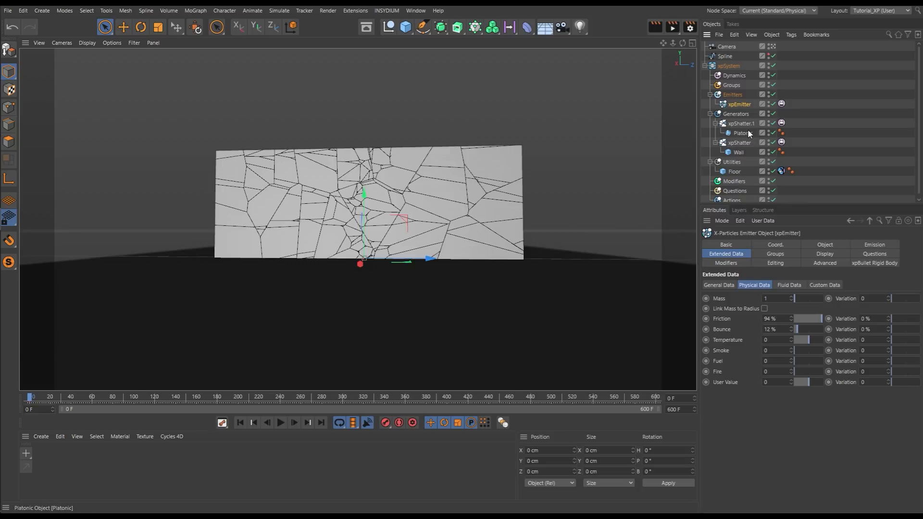
pyautogui.click(773, 132)
pyautogui.click(773, 142)
pyautogui.click(773, 152)
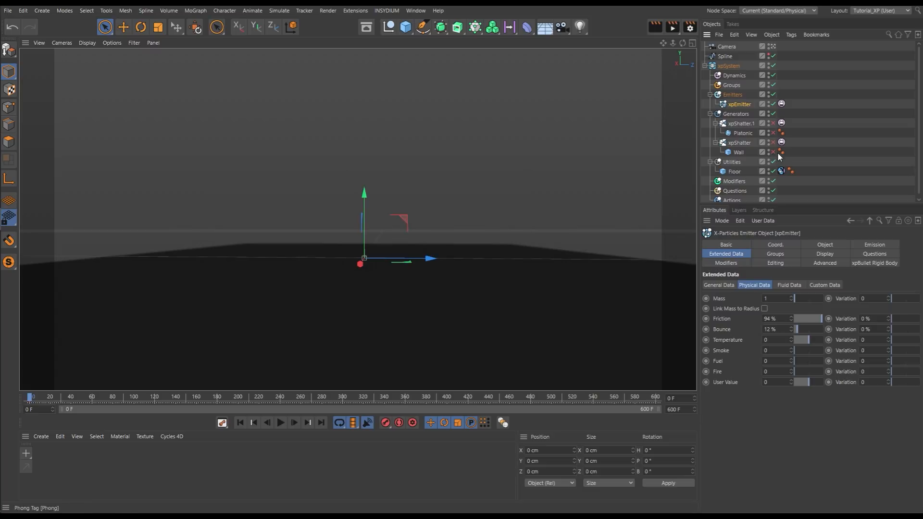
# Add a Protection tag to the Camera to lock its position, scale and rotation.
pyautogui.click(732, 46)
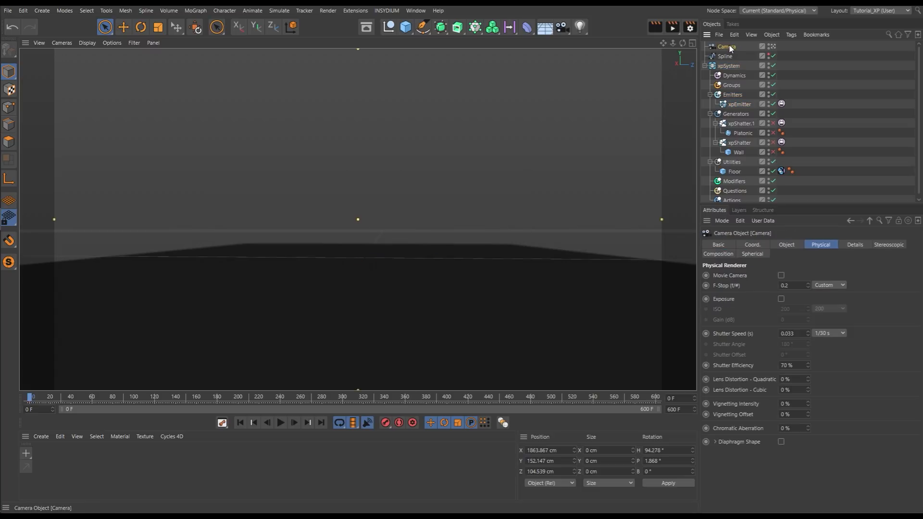
pyautogui.click(791, 35)
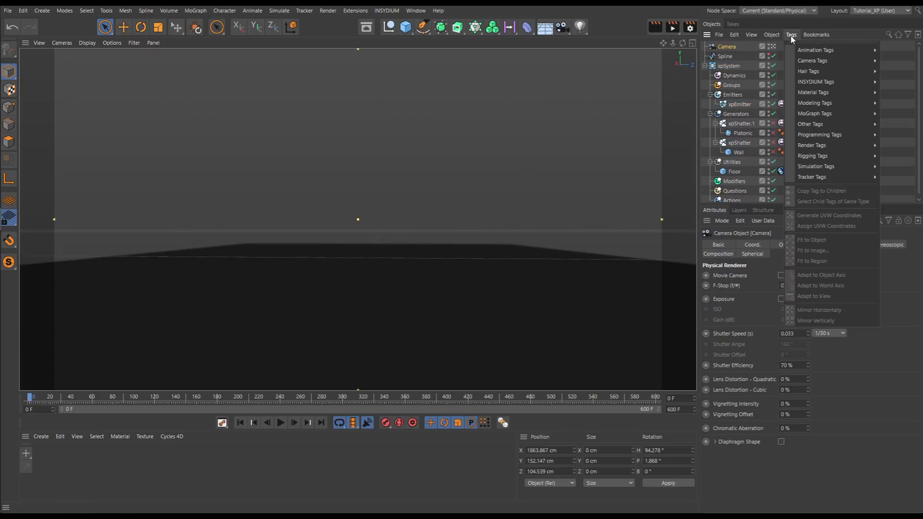
pyautogui.moveTo(812, 156)
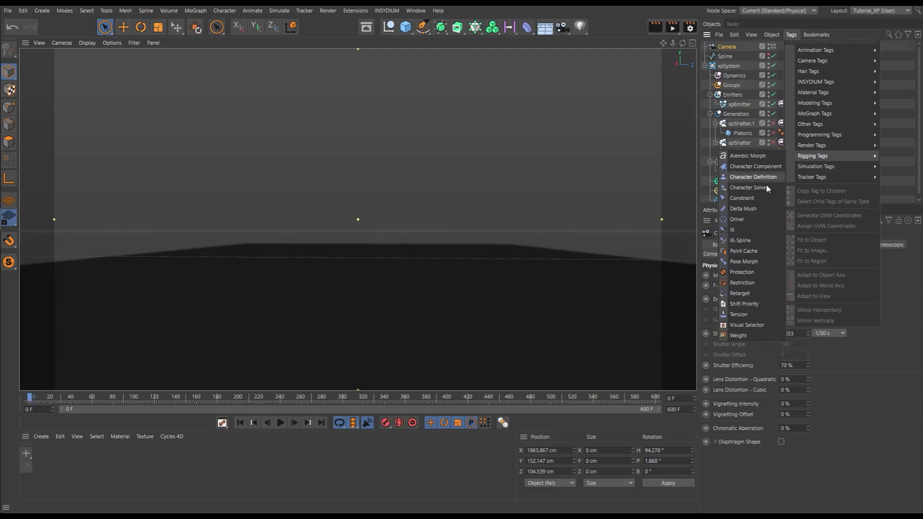
pyautogui.click(742, 272)
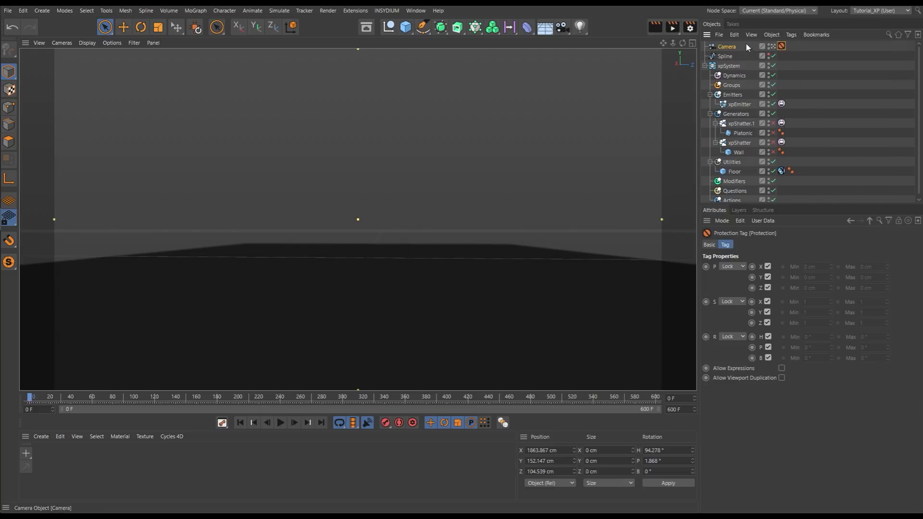
# Leave the camera view, add a Platonic object and raise it above the floor to a Y position of about 436 cm.
pyautogui.click(772, 46)
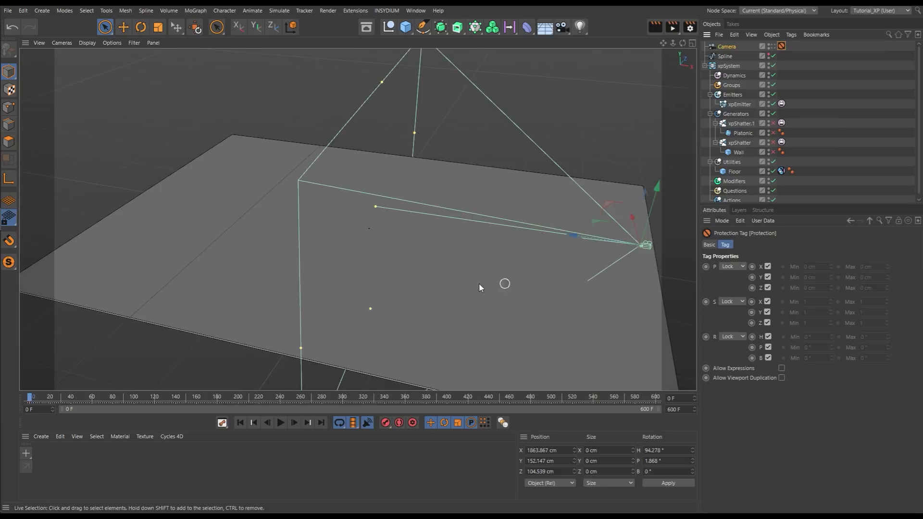
pyautogui.keyDown('alt'); pyautogui.moveTo(371, 251); pyautogui.dragTo(392, 246, button='right'); pyautogui.keyUp('alt')
pyautogui.keyDown('alt'); pyautogui.moveTo(392, 246); pyautogui.dragTo(359, 278); pyautogui.keyUp('alt')
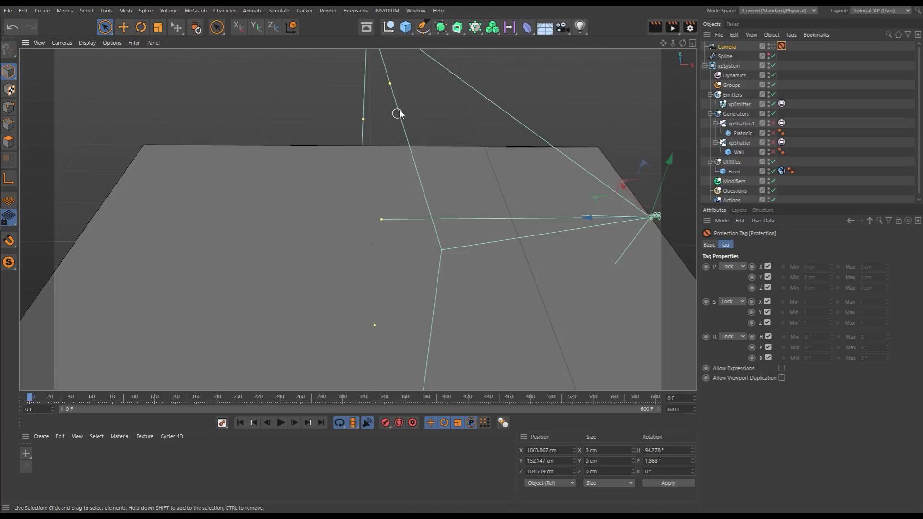
pyautogui.click(406, 27)
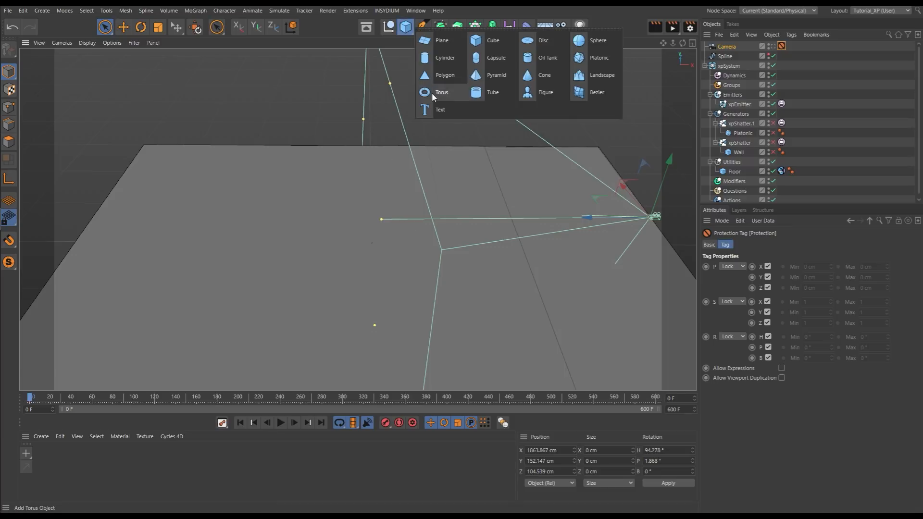
pyautogui.click(595, 61)
pyautogui.moveTo(372, 198); pyautogui.dragTo(373, 145)
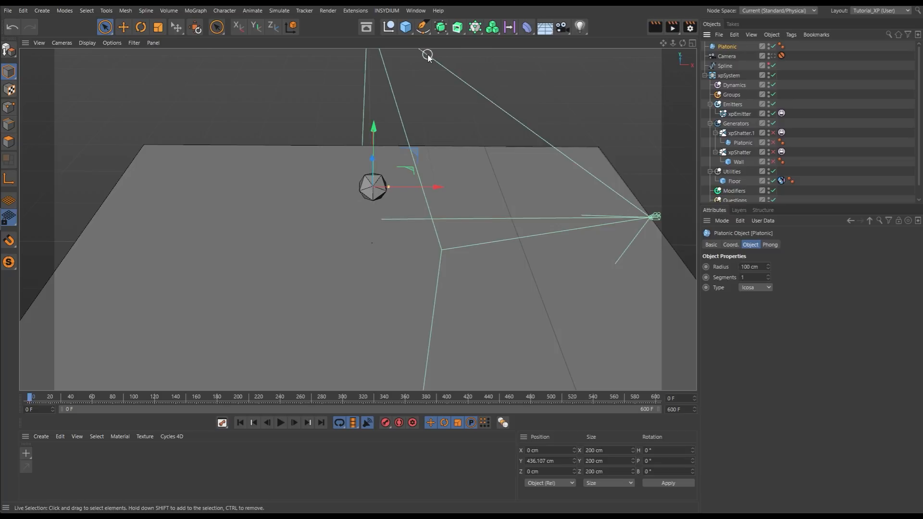
# Add a new X-Particles xpShatter generator to the scene.
pyautogui.click(386, 10)
pyautogui.moveTo(394, 60)
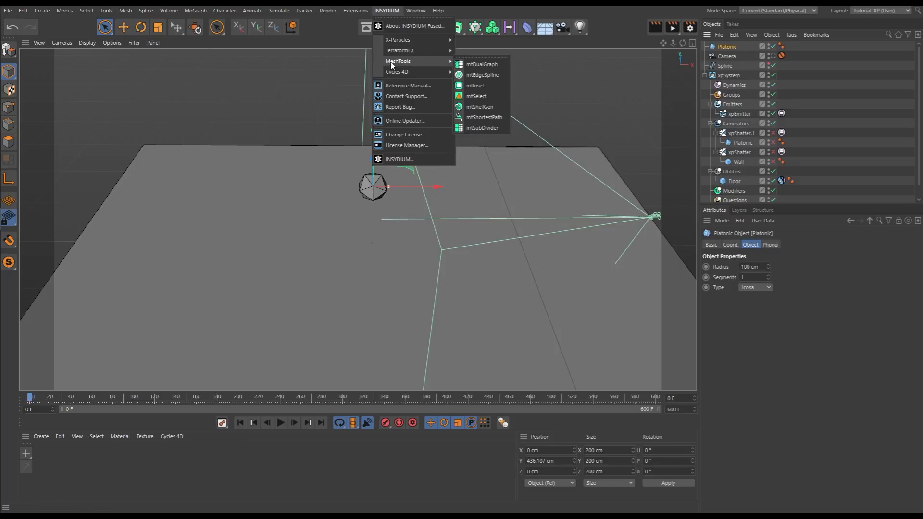
pyautogui.moveTo(427, 39)
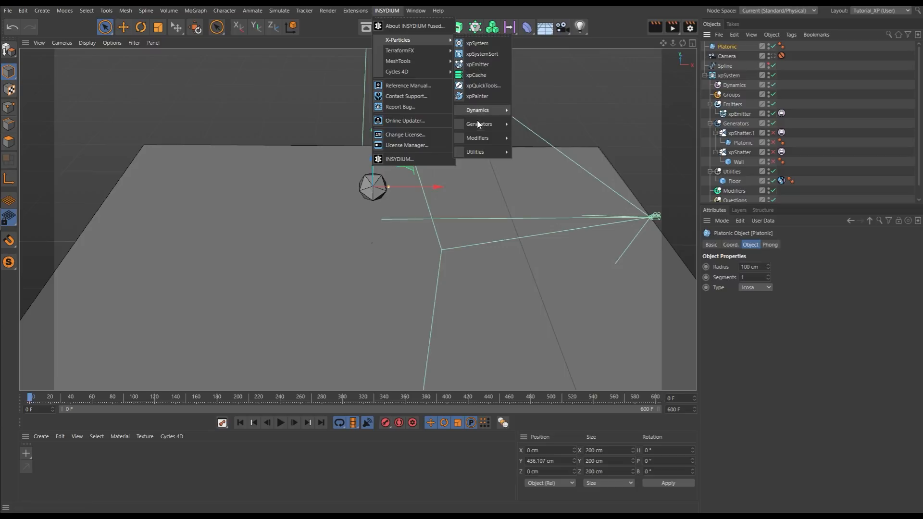
pyautogui.moveTo(479, 124)
pyautogui.click(533, 223)
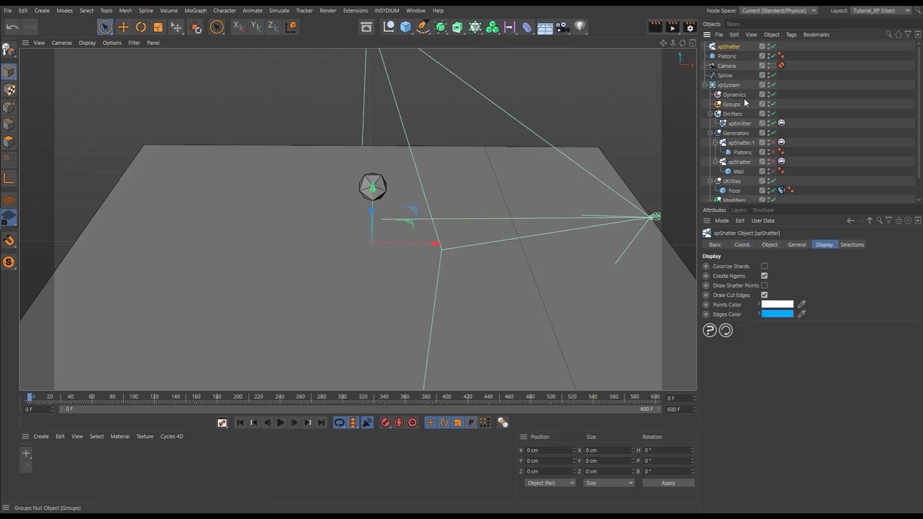
# Make the new Platonic object a child of the new xpShatter generator so that it gets fractured.
pyautogui.moveTo(727, 58); pyautogui.dragTo(729, 46)
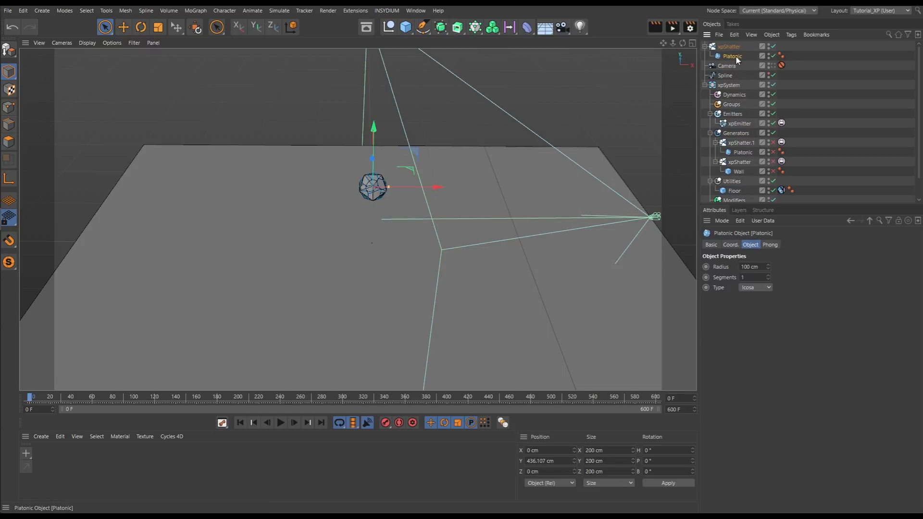
pyautogui.scroll(5, 389, 183)
pyautogui.moveTo(385, 179)
pyautogui.keyDown('alt'); pyautogui.mouseDown()
pyautogui.moveTo(468, 203)
pyautogui.moveTo(469, 171)
pyautogui.moveTo(388, 181)
pyautogui.mouseUp(); pyautogui.keyUp('alt')
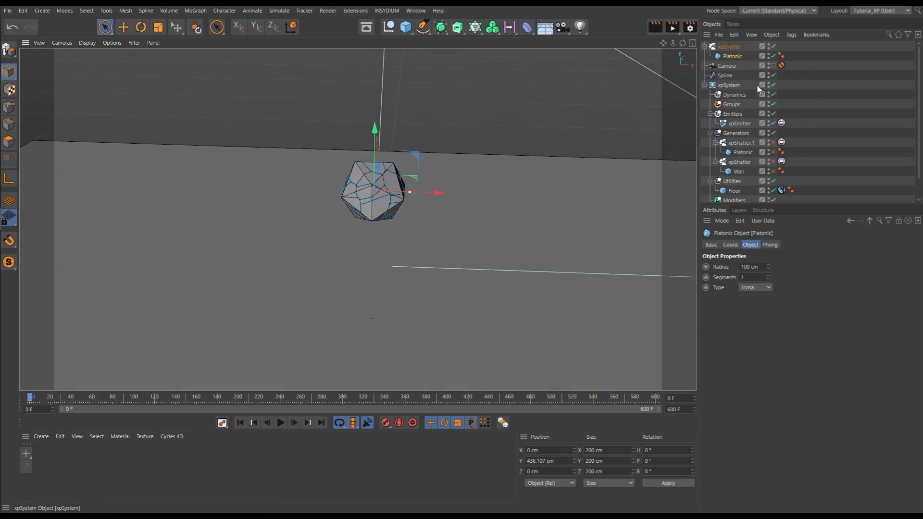
# Add an xpBullet Rigid Body tag to the new xpShatter generator.
pyautogui.click(730, 47)
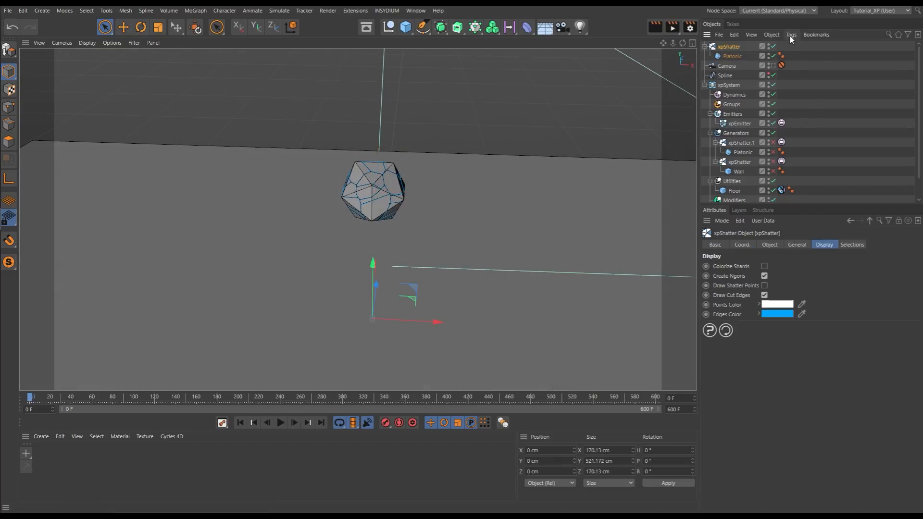
pyautogui.click(790, 35)
pyautogui.moveTo(812, 83)
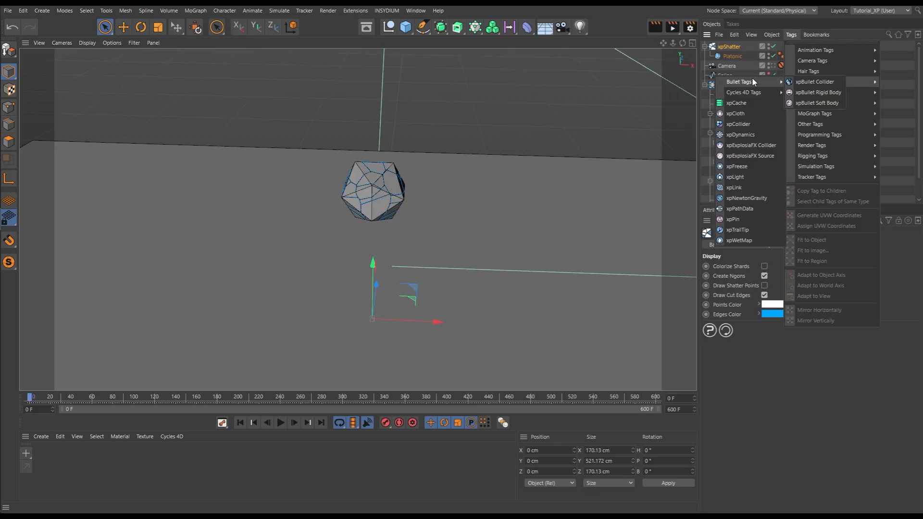
pyautogui.click(827, 93)
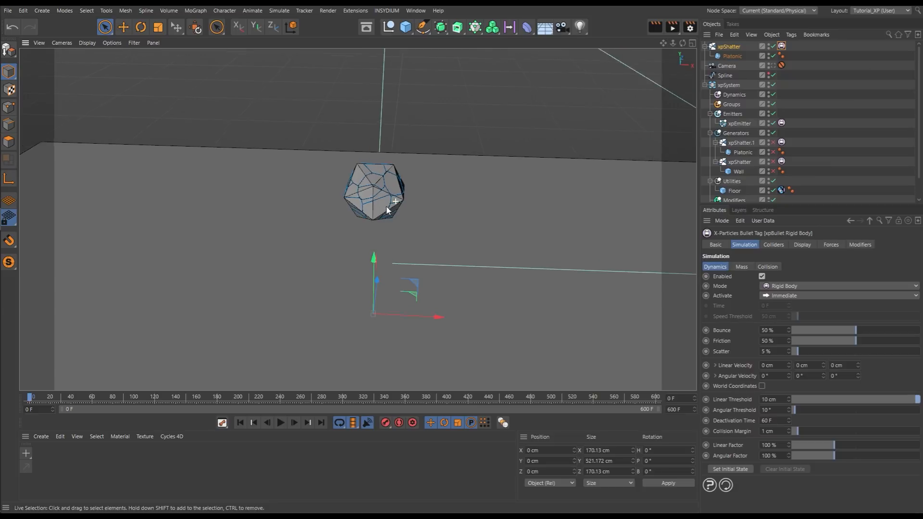
# Play the simulation so the shattered Platonic drops onto the floor, and stop it at frame 137.
pyautogui.scroll(-2, 391, 206)
pyautogui.keyDown('alt'); pyautogui.moveTo(391, 206); pyautogui.dragTo(361, 163, button='middle'); pyautogui.keyUp('alt')
pyautogui.click(280, 425)
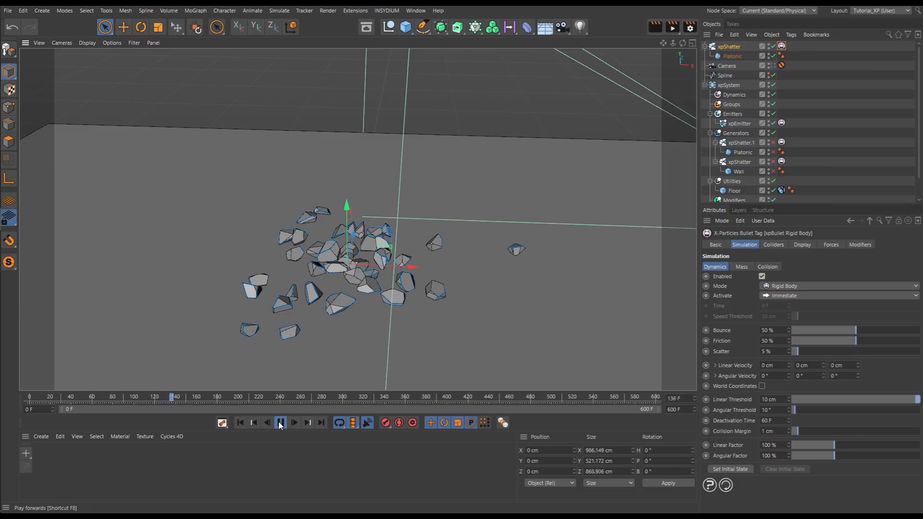
pyautogui.click(281, 424)
pyautogui.keyDown('alt'); pyautogui.moveTo(325, 247); pyautogui.dragTo(500, 231); pyautogui.keyUp('alt')
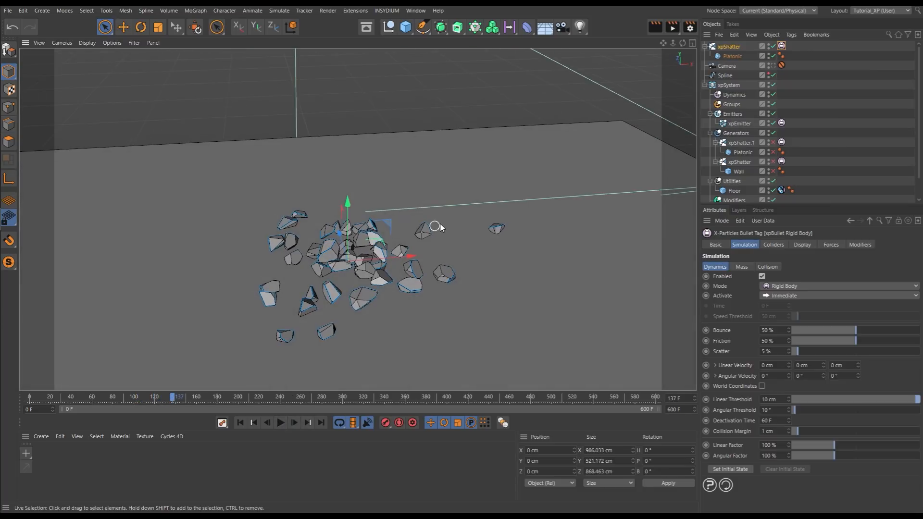
# Remove the rigid body tag from the new xpShatter, make the generator editable and expand its list of shards.
pyautogui.click(733, 47)
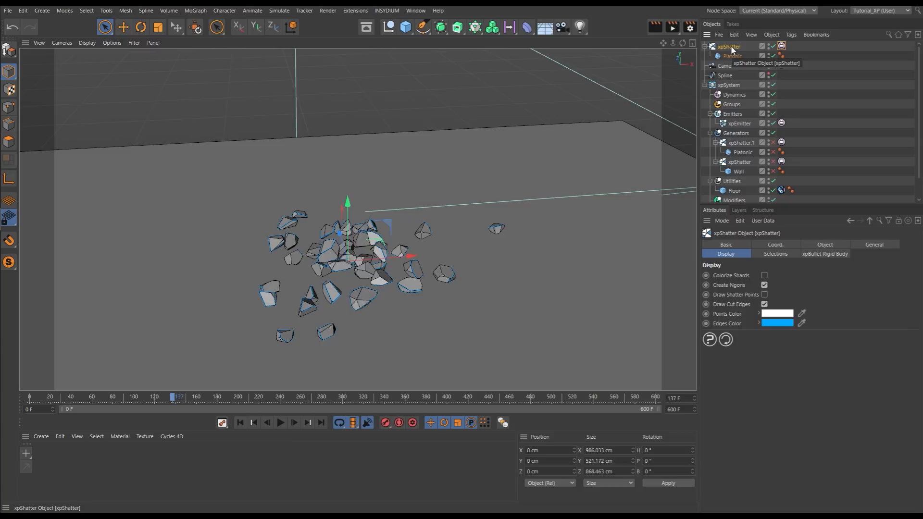
pyautogui.click(782, 46)
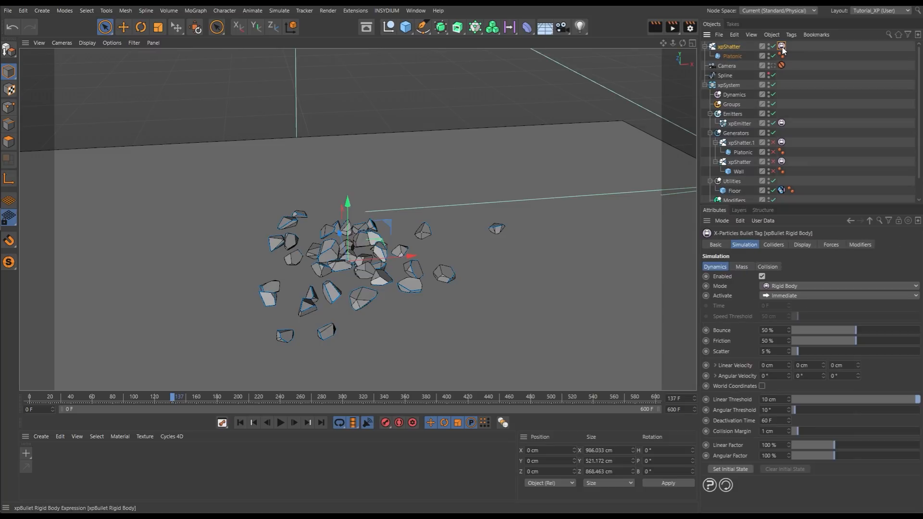
pyautogui.click(835, 53)
pyautogui.click(733, 48)
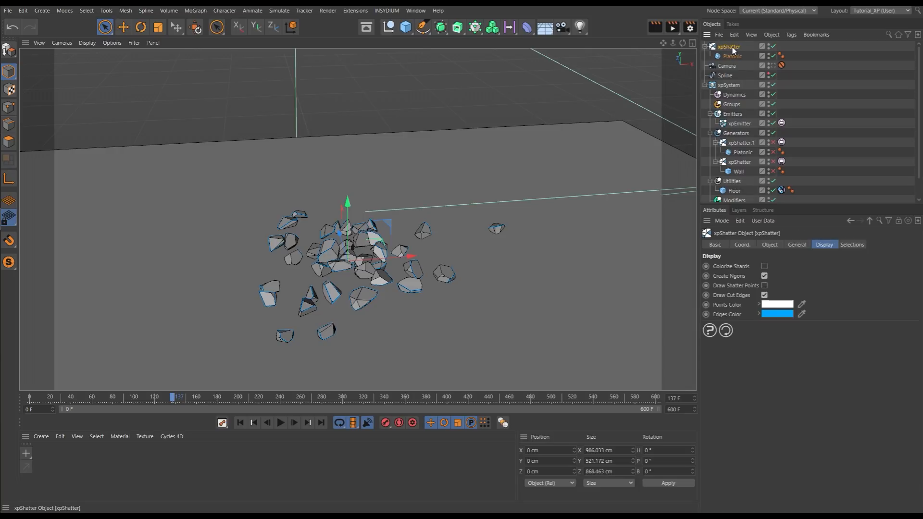
pyautogui.press('c')
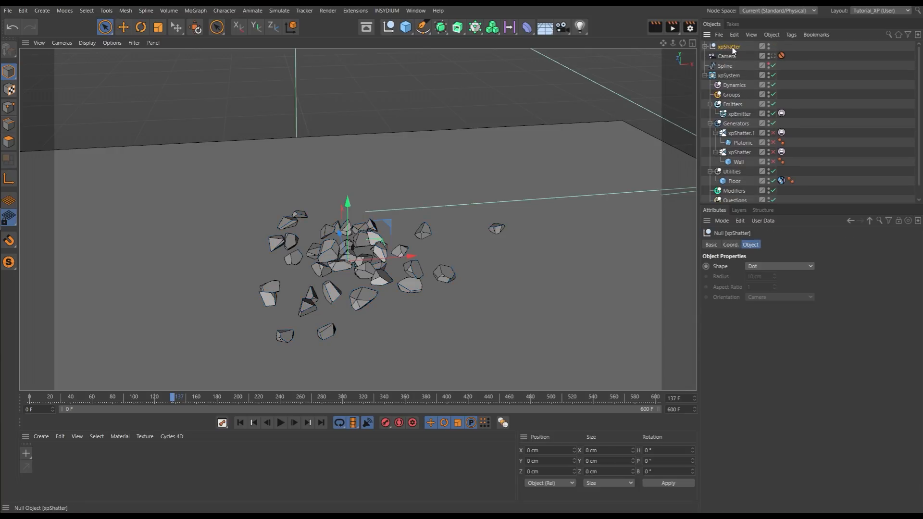
pyautogui.click(706, 47)
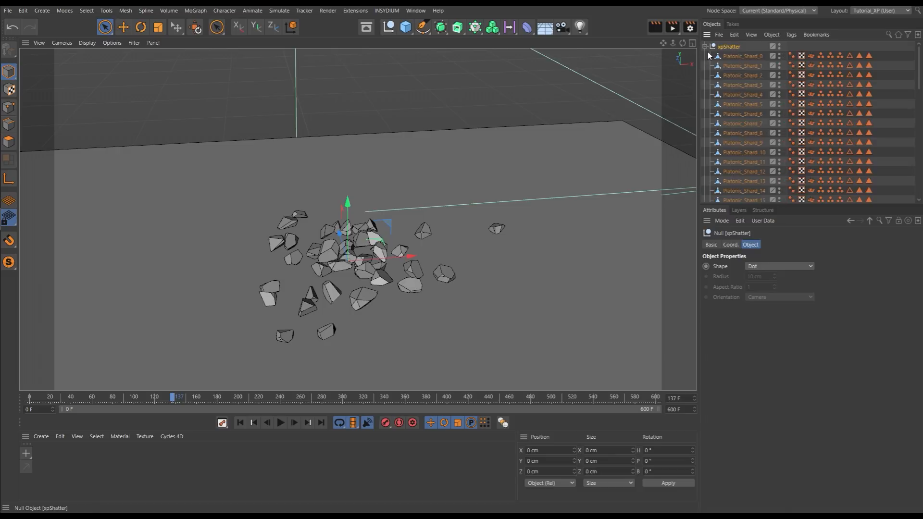
# Examine the individual Platonic shards one by one to judge which pieces suit the debris.
pyautogui.click(747, 57)
pyautogui.click(746, 67)
pyautogui.click(746, 76)
pyautogui.click(746, 86)
pyautogui.click(747, 96)
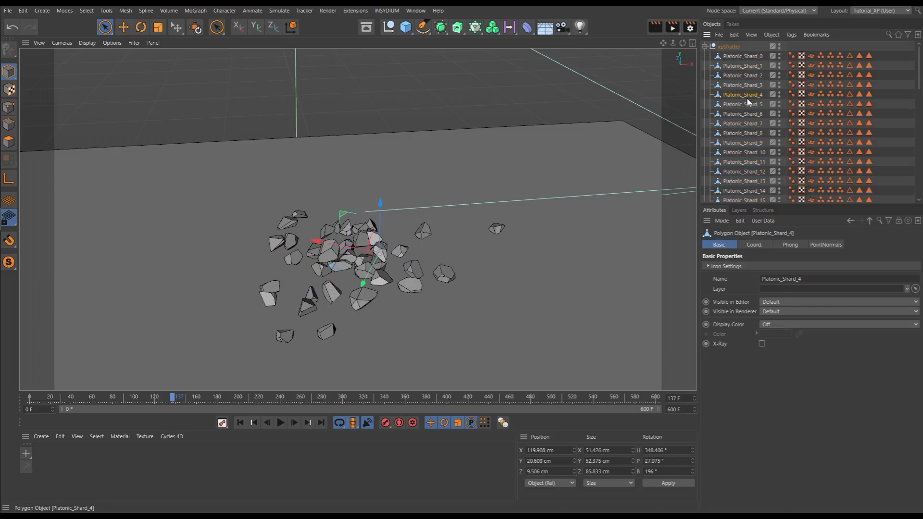
pyautogui.click(751, 133)
pyautogui.click(749, 144)
pyautogui.click(748, 153)
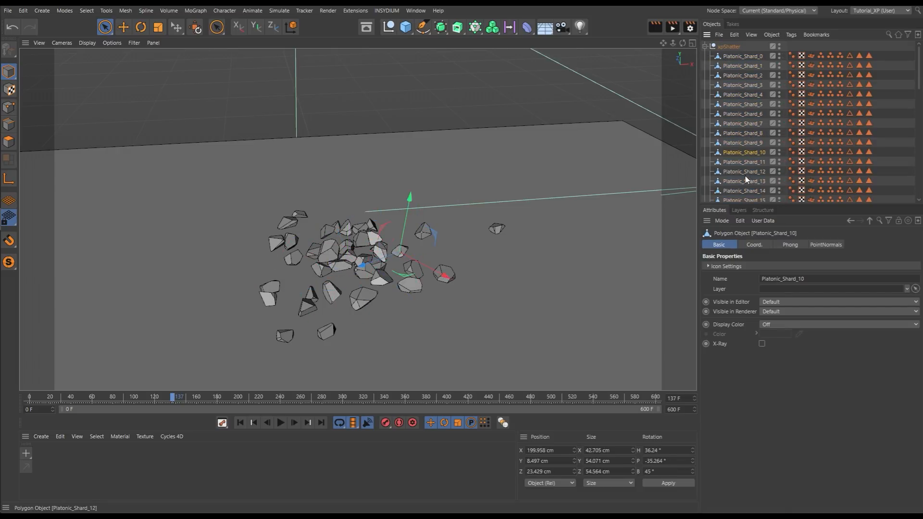
pyautogui.click(748, 179)
pyautogui.click(748, 172)
pyautogui.click(749, 163)
pyautogui.click(752, 142)
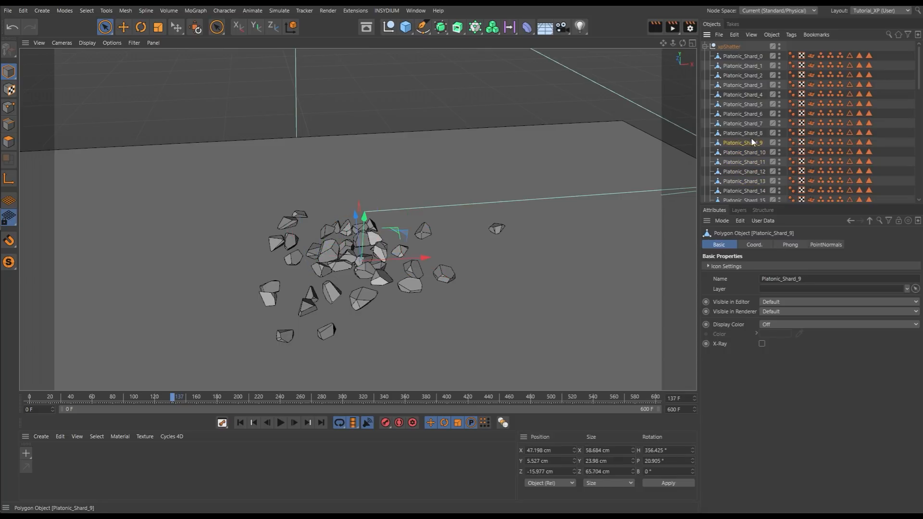
pyautogui.click(749, 123)
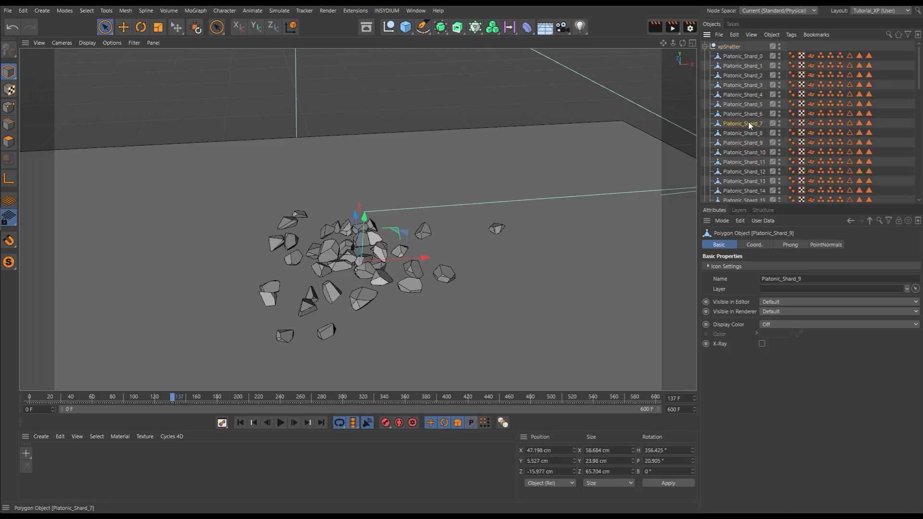
# Move Platonic_Shard_3 through Platonic_Shard_9 out of the xpShatter null, and delete the null with its remaining shards.
pyautogui.click(751, 86)
pyautogui.keyDown('ctrl'); pyautogui.click(753, 95); pyautogui.keyUp('ctrl')
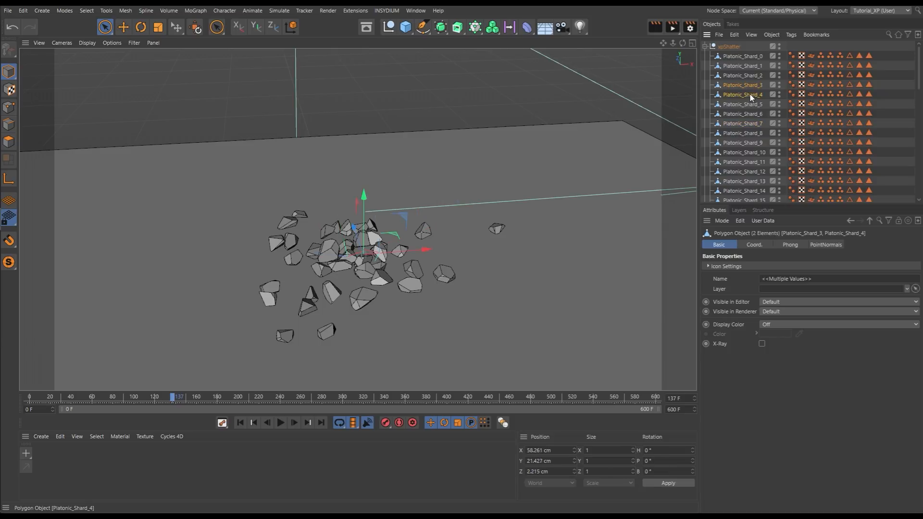
pyautogui.keyDown('ctrl'); pyautogui.click(748, 102); pyautogui.keyUp('ctrl')
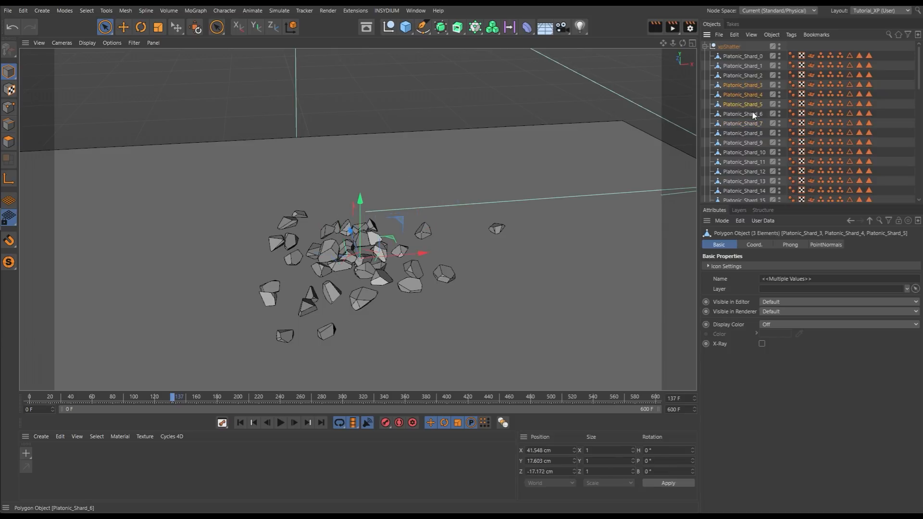
pyautogui.keyDown('ctrl'); pyautogui.click(750, 114); pyautogui.keyUp('ctrl')
pyautogui.keyDown('ctrl'); pyautogui.click(751, 123); pyautogui.keyUp('ctrl')
pyautogui.keyDown('ctrl'); pyautogui.click(752, 132); pyautogui.keyUp('ctrl')
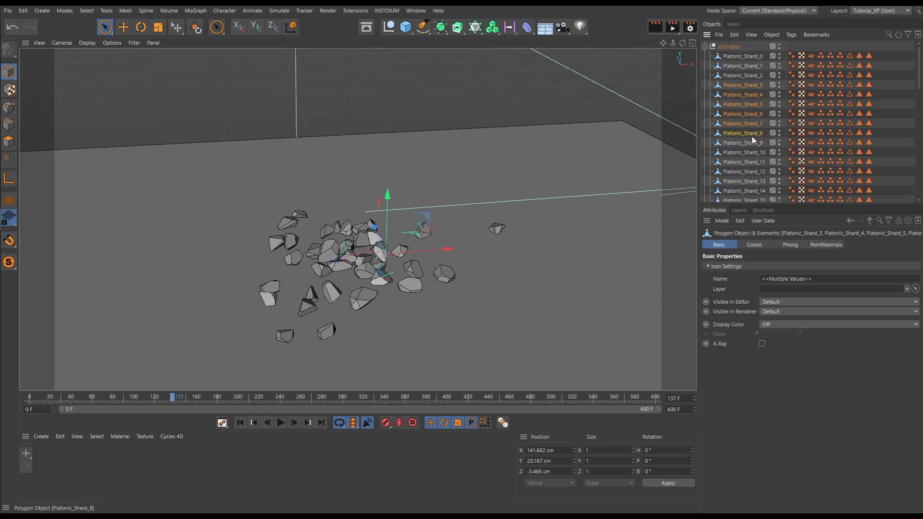
pyautogui.keyDown('ctrl'); pyautogui.click(752, 143); pyautogui.keyUp('ctrl')
pyautogui.moveTo(731, 84)
pyautogui.mouseDown()
pyautogui.moveTo(745, 62)
pyautogui.moveTo(738, 46)
pyautogui.mouseUp()
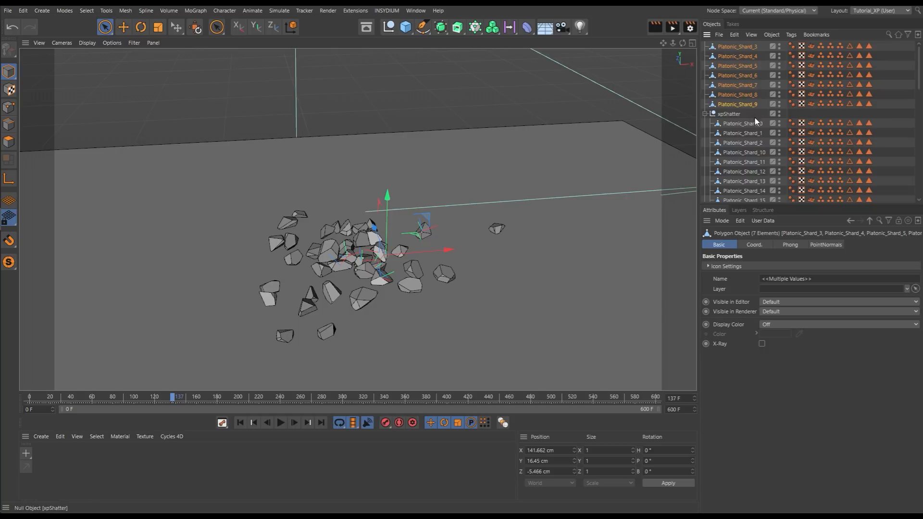
pyautogui.click(728, 115)
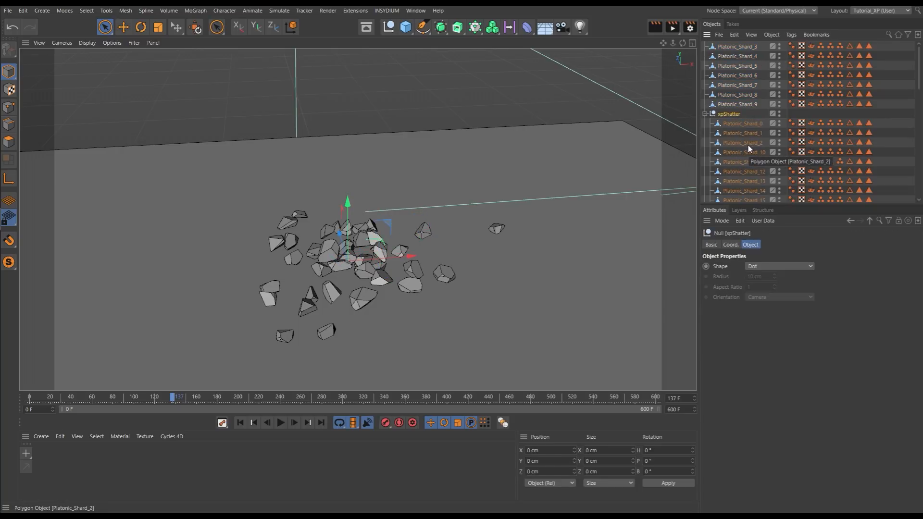
pyautogui.press('Delete')
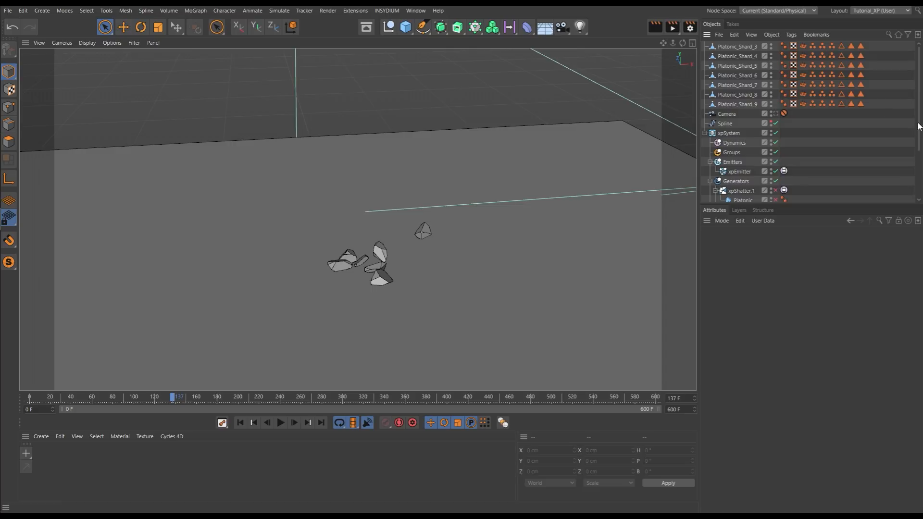
# Reset the X, Y and Z positions of all seven kept Platonic shards to 0 cm.
pyautogui.click(747, 47)
pyautogui.keyDown('shift'); pyautogui.click(746, 105); pyautogui.keyUp('shift')
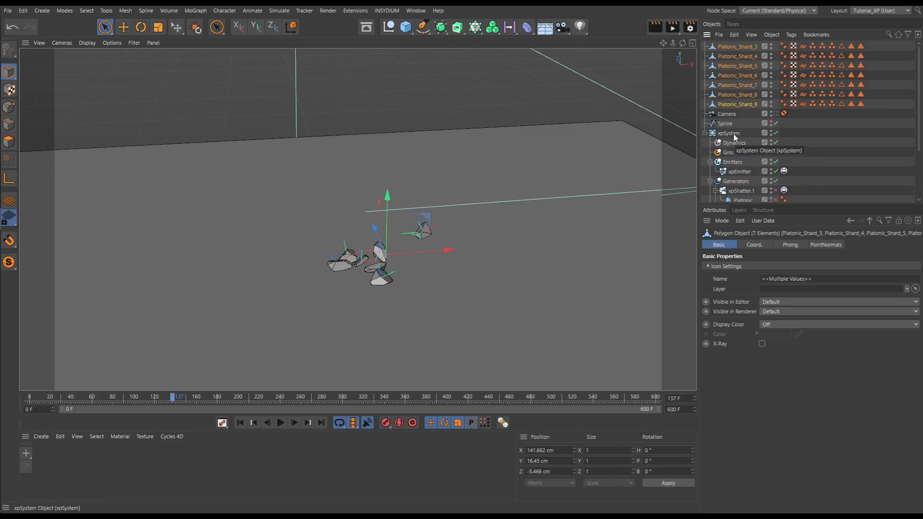
pyautogui.click(751, 245)
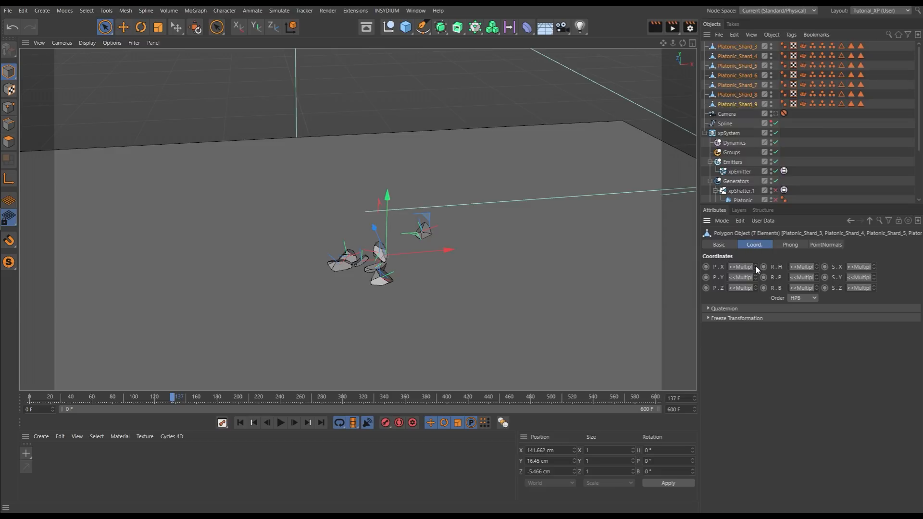
pyautogui.rightClick(755, 267)
pyautogui.rightClick(756, 278)
pyautogui.rightClick(756, 288)
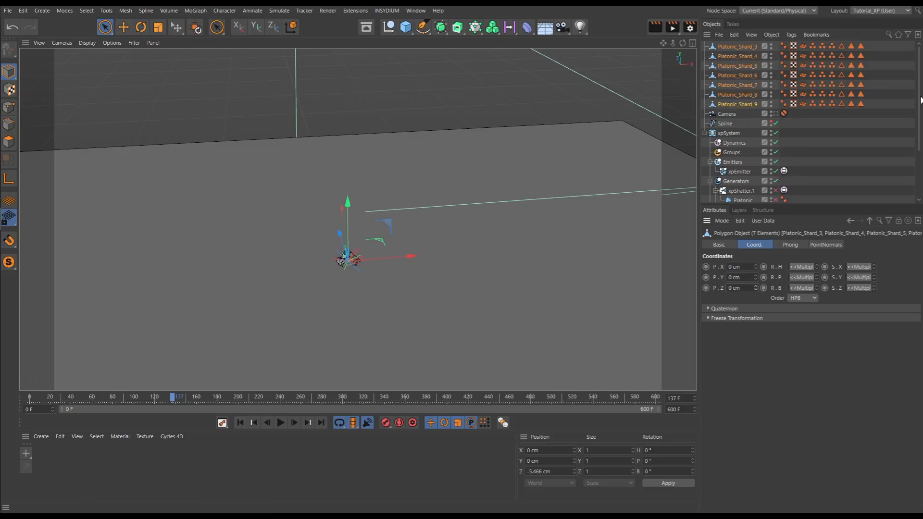
# Re-enable both xpShatter generators in the xpSystem together with their Platonic and Wall objects.
pyautogui.moveTo(919, 99); pyautogui.dragTo(914, 75)
pyautogui.moveTo(920, 119); pyautogui.dragTo(921, 160)
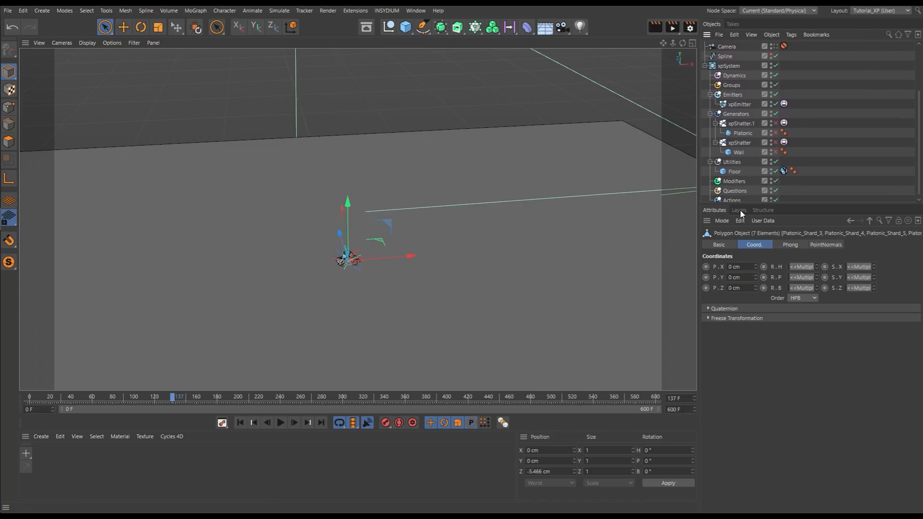
pyautogui.click(776, 132)
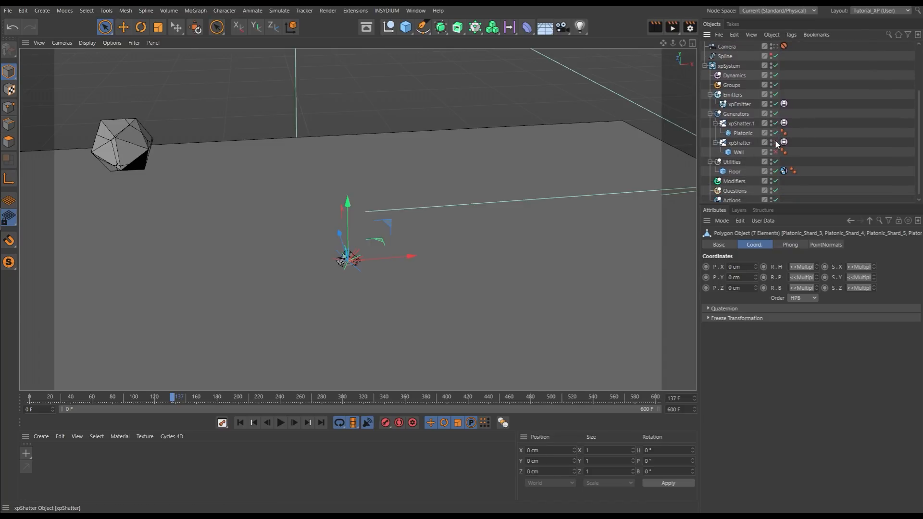
pyautogui.click(775, 151)
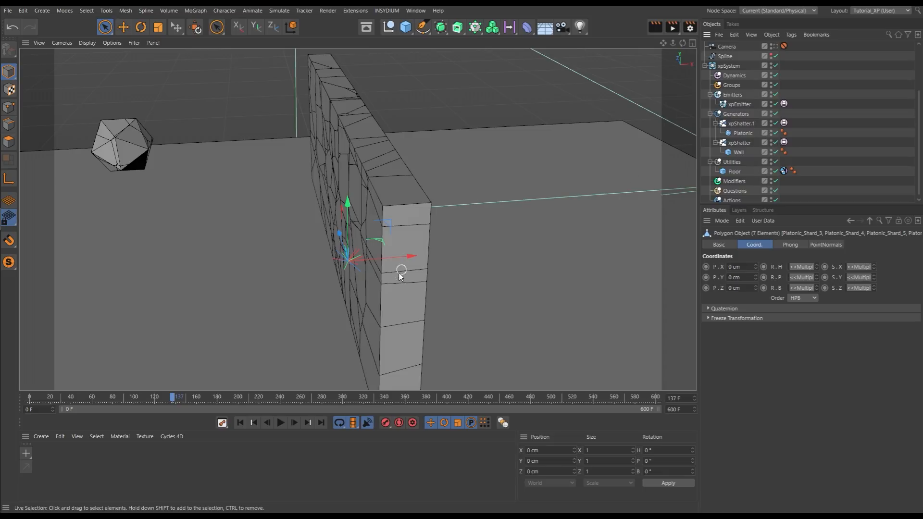
# Play the wall destruction from the first frame and stop at frame 15 to check the emitted debris particles.
pyautogui.keyDown('alt'); pyautogui.moveTo(371, 248); pyautogui.dragTo(322, 257); pyautogui.keyUp('alt')
pyautogui.click(240, 423)
pyautogui.click(281, 422)
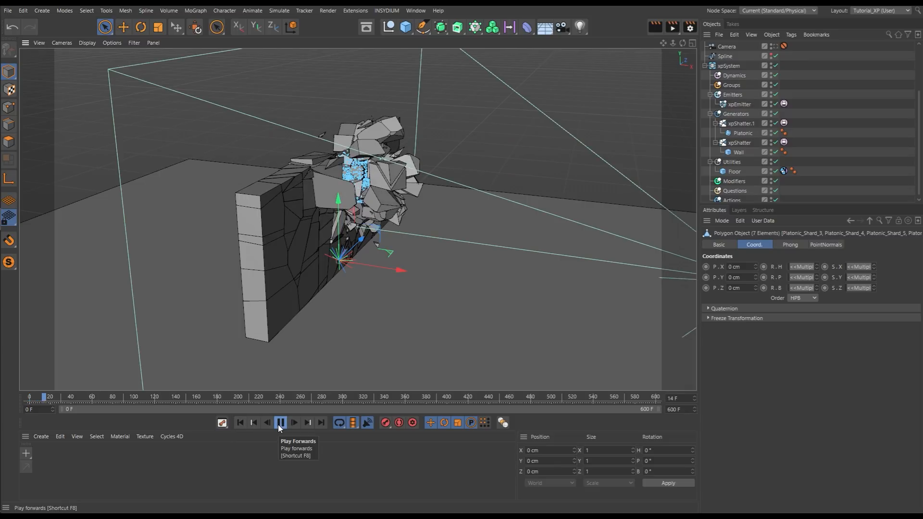
pyautogui.click(280, 422)
# Set the xpEmitter's Shot Count to 400.
pyautogui.click(739, 105)
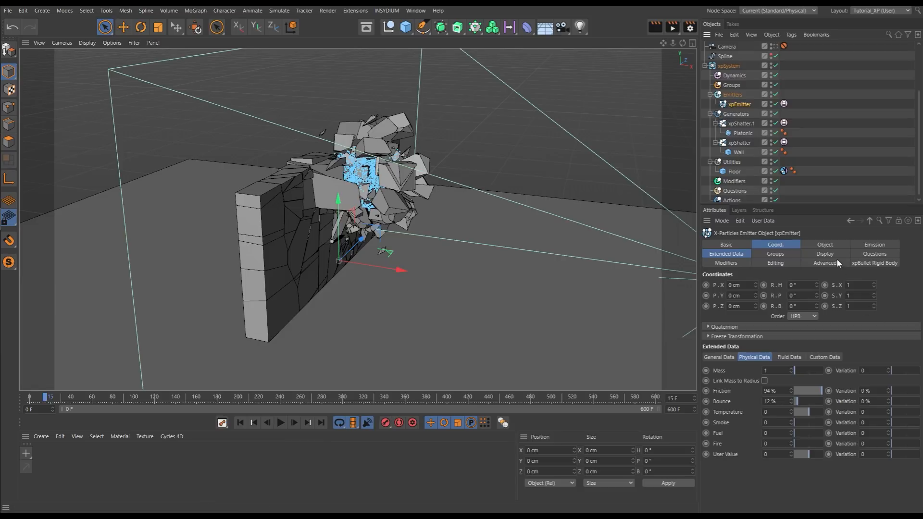
pyautogui.click(864, 246)
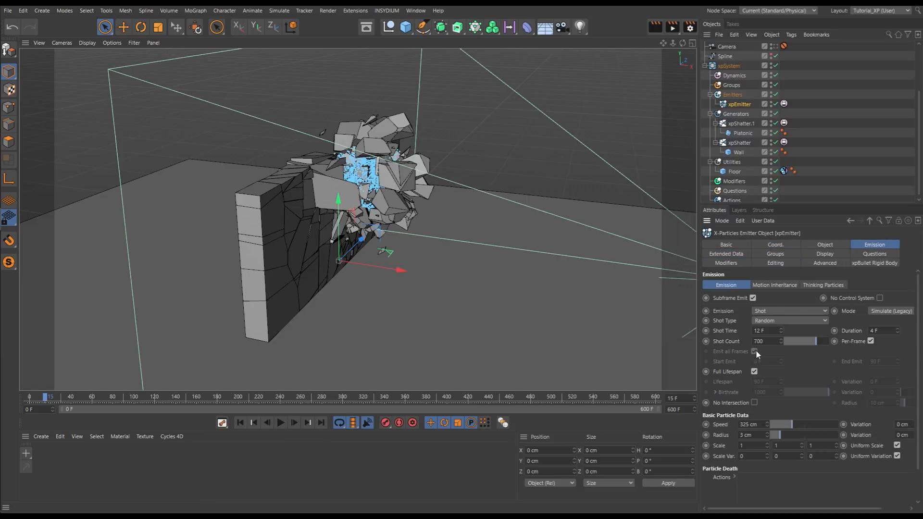
pyautogui.click(771, 340)
pyautogui.write('400')
# Replay the simulation from the first frame with the reduced particle count and stop at frame 18.
pyautogui.click(240, 423)
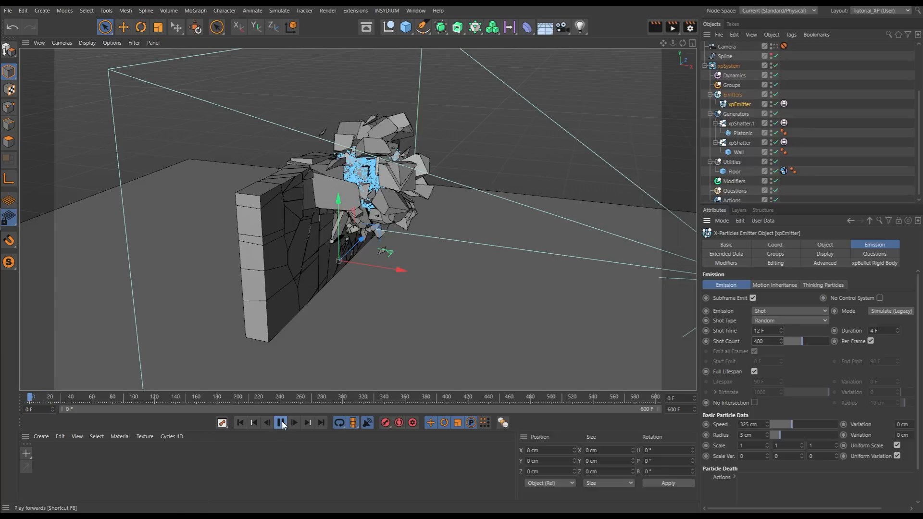
pyautogui.click(281, 423)
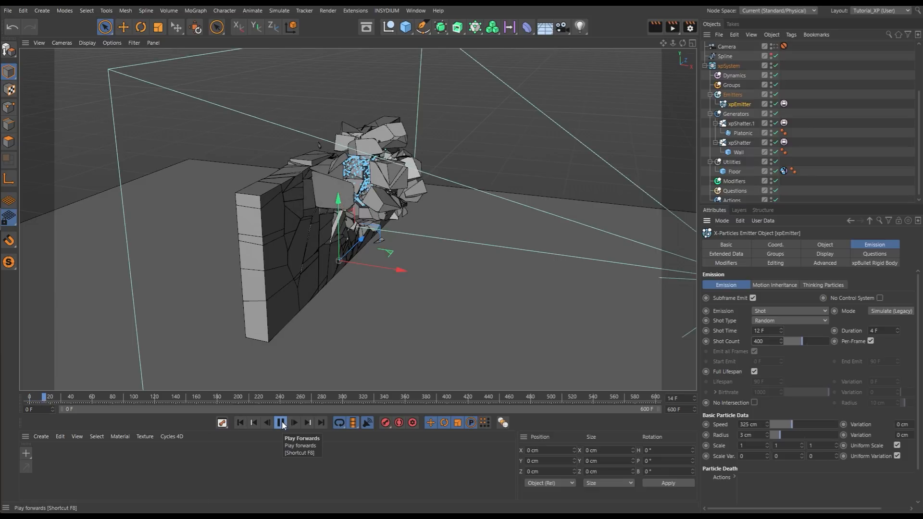
pyautogui.click(282, 423)
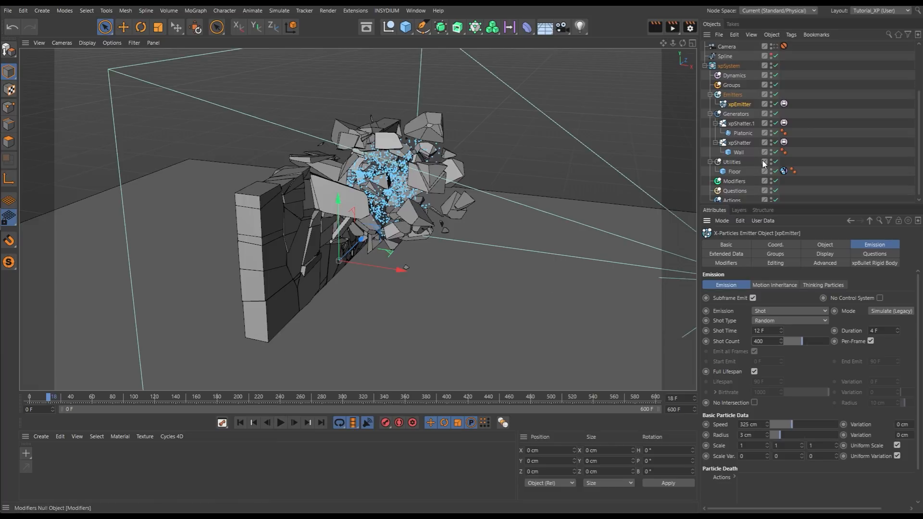
# Add an xpGenerator to the xpSystem's Generators folder.
pyautogui.click(736, 115)
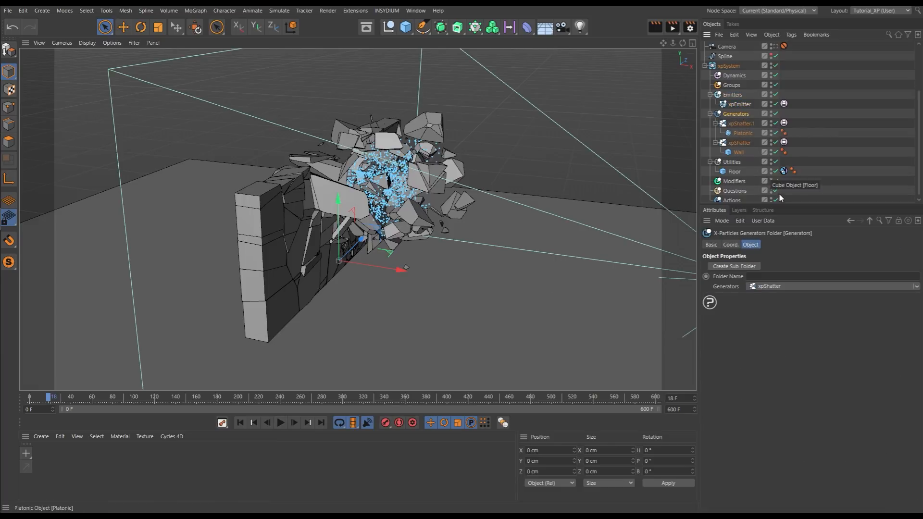
pyautogui.click(915, 287)
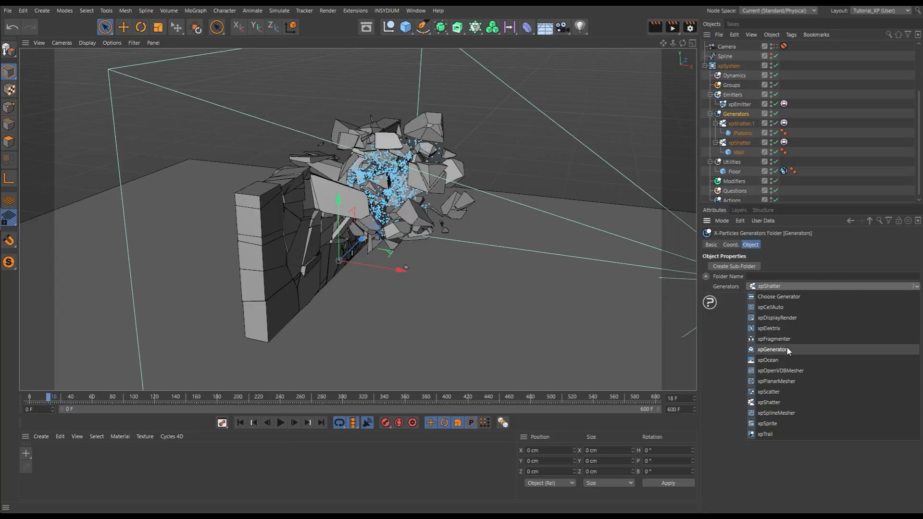
pyautogui.click(772, 350)
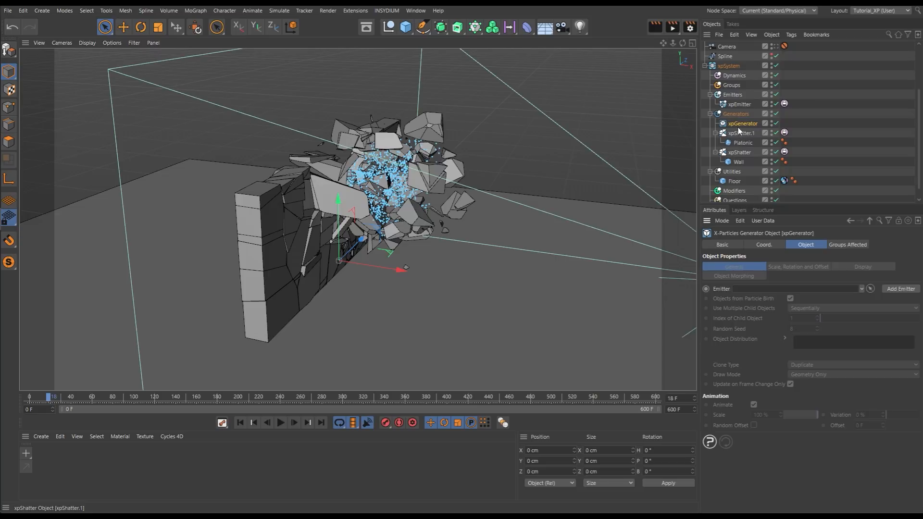
# Move Platonic_Shard_3 through Platonic_Shard_9 under the xpGenerator as its child objects.
pyautogui.moveTo(919, 126); pyautogui.dragTo(921, 89)
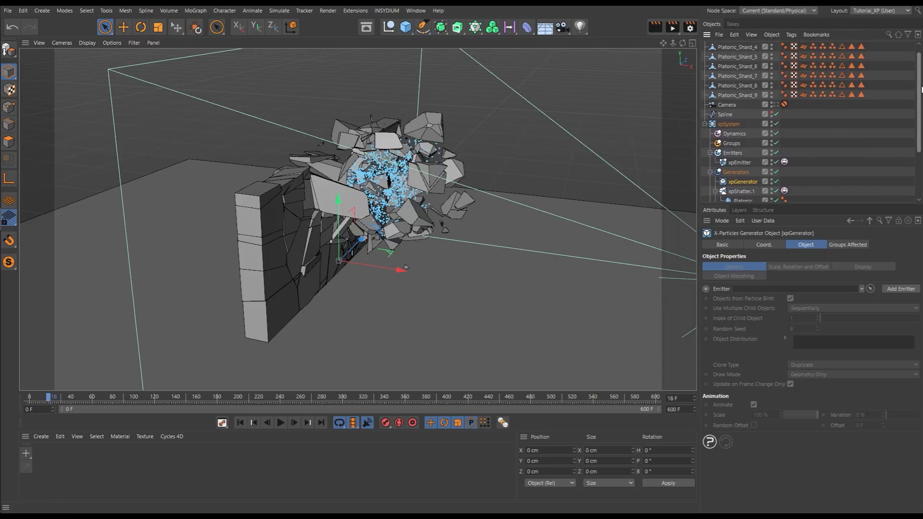
pyautogui.keyDown('shift'); pyautogui.click(738, 47); pyautogui.keyUp('shift')
pyautogui.click(743, 95)
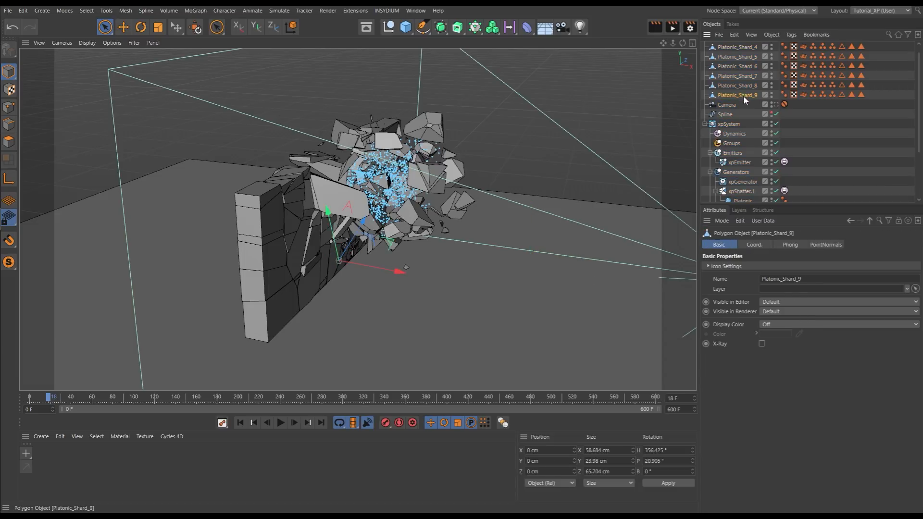
pyautogui.keyDown('shift'); pyautogui.click(744, 50); pyautogui.keyUp('shift')
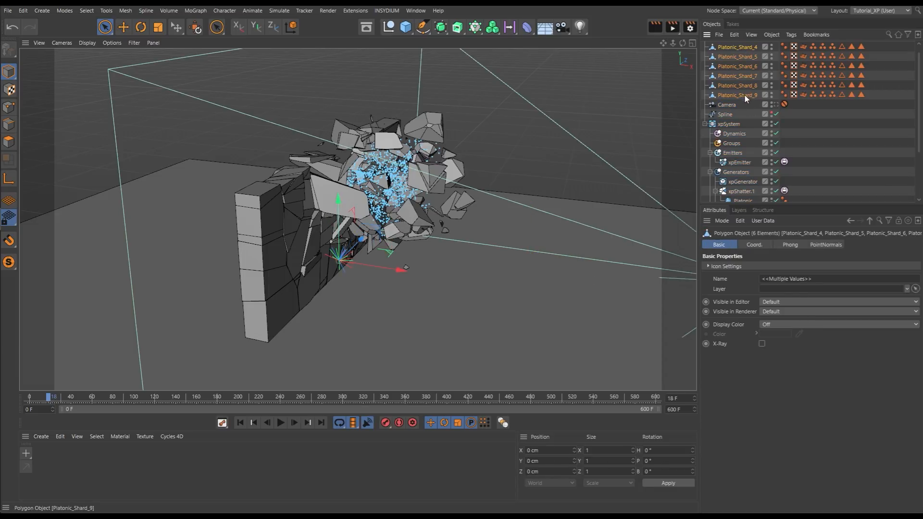
pyautogui.moveTo(744, 94); pyautogui.dragTo(745, 185)
pyautogui.moveTo(920, 145); pyautogui.dragTo(919, 132)
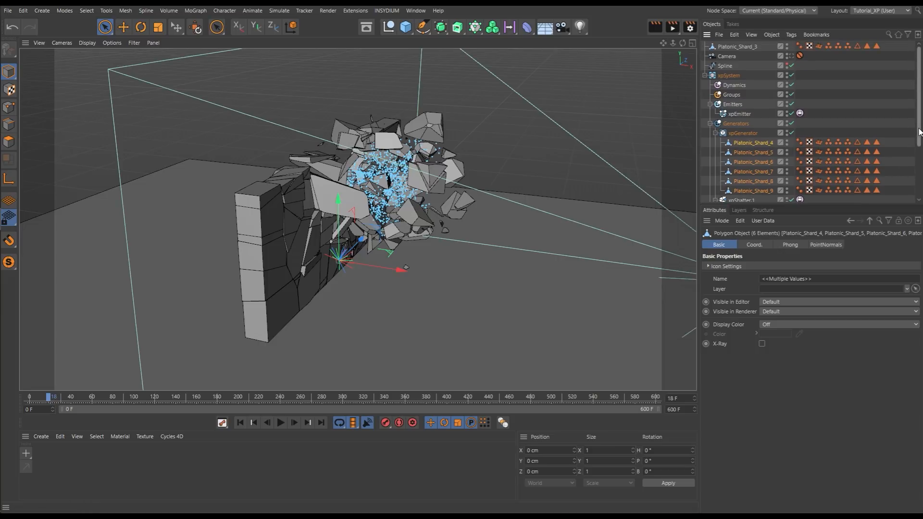
pyautogui.moveTo(735, 46); pyautogui.dragTo(757, 145)
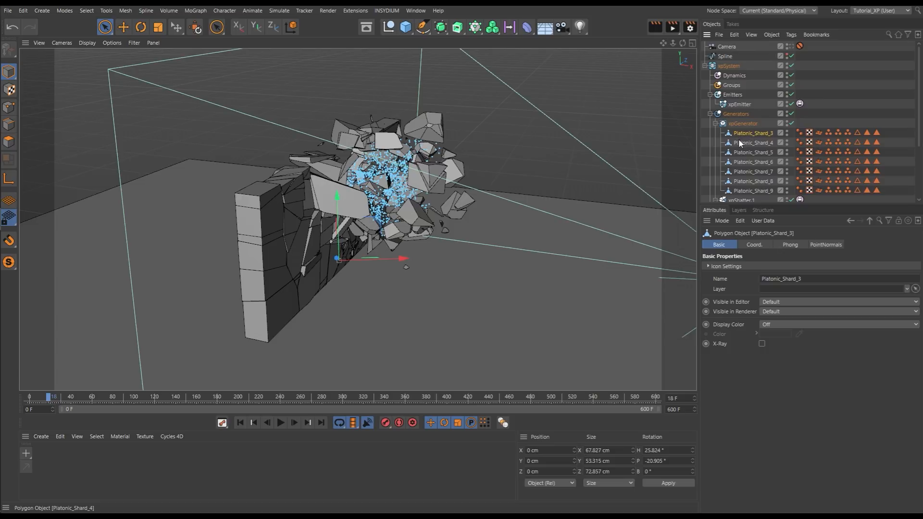
# Configure the xpGenerator to use xpEmitter as its emitter, with Instances as clone type and multiple child objects used Randomly.
pyautogui.click(743, 124)
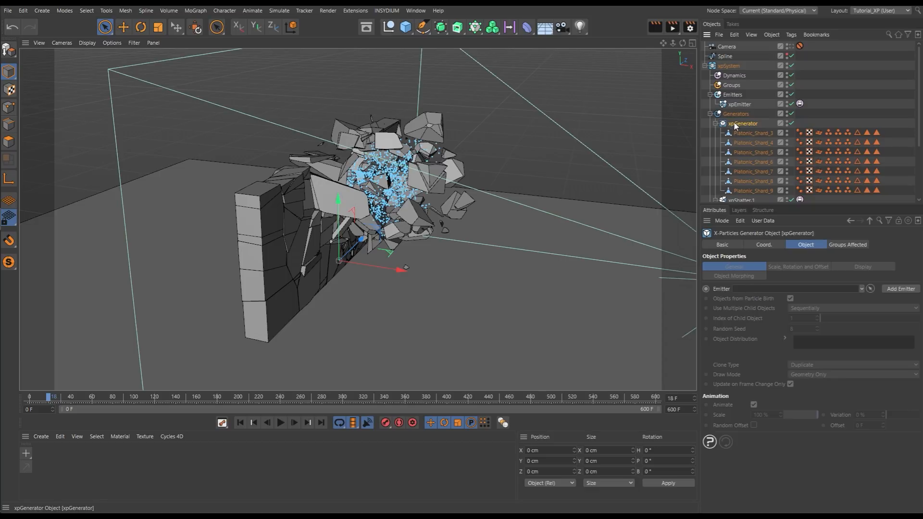
pyautogui.moveTo(739, 104); pyautogui.dragTo(757, 289)
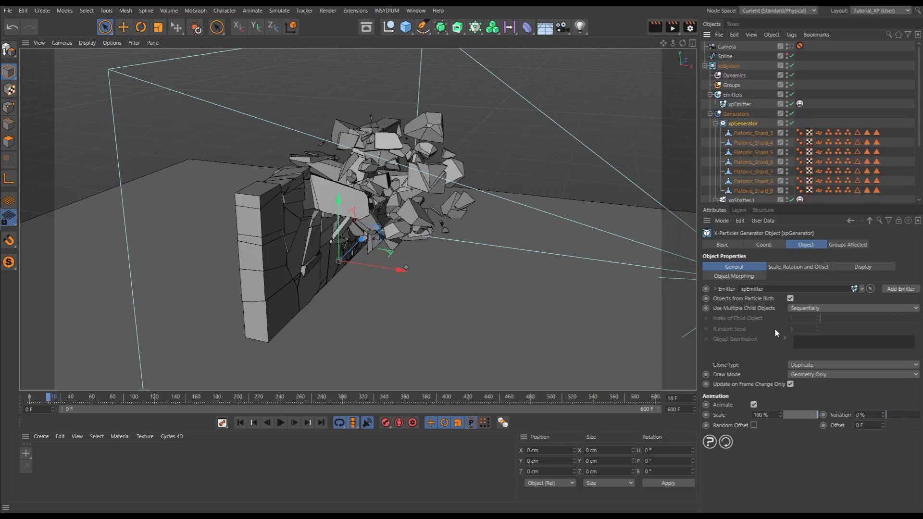
pyautogui.click(797, 365)
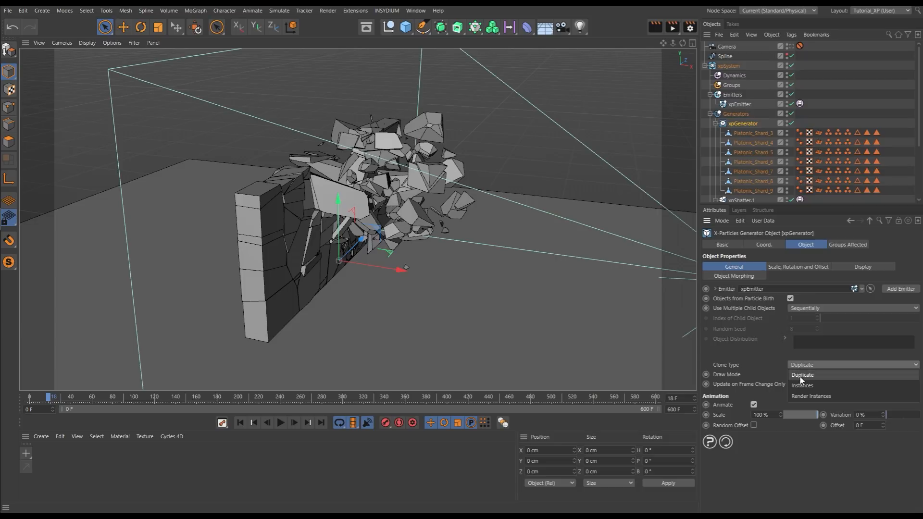
pyautogui.click(800, 384)
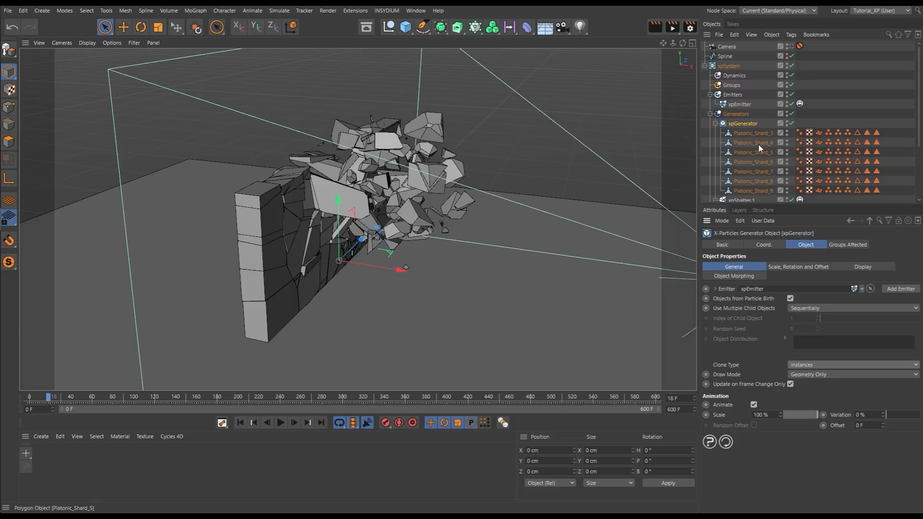
pyautogui.click(808, 308)
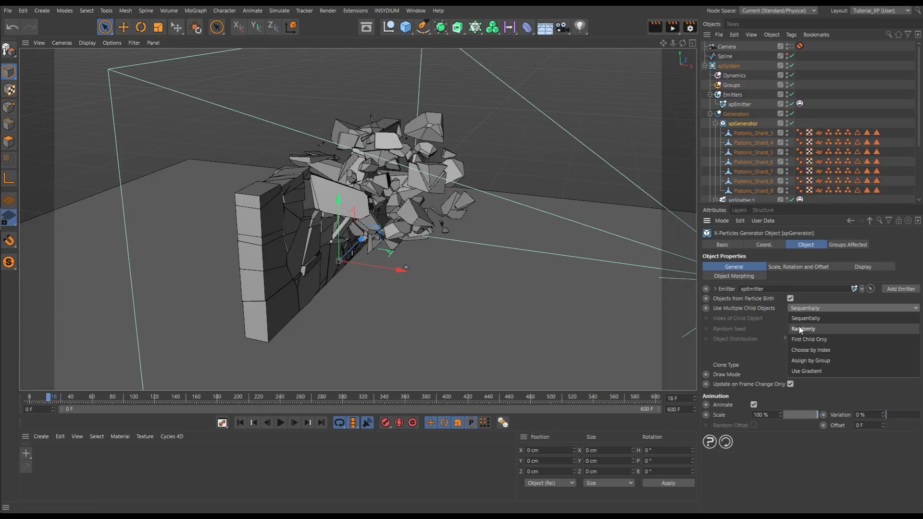
pyautogui.click(800, 329)
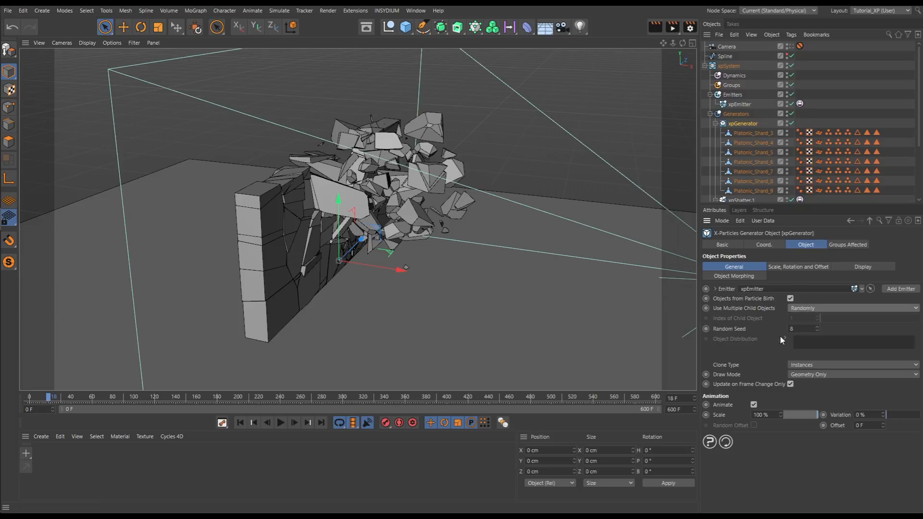
# Replay the simulation from the first frame to frame 20 and switch the viewport to Gouraud shading without lines.
pyautogui.click(240, 423)
pyautogui.click(279, 426)
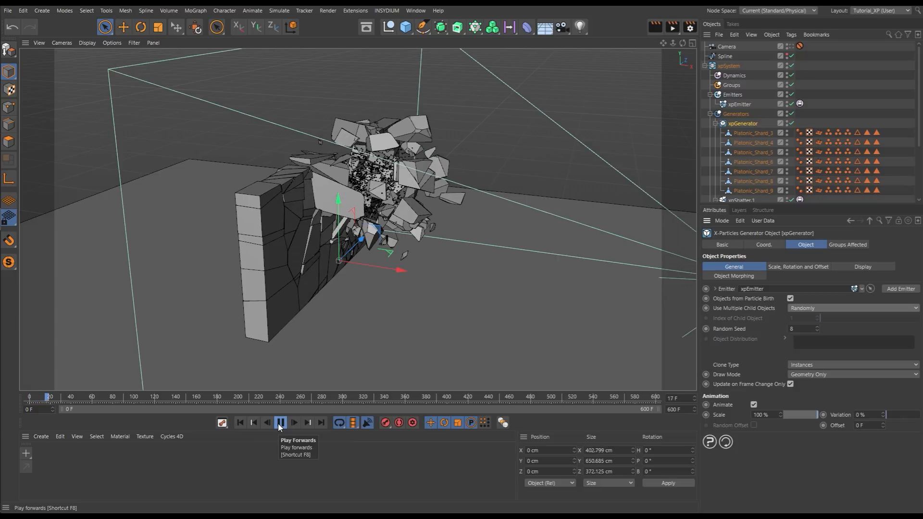
pyautogui.click(280, 423)
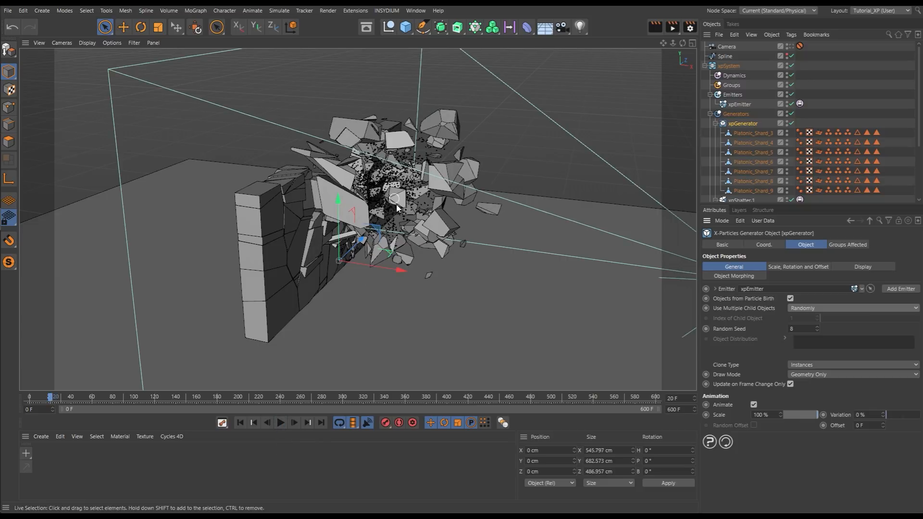
pyautogui.press('n')
pyautogui.press('a')
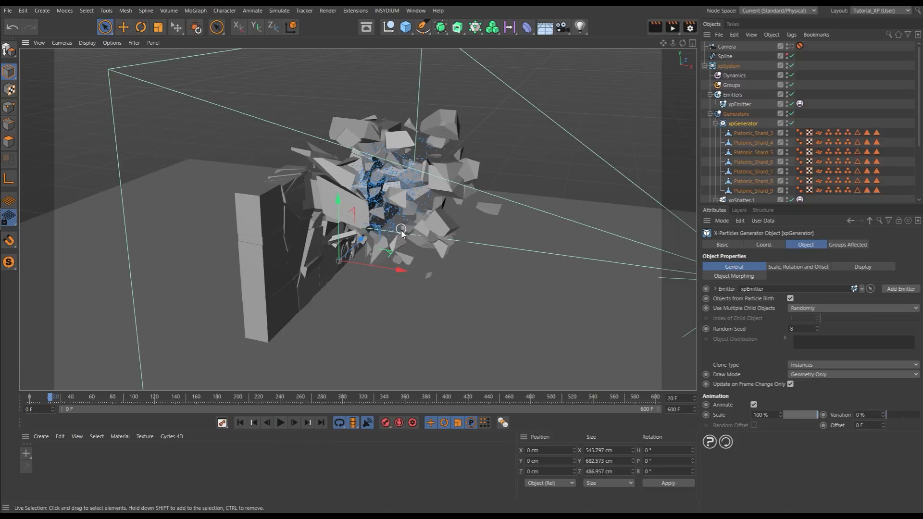
# Examine the small shard debris among the wall fragments up close and from the other side of the wall.
pyautogui.scroll(2, 409, 179)
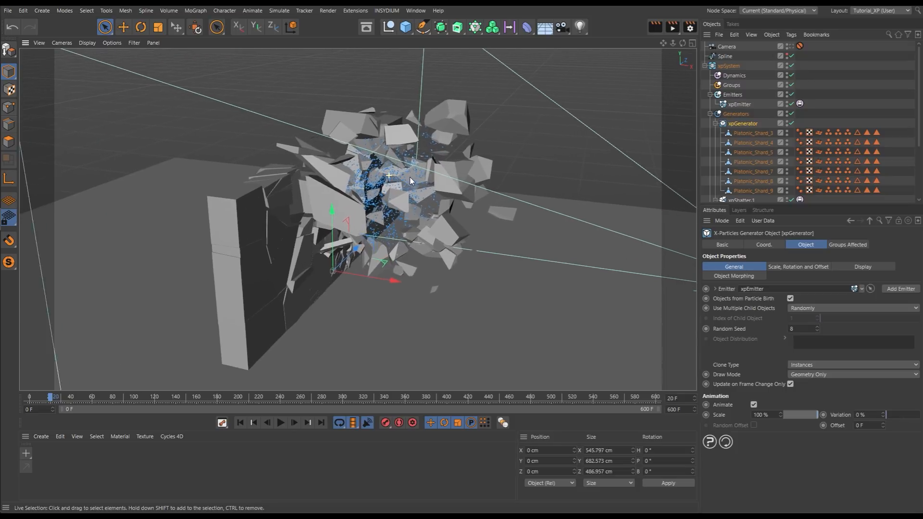
pyautogui.scroll(6, 410, 178)
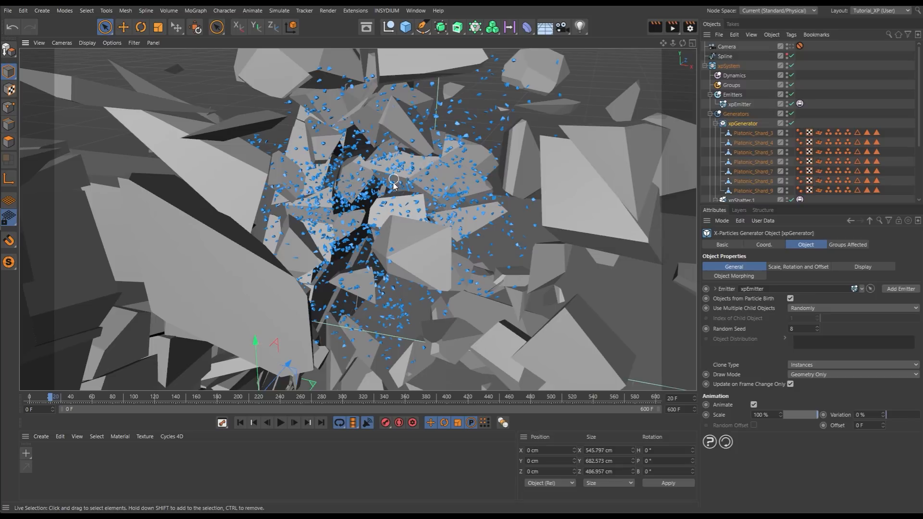
pyautogui.scroll(3, 364, 192)
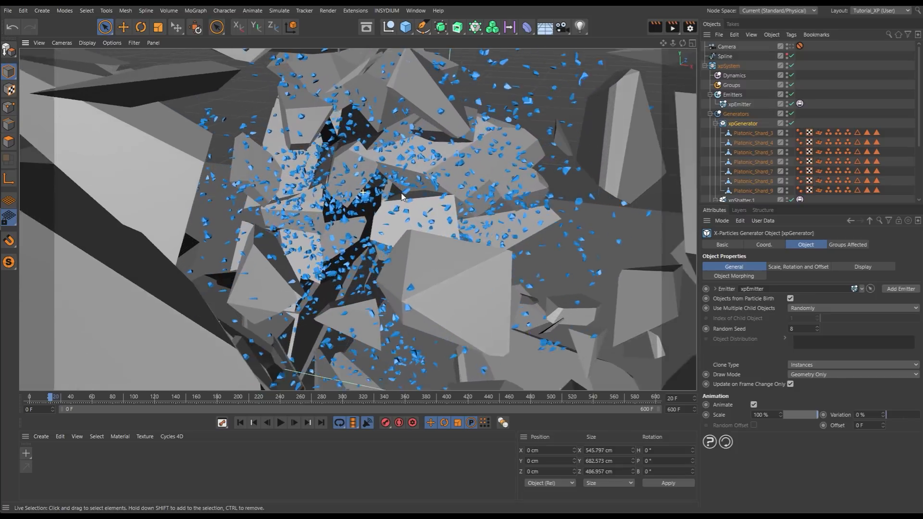
pyautogui.keyDown('alt'); pyautogui.moveTo(402, 194); pyautogui.dragTo(409, 193, button='right'); pyautogui.keyUp('alt')
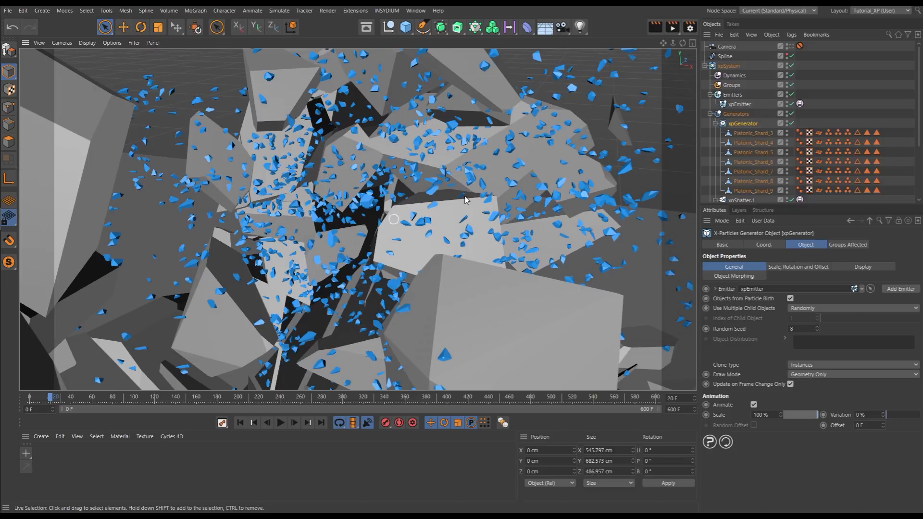
pyautogui.keyDown('alt'); pyautogui.moveTo(485, 180); pyautogui.dragTo(419, 221, button='right'); pyautogui.keyUp('alt')
pyautogui.keyDown('alt'); pyautogui.moveTo(418, 222); pyautogui.dragTo(442, 184); pyautogui.keyUp('alt')
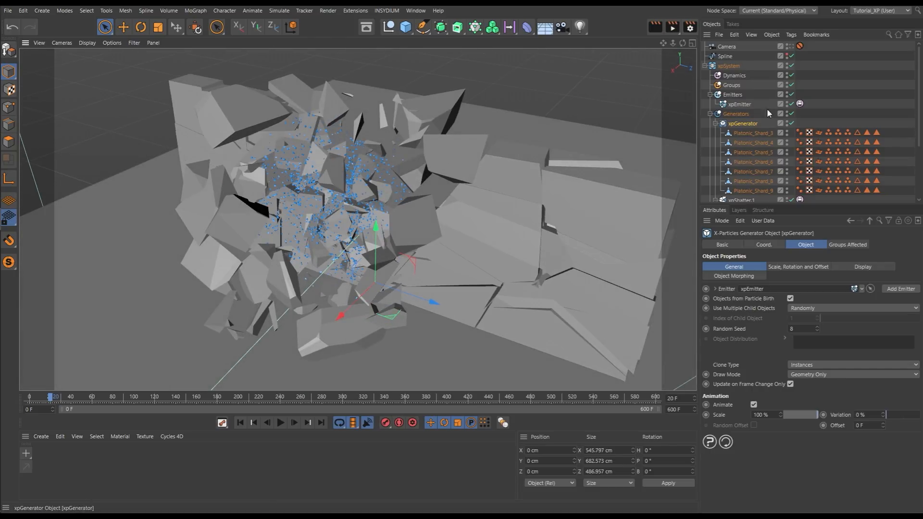
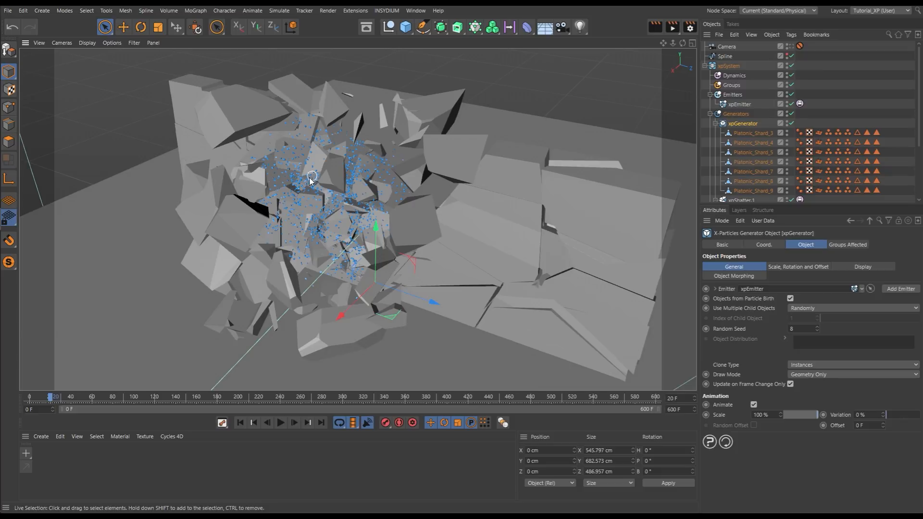
pyautogui.scroll(5, 310, 180)
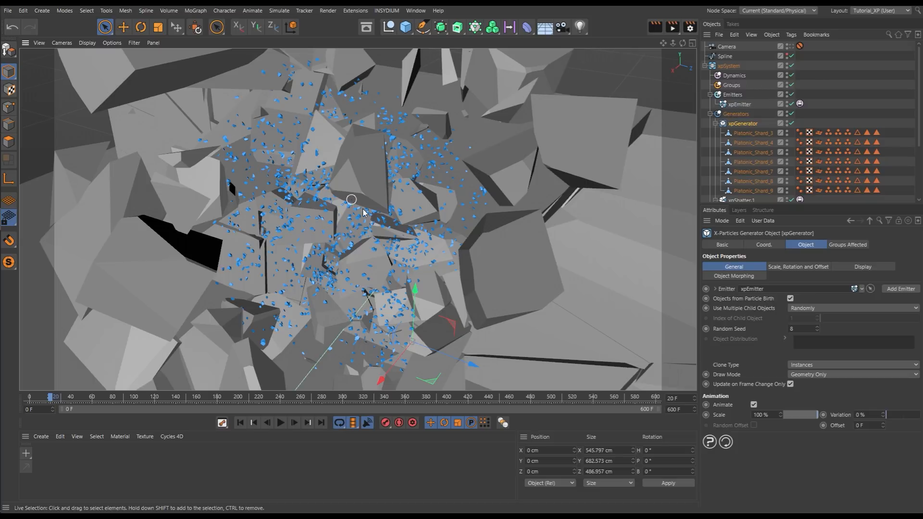
pyautogui.scroll(-6, 388, 226)
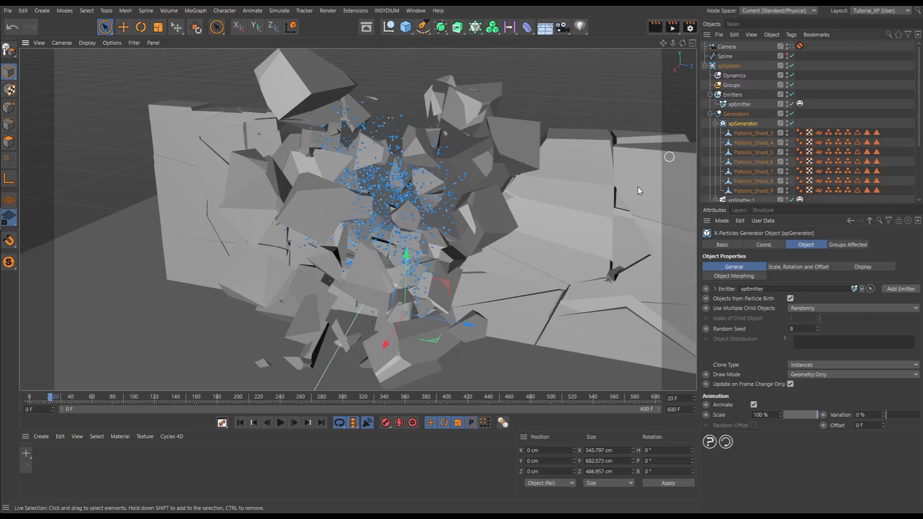
# Collapse the xpGenerator's hierarchy and continue the simulation to frame 31 to inspect how the debris spreads.
pyautogui.click(716, 123)
pyautogui.press('F8')
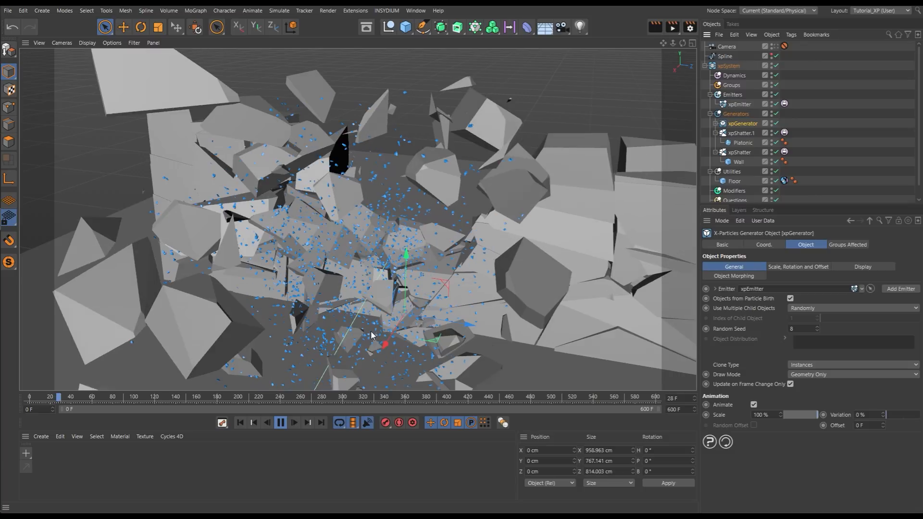
pyautogui.click(281, 423)
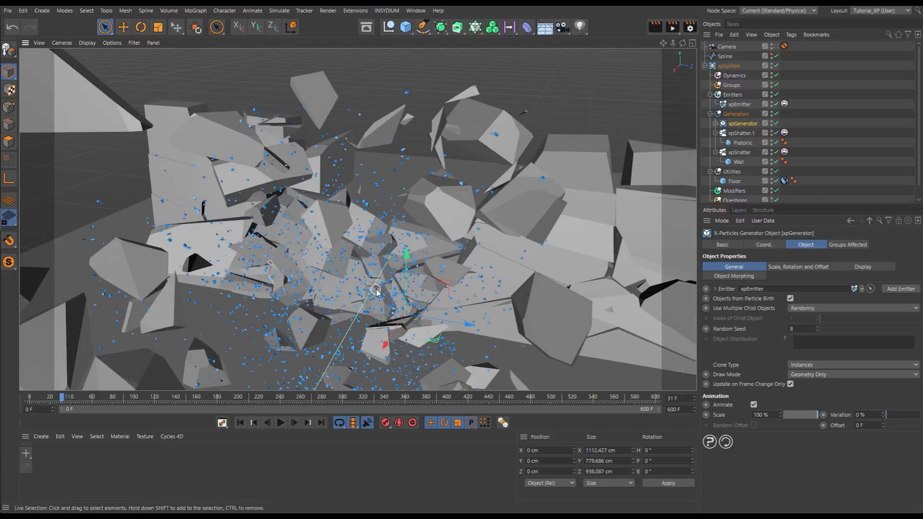
pyautogui.keyDown('alt'); pyautogui.moveTo(376, 289); pyautogui.dragTo(335, 308, button='right'); pyautogui.keyUp('alt')
pyautogui.keyDown('alt'); pyautogui.moveTo(335, 309); pyautogui.dragTo(338, 303); pyautogui.keyUp('alt')
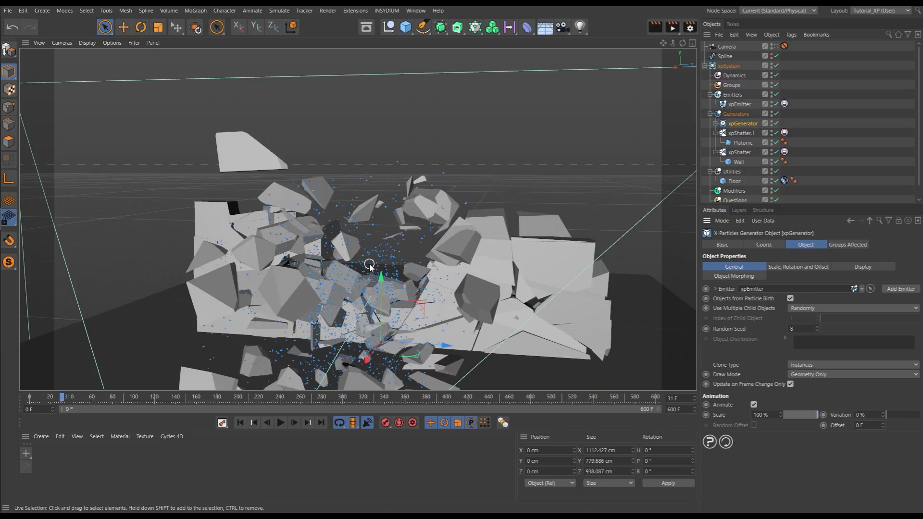
# Review the xpGenerator's Scale, Rotation and Offset settings to see what drives the shard size.
pyautogui.click(716, 124)
pyautogui.click(716, 124)
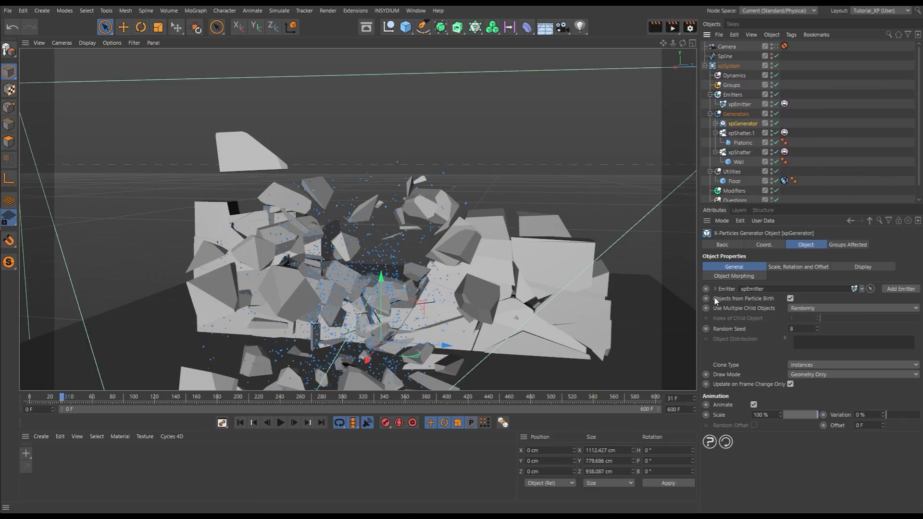
pyautogui.click(800, 267)
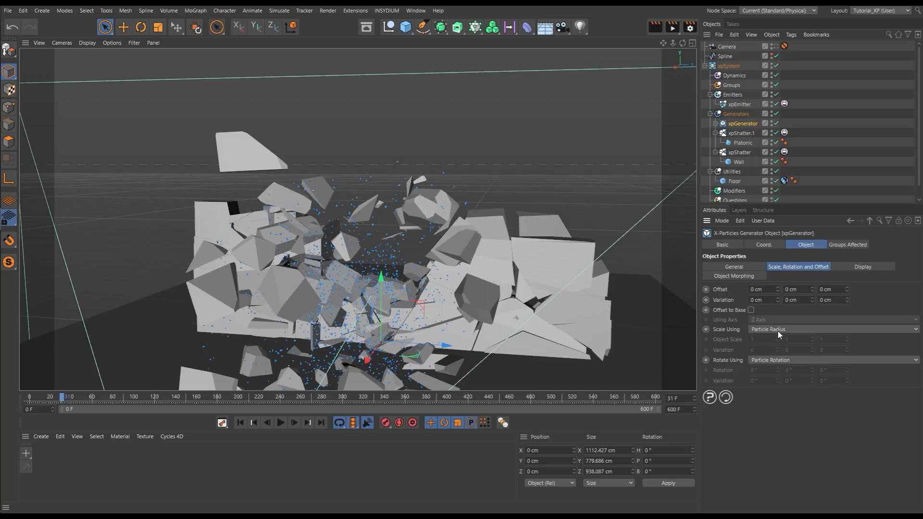
# Set the xpEmitter's particle Radius to 5 cm with 4 cm Variation and its Shot Count to 150.
pyautogui.click(741, 104)
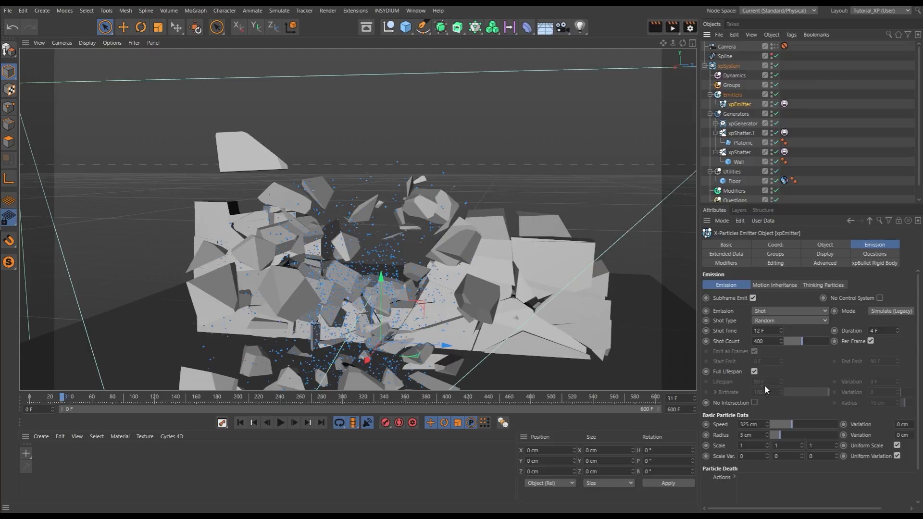
pyautogui.doubleClick(756, 436)
pyautogui.write('5')
pyautogui.press('Return')
pyautogui.doubleClick(910, 435)
pyautogui.write('4')
pyautogui.press('Return')
pyautogui.doubleClick(767, 342)
# Replay the simulation from the first frame, stop at frame 26, and view the debris through the scene Camera.
pyautogui.click(240, 423)
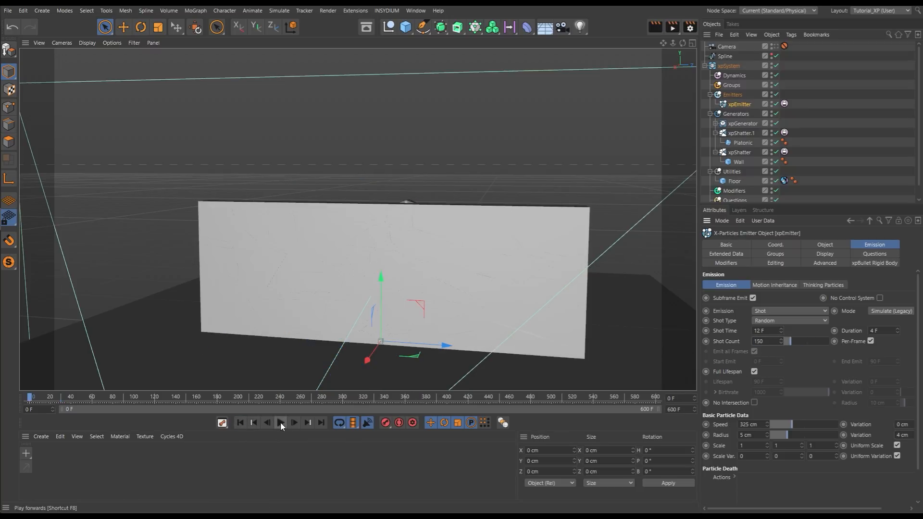
pyautogui.click(281, 423)
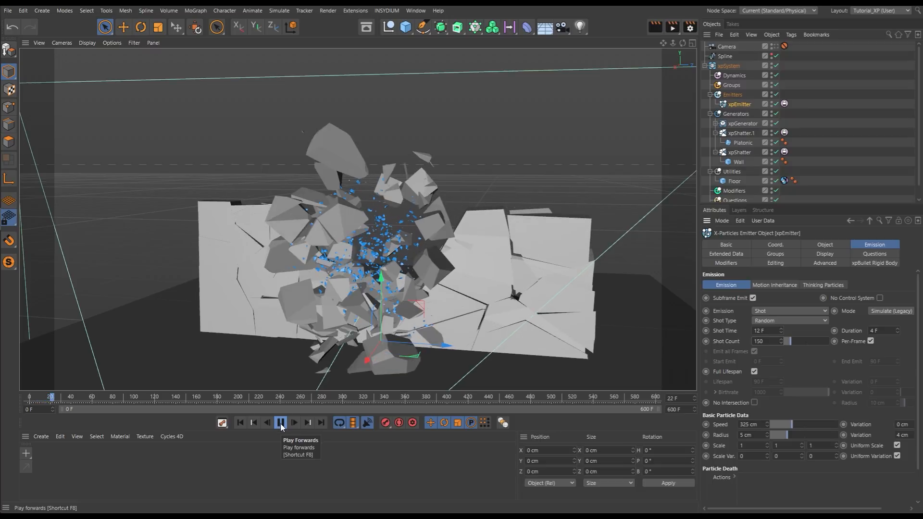
pyautogui.click(282, 424)
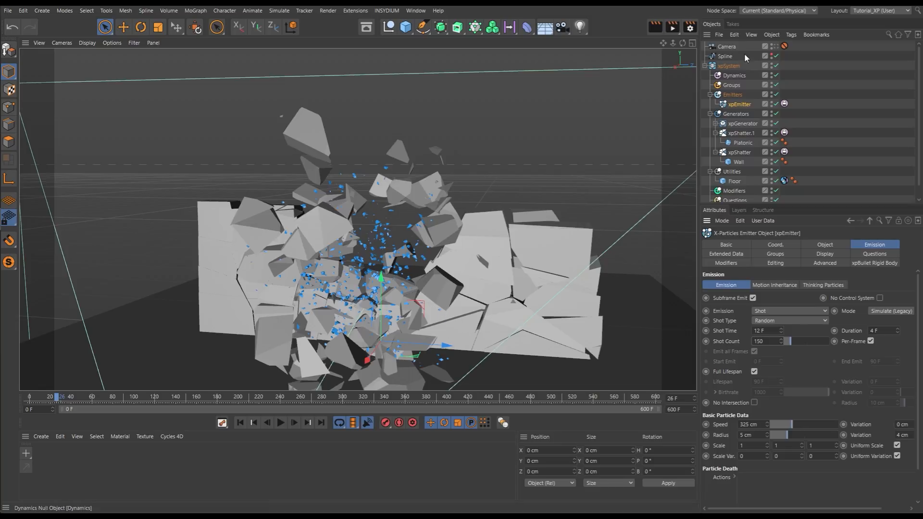
pyautogui.click(775, 47)
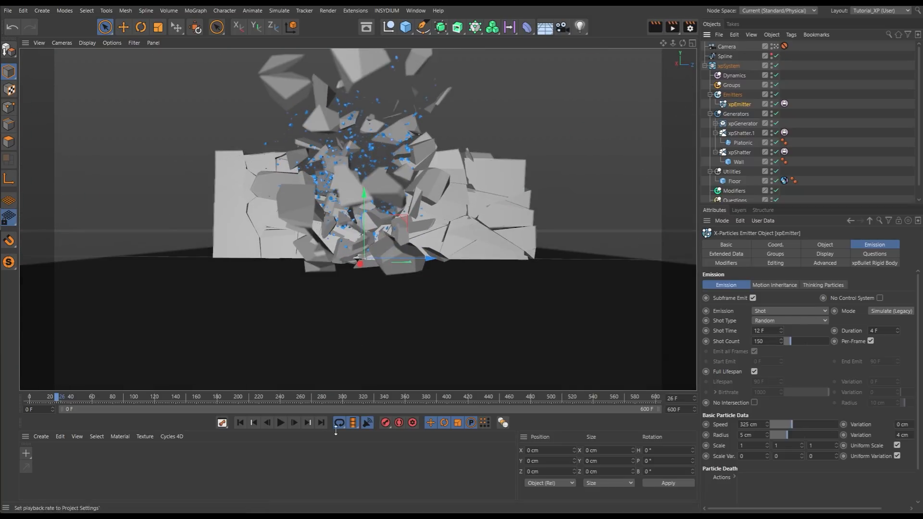
# Replay the wall-destruction simulation through the Camera until the debris has landed on the floor.
pyautogui.click(254, 423)
pyautogui.click(281, 423)
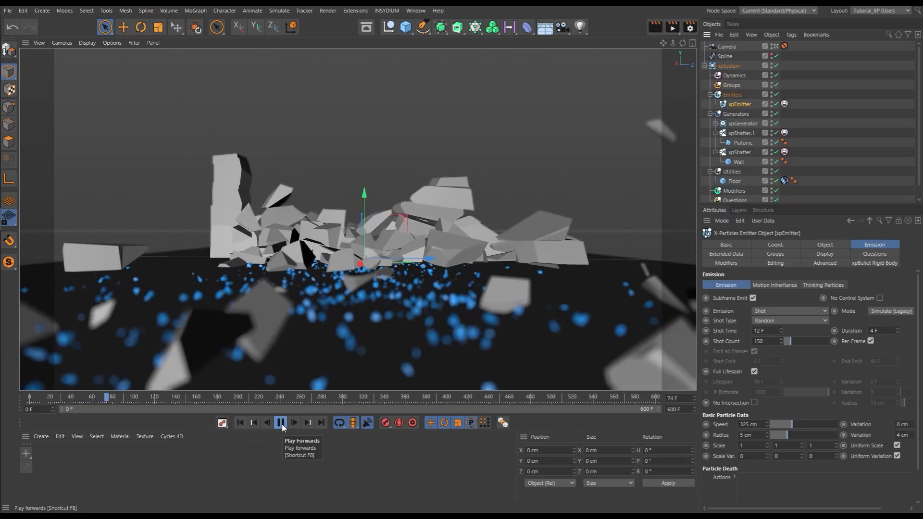
pyautogui.click(282, 424)
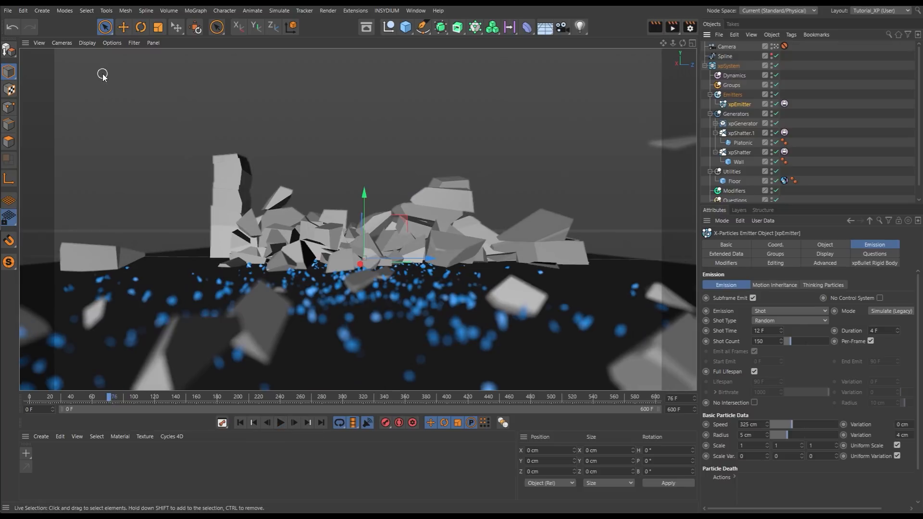
# Turn off the viewport's Depth of Field preview and replay the simulation from the first frame, stopping at frame 88.
pyautogui.click(91, 43)
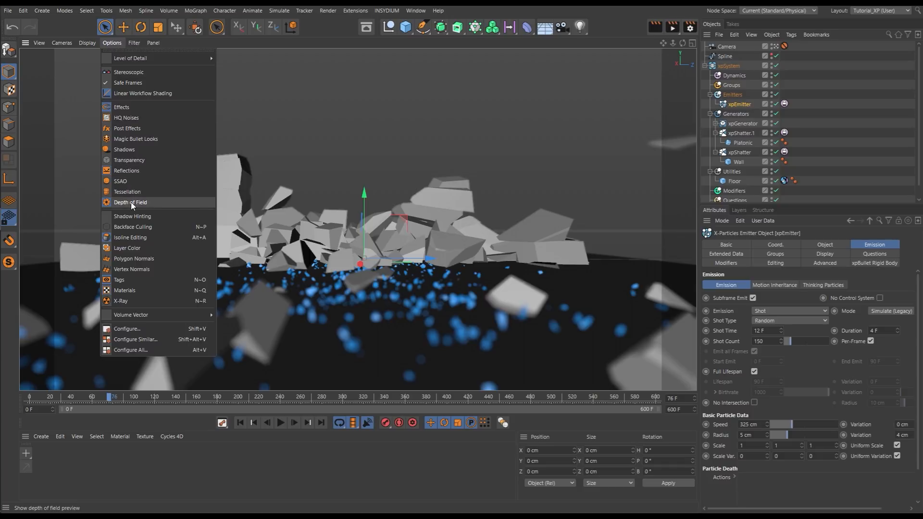
pyautogui.click(134, 202)
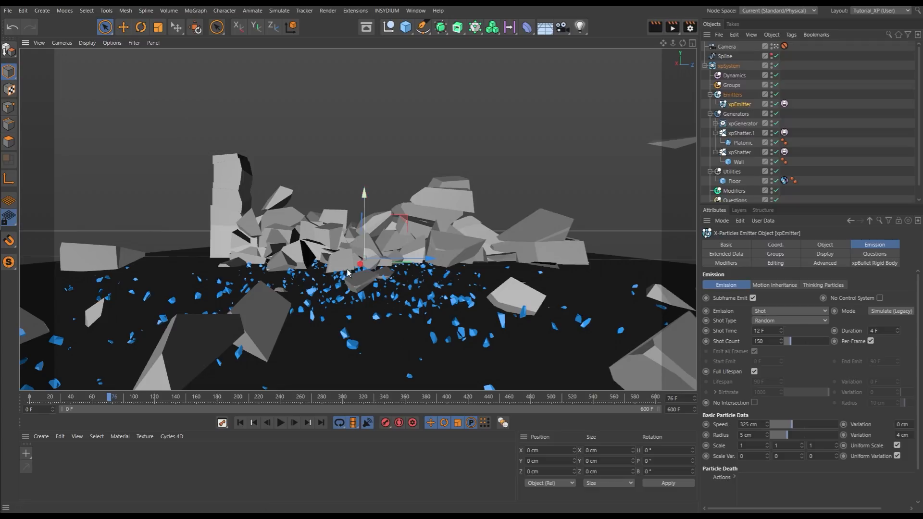
pyautogui.click(240, 422)
pyautogui.click(282, 423)
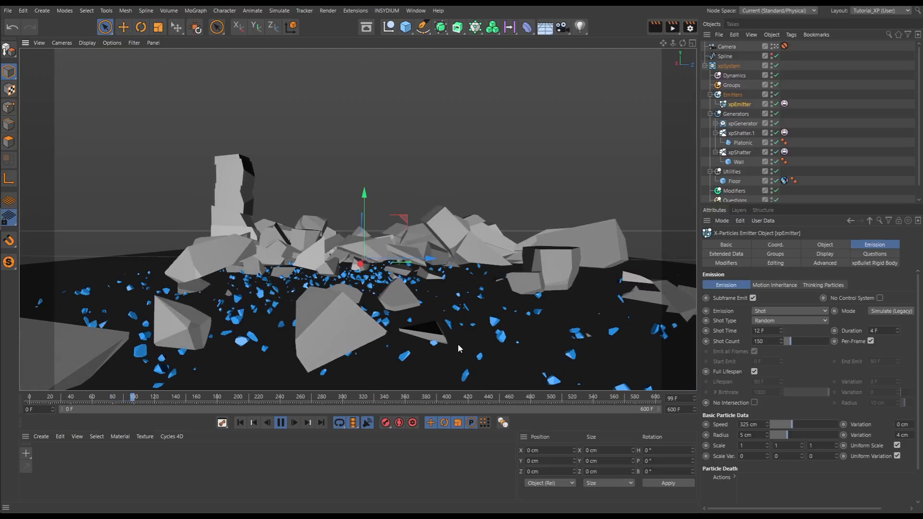
pyautogui.click(241, 423)
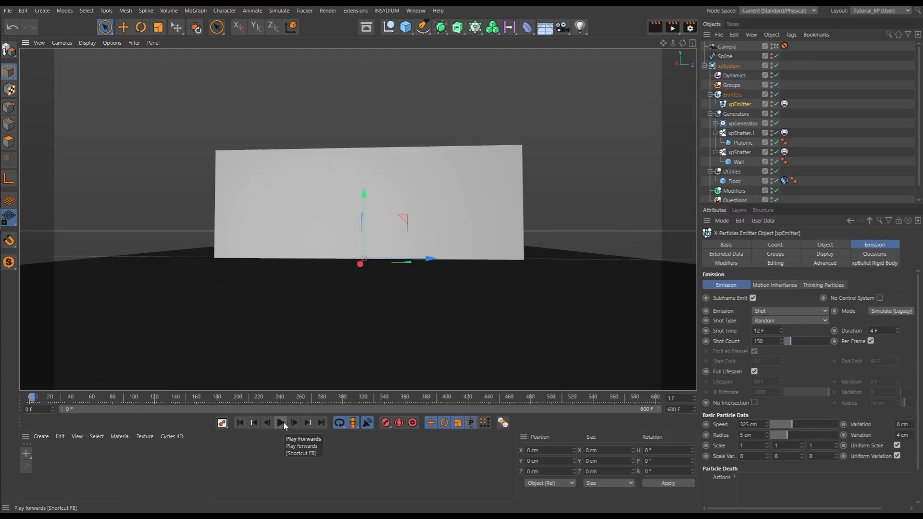
pyautogui.click(281, 424)
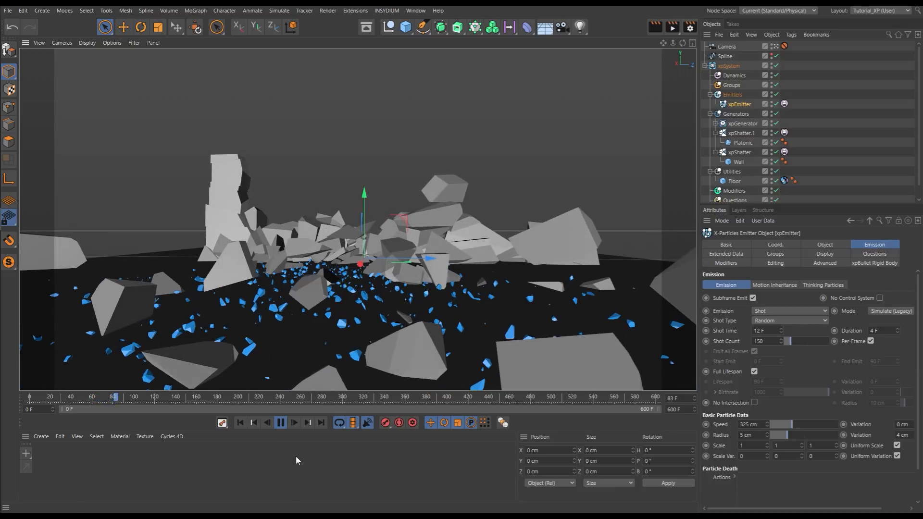
pyautogui.click(282, 424)
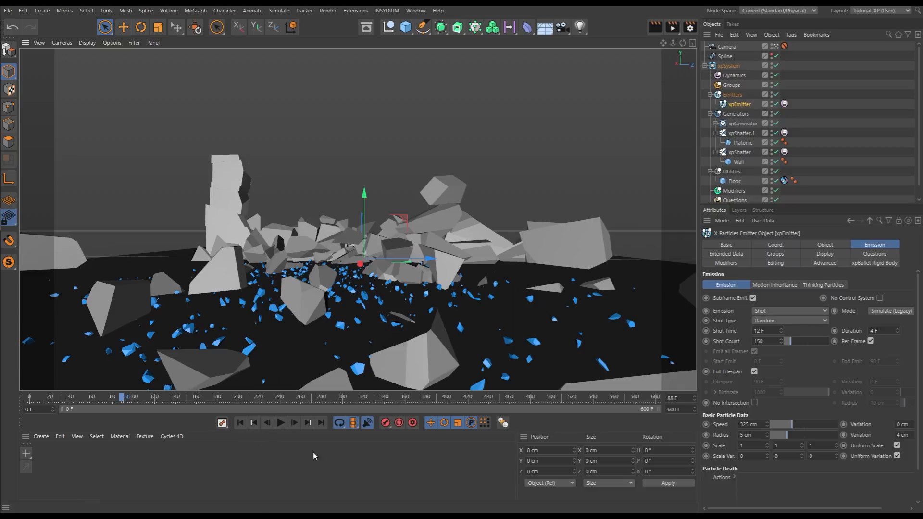
# Leave the Camera view for an elevated side view of the whole scene and reset the simulation to frame 0.
pyautogui.click(777, 47)
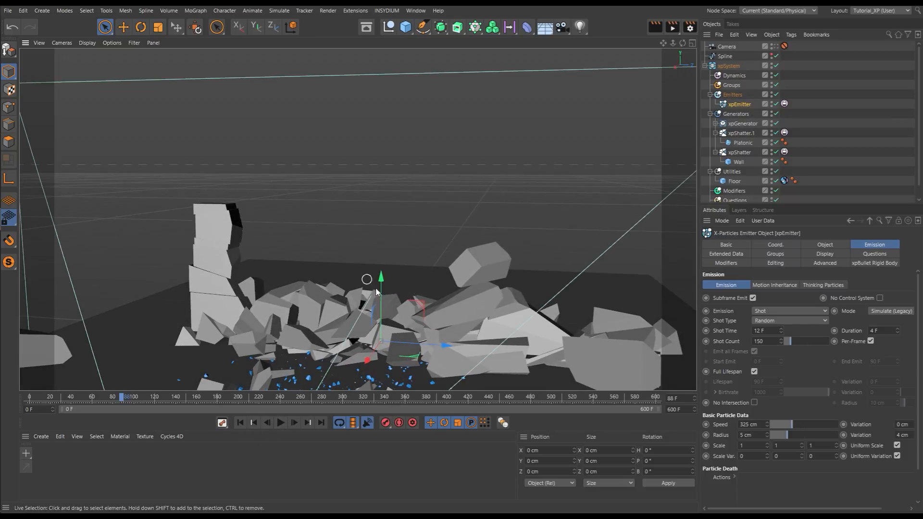
pyautogui.keyDown('alt'); pyautogui.moveTo(370, 277); pyautogui.dragTo(423, 289); pyautogui.keyUp('alt')
pyautogui.keyDown('alt'); pyautogui.moveTo(474, 286); pyautogui.dragTo(457, 294, button='right'); pyautogui.keyUp('alt')
pyautogui.keyDown('alt'); pyautogui.moveTo(459, 295); pyautogui.dragTo(355, 270, button='middle'); pyautogui.keyUp('alt')
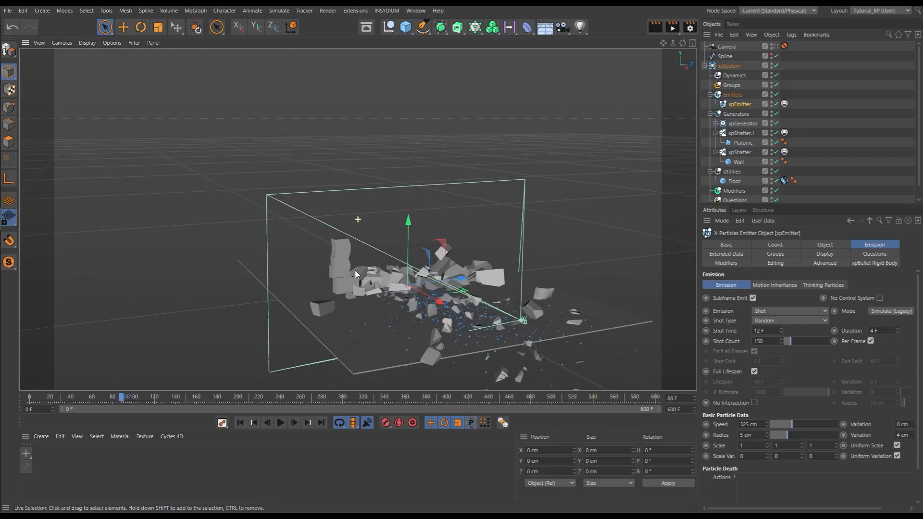
pyautogui.keyDown('alt'); pyautogui.moveTo(356, 270); pyautogui.dragTo(403, 281); pyautogui.keyUp('alt')
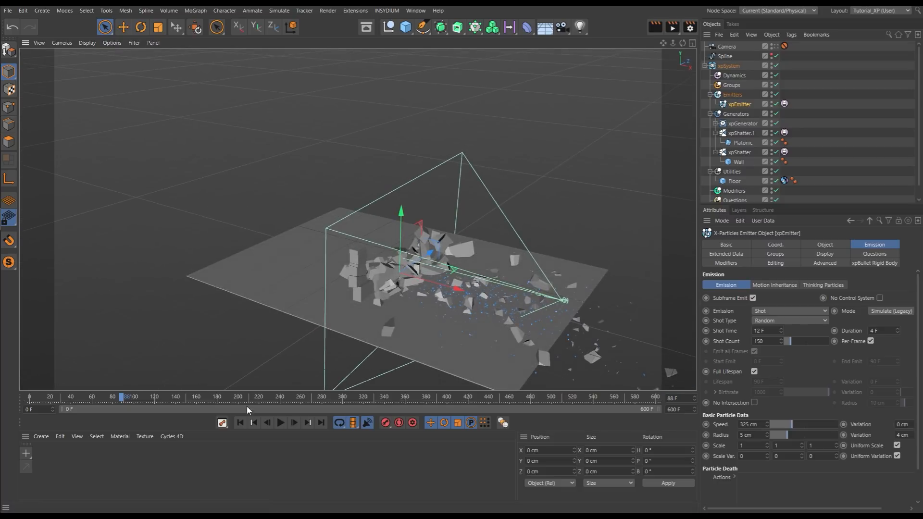
pyautogui.click(240, 425)
pyautogui.click(281, 424)
pyautogui.click(281, 424)
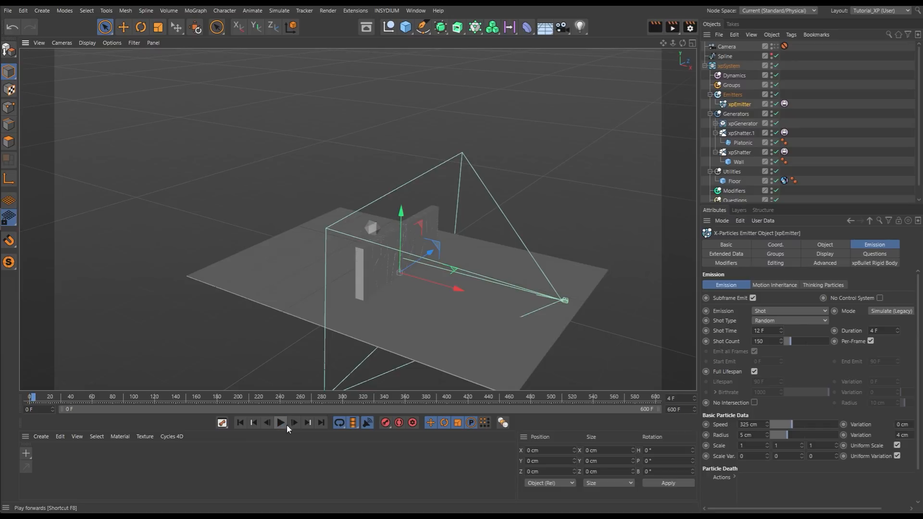
pyautogui.click(241, 422)
pyautogui.scroll(3, 455, 249)
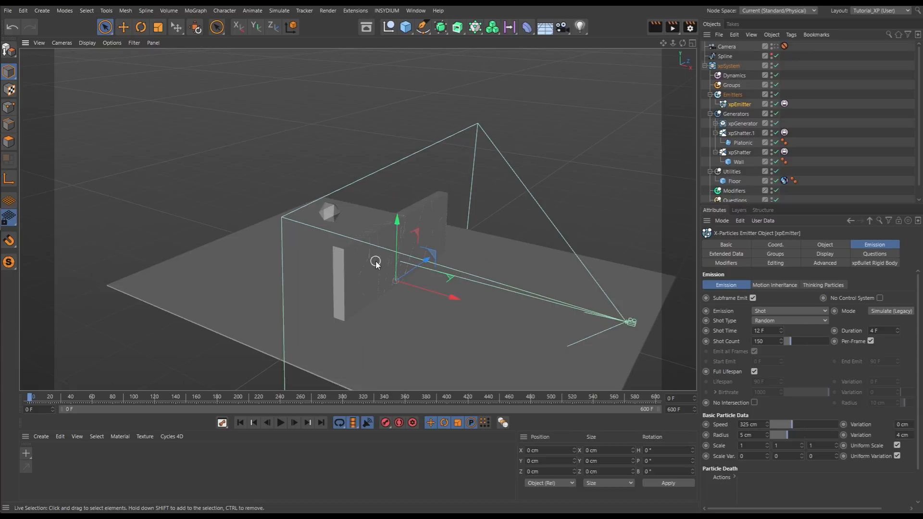
pyautogui.moveTo(410, 309)
pyautogui.keyDown('alt'); pyautogui.mouseDown()
pyautogui.moveTo(404, 294)
pyautogui.moveTo(385, 299)
pyautogui.moveTo(403, 320)
pyautogui.moveTo(489, 301)
pyautogui.moveTo(402, 290)
pyautogui.moveTo(393, 309)
pyautogui.mouseUp(); pyautogui.keyUp('alt')
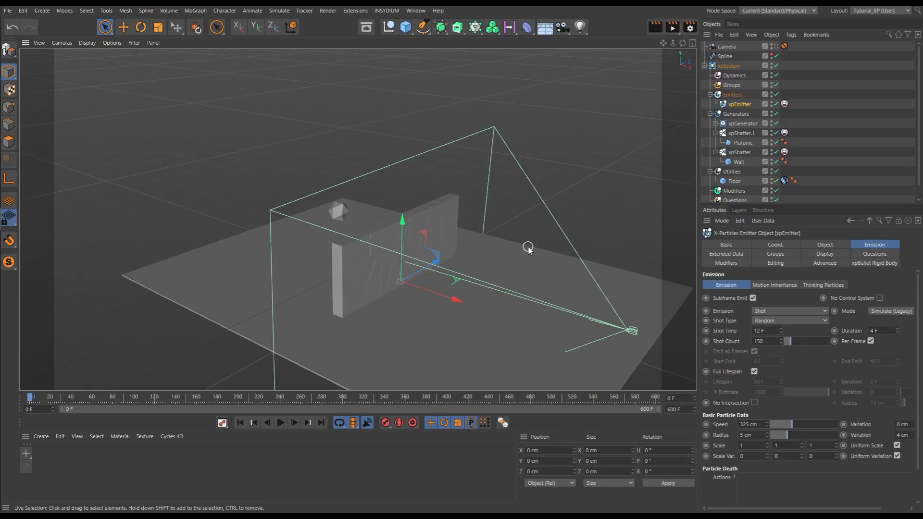
# Collapse the xpSystem hierarchy and add a light to the scene with its Type set to Infinite.
pyautogui.click(705, 66)
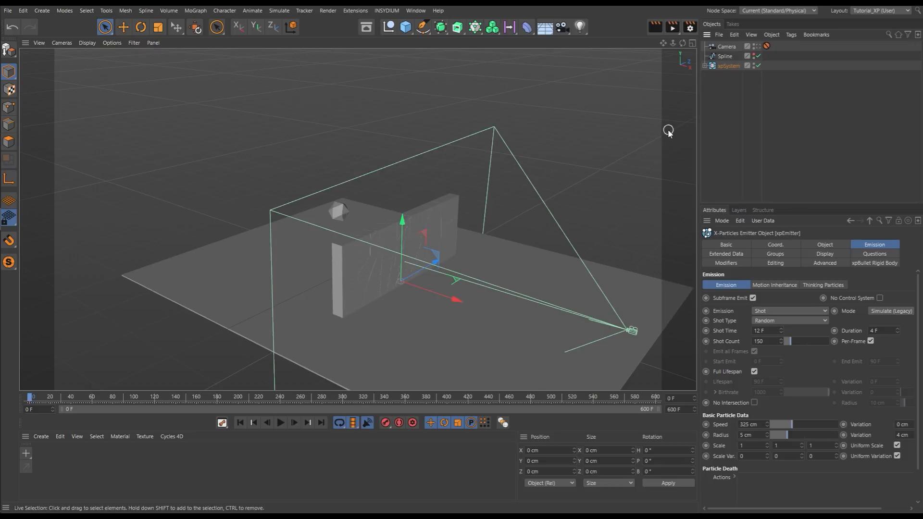
pyautogui.click(585, 29)
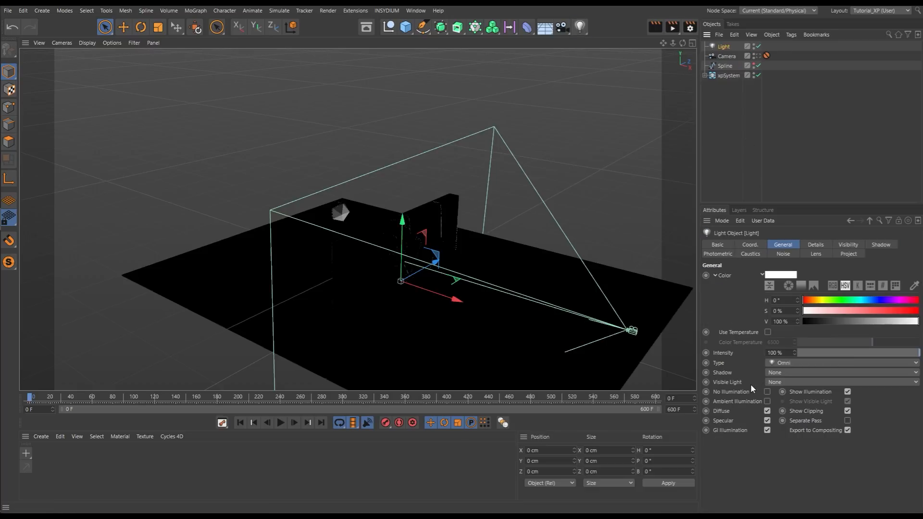
pyautogui.click(779, 364)
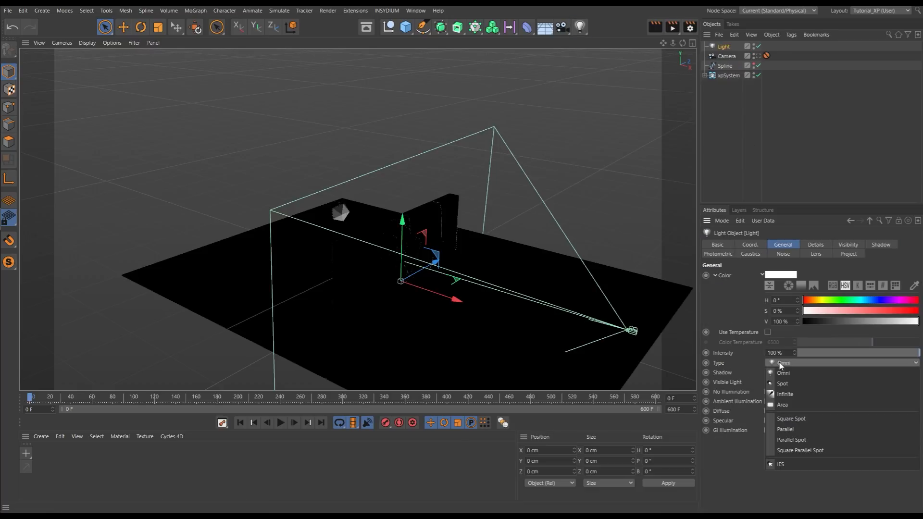
pyautogui.click(784, 394)
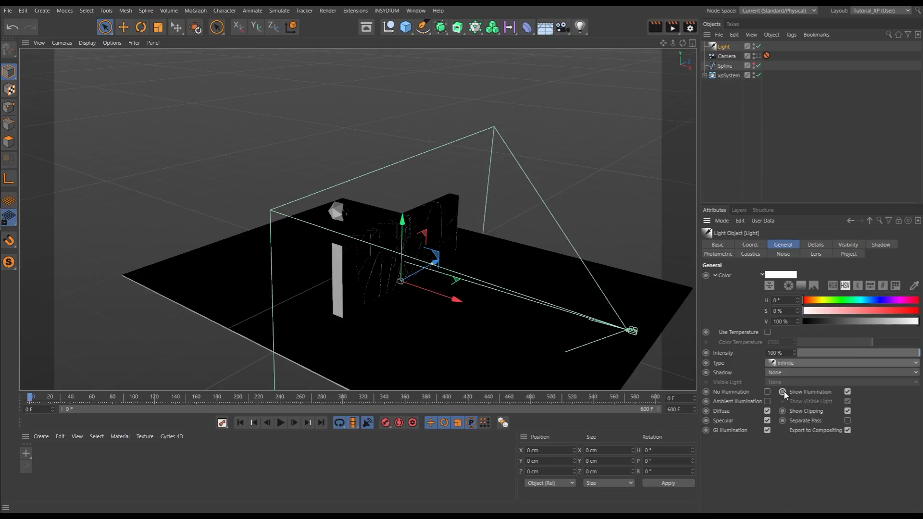
# Raise the light above the wall to a Y position of about 877 cm and pitch it about -10°.
pyautogui.moveTo(403, 225); pyautogui.dragTo(407, 126)
pyautogui.keyDown('alt'); pyautogui.moveTo(423, 225); pyautogui.dragTo(247, 123); pyautogui.keyUp('alt')
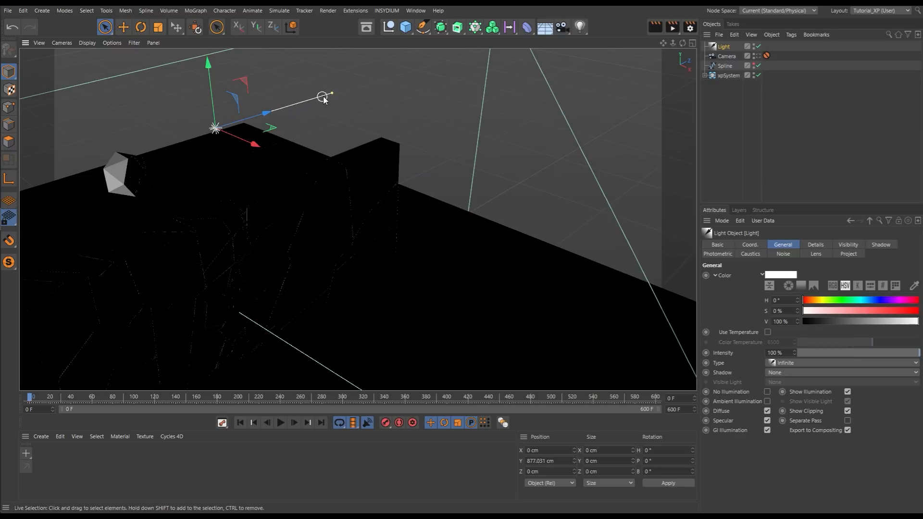
pyautogui.keyDown('alt'); pyautogui.moveTo(227, 151); pyautogui.dragTo(342, 204); pyautogui.keyUp('alt')
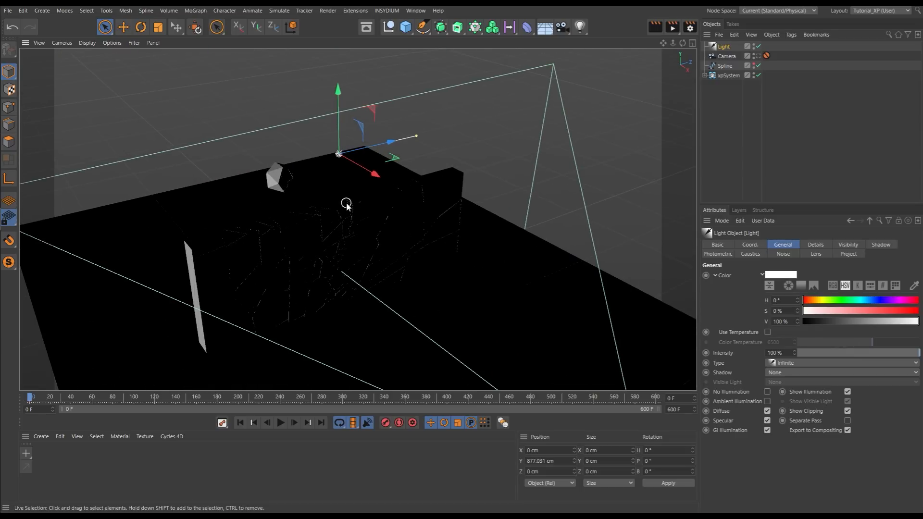
pyautogui.press('r')
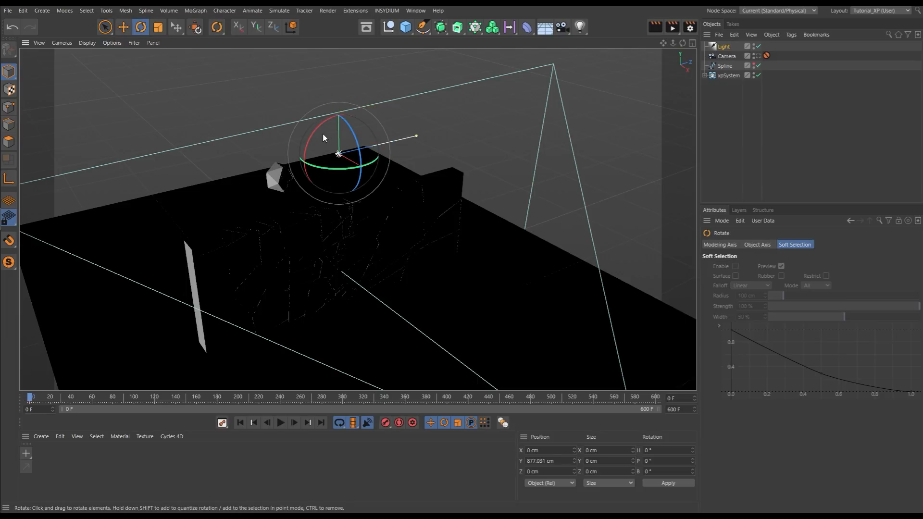
pyautogui.moveTo(314, 135); pyautogui.dragTo(318, 147)
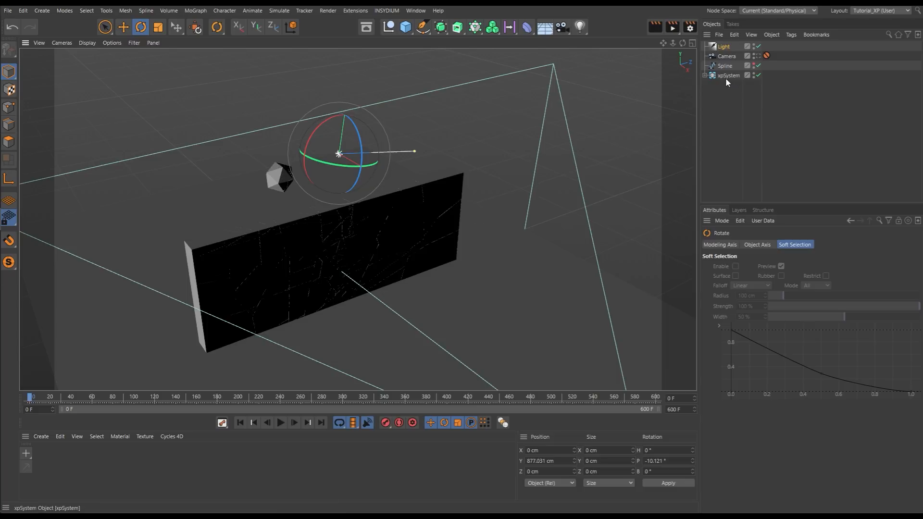
# Set the light's Shadow to Raytraced (Hard) and enable the display of shadows in the viewport.
pyautogui.click(726, 48)
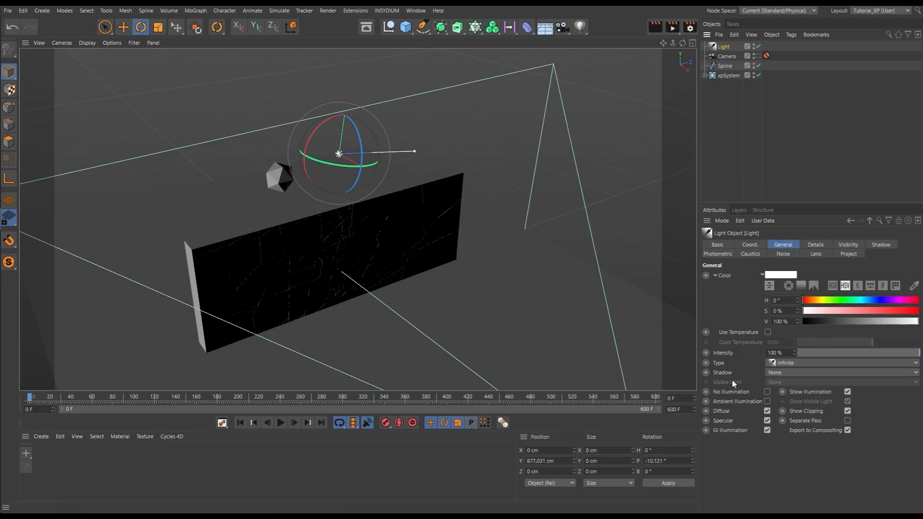
pyautogui.click(776, 374)
pyautogui.click(785, 408)
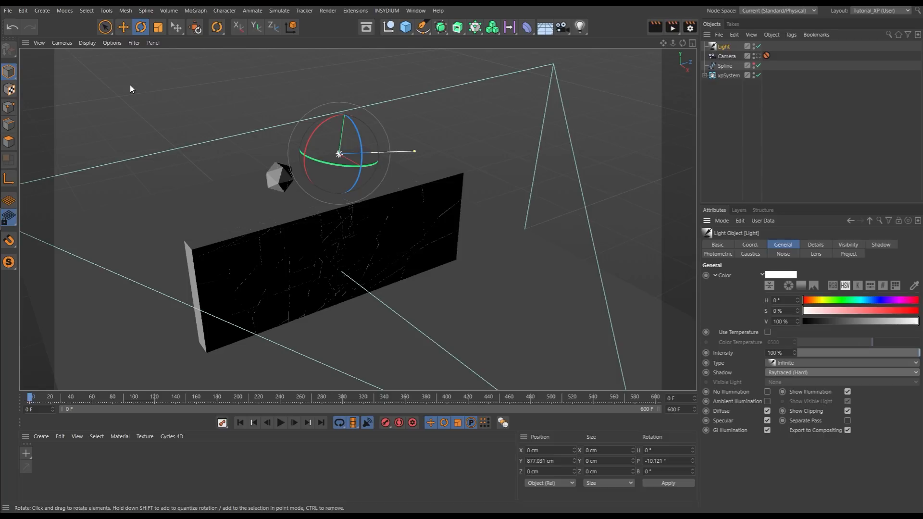
pyautogui.click(109, 44)
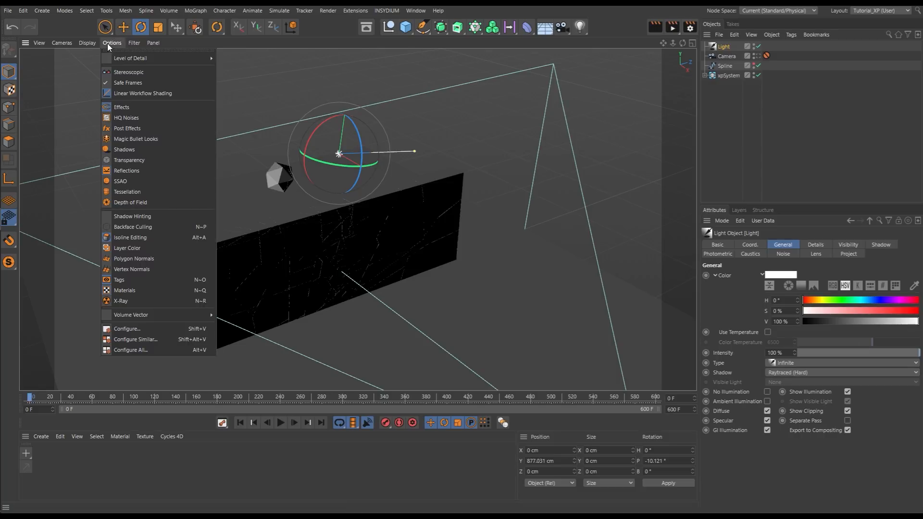
pyautogui.click(128, 148)
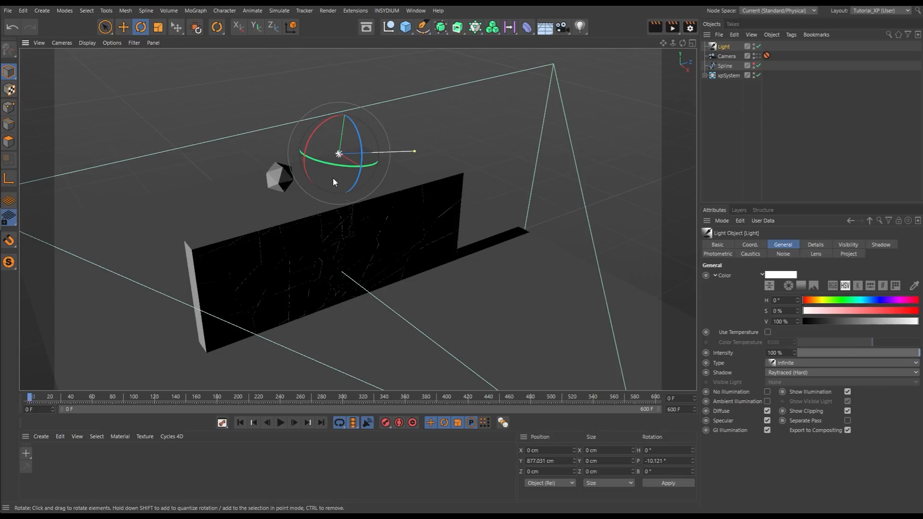
# Toggle the coordinate system and turn the light to a heading of about 35° so it shines on the wall's front.
pyautogui.moveTo(336, 164)
pyautogui.mouseDown()
pyautogui.moveTo(387, 188)
pyautogui.moveTo(494, 179)
pyautogui.moveTo(543, 161)
pyautogui.moveTo(570, 181)
pyautogui.moveTo(353, 161)
pyautogui.moveTo(498, 217)
pyautogui.moveTo(483, 246)
pyautogui.mouseUp()
pyautogui.press('w')
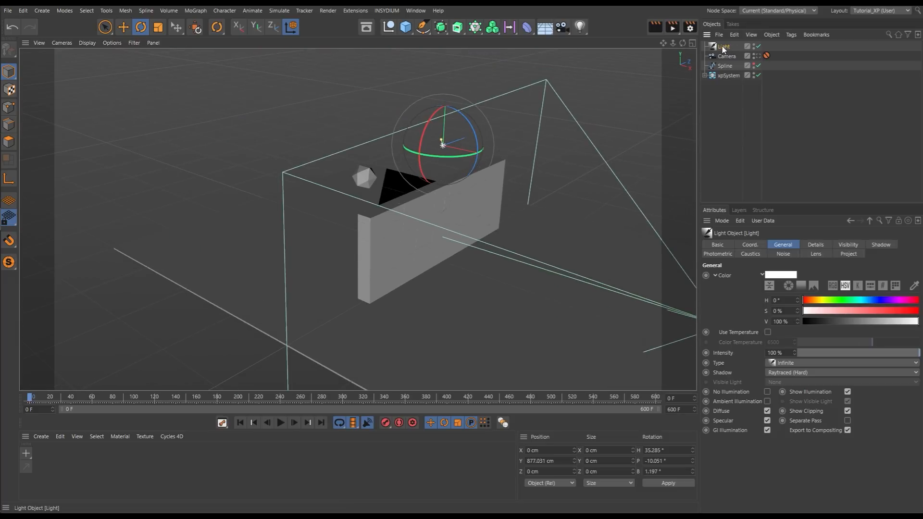
# Tint the light a faint warm orange with a hue of 22° and a saturation of 5%.
pyautogui.click(811, 300)
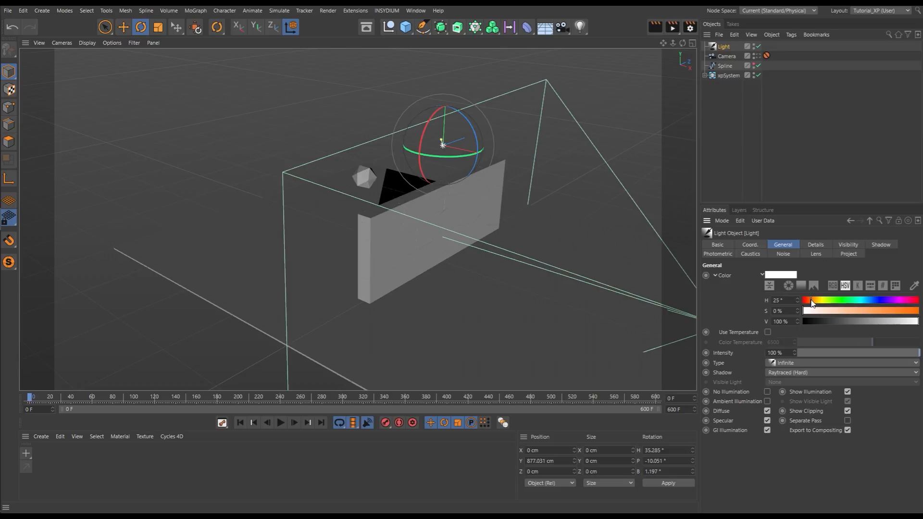
pyautogui.click(814, 311)
pyautogui.moveTo(811, 302); pyautogui.dragTo(813, 303)
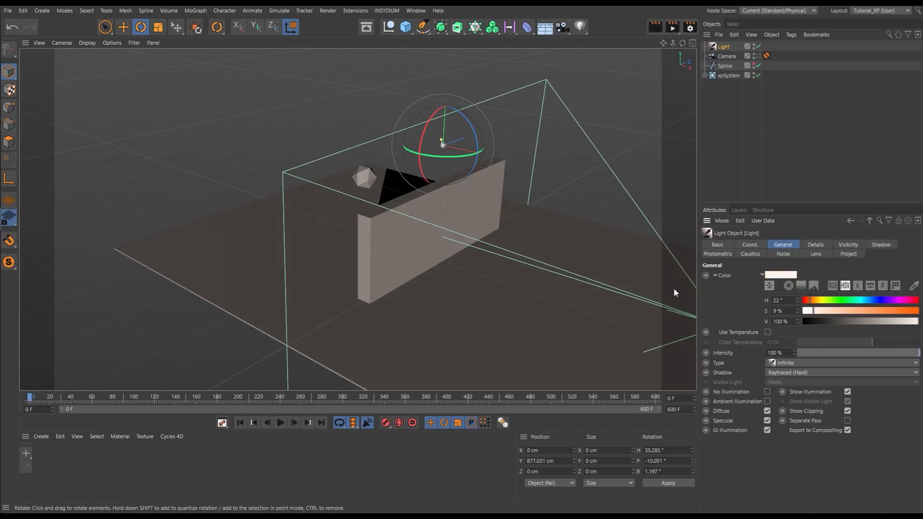
pyautogui.keyDown('alt'); pyautogui.moveTo(450, 213); pyautogui.dragTo(445, 210); pyautogui.keyUp('alt')
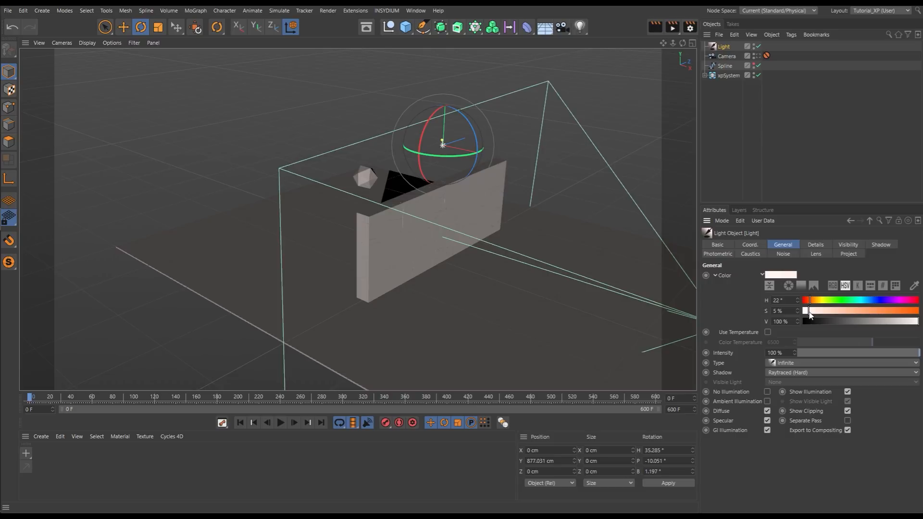
pyautogui.keyDown('alt'); pyautogui.moveTo(557, 291); pyautogui.dragTo(503, 268); pyautogui.keyUp('alt')
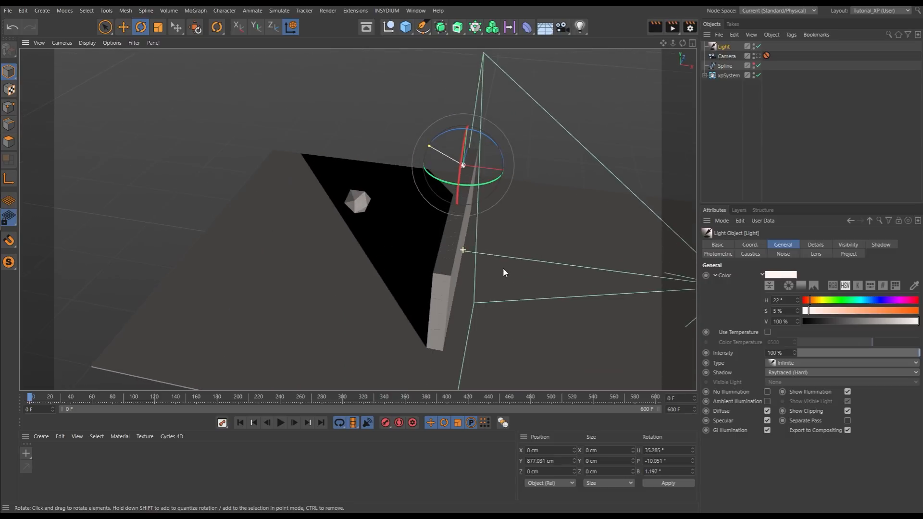
# Set the light's shadow Density to 90%.
pyautogui.click(879, 245)
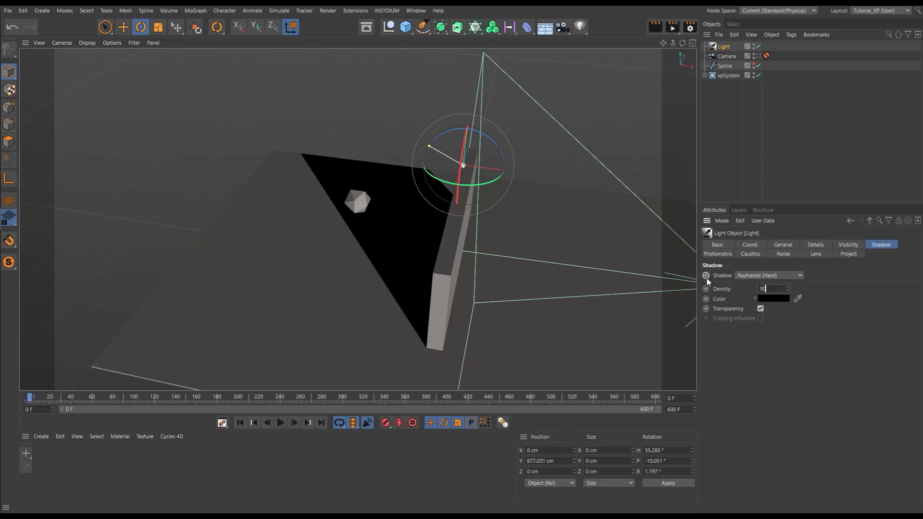
pyautogui.press('Return')
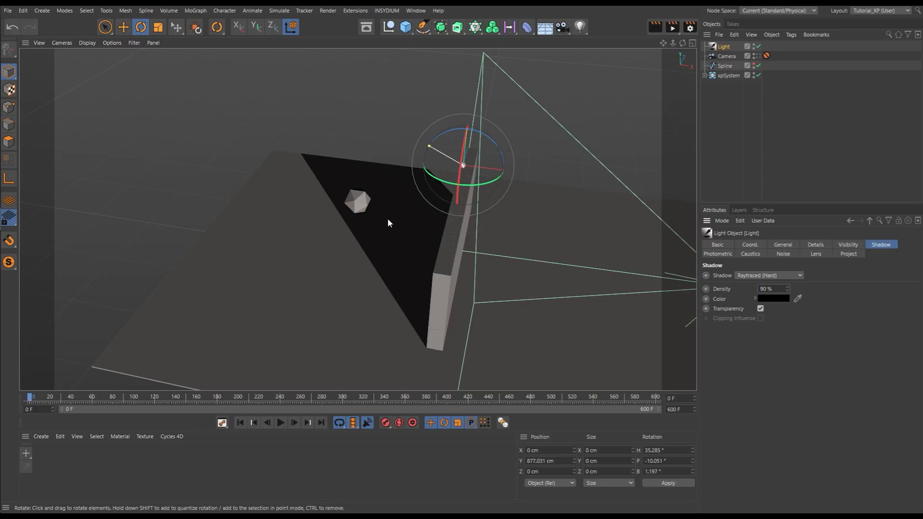
pyautogui.keyDown('alt'); pyautogui.moveTo(387, 218); pyautogui.dragTo(371, 202); pyautogui.keyUp('alt')
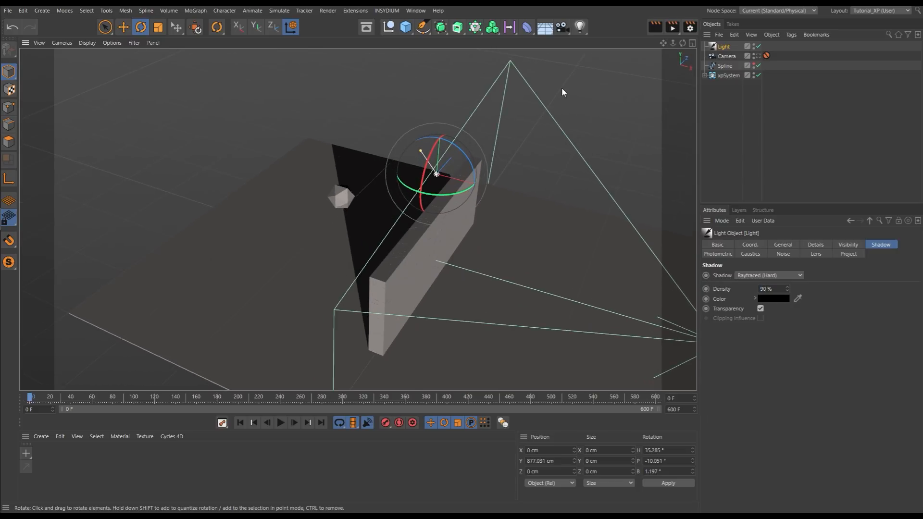
# Add a second light with Ambient Illumination, tinted pale blue (hue 220°, saturation 14%) at 22% intensity.
pyautogui.click(580, 27)
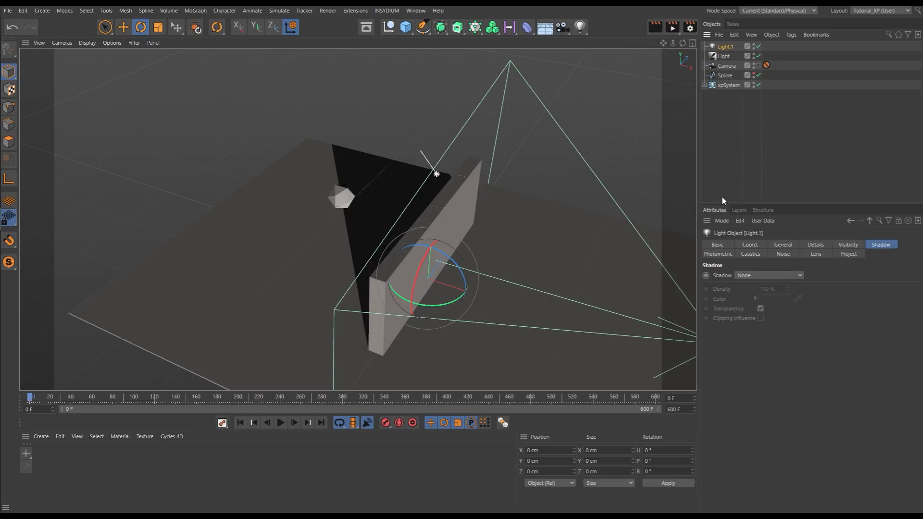
pyautogui.click(784, 246)
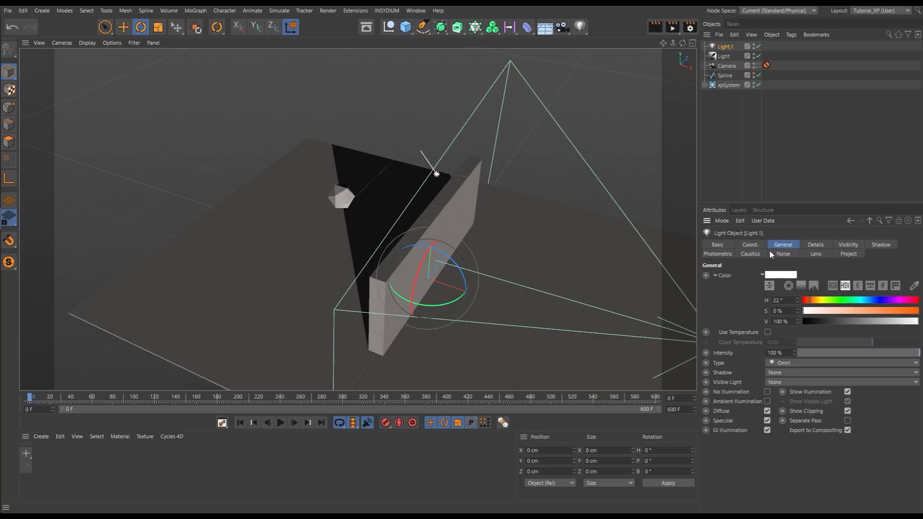
pyautogui.click(767, 401)
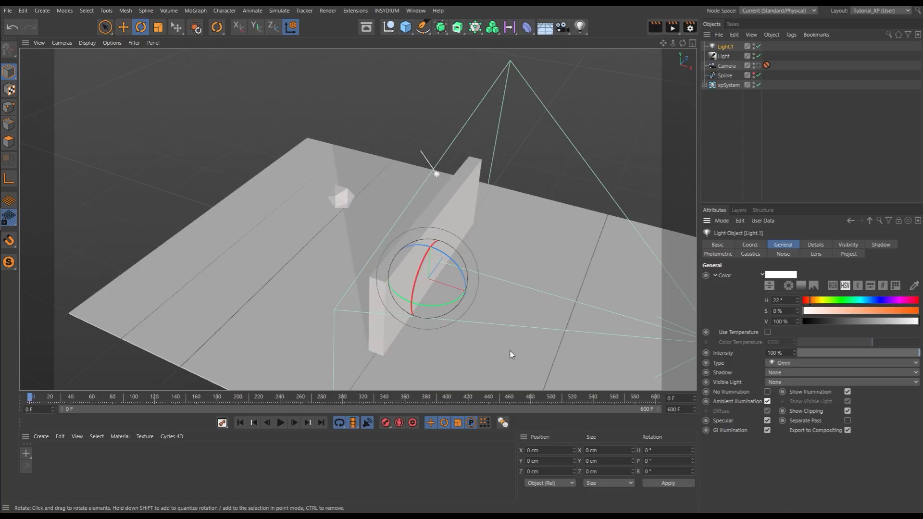
pyautogui.moveTo(868, 301); pyautogui.dragTo(820, 312)
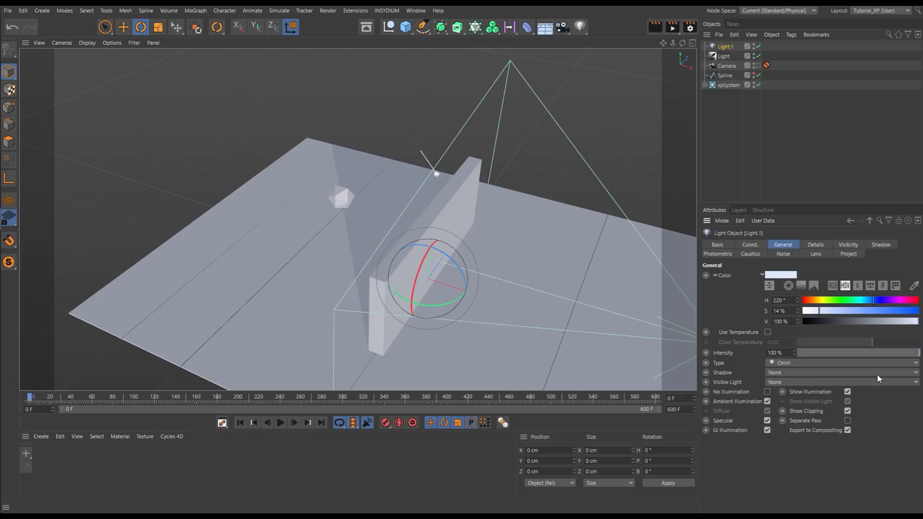
pyautogui.moveTo(901, 352); pyautogui.dragTo(826, 356)
pyautogui.keyDown('alt'); pyautogui.moveTo(385, 245); pyautogui.dragTo(331, 247); pyautogui.keyUp('alt')
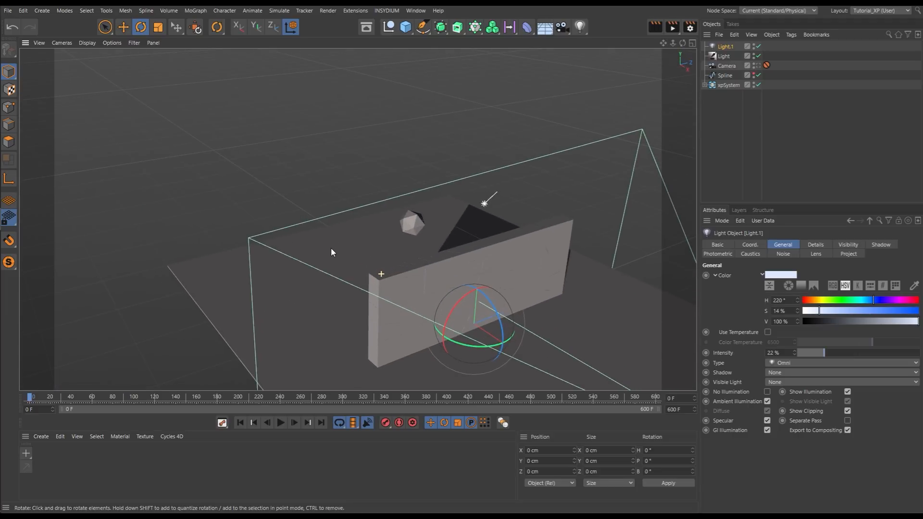
# Look through the scene camera with Depth of Field enabled in the viewport, and play the simulation to about frame 76.
pyautogui.click(758, 65)
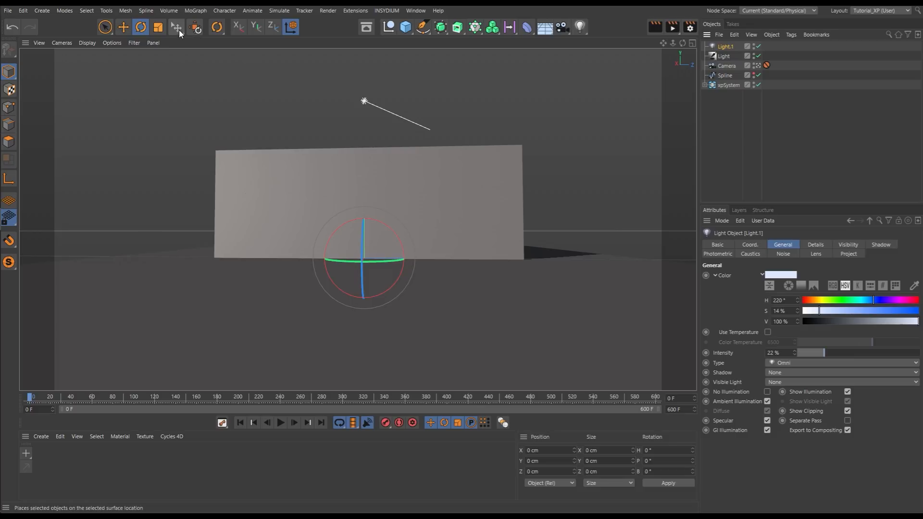
pyautogui.click(117, 43)
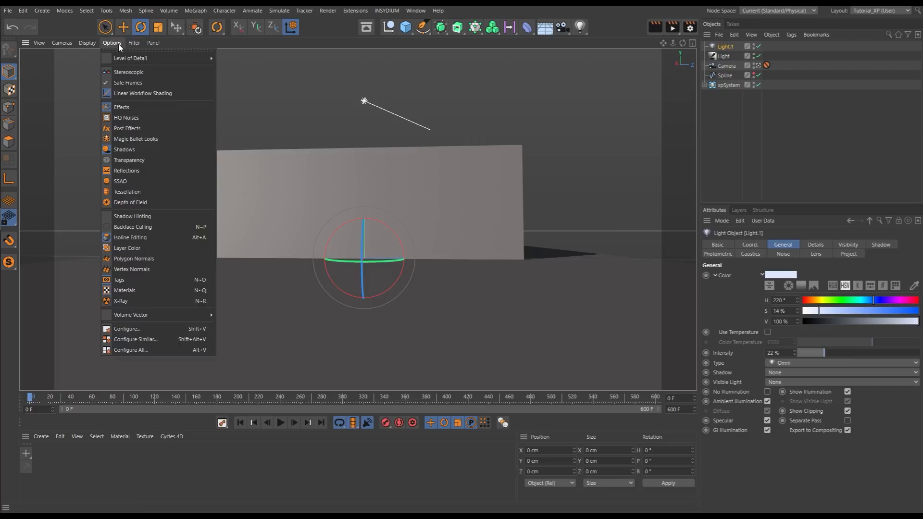
pyautogui.click(123, 203)
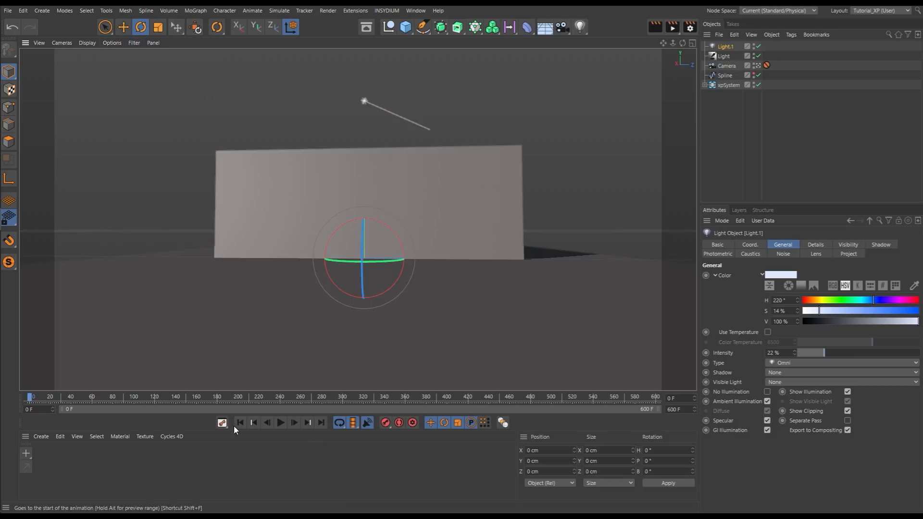
pyautogui.click(733, 116)
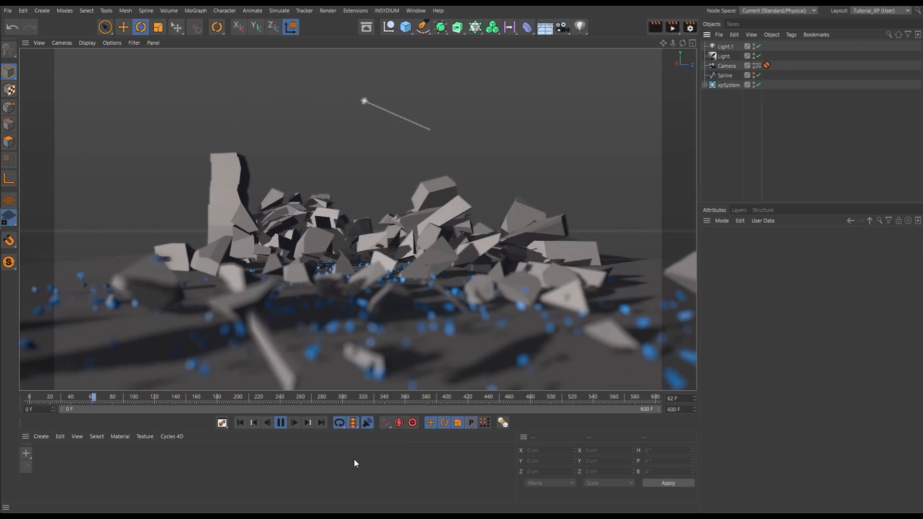
pyautogui.click(282, 423)
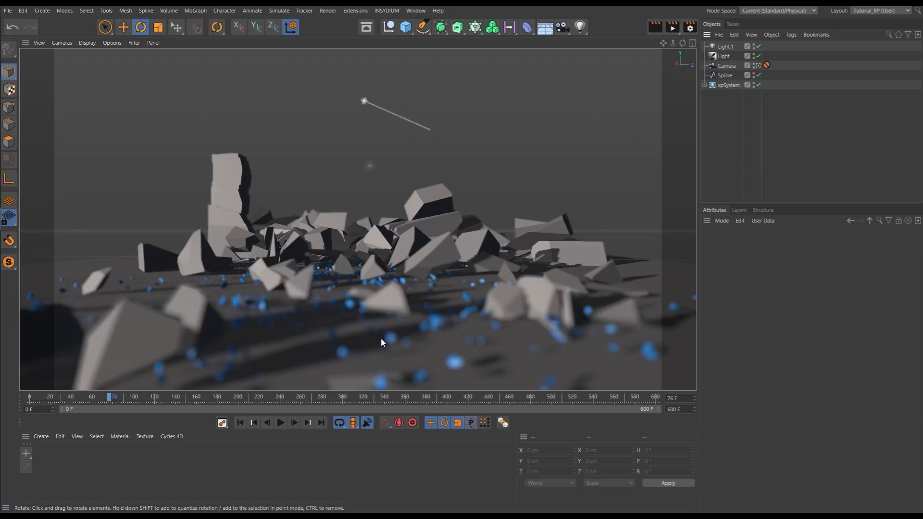
# Set the xpEmitter's particle display Color Mode to Gradient (Random).
pyautogui.click(705, 85)
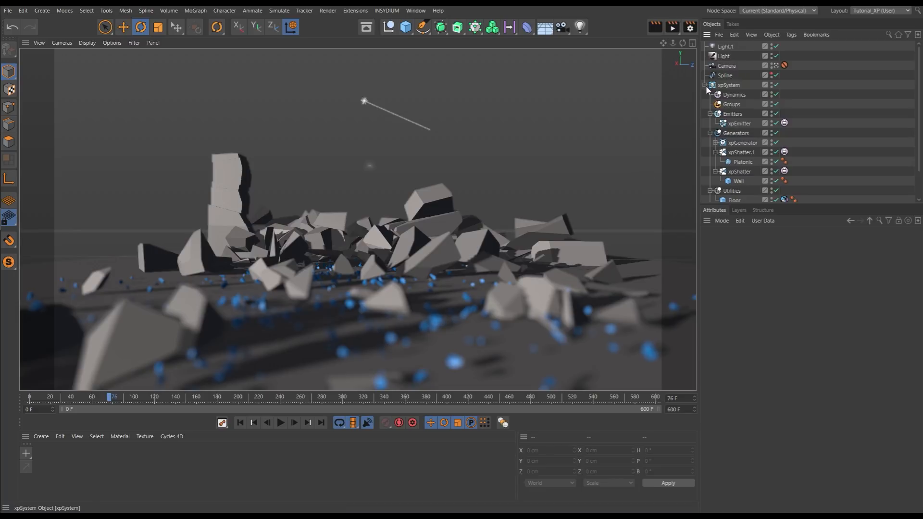
pyautogui.click(741, 124)
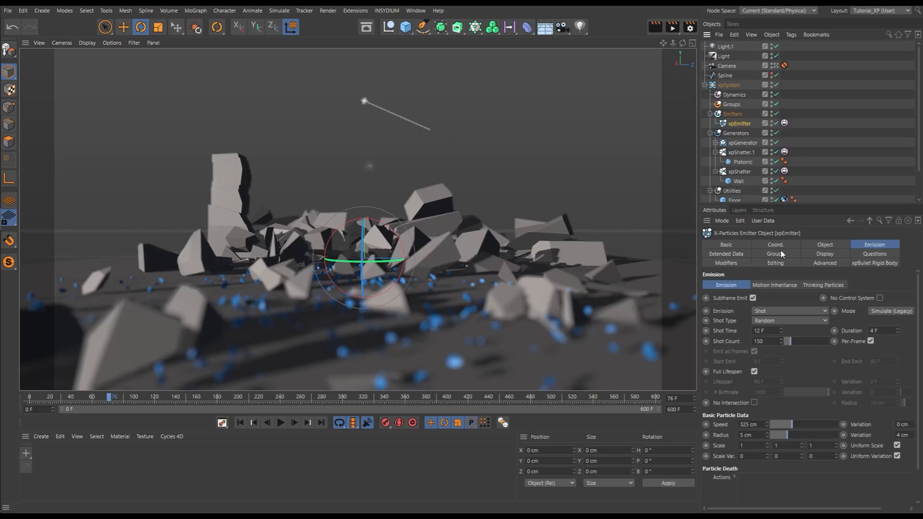
pyautogui.click(819, 255)
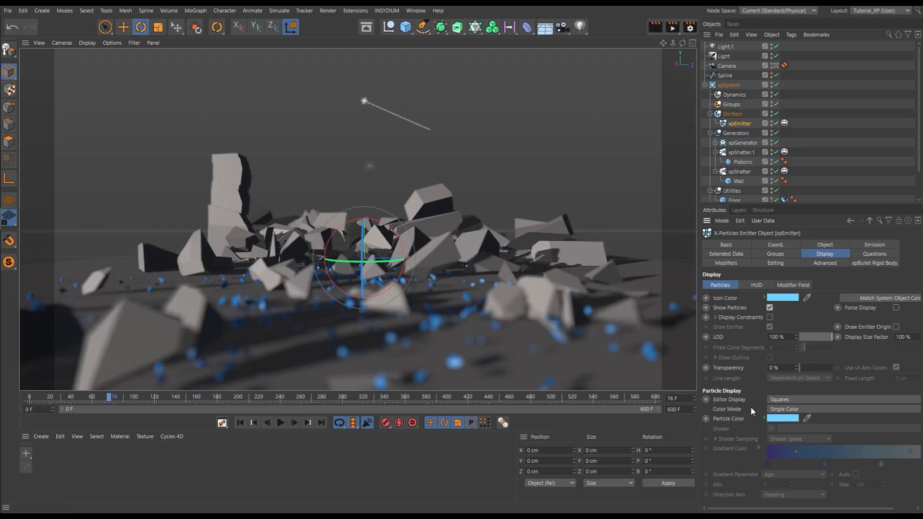
pyautogui.click(775, 410)
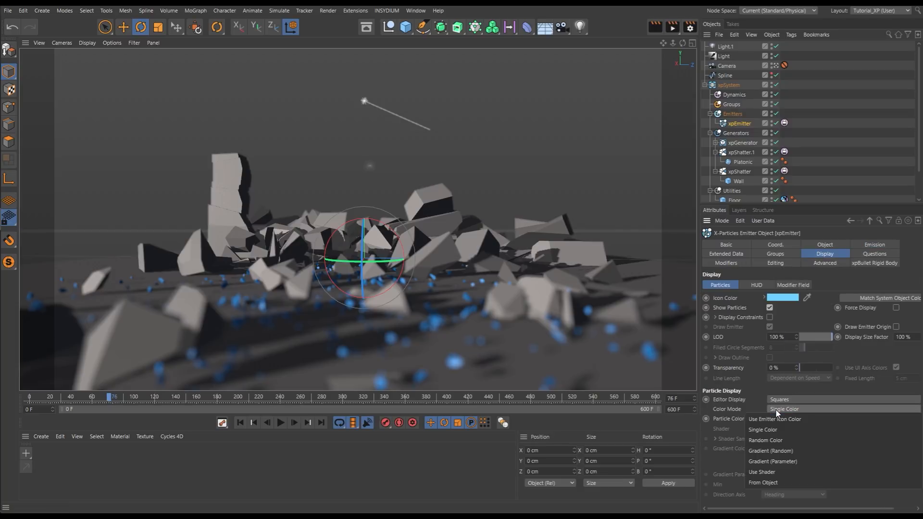
pyautogui.click(787, 451)
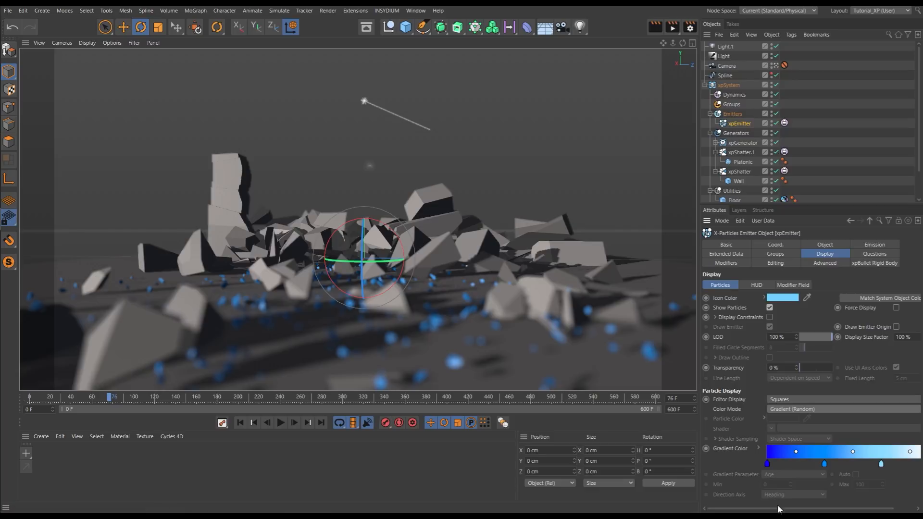
# Remove the dark blue and light blue knots from the particle gradient and distribute the remaining knots evenly.
pyautogui.moveTo(778, 509); pyautogui.dragTo(800, 510)
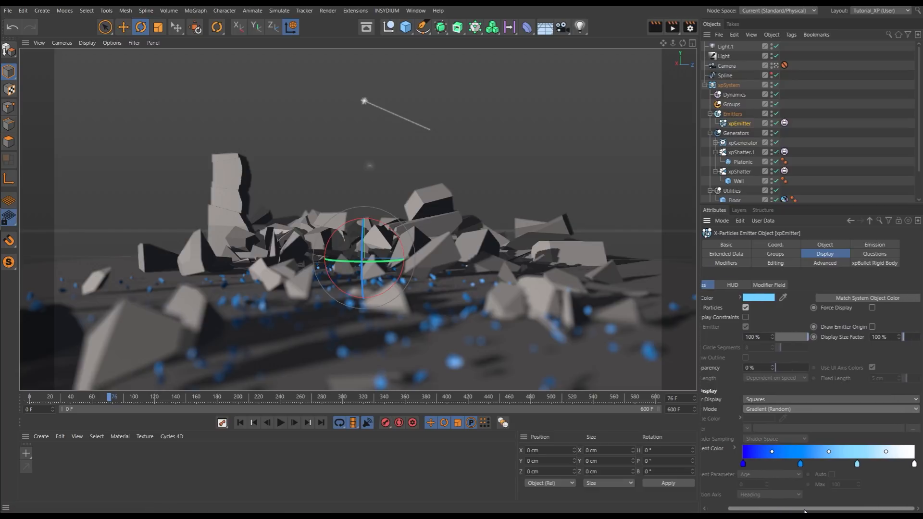
pyautogui.click(743, 465)
pyautogui.moveTo(743, 465); pyautogui.dragTo(750, 488)
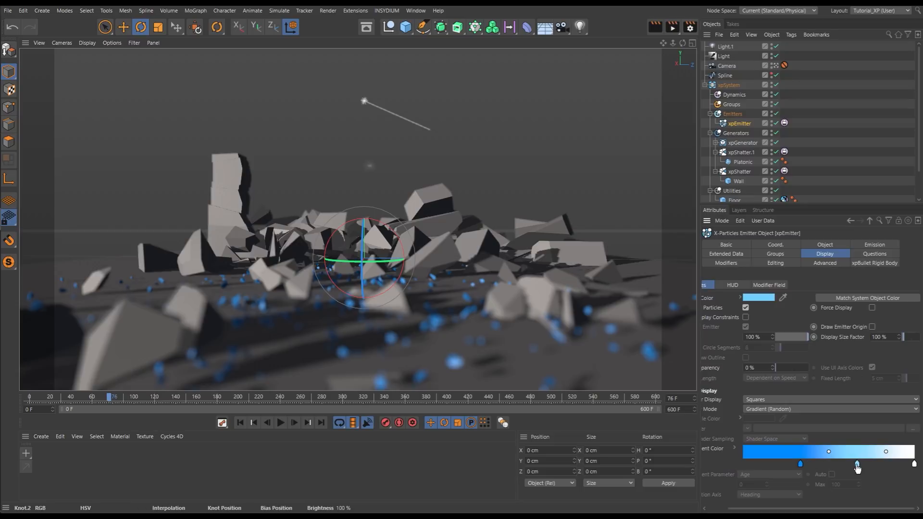
pyautogui.moveTo(857, 464); pyautogui.dragTo(843, 487)
pyautogui.rightClick(802, 465)
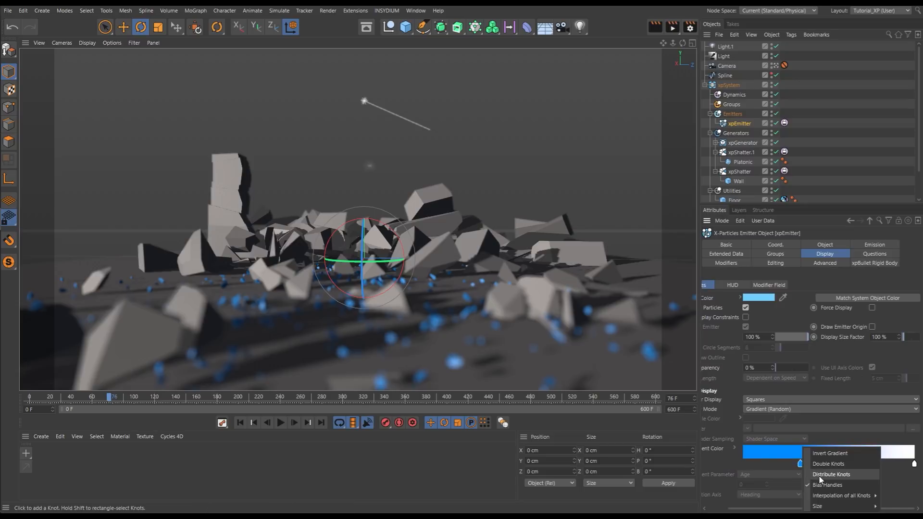
pyautogui.click(831, 475)
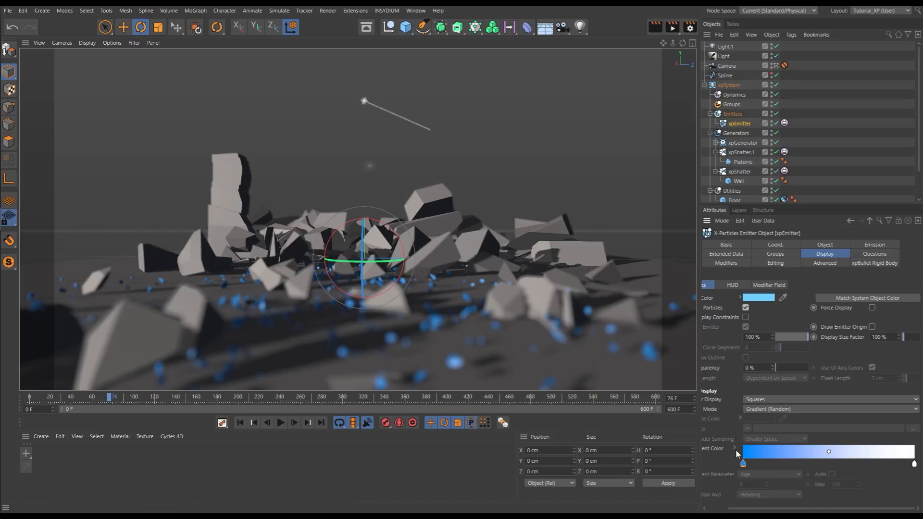
# Recolour the particle gradient to run from a dark grey of 0% saturation and 30% value to a grey of 63% value.
pyautogui.click(734, 448)
pyautogui.moveTo(919, 431); pyautogui.dragTo(919, 475)
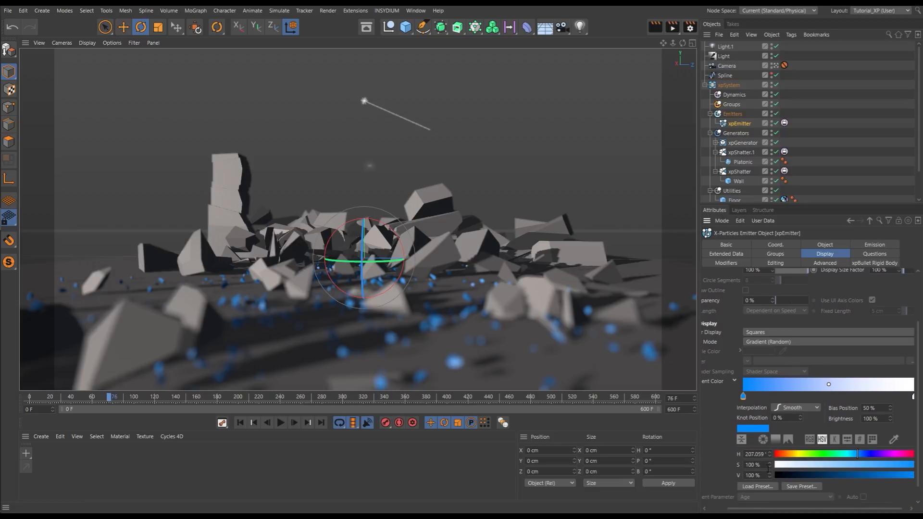
pyautogui.moveTo(788, 465); pyautogui.dragTo(818, 478)
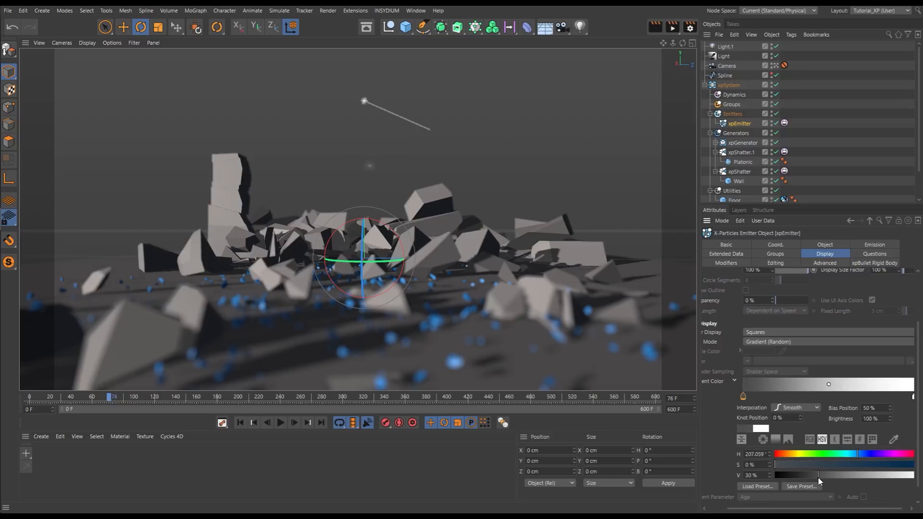
pyautogui.click(913, 397)
pyautogui.moveTo(904, 478); pyautogui.dragTo(896, 476)
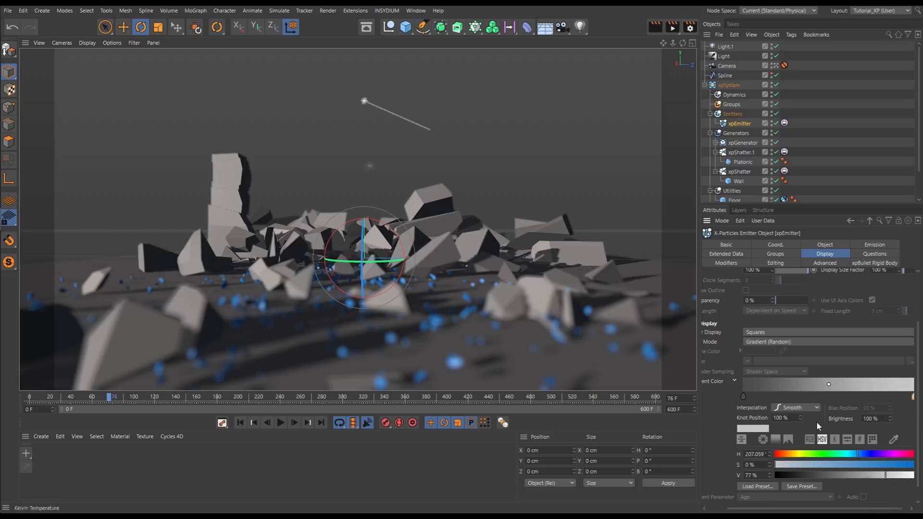
pyautogui.moveTo(886, 477); pyautogui.dragTo(865, 480)
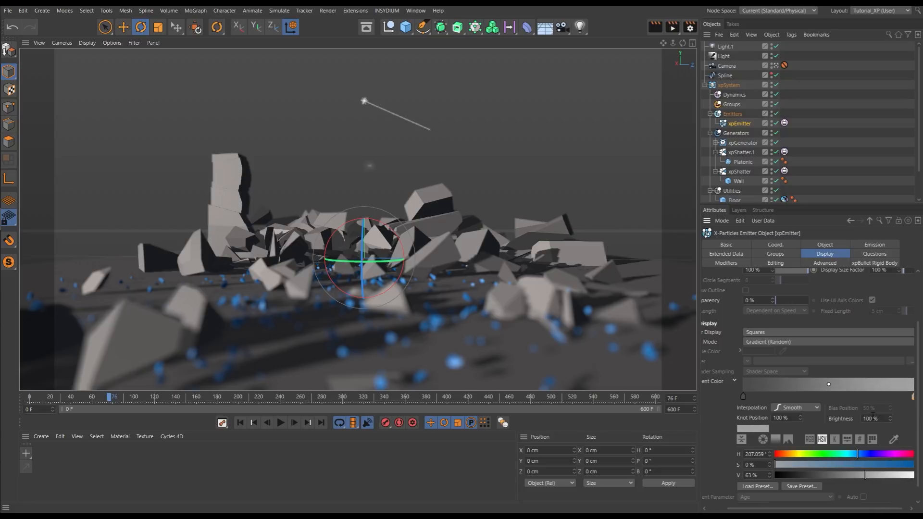
# Replay the simulation from the start to about frame 84 to check the grey debris, and enlarge the object list.
pyautogui.click(241, 424)
pyautogui.click(280, 423)
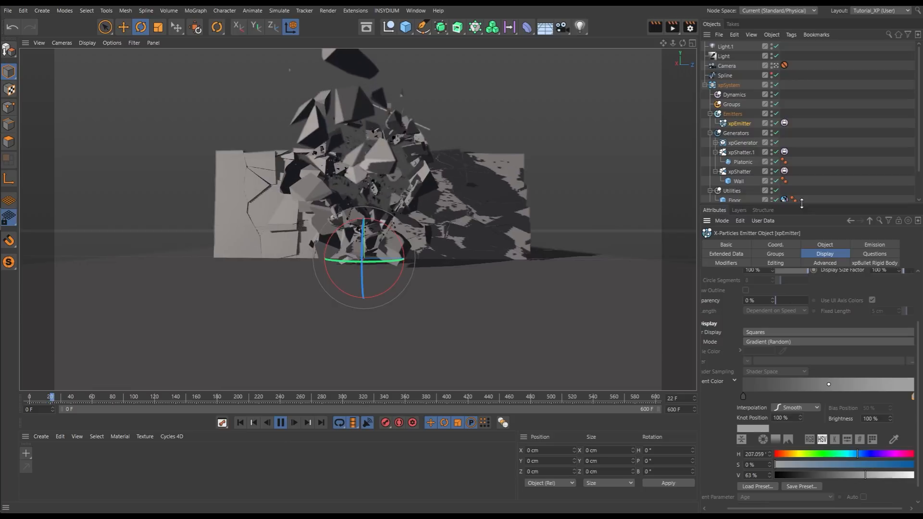
pyautogui.moveTo(801, 206); pyautogui.dragTo(779, 274)
pyautogui.click(601, 304)
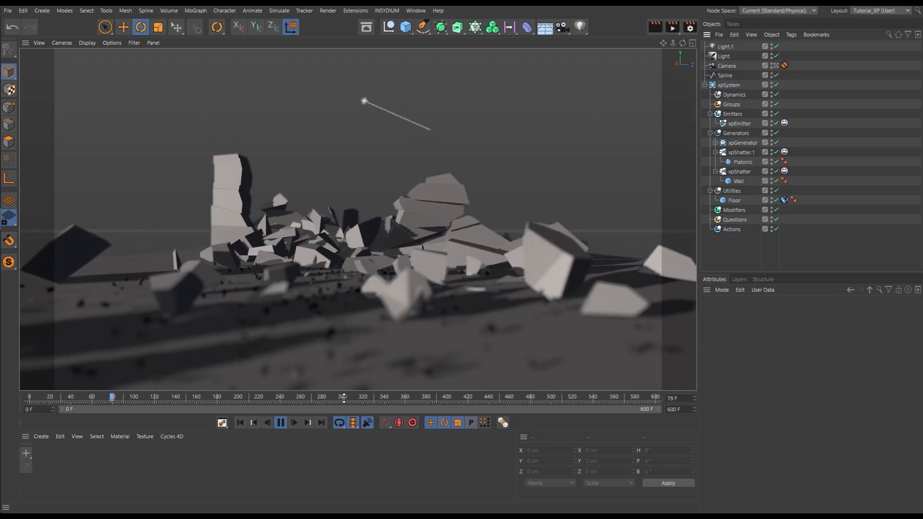
pyautogui.click(280, 422)
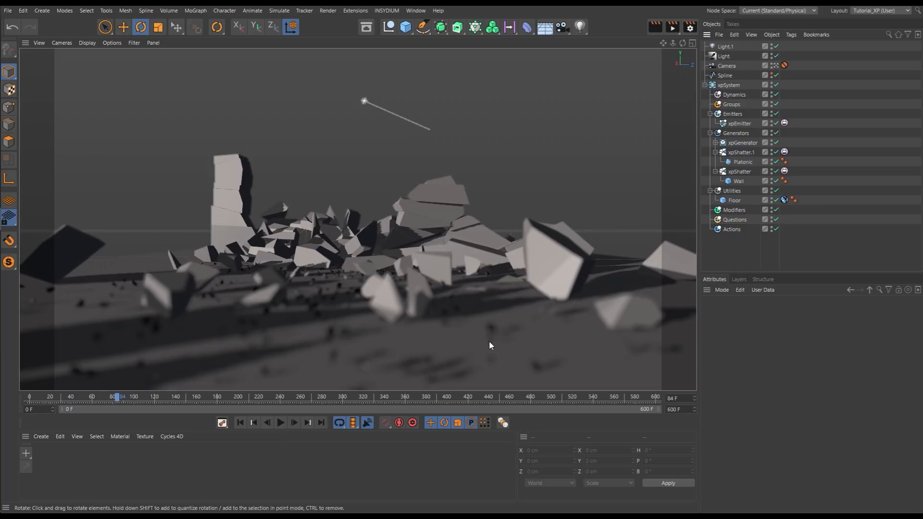
# Return to frame 0 and disable the Voronoi layer of the Platonic's xpShatter.1 and the Voronoi.1 layer of the wall's xpShatter.
pyautogui.click(240, 423)
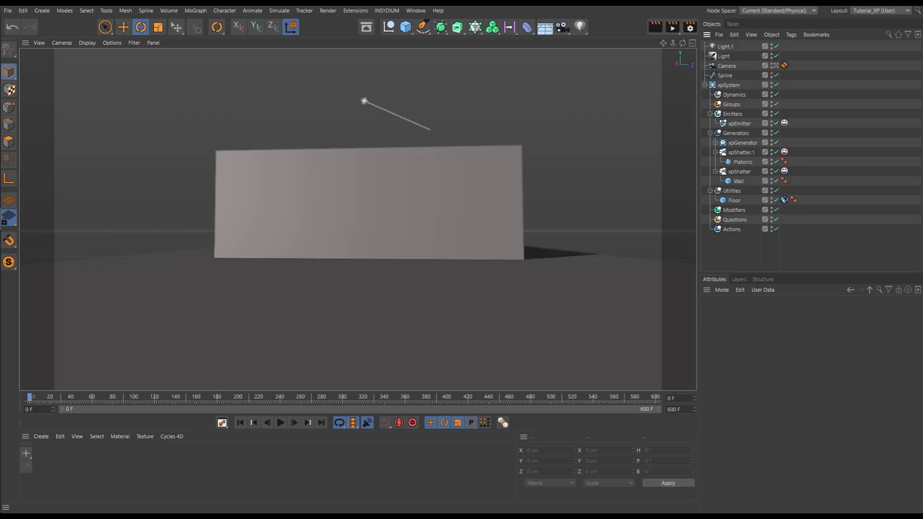
pyautogui.press('space')
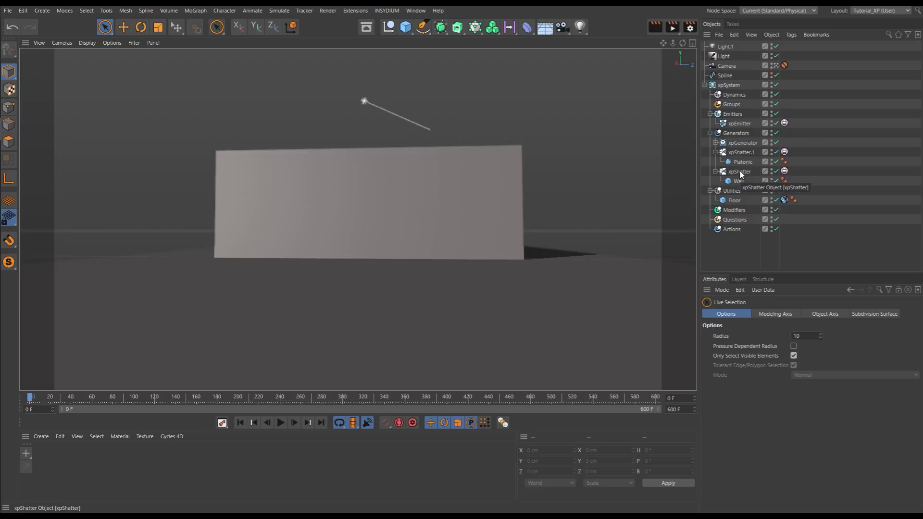
pyautogui.click(742, 153)
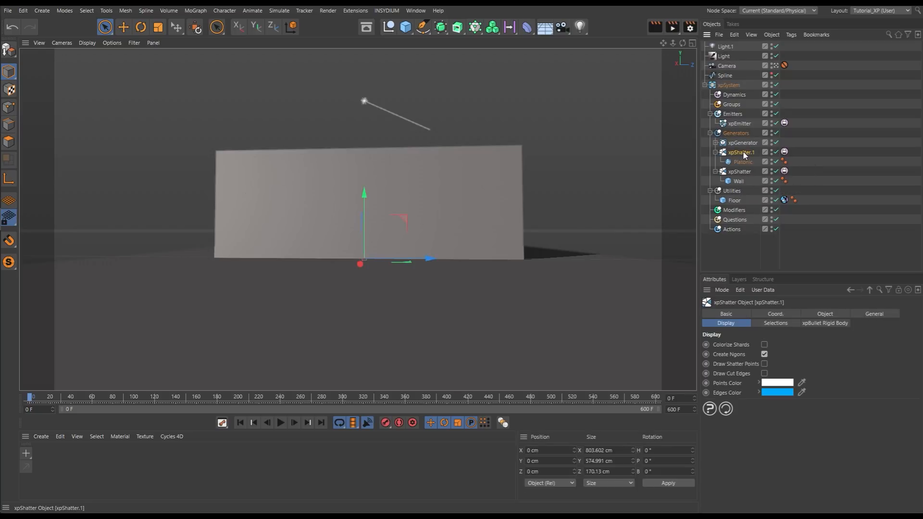
pyautogui.click(816, 316)
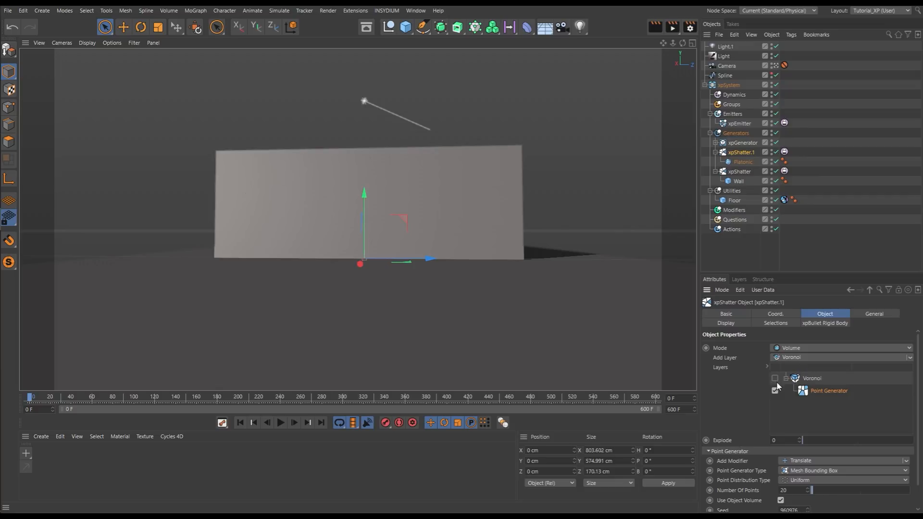
pyautogui.click(742, 173)
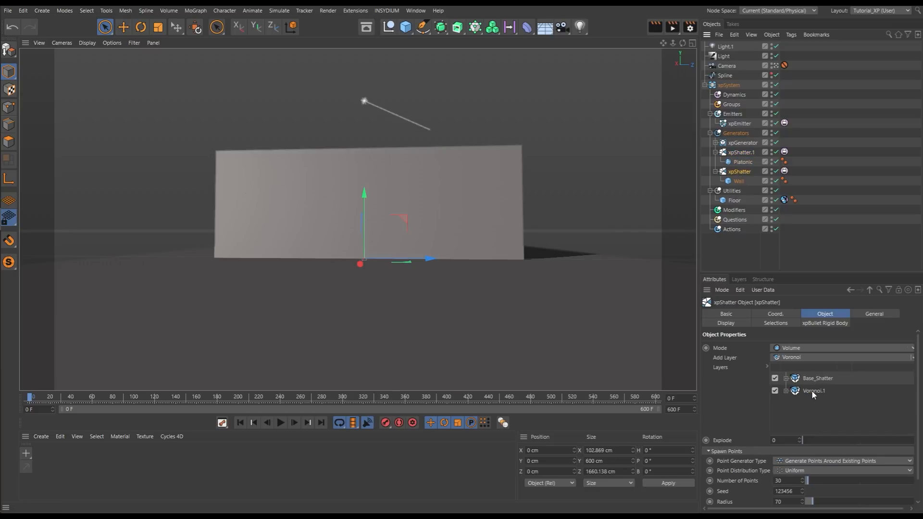
pyautogui.click(775, 391)
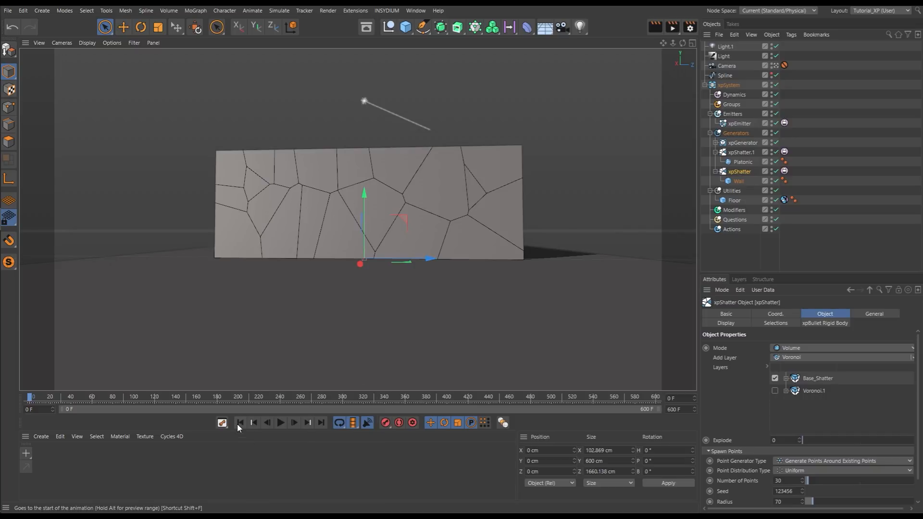
# Play the simplified wall break to about frame 26 and return to the first frame.
pyautogui.click(281, 423)
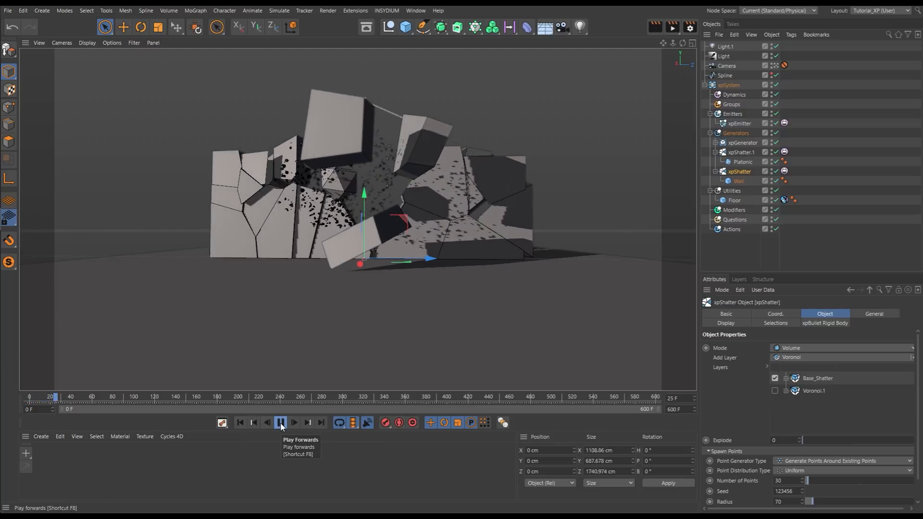
pyautogui.click(281, 422)
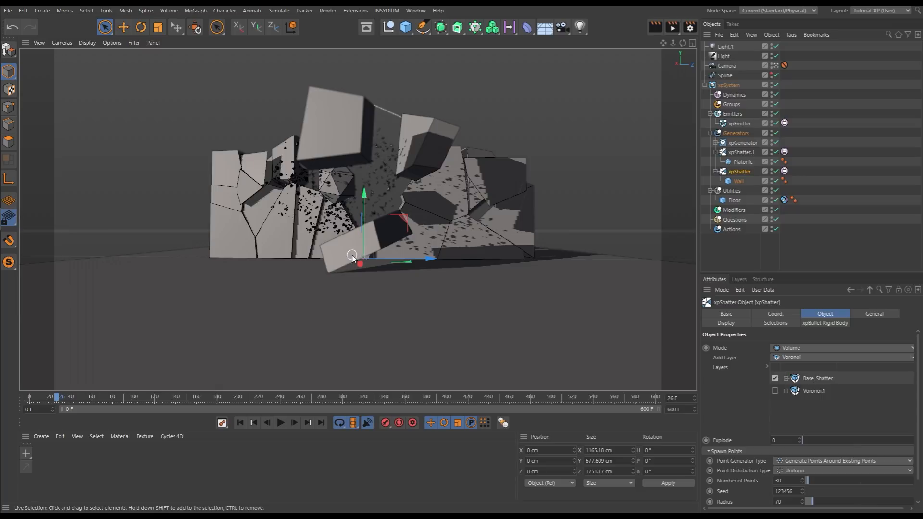
pyautogui.click(240, 423)
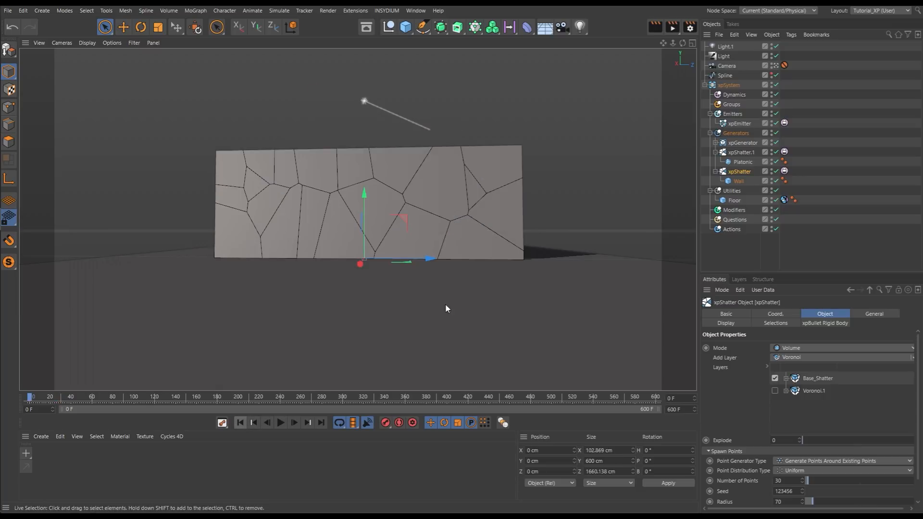
# Rename the xpEmitter object as xpEmitter_Debri.
pyautogui.click(749, 124)
pyautogui.click(735, 316)
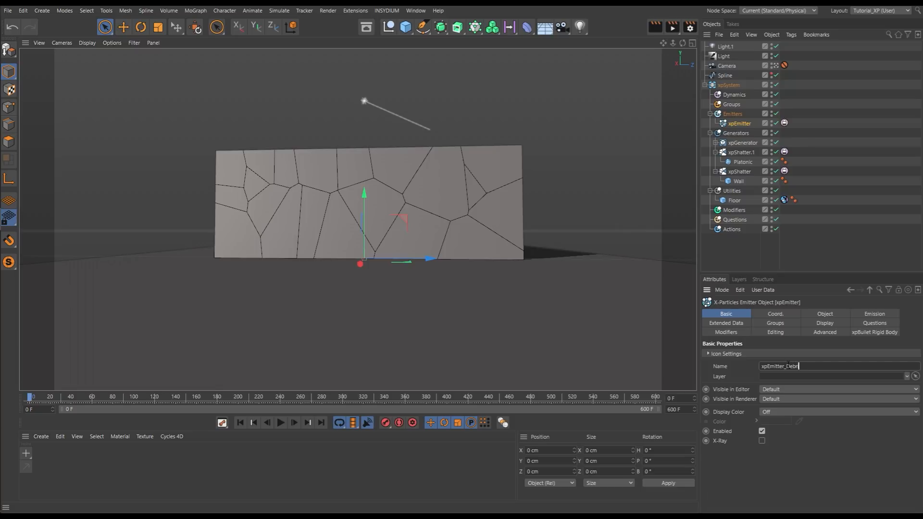
pyautogui.press('Return')
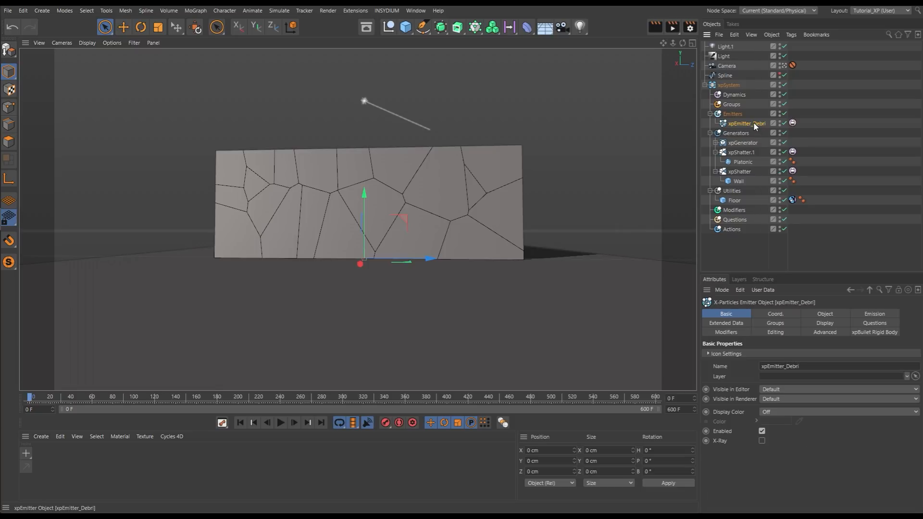
# Duplicate the xpEmitter_Debri emitter and delete the rigid body tag from the copy.
pyautogui.keyDown('ctrl'); pyautogui.moveTo(751, 123); pyautogui.dragTo(748, 139); pyautogui.keyUp('ctrl')
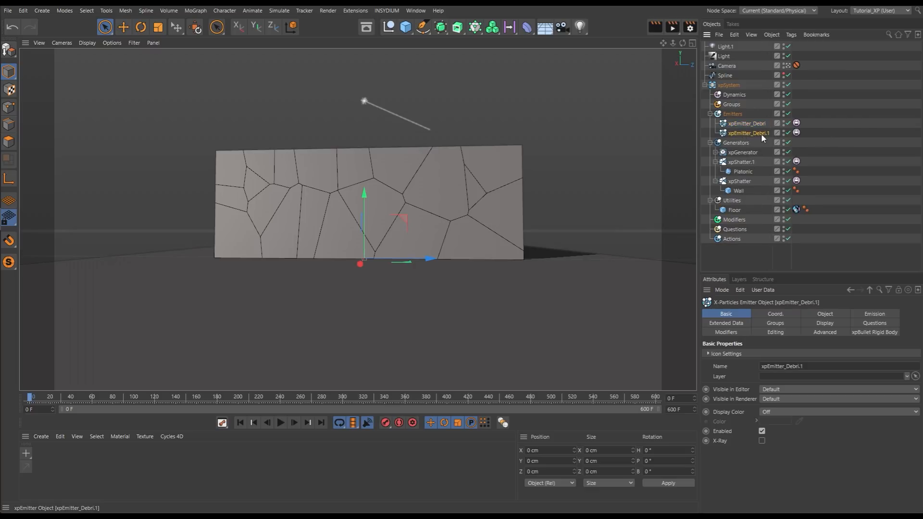
pyautogui.click(796, 132)
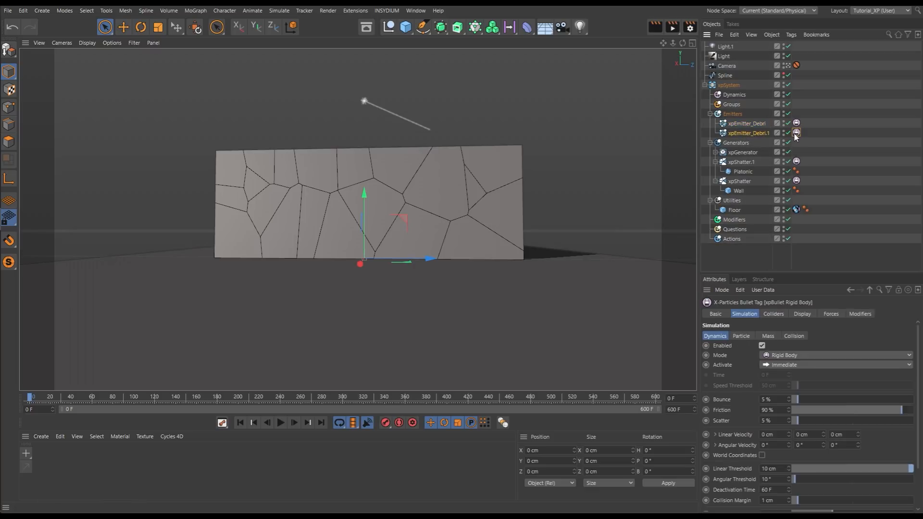
pyautogui.press('Delete')
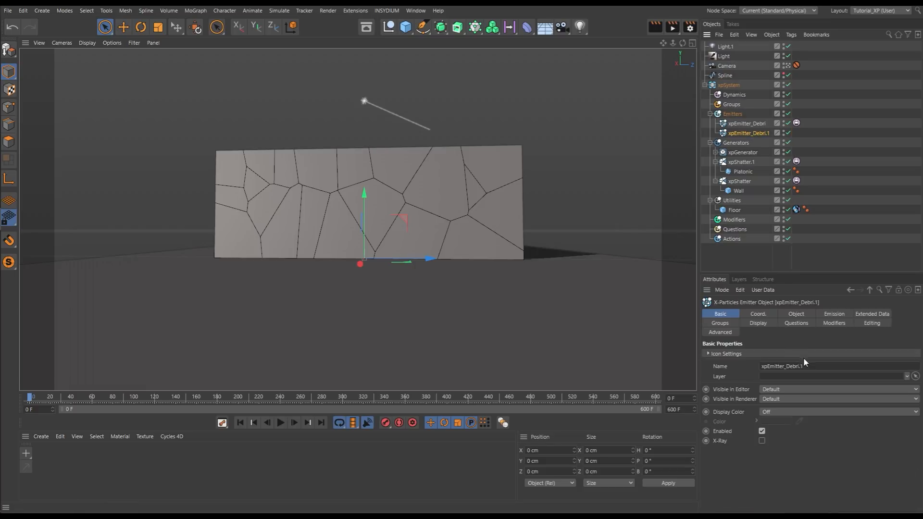
# Rename the duplicated emitter as xpEmitter_Dust.
pyautogui.click(810, 367)
pyautogui.press('BackSpace')
pyautogui.press('BackSpace')
pyautogui.press('BackSpace')
pyautogui.press('BackSpace')
pyautogui.press('BackSpace')
pyautogui.write('ust')
pyautogui.press('Return')
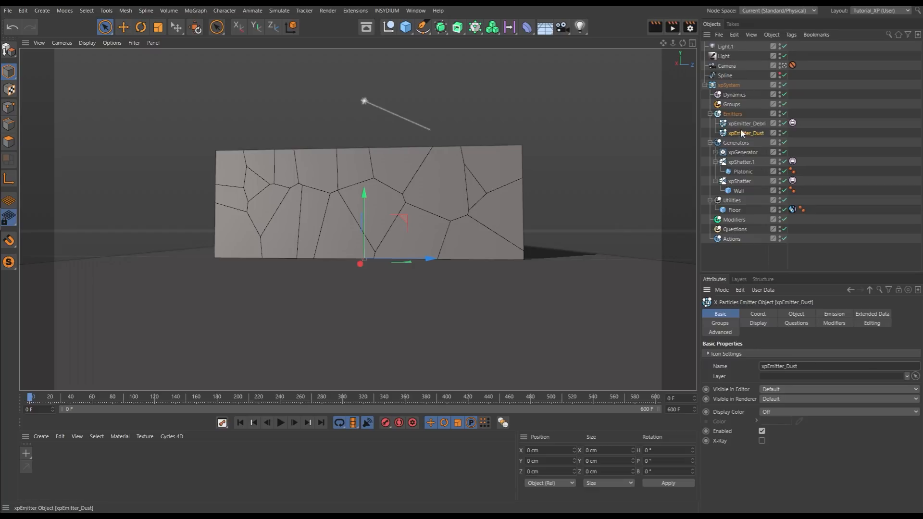
# Disable the xpEmitter_Debri emitter and play the simulation with only the dust emitter to about frame 50, then restart it.
pyautogui.click(784, 123)
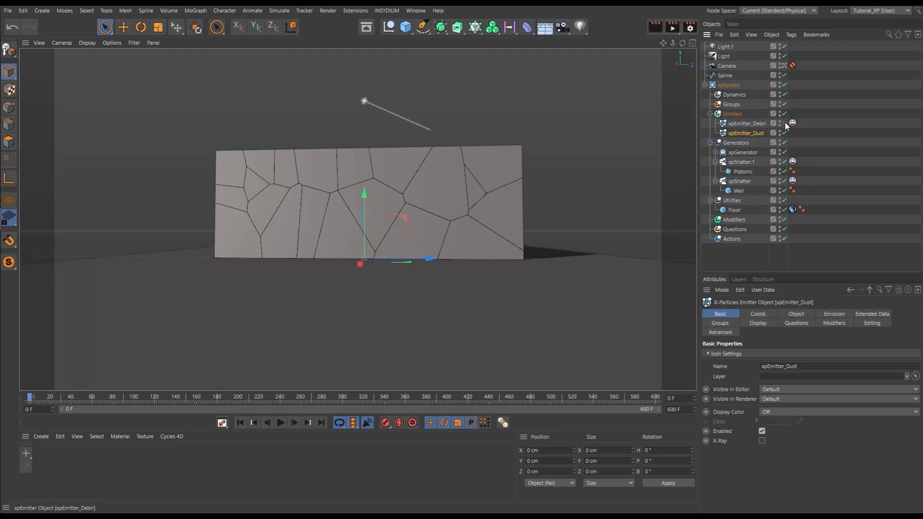
pyautogui.click(280, 423)
pyautogui.click(280, 424)
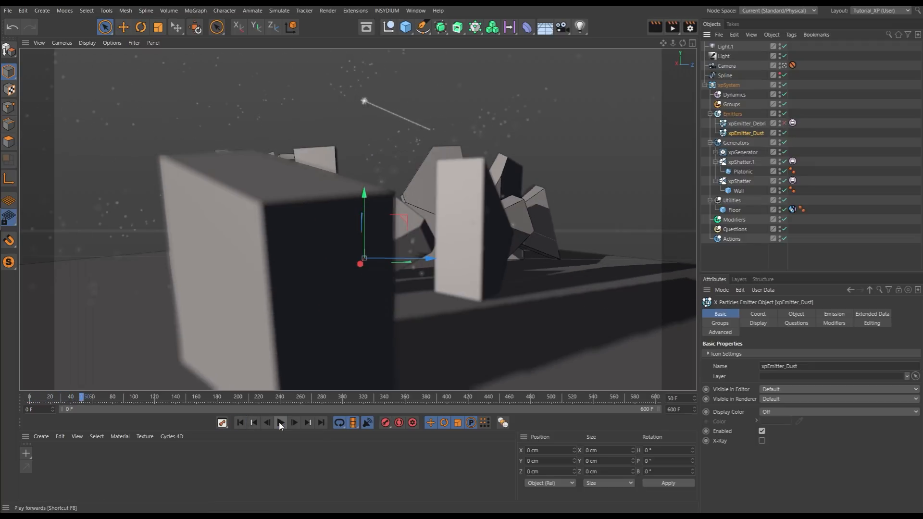
pyautogui.click(240, 424)
pyautogui.click(280, 423)
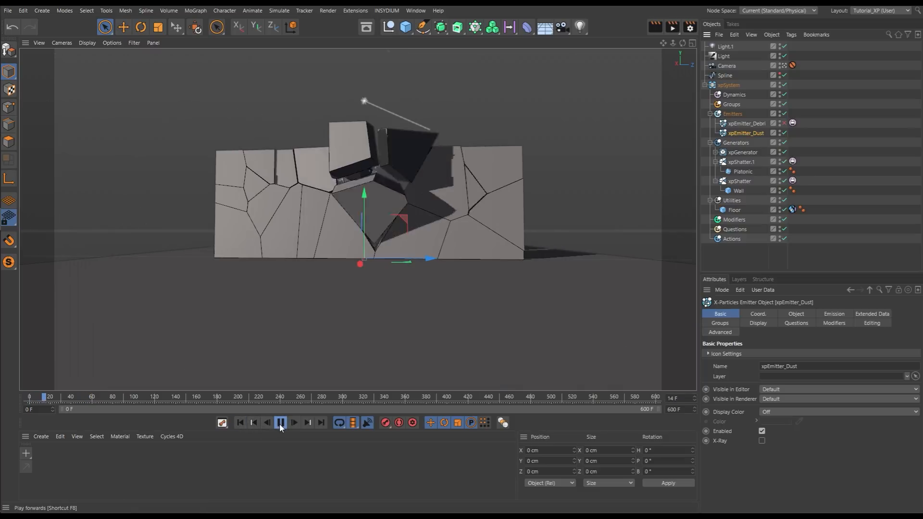
# Leave the scene camera's view and replay the wall break from the side to about frame 43.
pyautogui.click(785, 66)
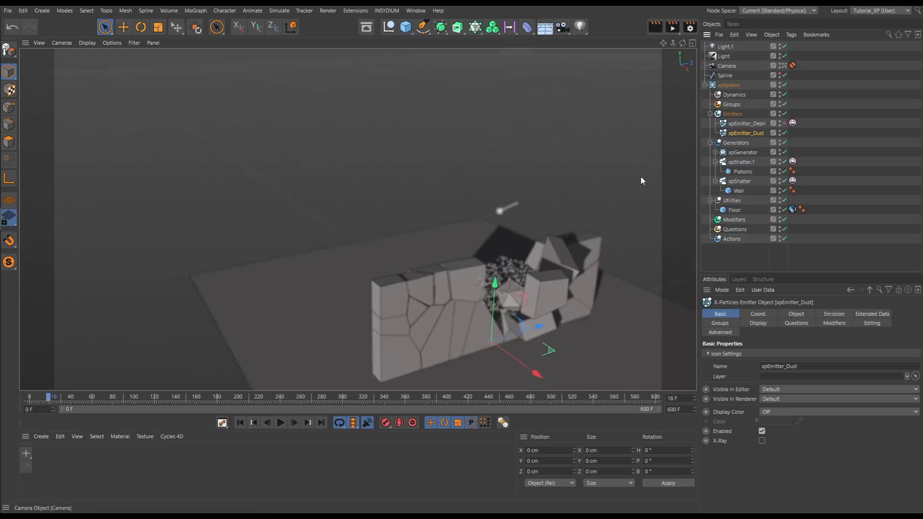
pyautogui.keyDown('alt'); pyautogui.moveTo(494, 289); pyautogui.dragTo(522, 282); pyautogui.keyUp('alt')
pyautogui.keyDown('alt'); pyautogui.moveTo(506, 284); pyautogui.dragTo(465, 278, button='middle'); pyautogui.keyUp('alt')
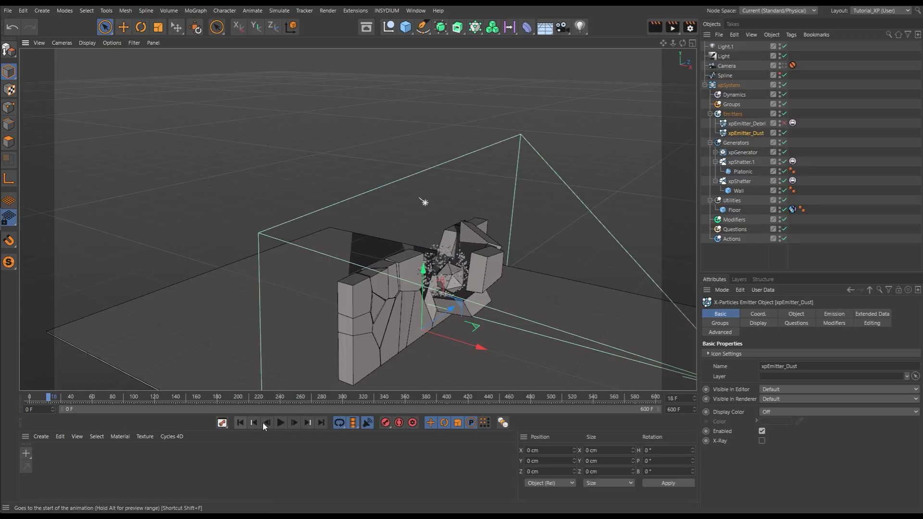
pyautogui.click(240, 422)
pyautogui.click(281, 423)
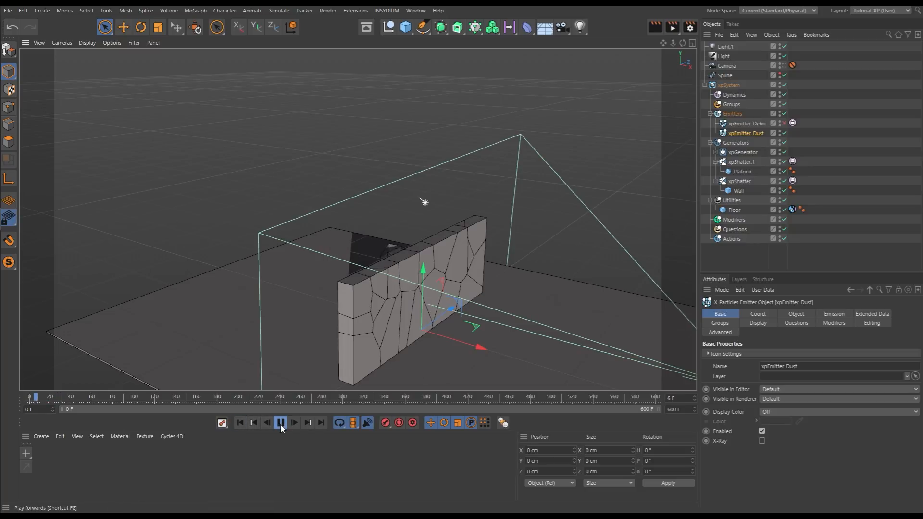
pyautogui.click(281, 425)
# Replay the wall break from a wider angle to about frame 31 to examine how the dust particles spread.
pyautogui.scroll(-3, 492, 304)
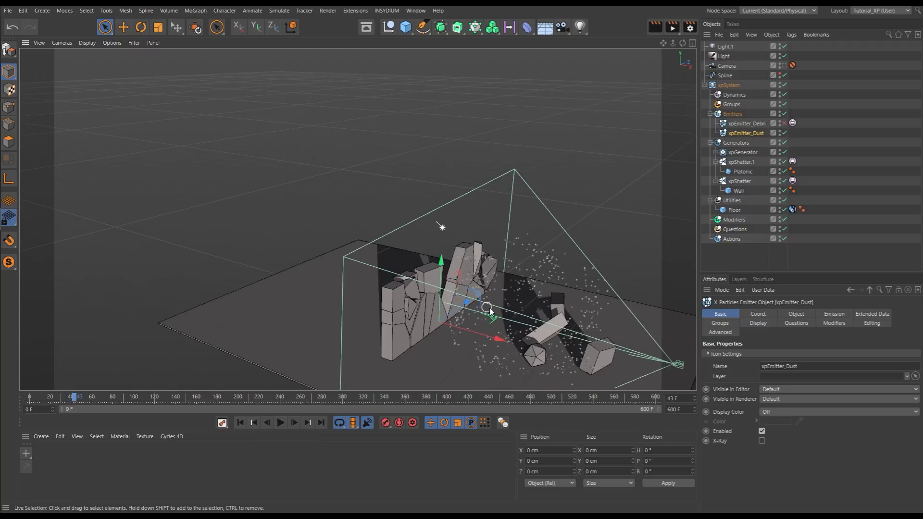
pyautogui.keyDown('alt'); pyautogui.moveTo(492, 313); pyautogui.dragTo(426, 268, button='middle'); pyautogui.keyUp('alt')
pyautogui.keyDown('alt'); pyautogui.moveTo(427, 268); pyautogui.dragTo(459, 274); pyautogui.keyUp('alt')
pyautogui.click(241, 423)
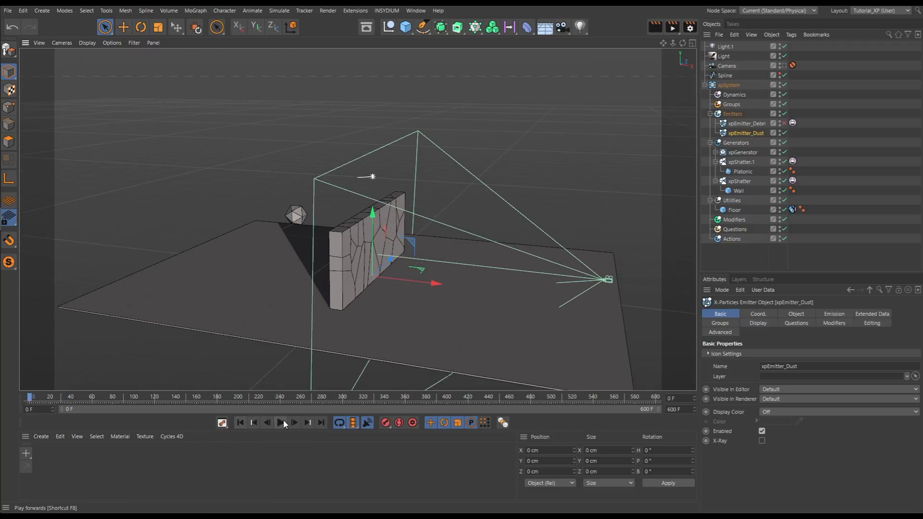
pyautogui.click(282, 423)
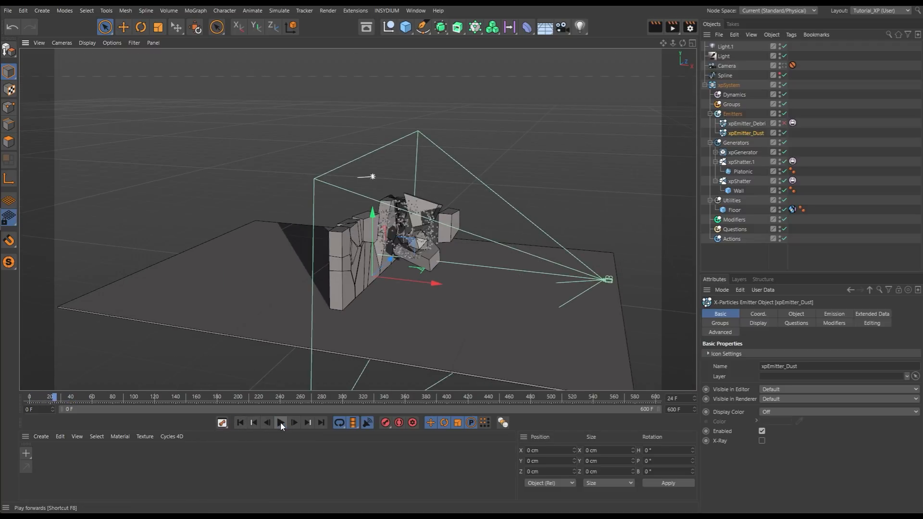
pyautogui.click(281, 423)
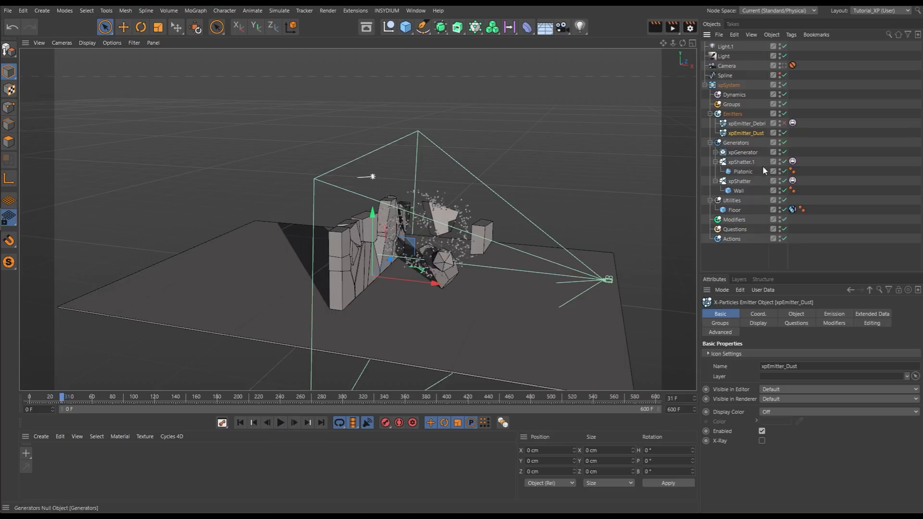
# Turn off Full Lifespan for xpEmitter_Dust and set its lifespan to 15 F with a variation of 10 F.
pyautogui.click(833, 315)
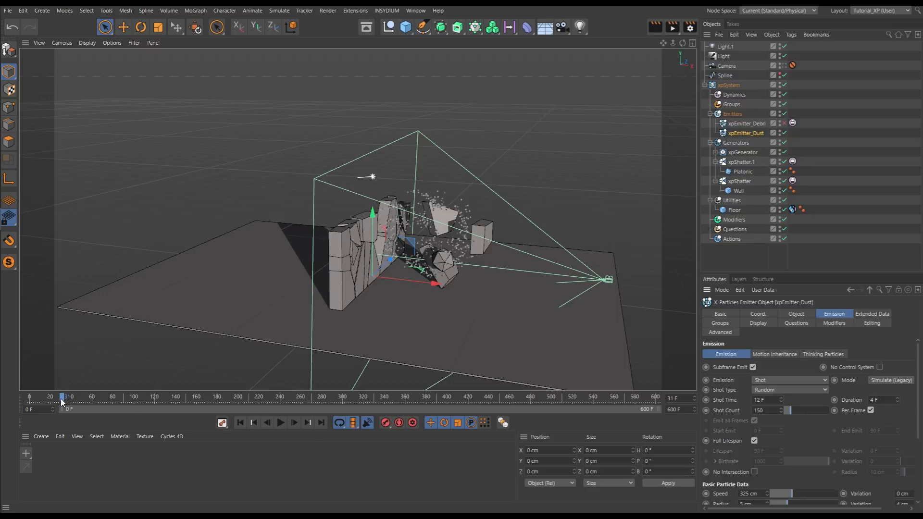
pyautogui.click(754, 441)
pyautogui.write('15')
pyautogui.press('Tab')
pyautogui.write('10')
# Replay the simulation from the start twice to check the shortened dust lifespan and return to frame 0.
pyautogui.click(240, 423)
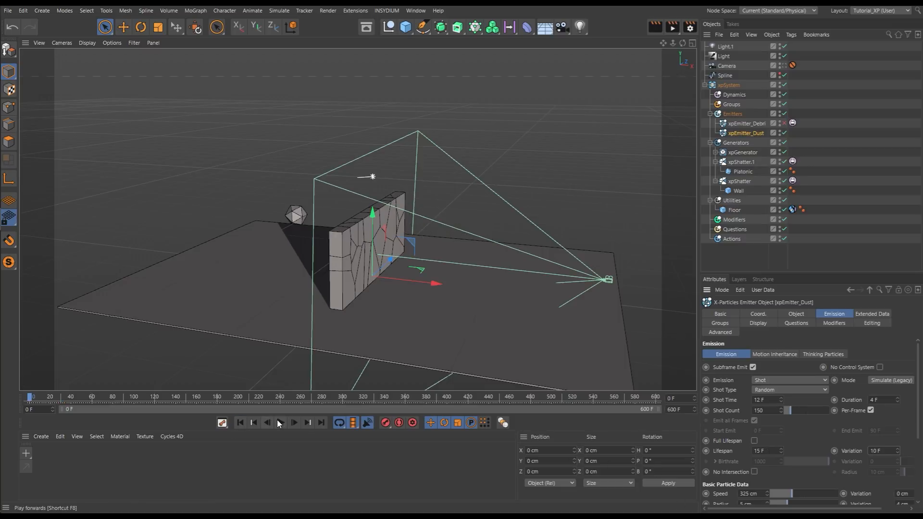
pyautogui.click(281, 422)
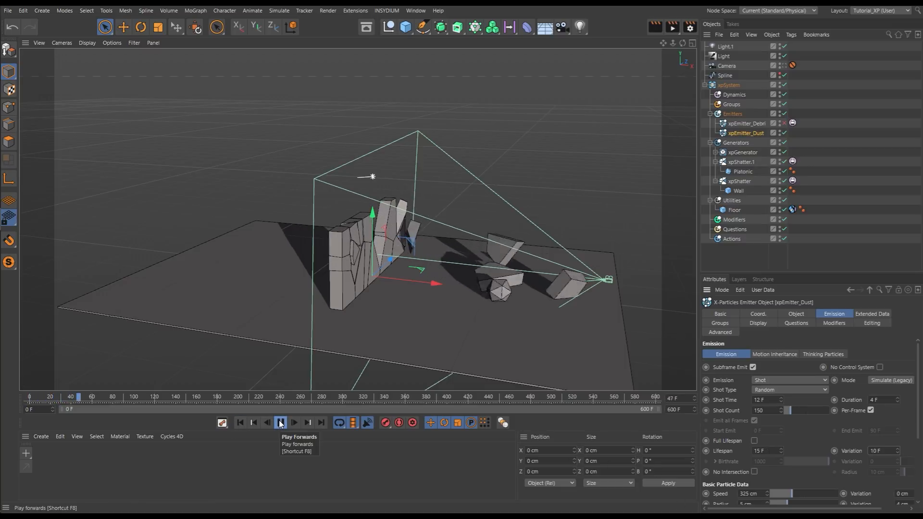
pyautogui.click(254, 423)
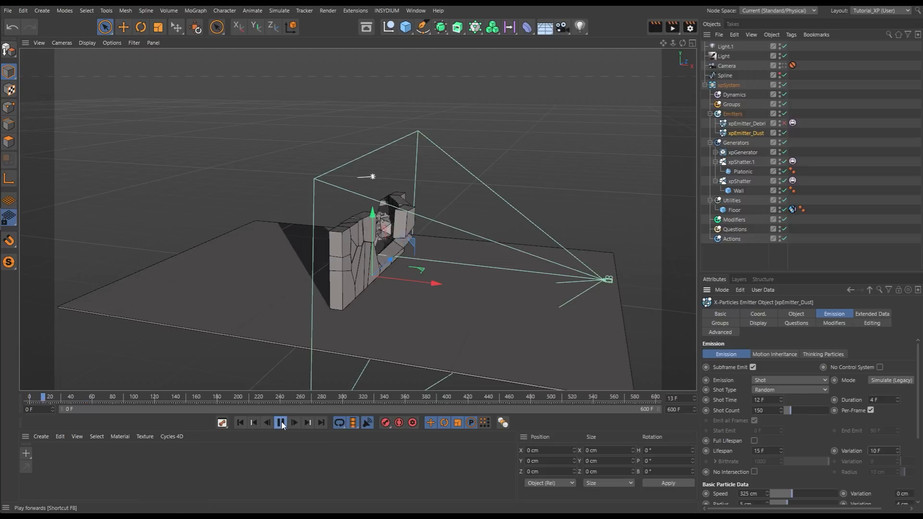
pyautogui.click(281, 423)
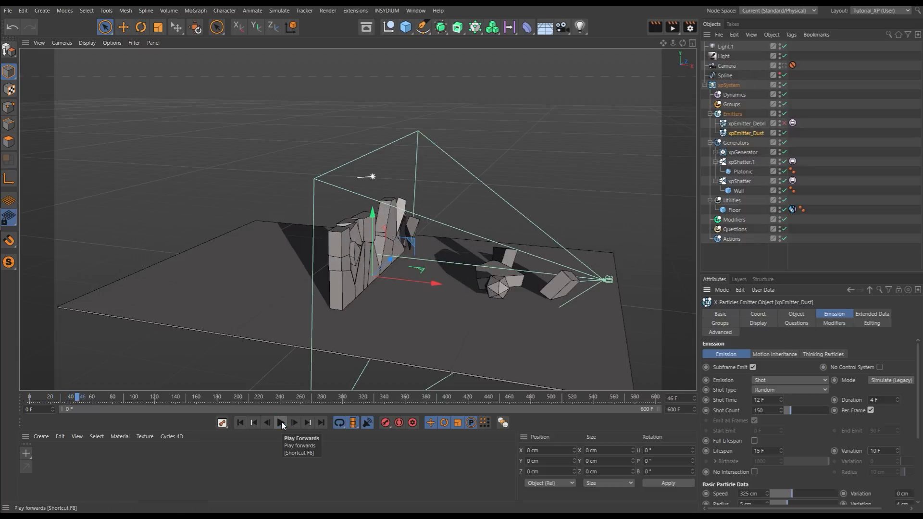
pyautogui.click(244, 425)
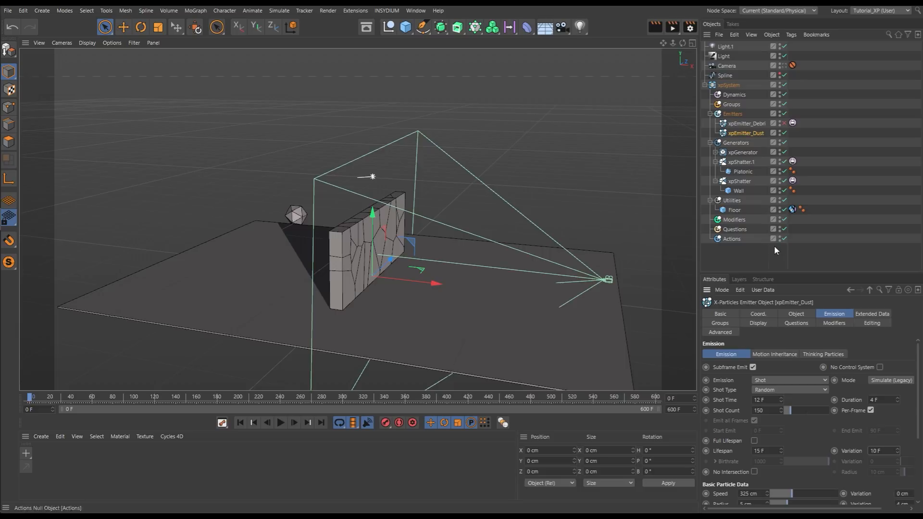
# Review the physical data in the extended settings of xpEmitter_Dust.
pyautogui.press('r')
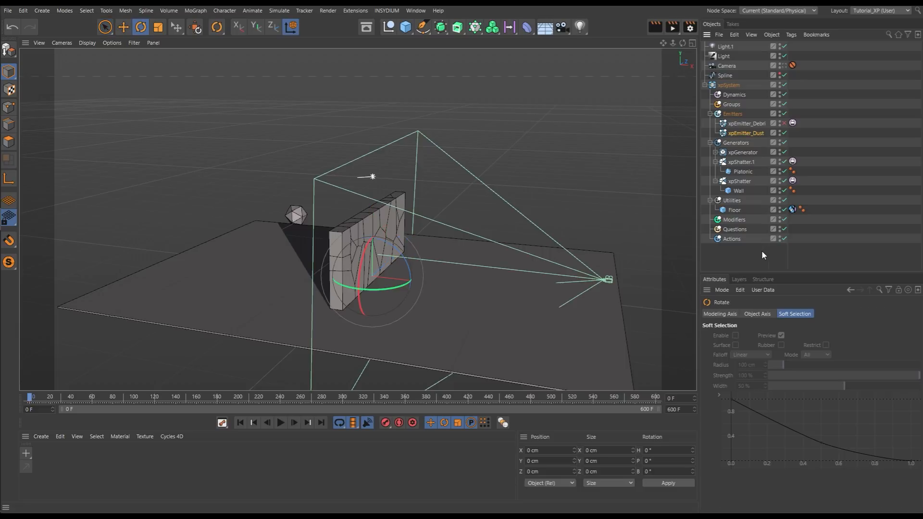
pyautogui.click(745, 134)
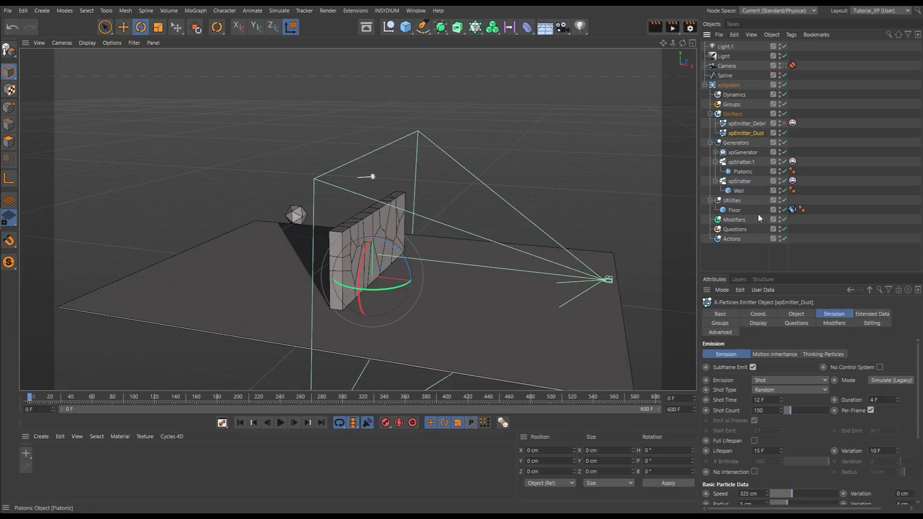
pyautogui.click(867, 315)
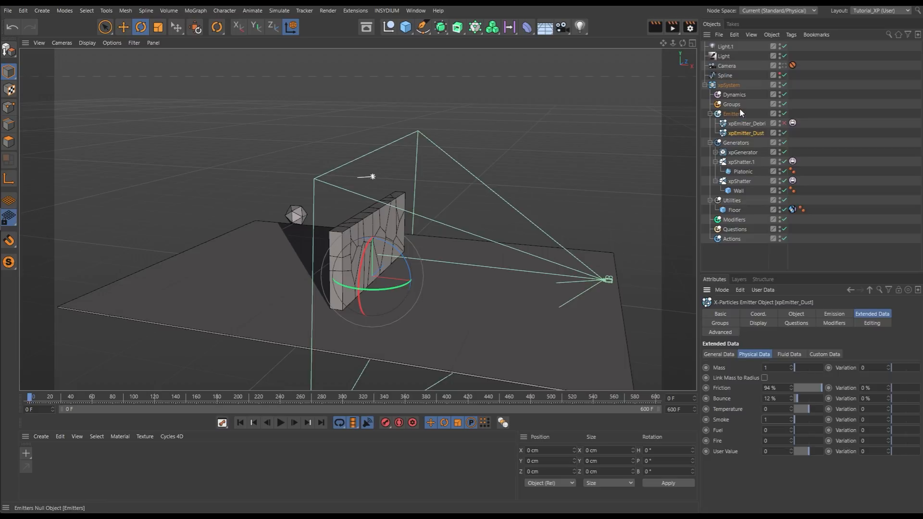
# Add an xpExplosiaFX object to the Dynamics folder of the xpSystem.
pyautogui.click(735, 95)
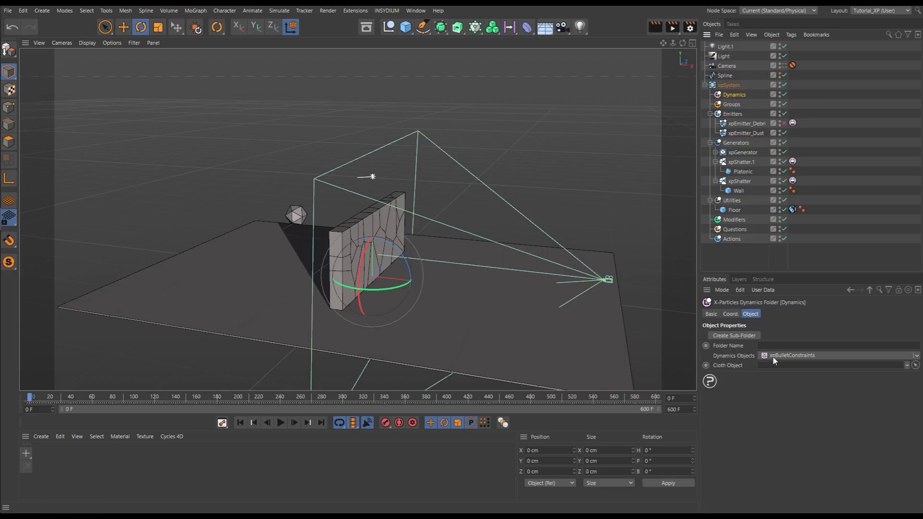
pyautogui.click(917, 356)
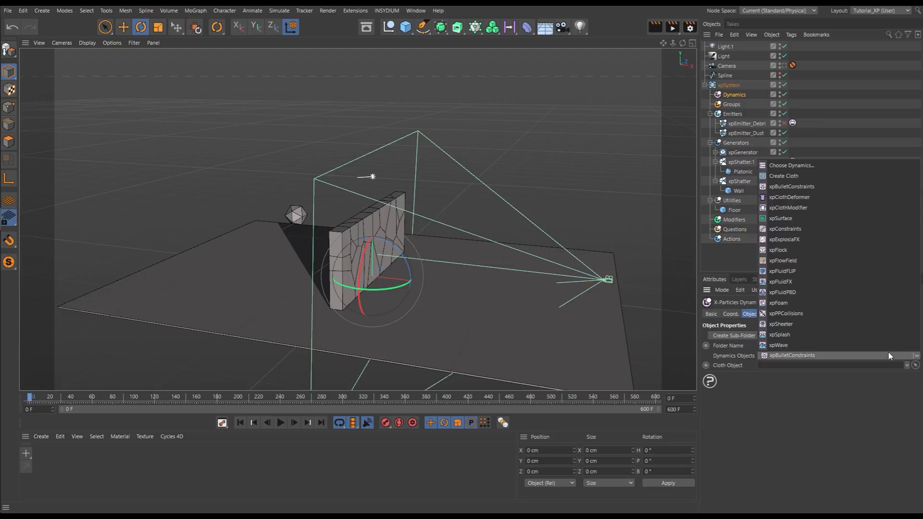
pyautogui.click(789, 240)
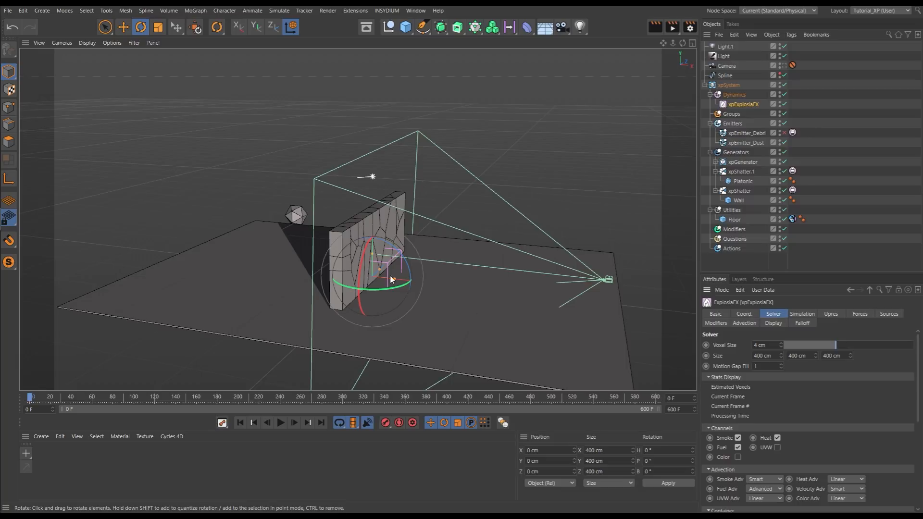
# Raise the ExplosiaFX domain to about Y 629 cm and enlarge it to about 2151 cm in X and 2612 cm in Z.
pyautogui.keyDown('alt'); pyautogui.moveTo(391, 275); pyautogui.dragTo(292, 250); pyautogui.keyUp('alt')
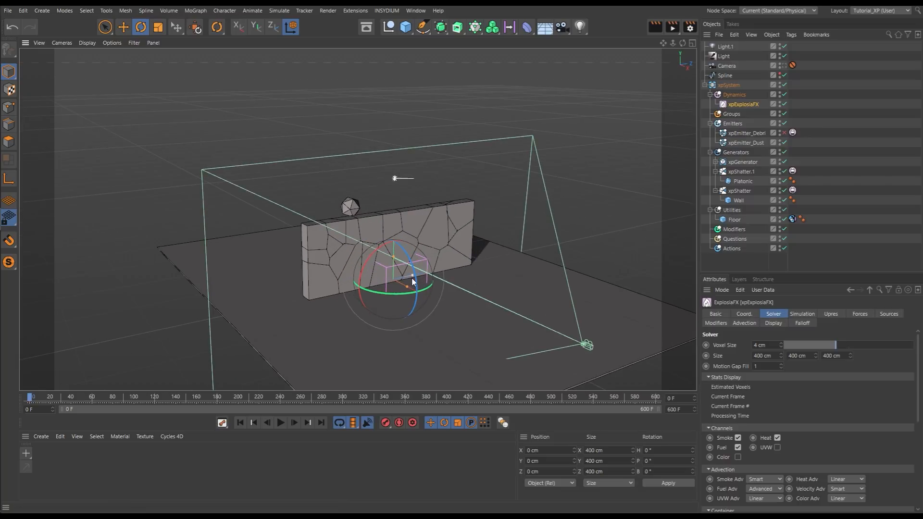
pyautogui.keyDown('alt'); pyautogui.moveTo(412, 282); pyautogui.dragTo(423, 275); pyautogui.keyUp('alt')
pyautogui.press('e')
pyautogui.moveTo(394, 219); pyautogui.dragTo(437, 272)
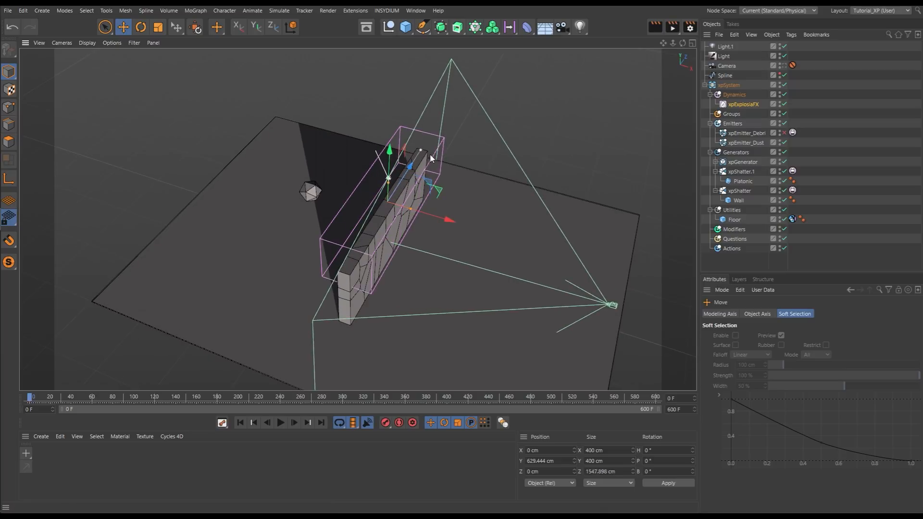
pyautogui.moveTo(430, 153); pyautogui.dragTo(444, 122)
pyautogui.keyDown('alt'); pyautogui.moveTo(444, 122); pyautogui.dragTo(472, 208); pyautogui.keyUp('alt')
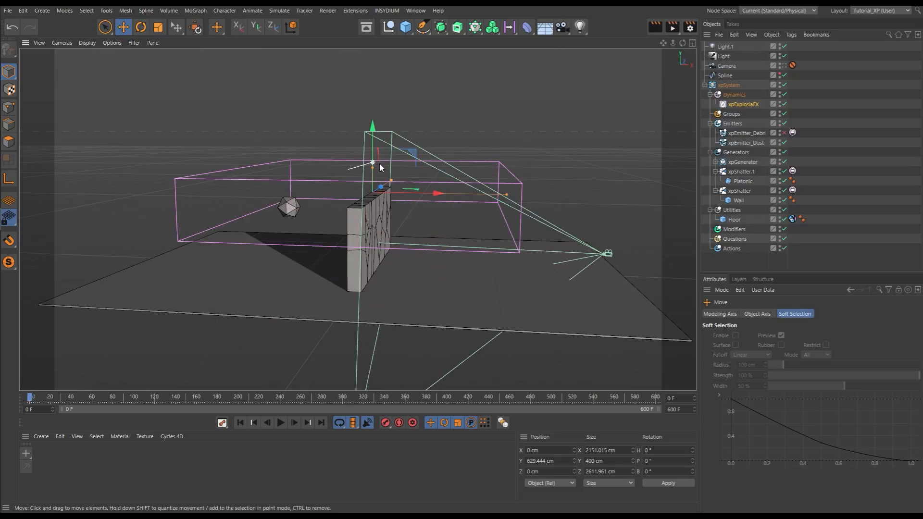
# Resize the ExplosiaFX domain to about 2574 cm in X and 900 cm in Y, positioned at about X 478 cm, Y 491 cm.
pyautogui.moveTo(380, 164); pyautogui.dragTo(372, 146)
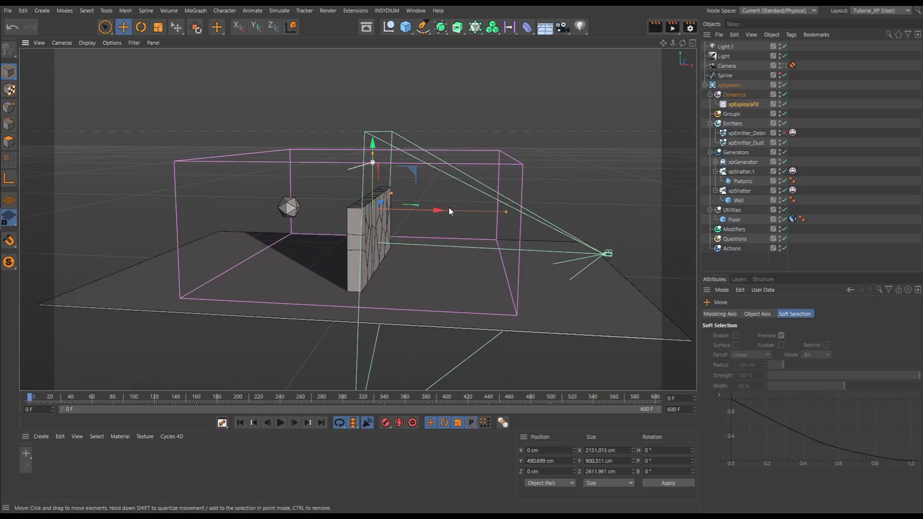
pyautogui.moveTo(507, 211); pyautogui.dragTo(533, 212)
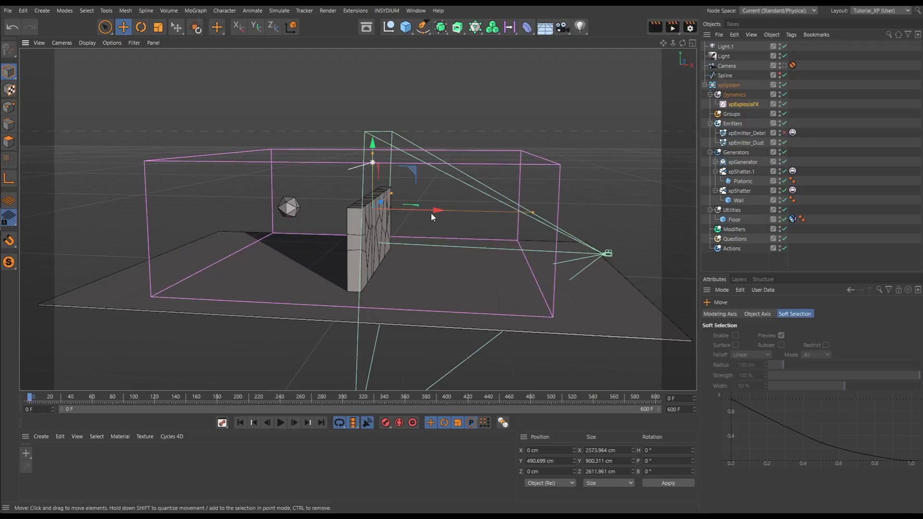
pyautogui.moveTo(431, 217); pyautogui.dragTo(493, 215)
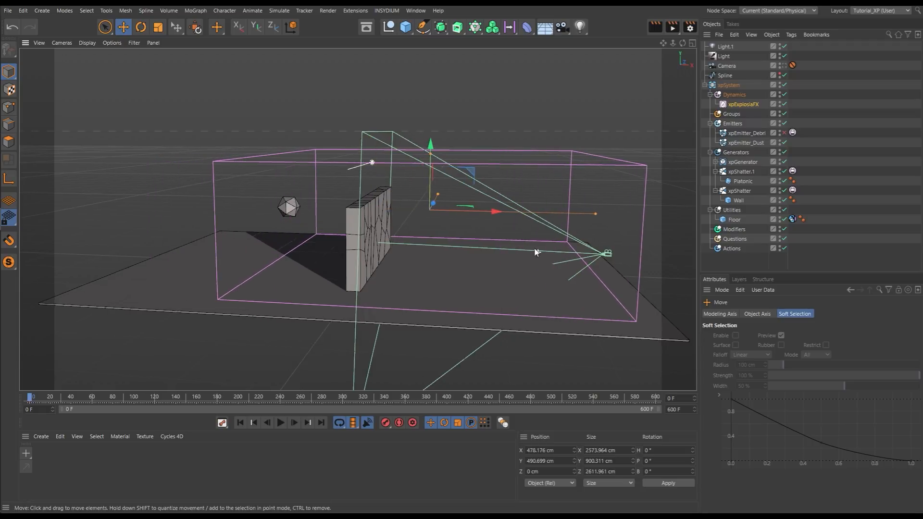
pyautogui.keyDown('alt'); pyautogui.moveTo(537, 252); pyautogui.dragTo(428, 202); pyautogui.keyUp('alt')
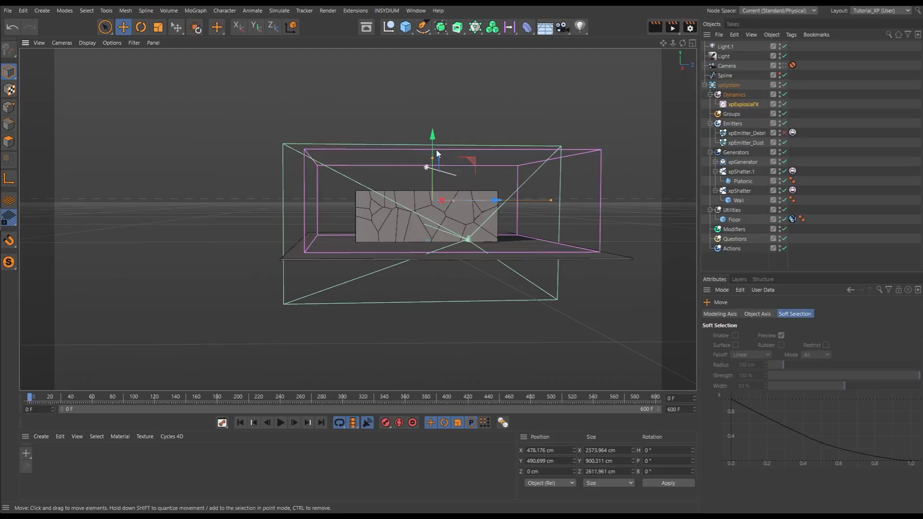
# Increase the ExplosiaFX domain's height to about 1012 cm and raise it to about Y 518 cm so its base meets the floor.
pyautogui.moveTo(436, 154); pyautogui.dragTo(435, 145)
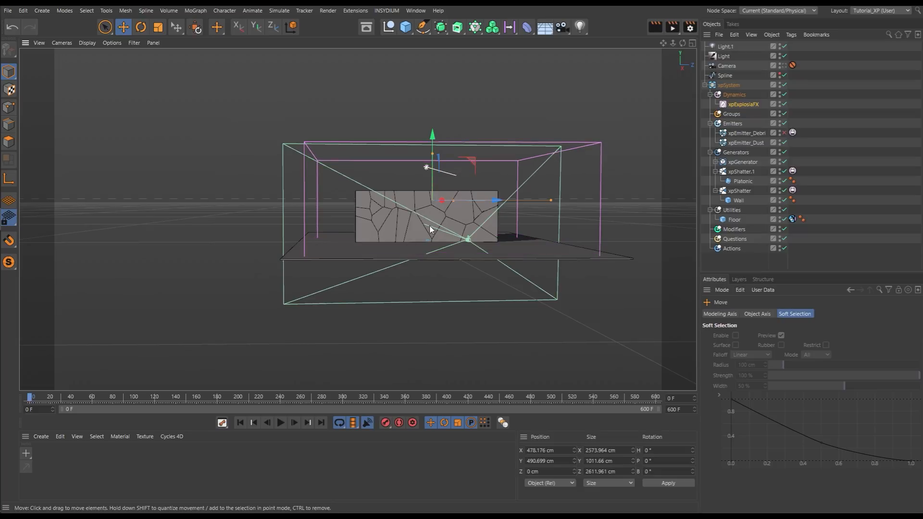
pyautogui.keyDown('alt'); pyautogui.moveTo(430, 229); pyautogui.dragTo(464, 246); pyautogui.keyUp('alt')
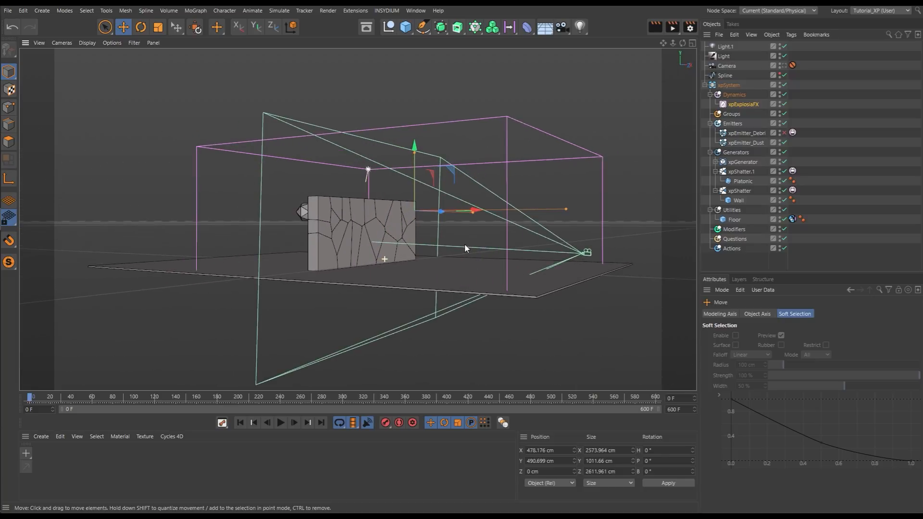
pyautogui.middleClick(464, 243)
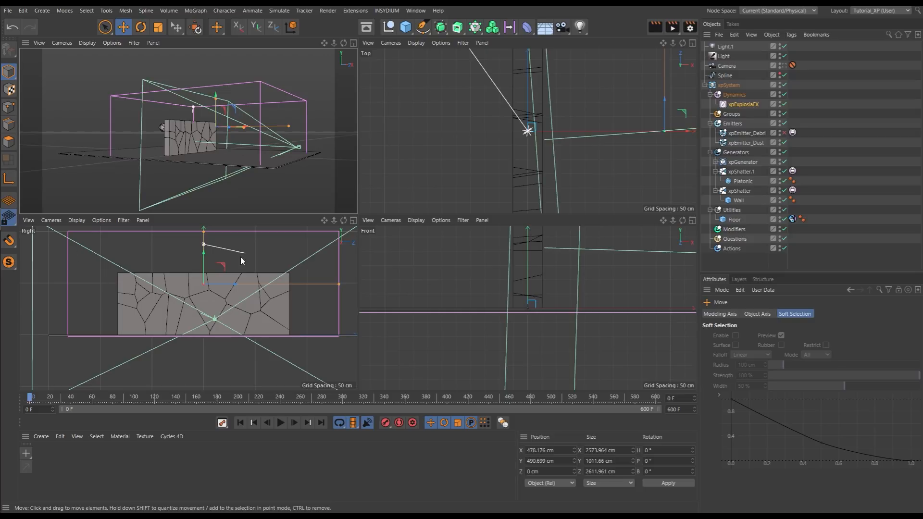
pyautogui.middleClick(352, 225)
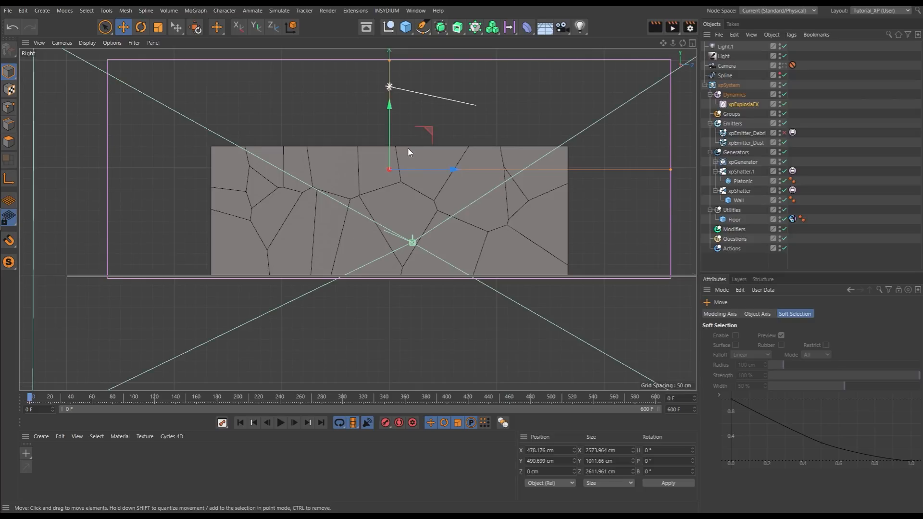
pyautogui.click(737, 106)
pyautogui.moveTo(390, 106); pyautogui.dragTo(389, 100)
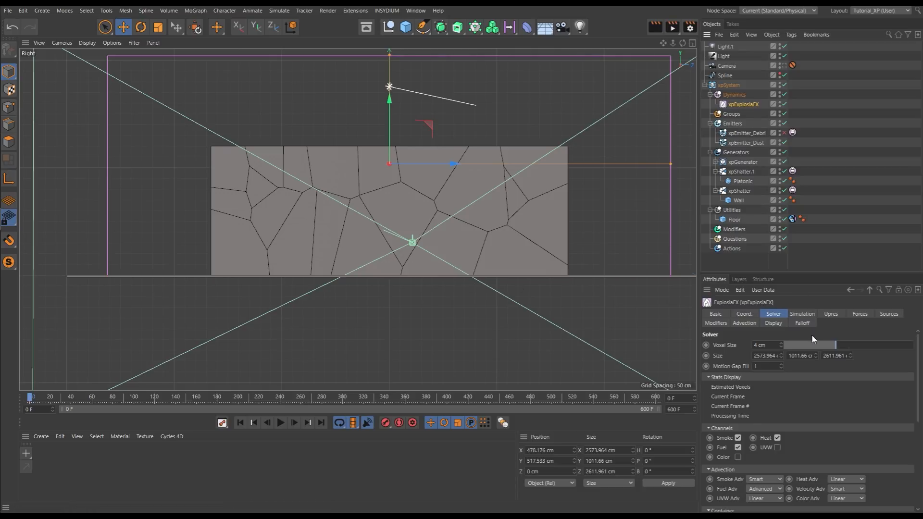
# Review the ExplosiaFX solver settings, set the domain's grid display to Back, and inspect the voxel density.
pyautogui.scroll(-1, 915, 383)
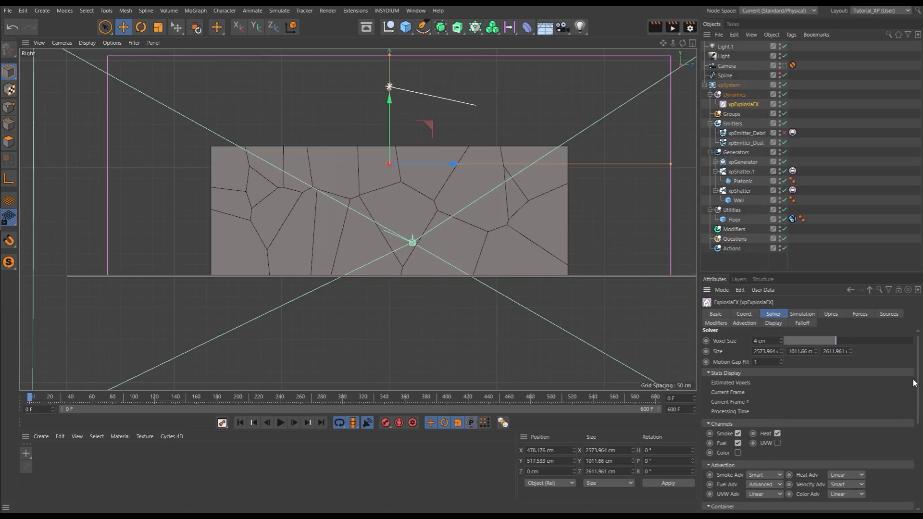
pyautogui.scroll(-5, 915, 383)
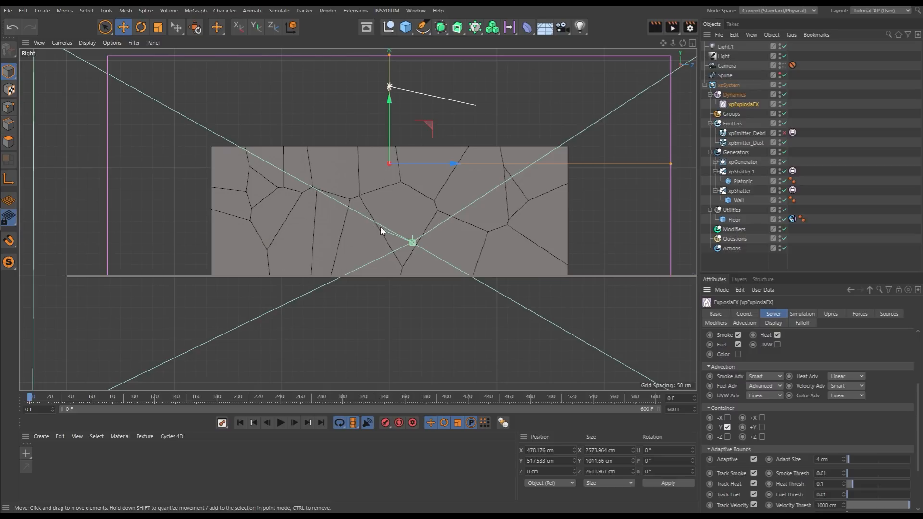
pyautogui.press('F1')
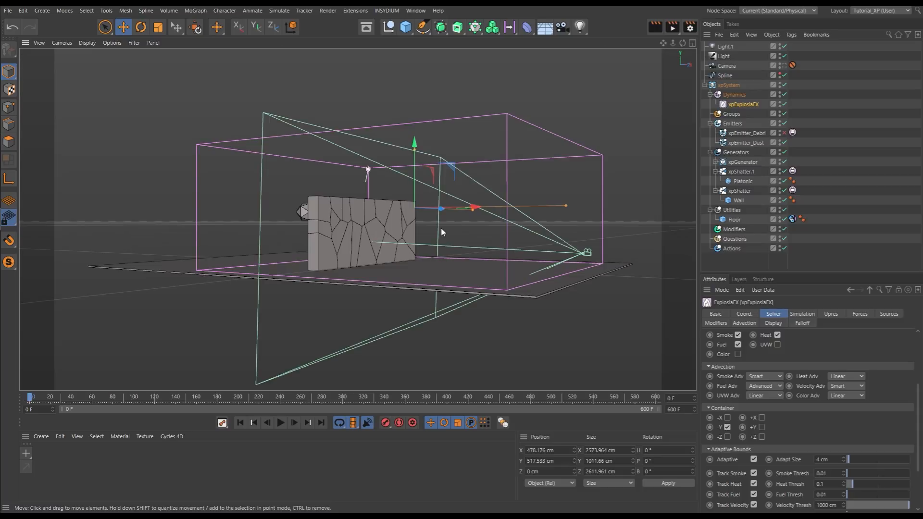
pyautogui.keyDown('alt'); pyautogui.moveTo(442, 229); pyautogui.dragTo(332, 258); pyautogui.keyUp('alt')
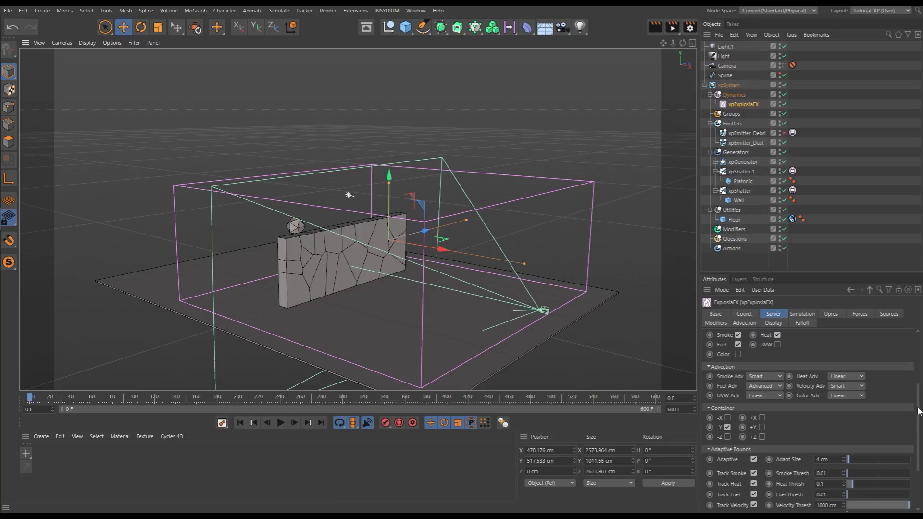
pyautogui.scroll(3, 916, 412)
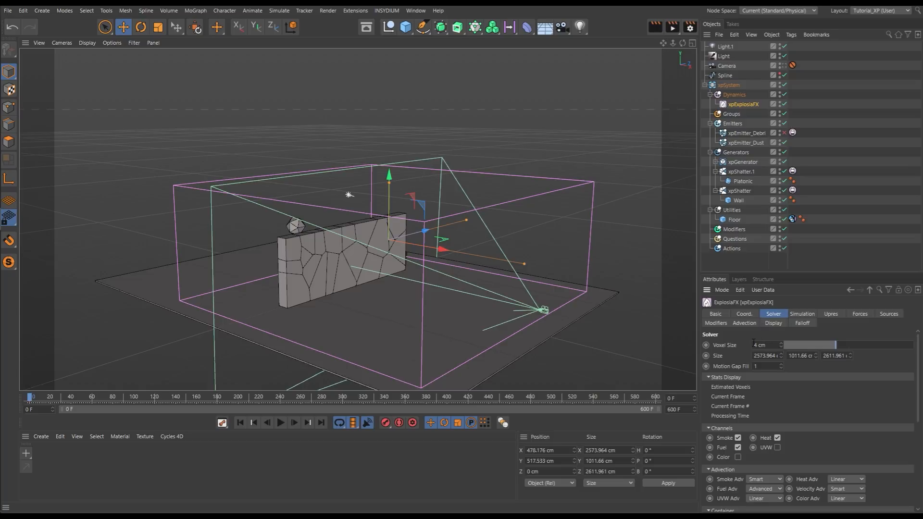
pyautogui.click(766, 325)
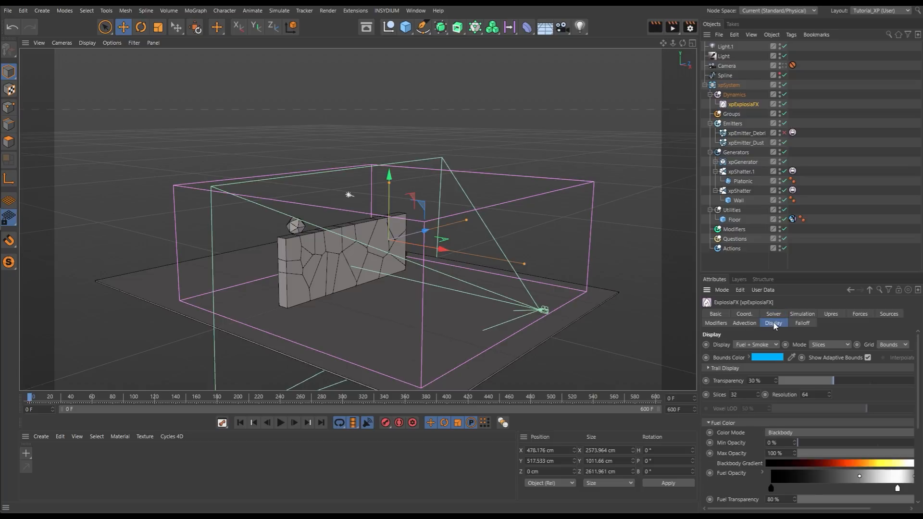
pyautogui.click(885, 345)
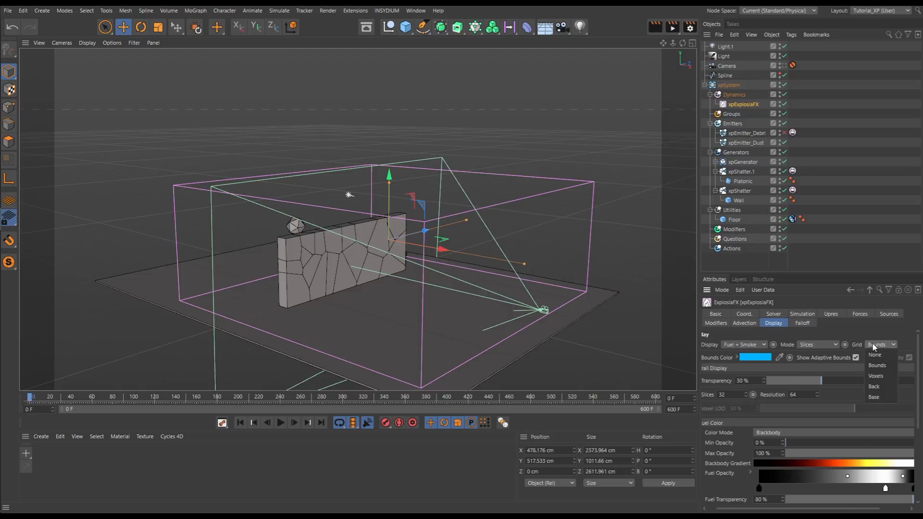
pyautogui.click(876, 386)
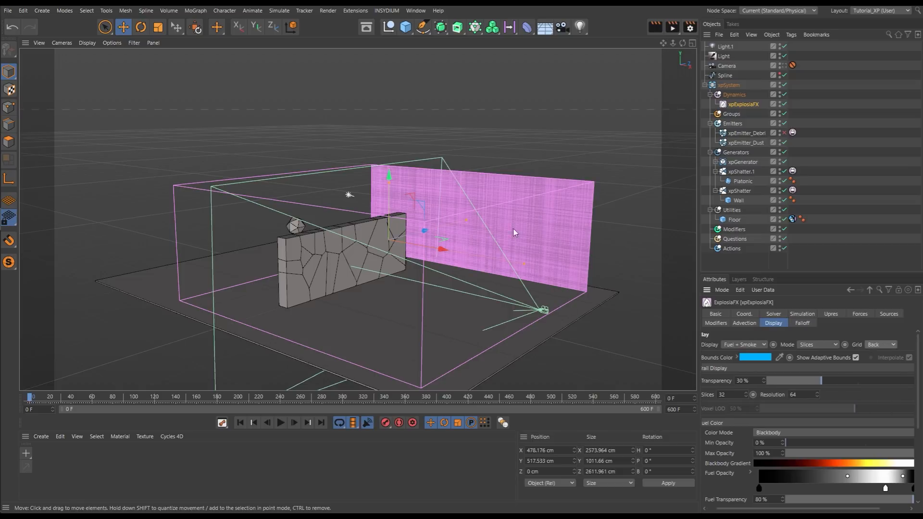
pyautogui.scroll(4, 536, 218)
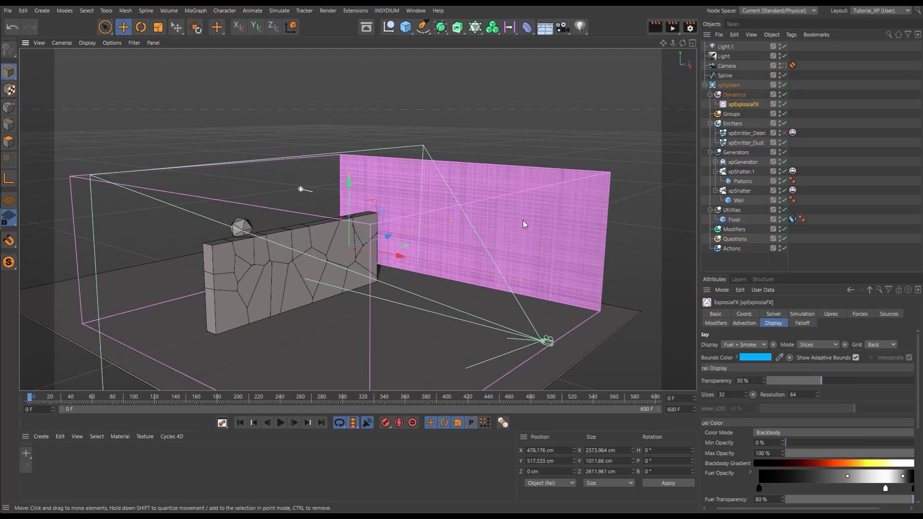
pyautogui.scroll(10, 526, 219)
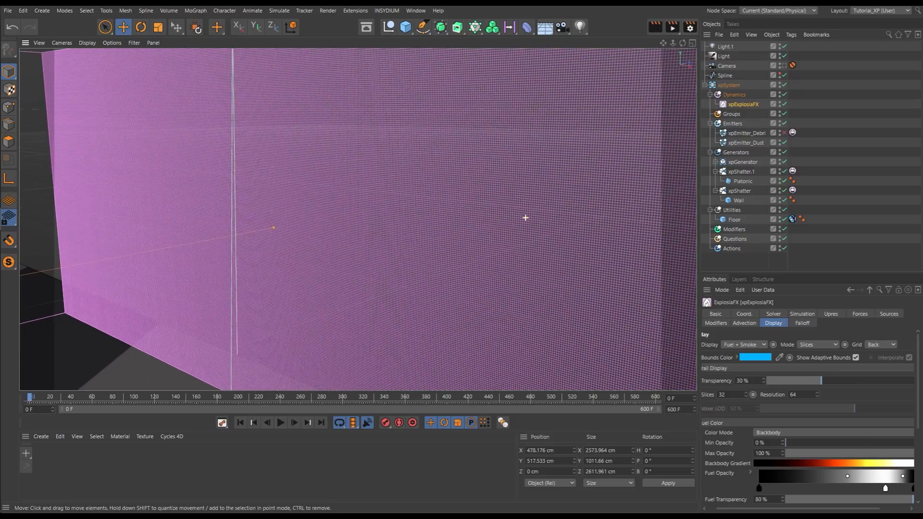
pyautogui.scroll(-12, 526, 218)
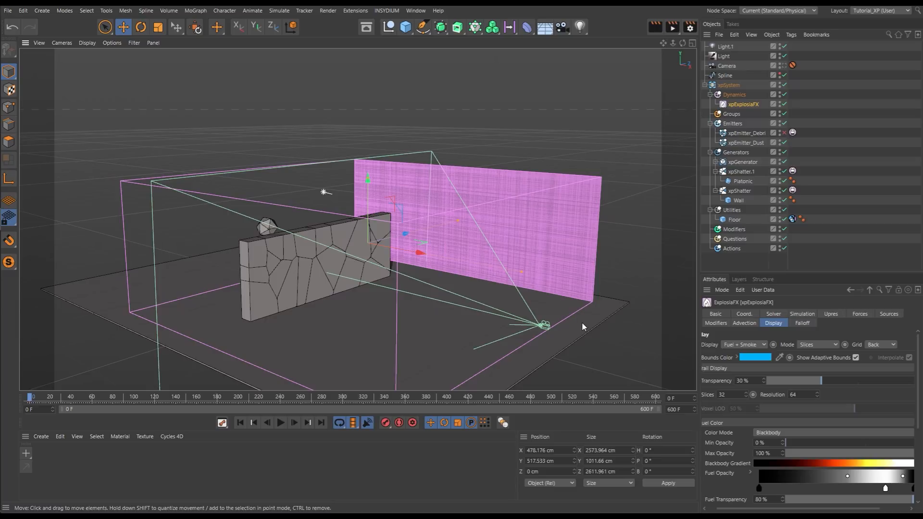
# Set the ExplosiaFX solver's voxel size to 16 cm.
pyautogui.click(773, 314)
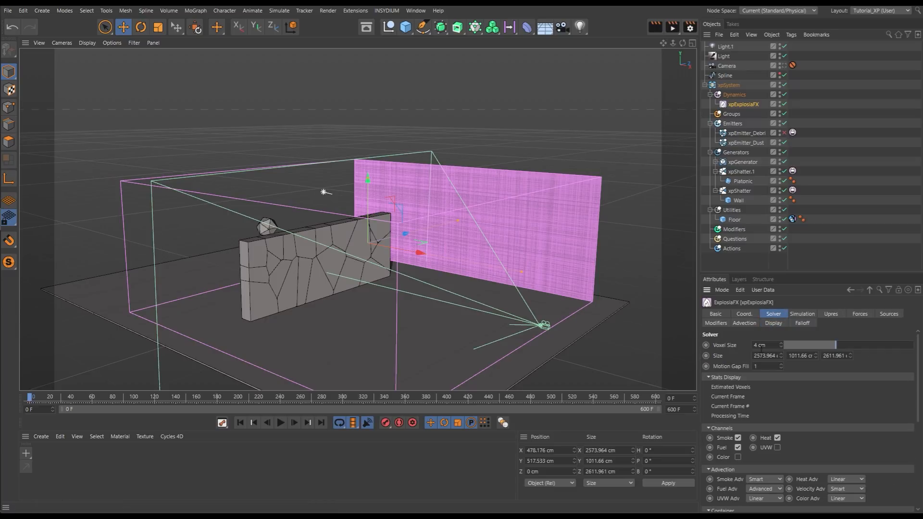
pyautogui.moveTo(770, 346); pyautogui.dragTo(737, 335)
pyautogui.write('16')
pyautogui.press('Return')
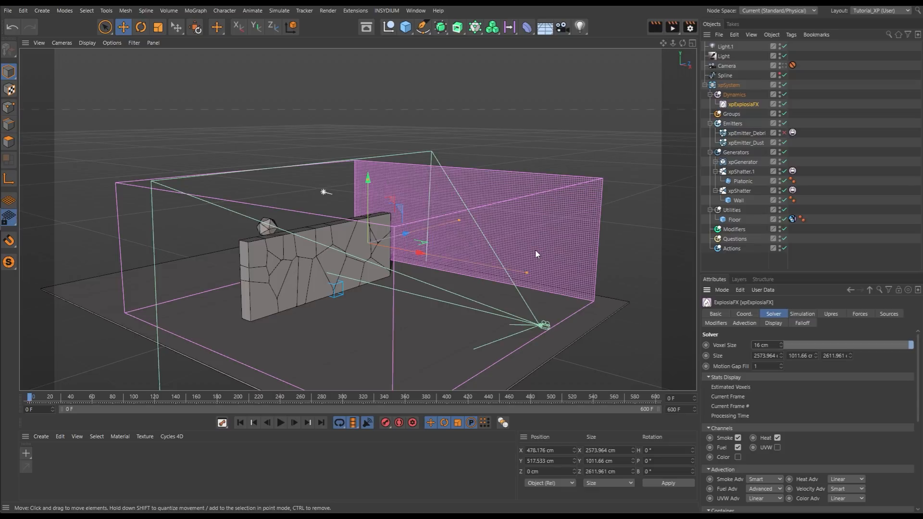
# Add an xpExplosiaFX Source tag to xpEmitter_Dust.
pyautogui.click(744, 142)
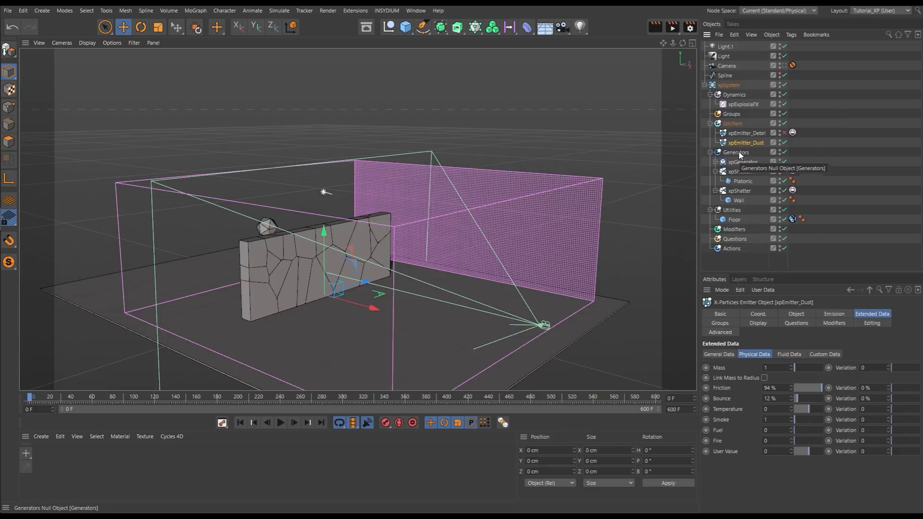
pyautogui.click(791, 34)
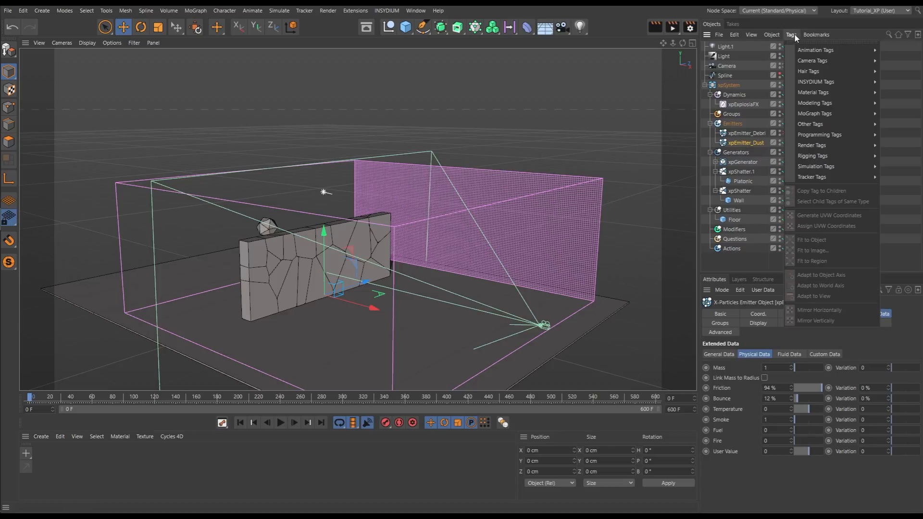
pyautogui.moveTo(806, 83)
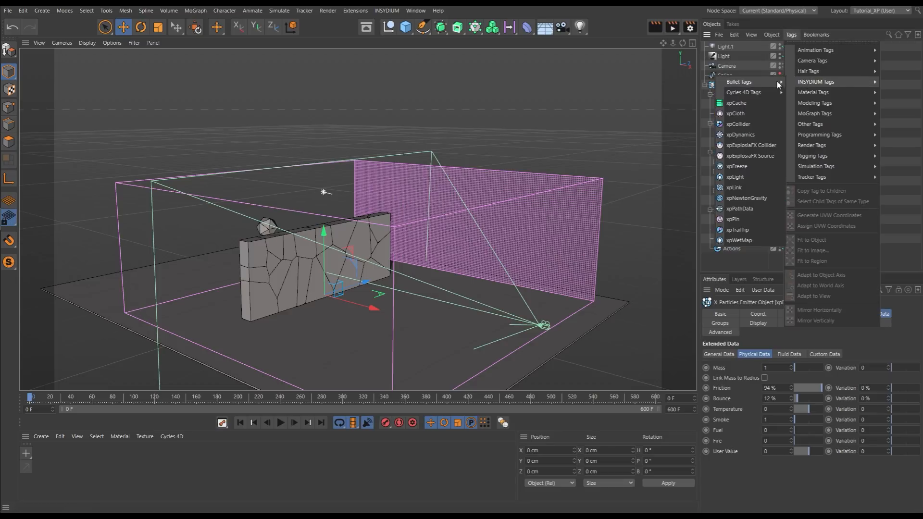
pyautogui.click(749, 157)
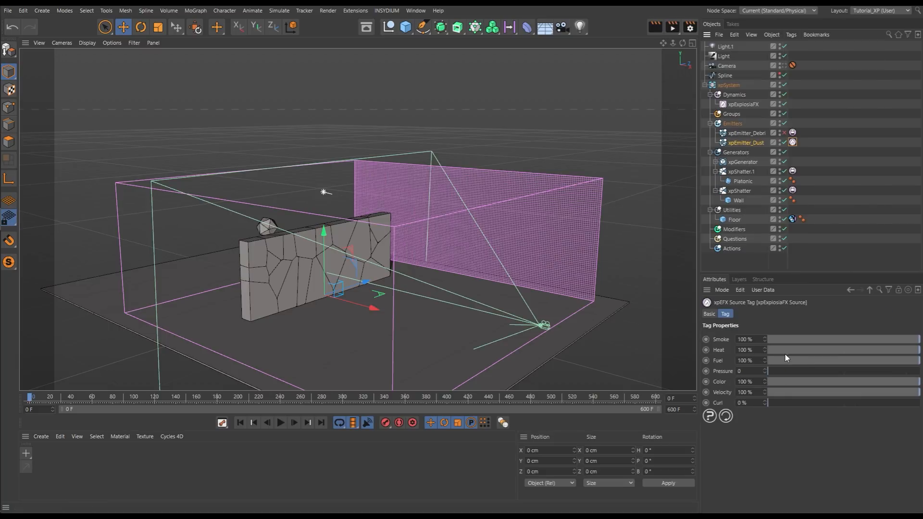
# Set the ExplosiaFX Source tag's Heat and Fuel to 0% and its Velocity to 300%.
pyautogui.moveTo(787, 351); pyautogui.dragTo(727, 350)
pyautogui.moveTo(780, 360); pyautogui.dragTo(769, 371)
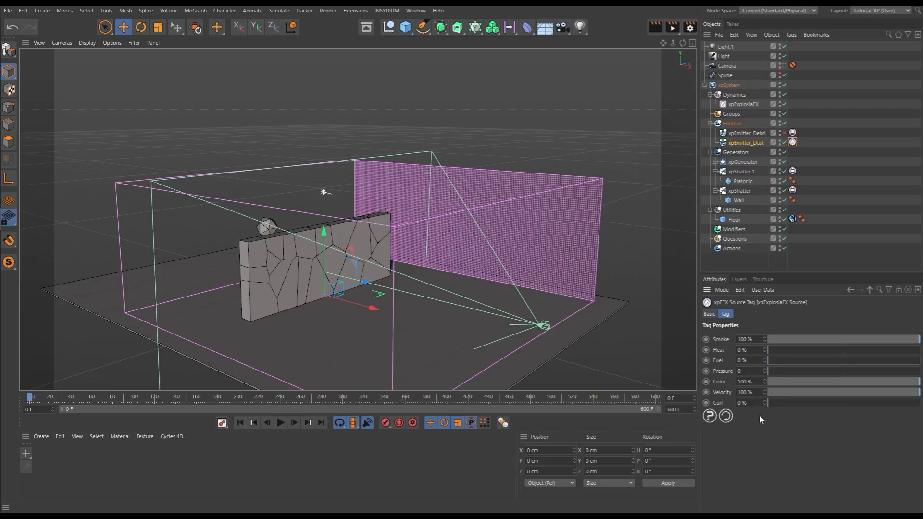
pyautogui.doubleClick(756, 392)
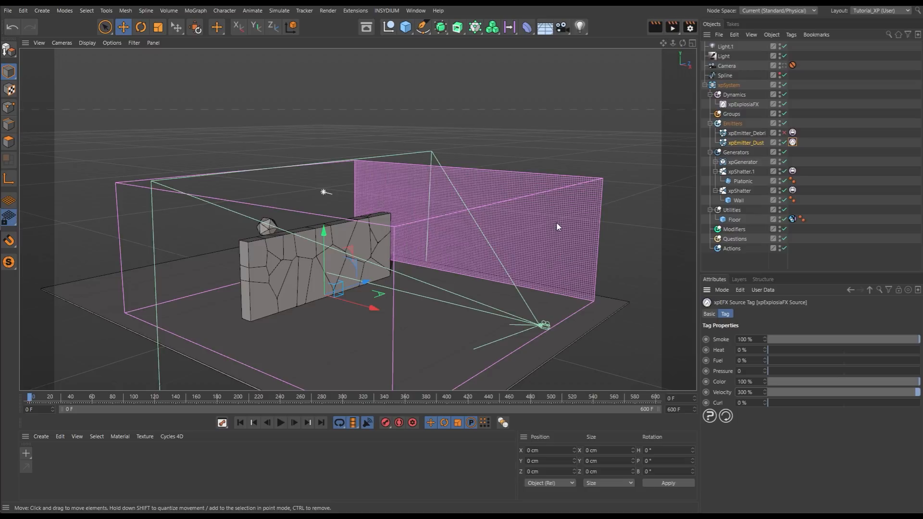
# Set the particle radius in xpEmitter_Dust's emission settings to 15 cm.
pyautogui.click(738, 142)
pyautogui.click(871, 314)
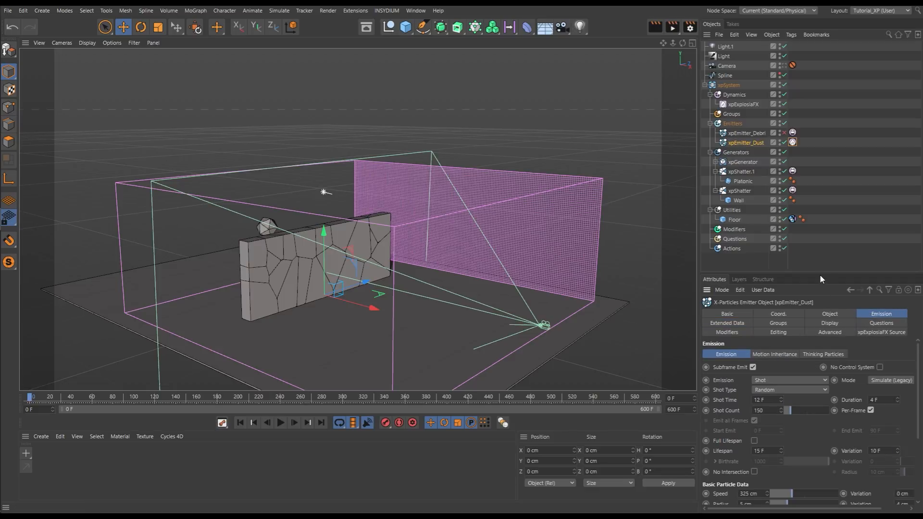
pyautogui.moveTo(819, 272); pyautogui.dragTo(818, 189)
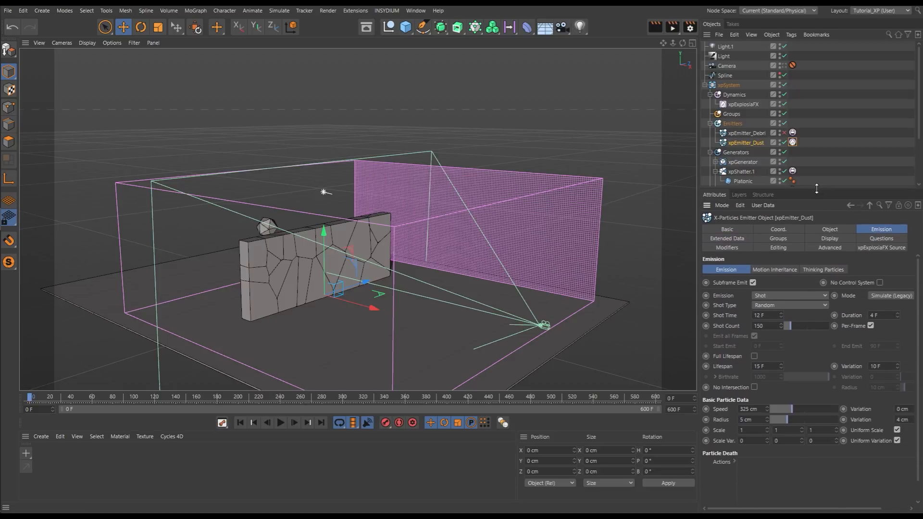
pyautogui.click(761, 418)
pyautogui.write('15')
pyautogui.press('Return')
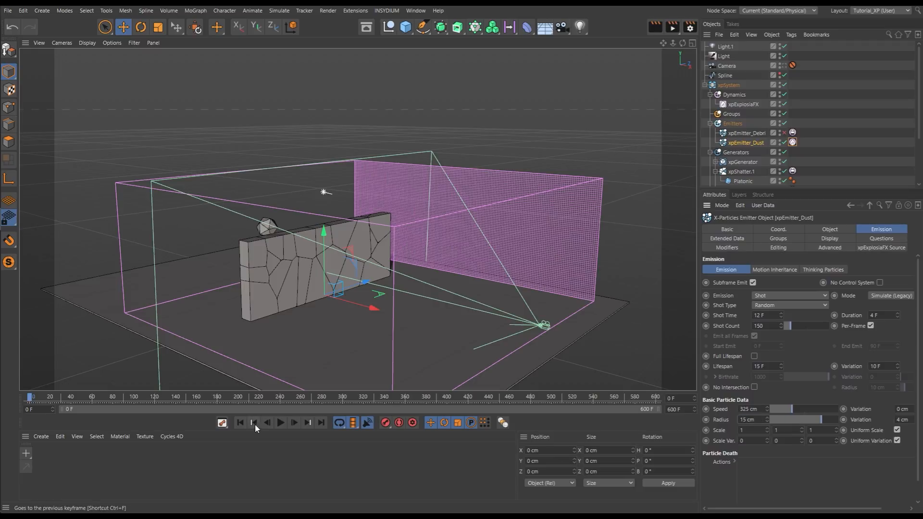
# Play the simulation to about frame 33 and inspect the adaptive bounds and dust particles around the breaking wall.
pyautogui.click(281, 423)
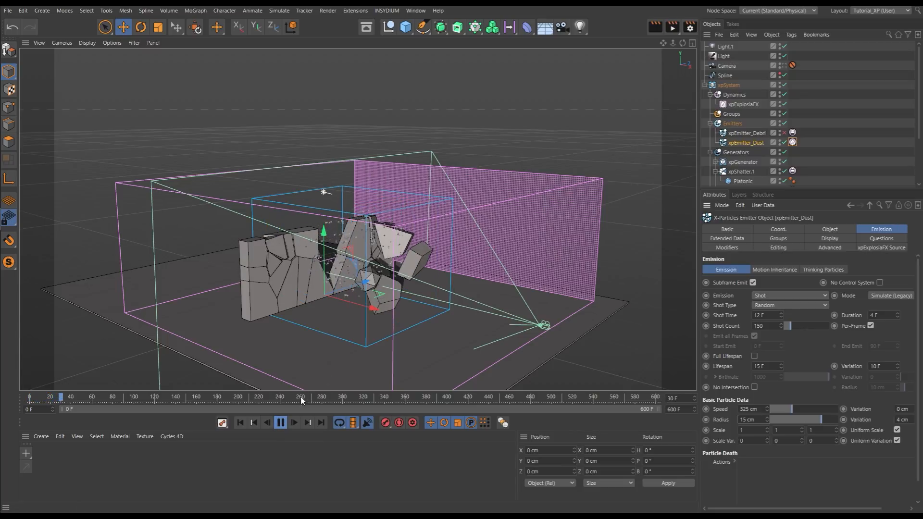
pyautogui.click(281, 423)
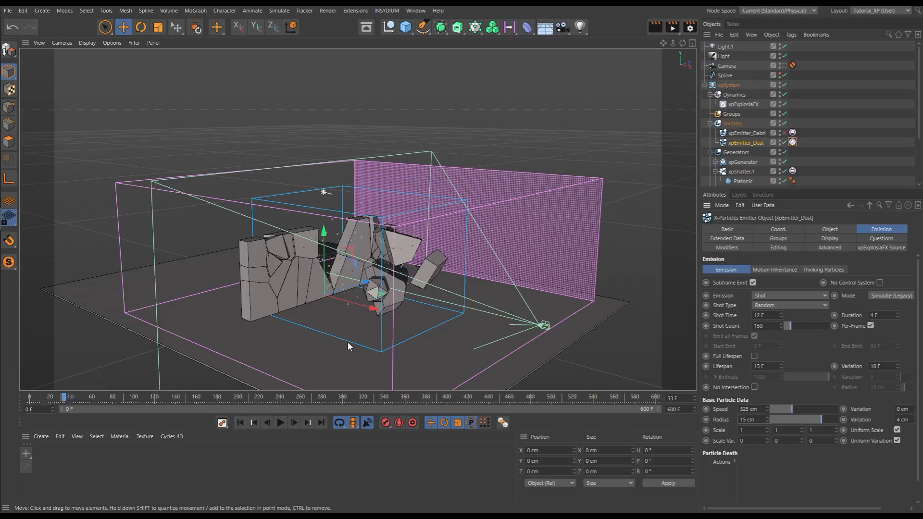
pyautogui.scroll(5, 377, 243)
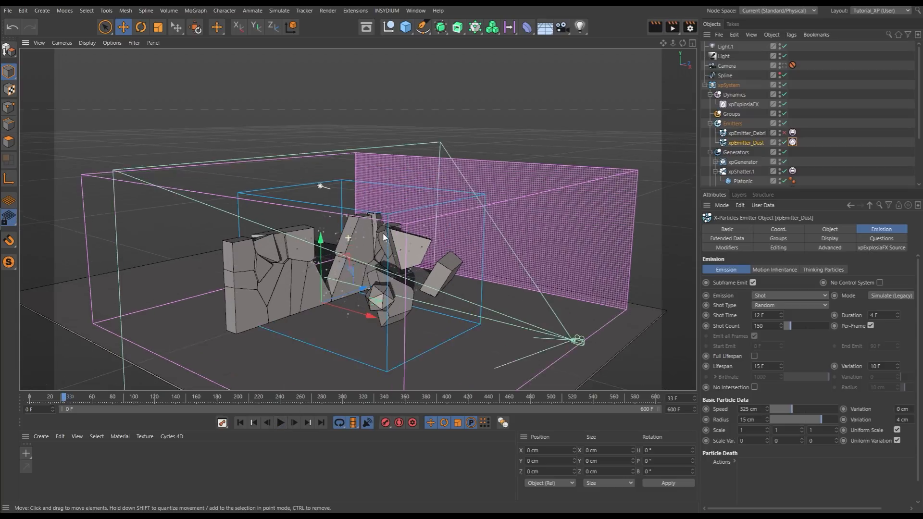
pyautogui.keyDown('alt'); pyautogui.moveTo(392, 255); pyautogui.dragTo(425, 273); pyautogui.keyUp('alt')
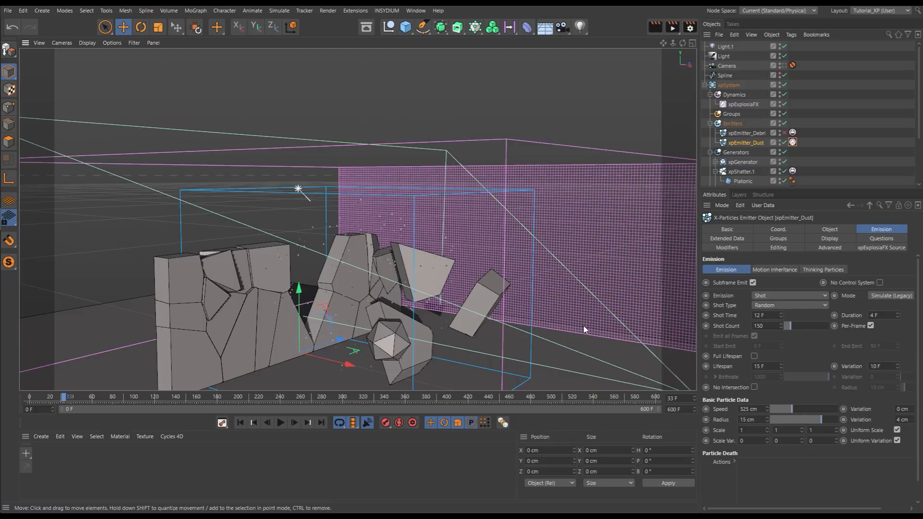
# Set the ExplosiaFX voxel size to 14 cm and disable its Heat and Fuel channels.
pyautogui.click(743, 104)
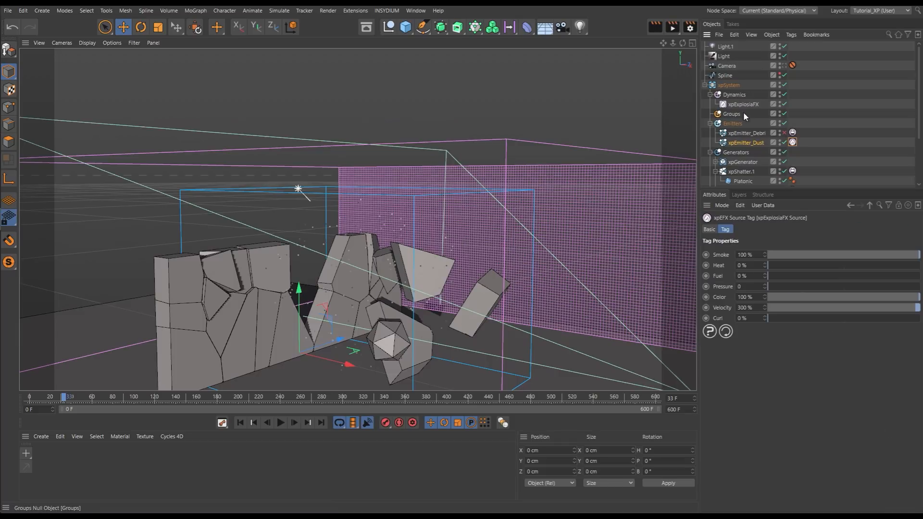
pyautogui.click(778, 261)
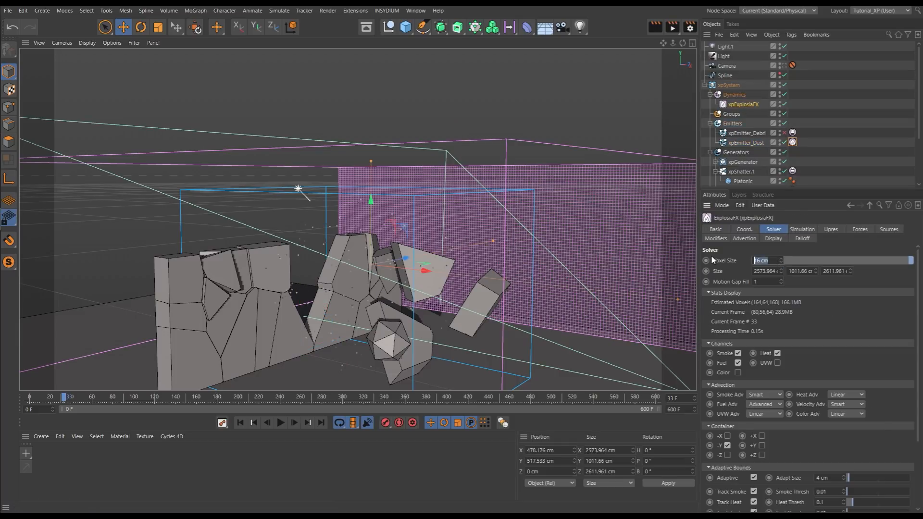
pyautogui.write('14')
pyautogui.press('Return')
pyautogui.click(738, 364)
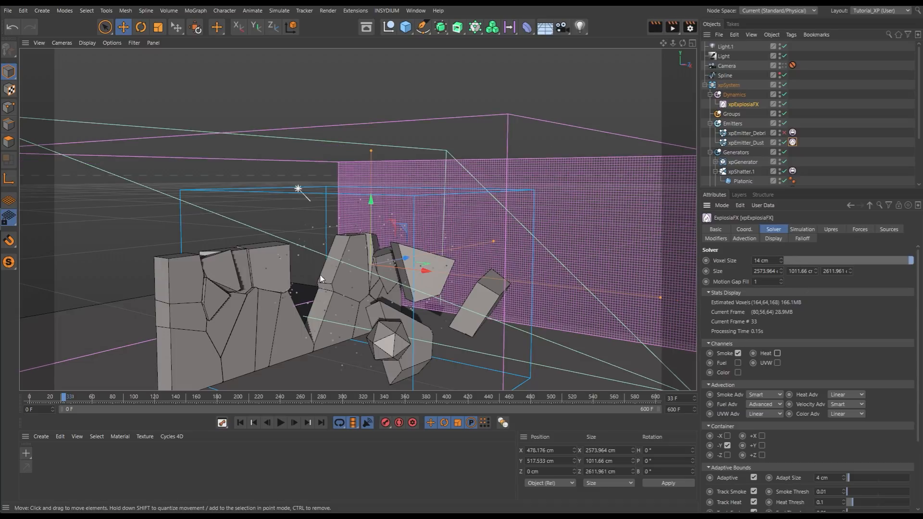
# Set the ExplosiaFX viewport display to Smoke.
pyautogui.click(772, 238)
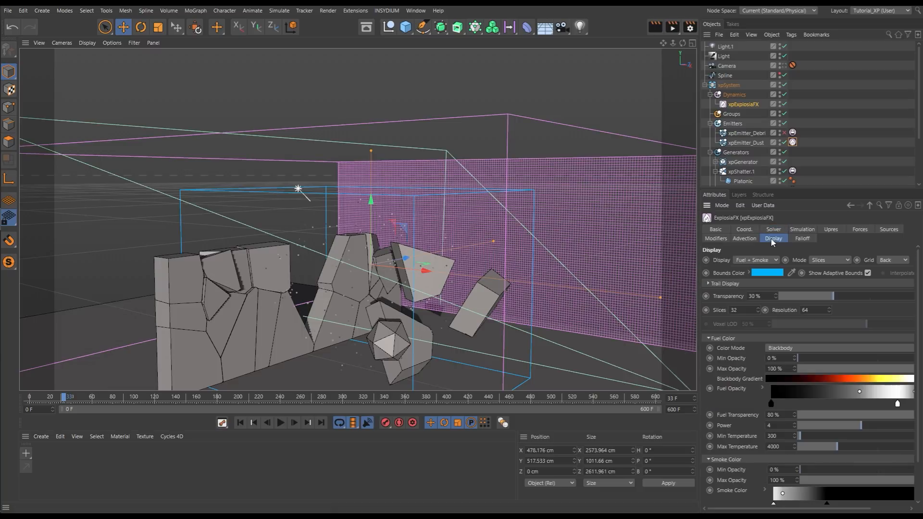
pyautogui.click(747, 260)
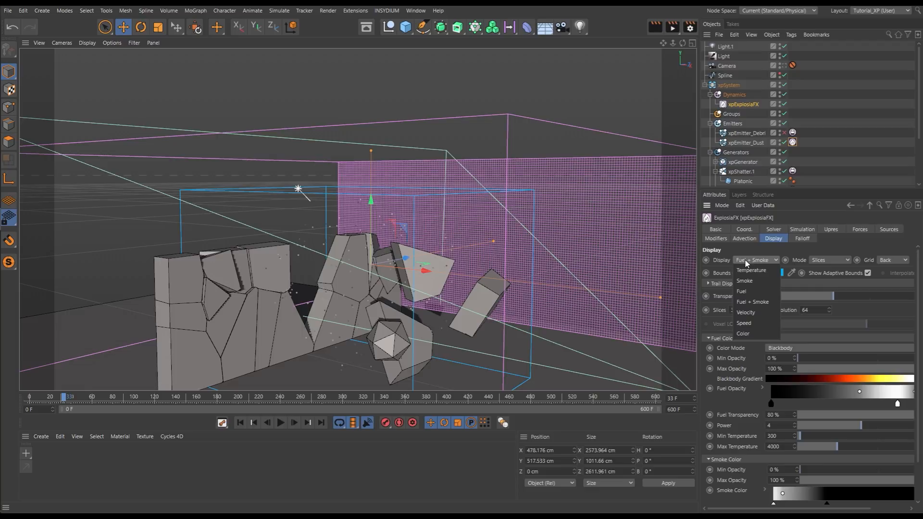
pyautogui.click(748, 281)
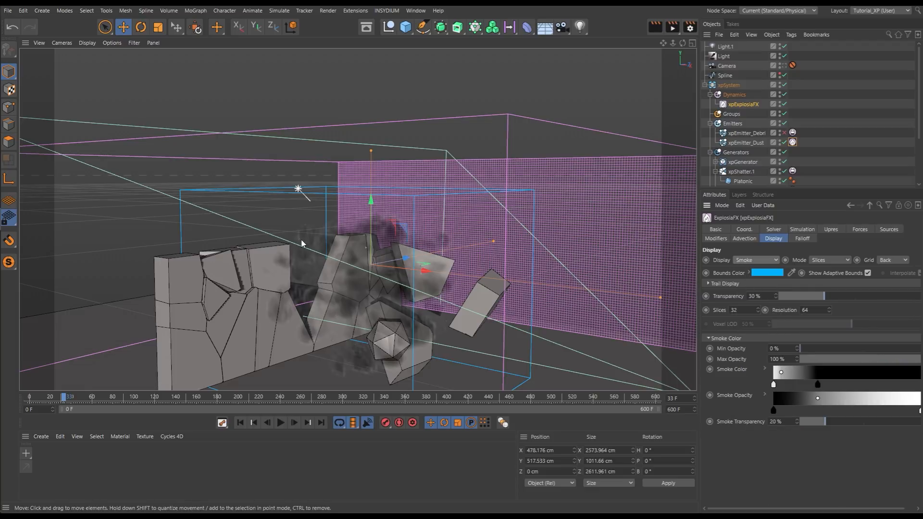
# Play the simulation to about frame 51 and inspect the smoke spreading around the breaking wall.
pyautogui.keyDown('alt'); pyautogui.moveTo(420, 263); pyautogui.dragTo(350, 418, button='right'); pyautogui.keyUp('alt')
pyautogui.click(241, 422)
pyautogui.click(281, 422)
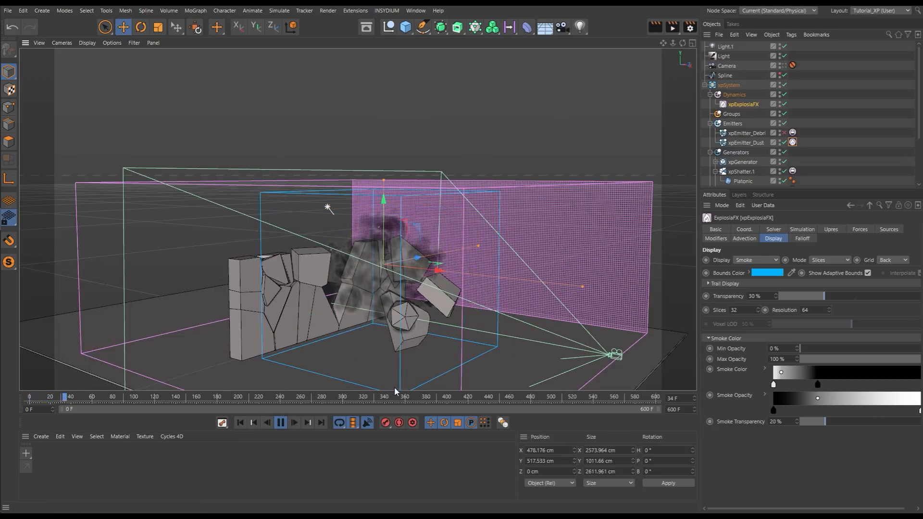
pyautogui.click(282, 424)
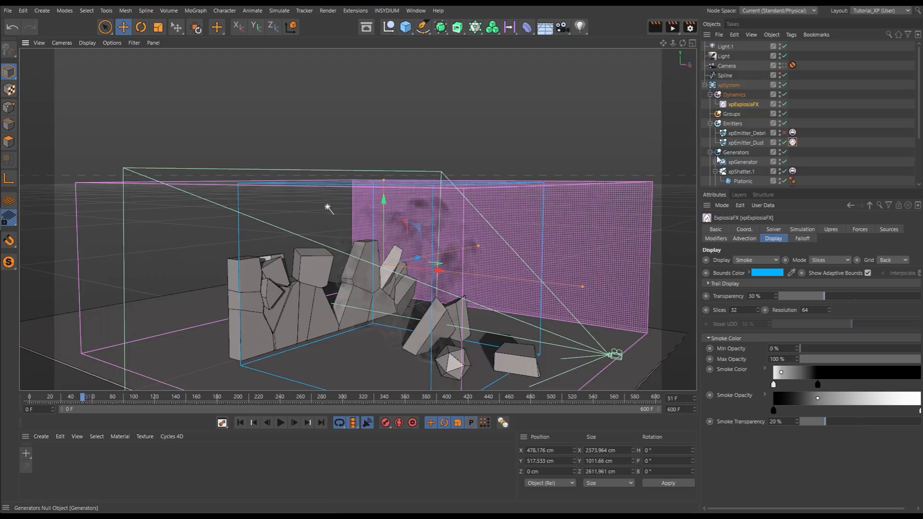
# Look through the scene camera and replay the simulation from the start twice, to about frames 37 and 32, to judge the smoke.
pyautogui.click(784, 66)
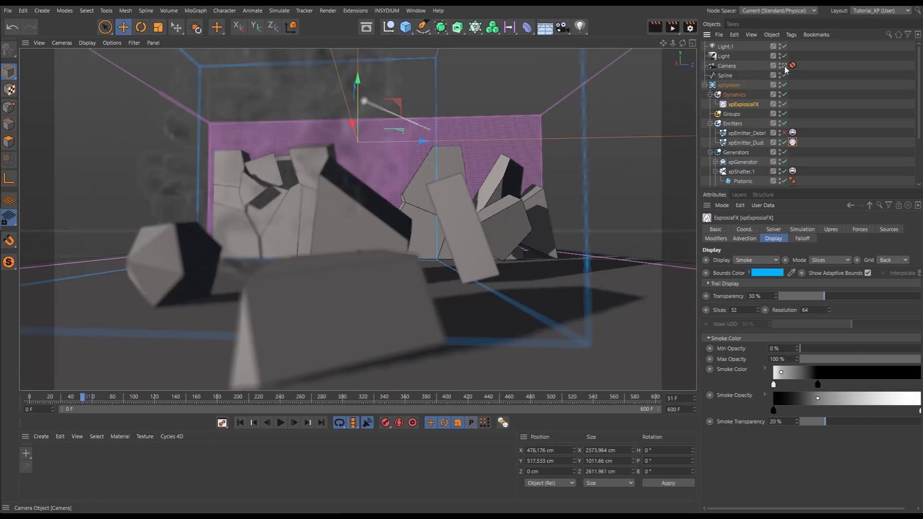
pyautogui.click(236, 425)
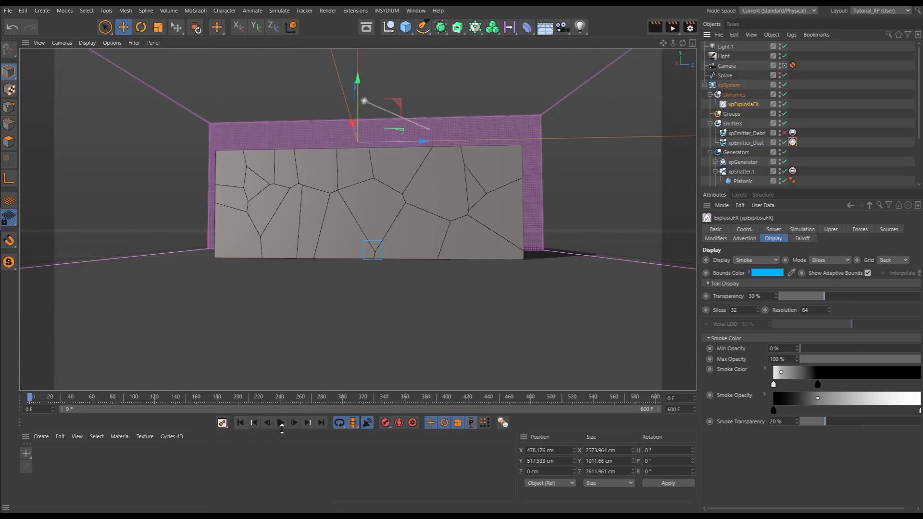
pyautogui.click(281, 423)
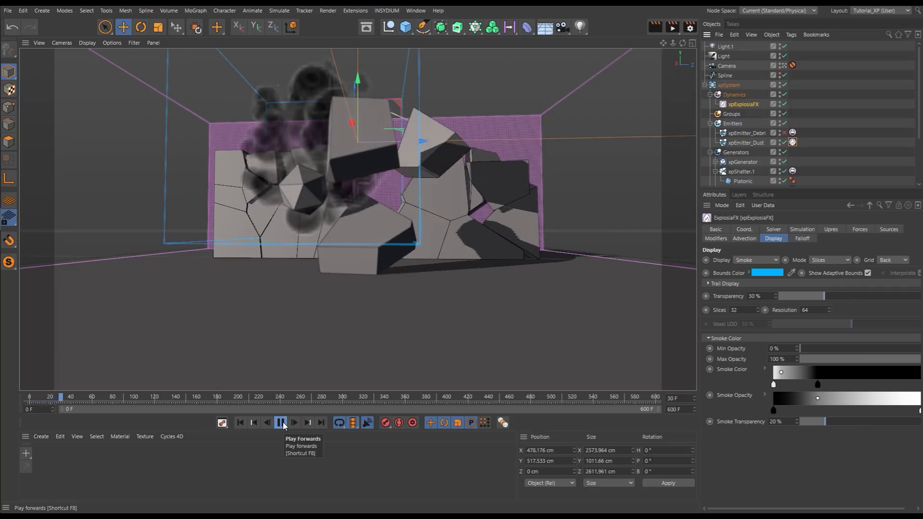
pyautogui.click(281, 423)
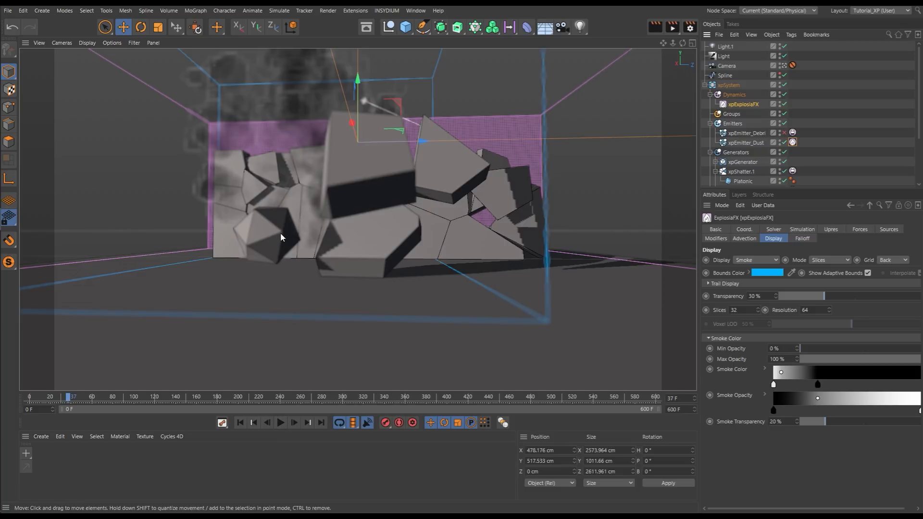
pyautogui.click(240, 423)
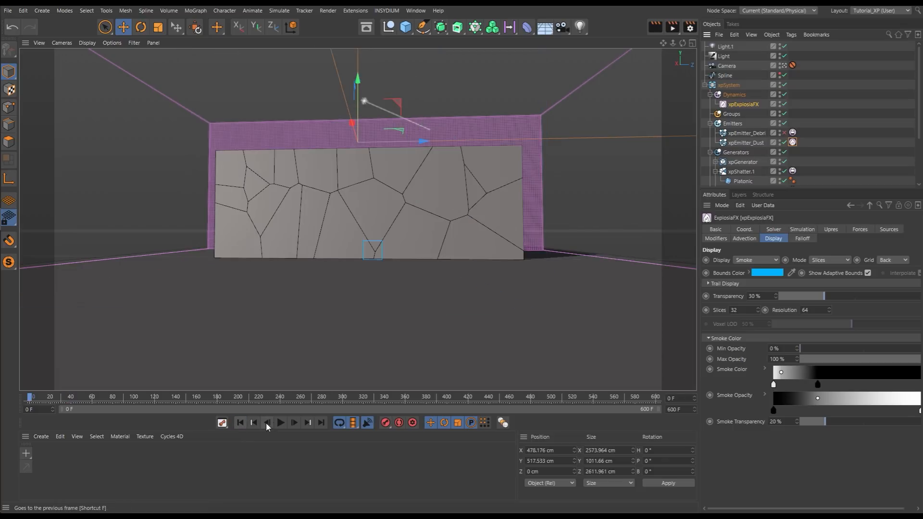
pyautogui.click(281, 423)
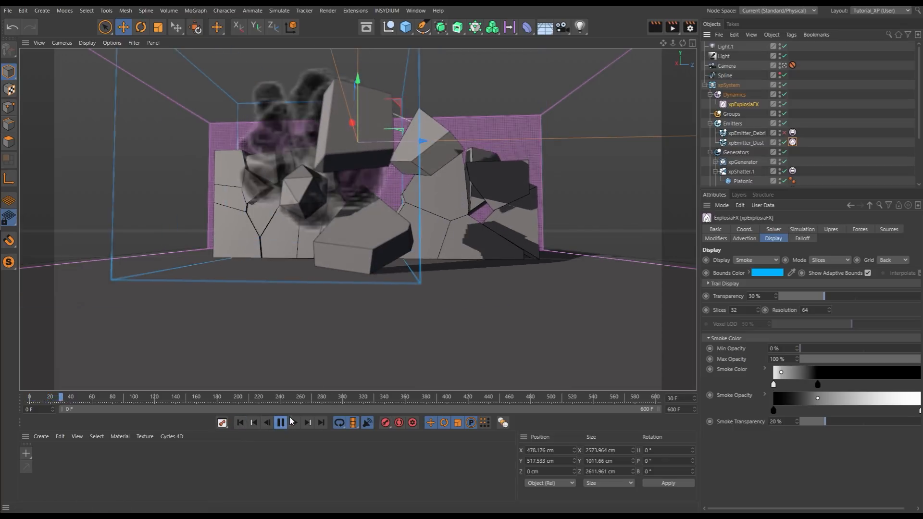
pyautogui.click(282, 422)
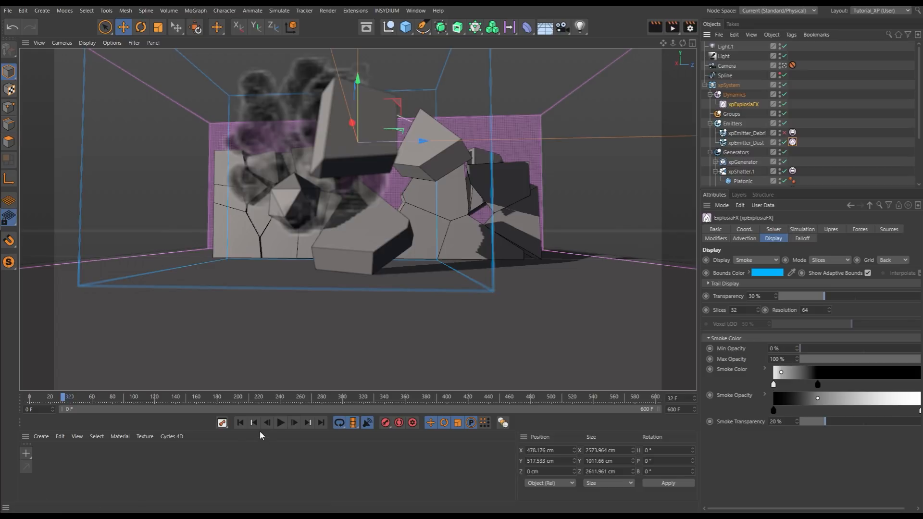
# Enable the Voronoi layer of xpShatter.1 and play the simulation from the start to about frame 33.
pyautogui.click(240, 423)
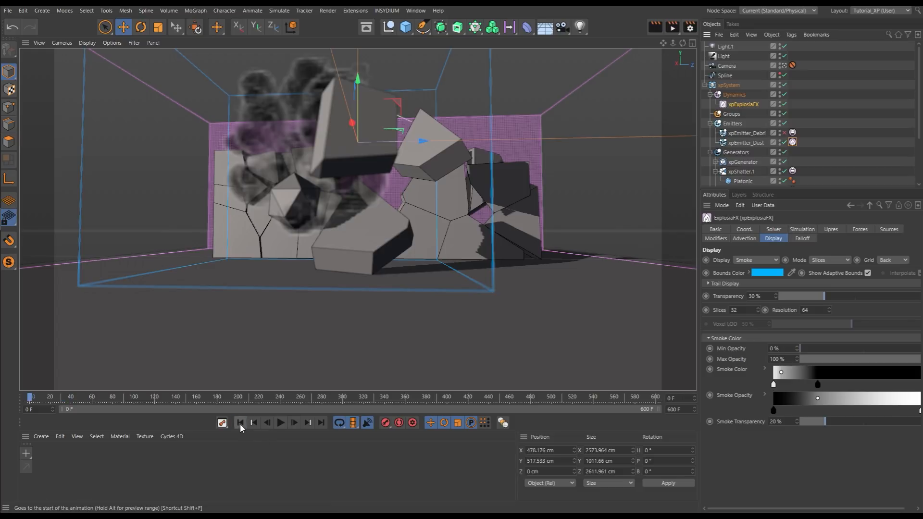
pyautogui.click(749, 172)
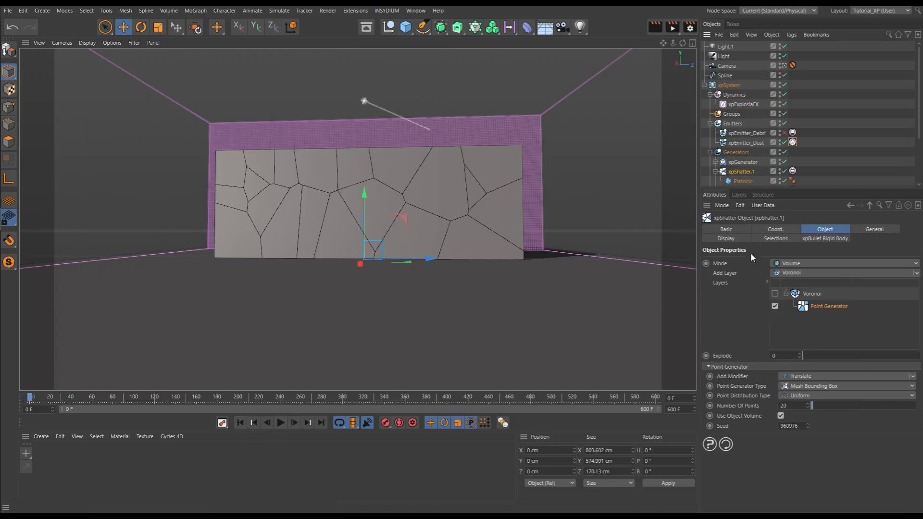
pyautogui.click(774, 294)
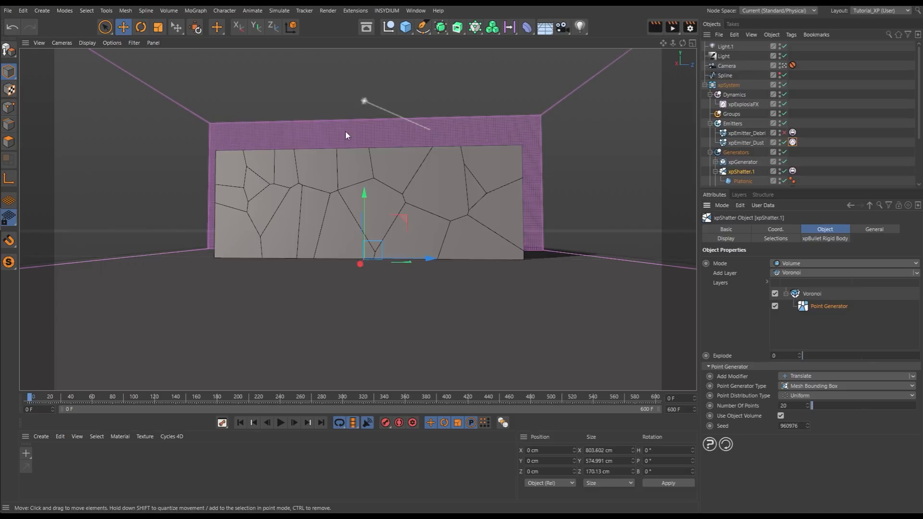
pyautogui.click(281, 423)
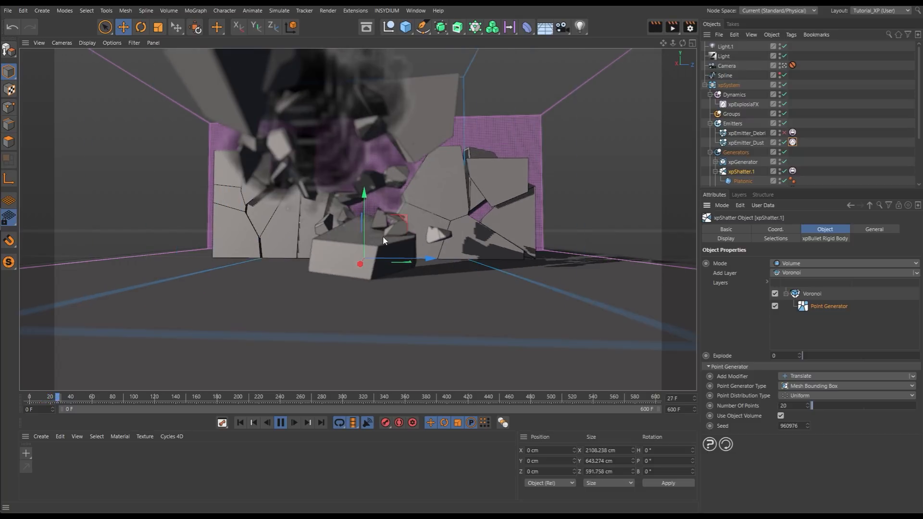
pyautogui.click(282, 423)
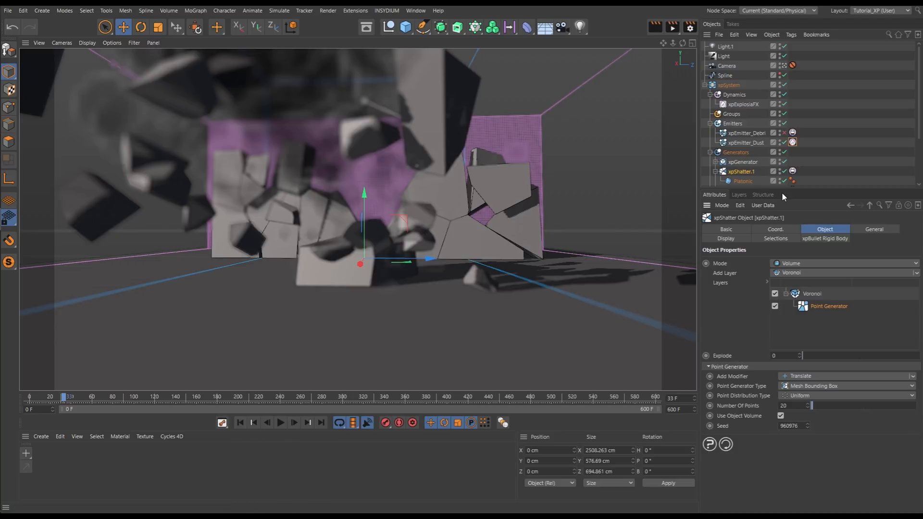
# Set the Velocity of xpEmitter_Dust's ExplosiaFX Source tag to 100% and replay the simulation to about frame 52.
pyautogui.click(792, 143)
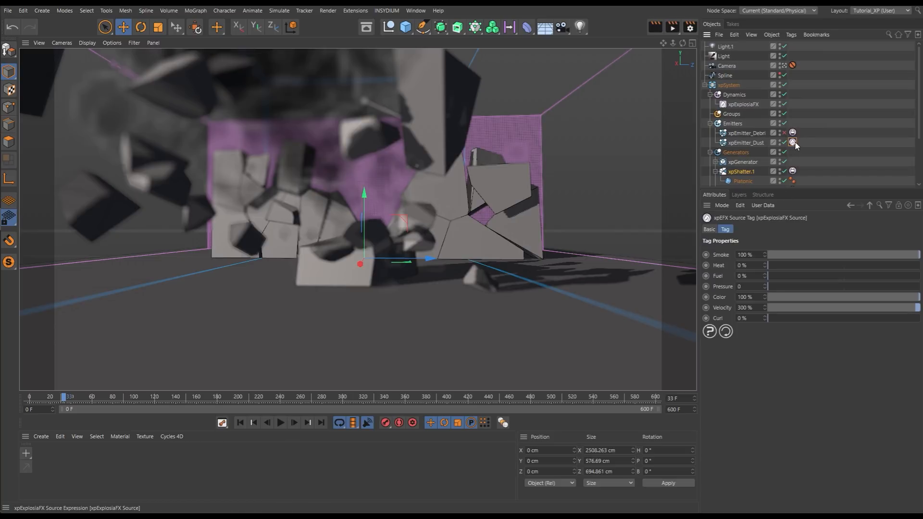
pyautogui.doubleClick(759, 309)
pyautogui.write('100')
pyautogui.press('Return')
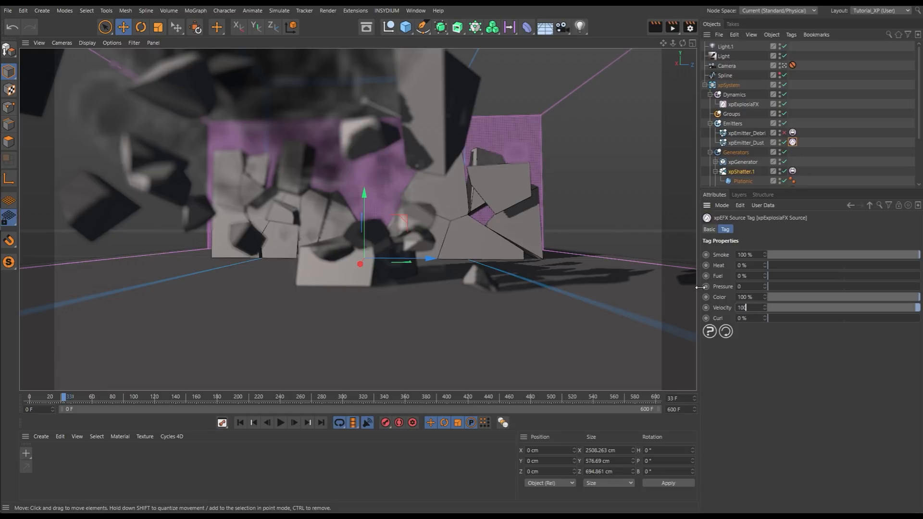
pyautogui.click(241, 422)
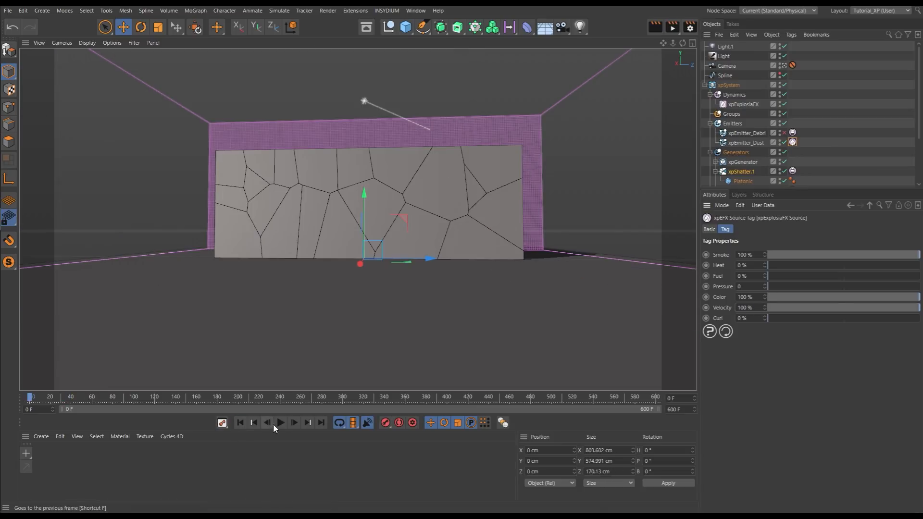
pyautogui.click(281, 423)
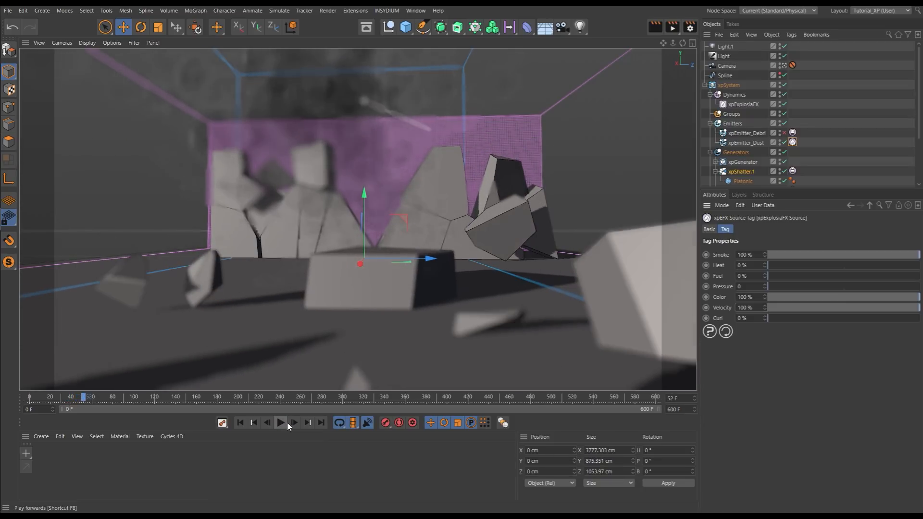
pyautogui.click(282, 423)
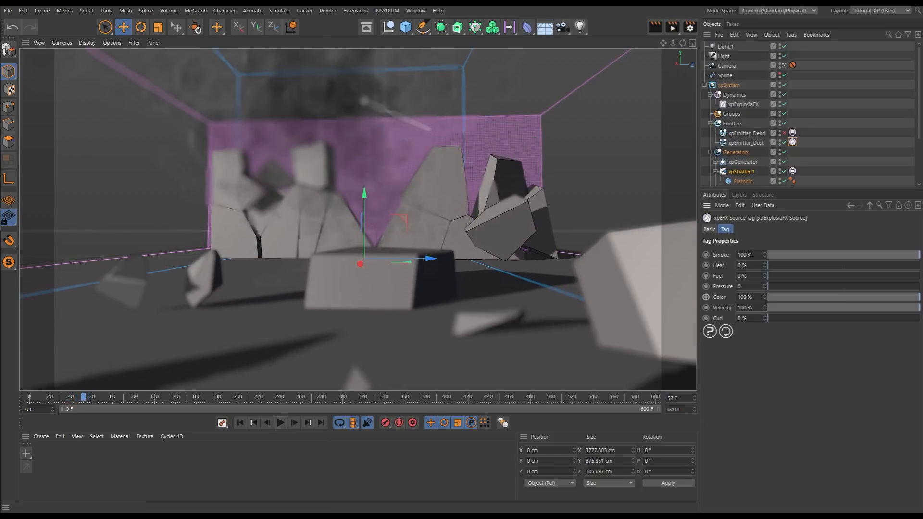
# Lower the Smoke Buoyancy in the ExplosiaFX simulation settings further below zero.
pyautogui.click(741, 104)
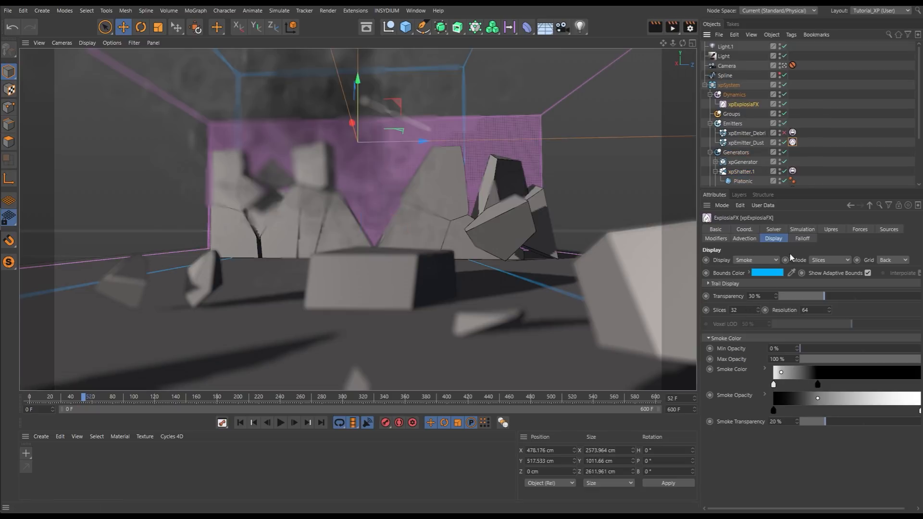
pyautogui.click(801, 230)
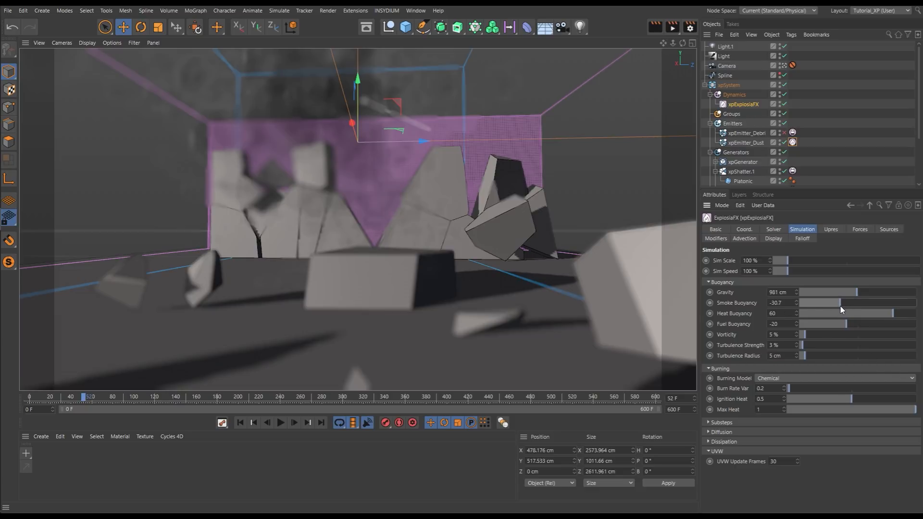
pyautogui.moveTo(841, 307); pyautogui.dragTo(834, 307)
# Set the ExplosiaFX smoke display to 64 slices with a resolution of 90.
pyautogui.click(770, 238)
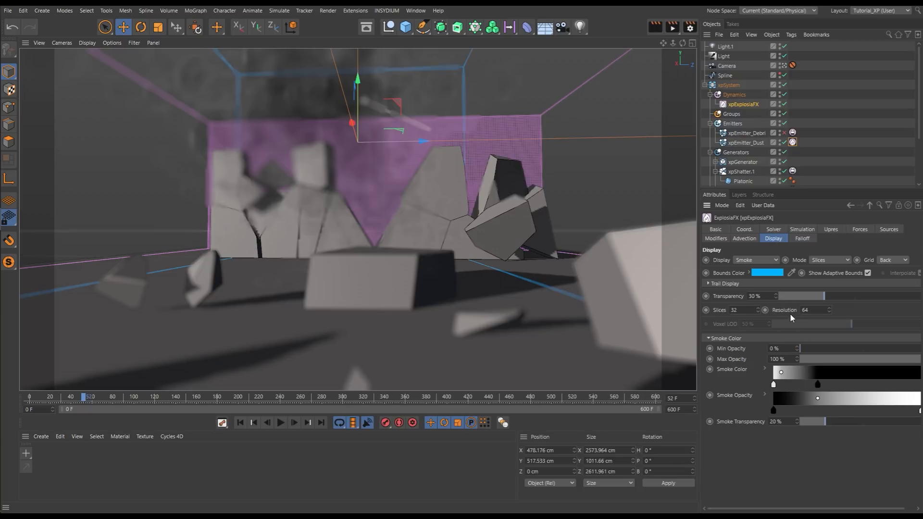
pyautogui.doubleClick(734, 310)
pyautogui.write('64')
pyautogui.press('Return')
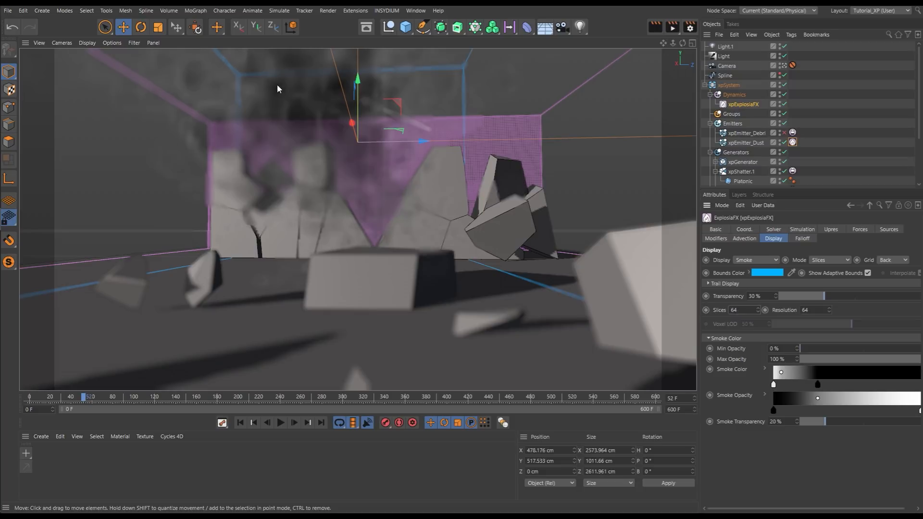
pyautogui.doubleClick(805, 310)
pyautogui.write('90')
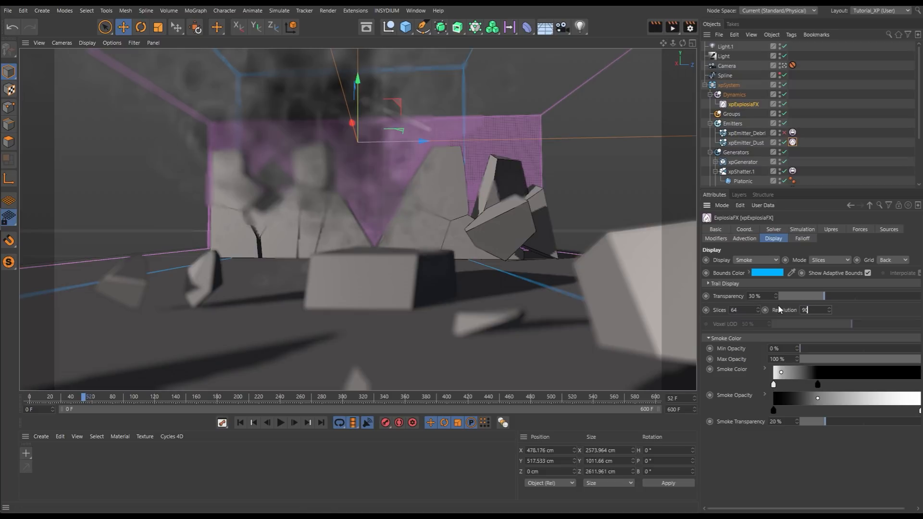
pyautogui.press('Return')
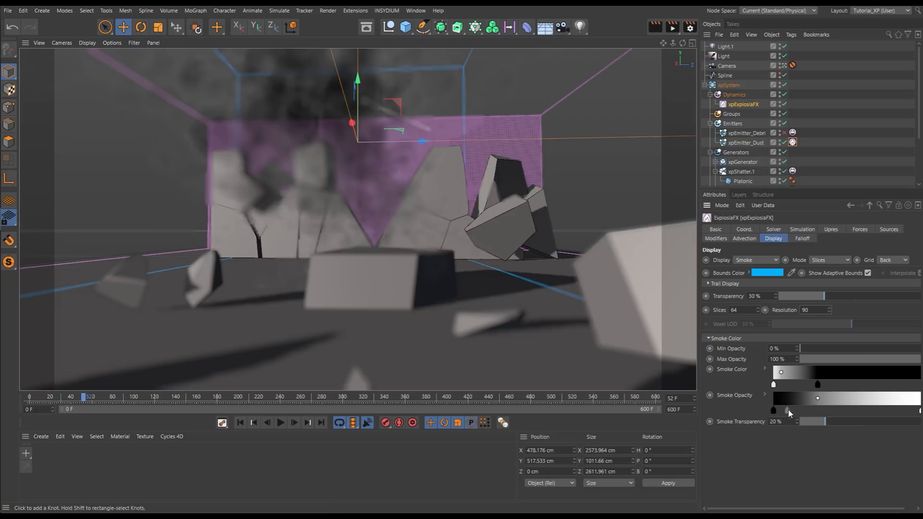
# Brighten the black knot of the Smoke Color gradient to a value of 19% and move it to about 62%.
pyautogui.click(818, 385)
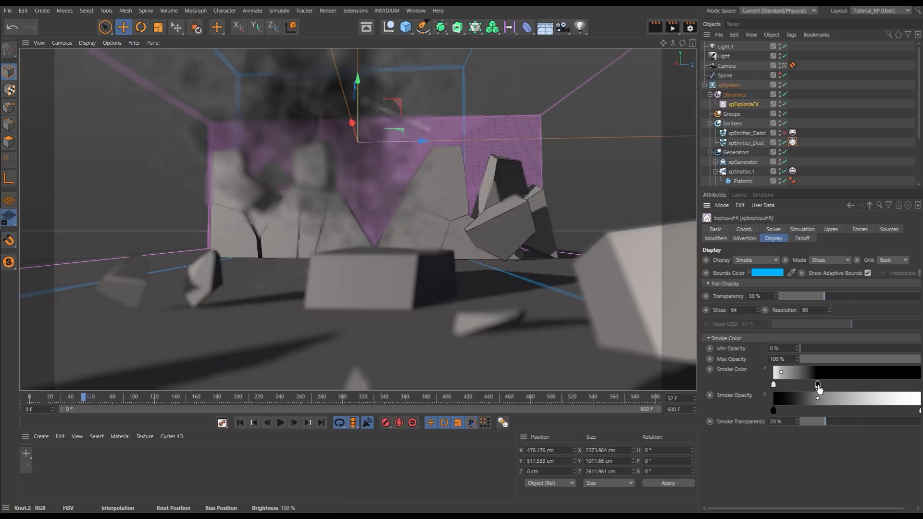
pyautogui.click(764, 370)
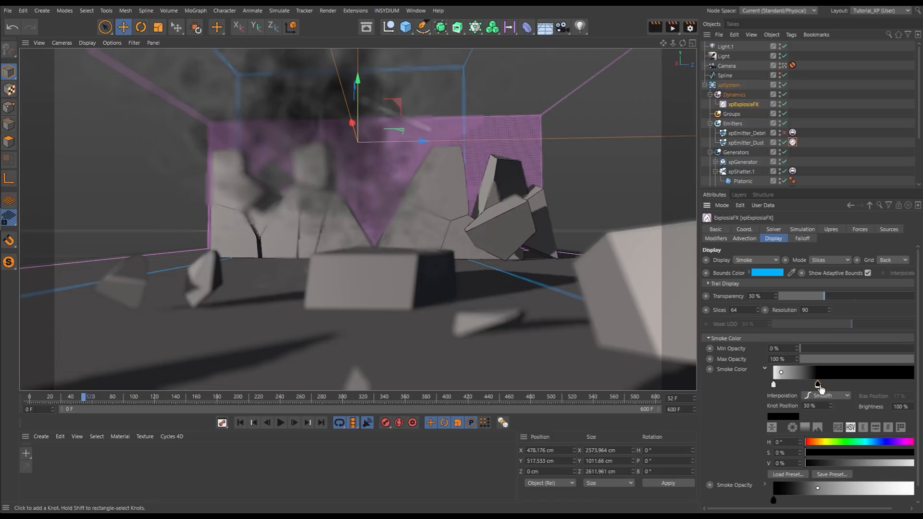
pyautogui.click(820, 463)
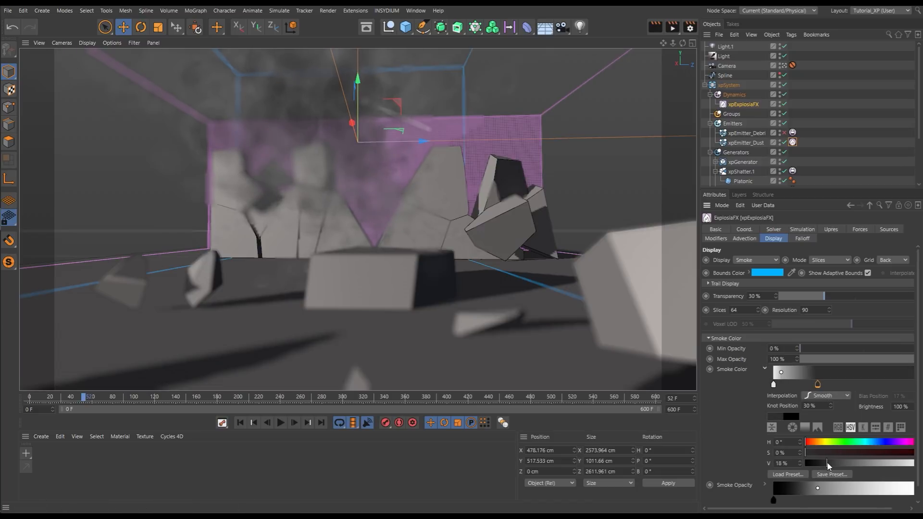
pyautogui.click(827, 462)
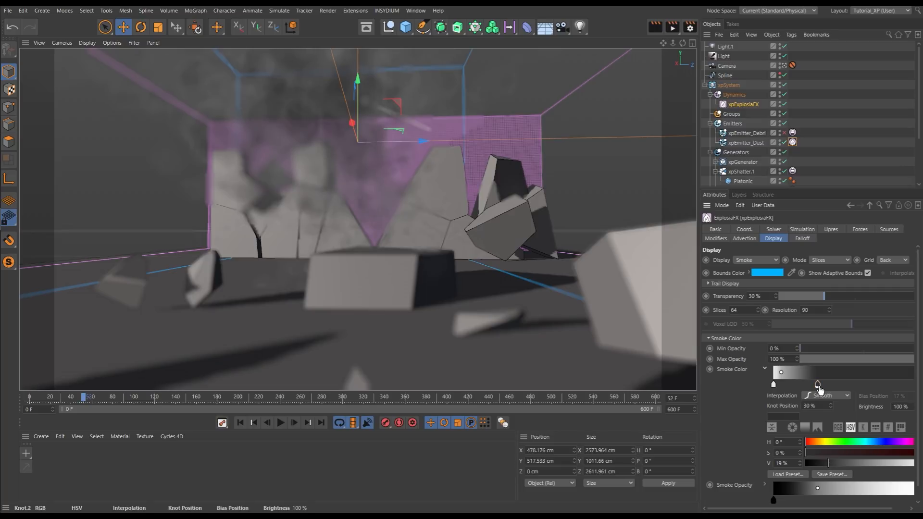
pyautogui.moveTo(818, 385); pyautogui.dragTo(865, 385)
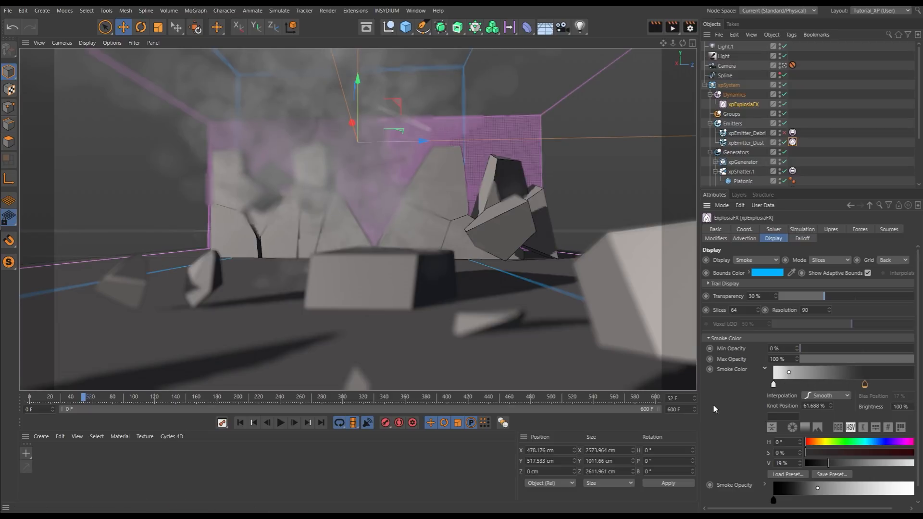
# Replay the simulation from the start to about frame 46 to review the lighter smoke through the camera.
pyautogui.click(241, 422)
pyautogui.click(280, 423)
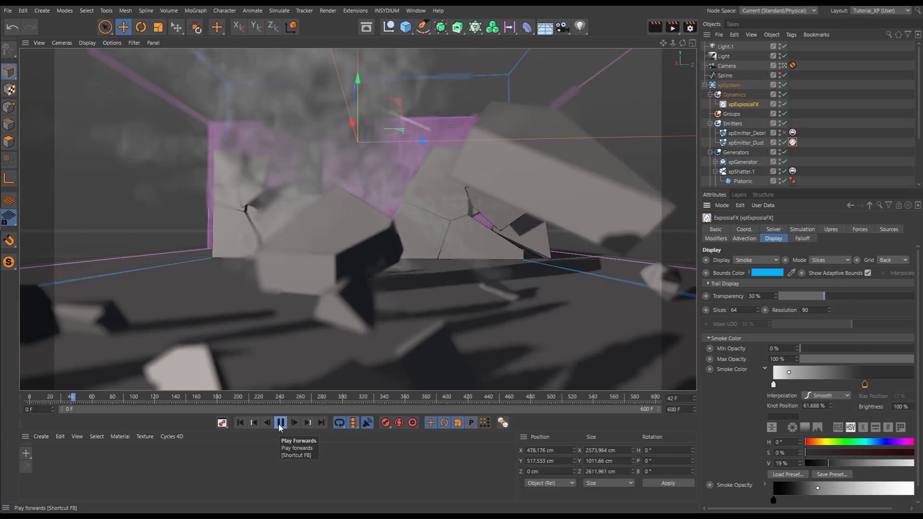
pyautogui.click(280, 422)
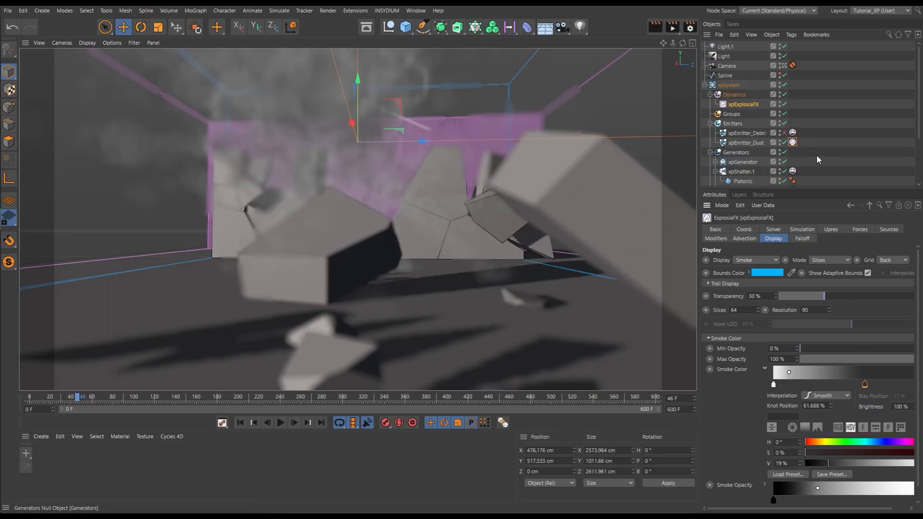
# Lower the ExplosiaFX Smoke Buoyancy to -71.7 and set its Smoke Dissipation to 0.6.
pyautogui.click(803, 229)
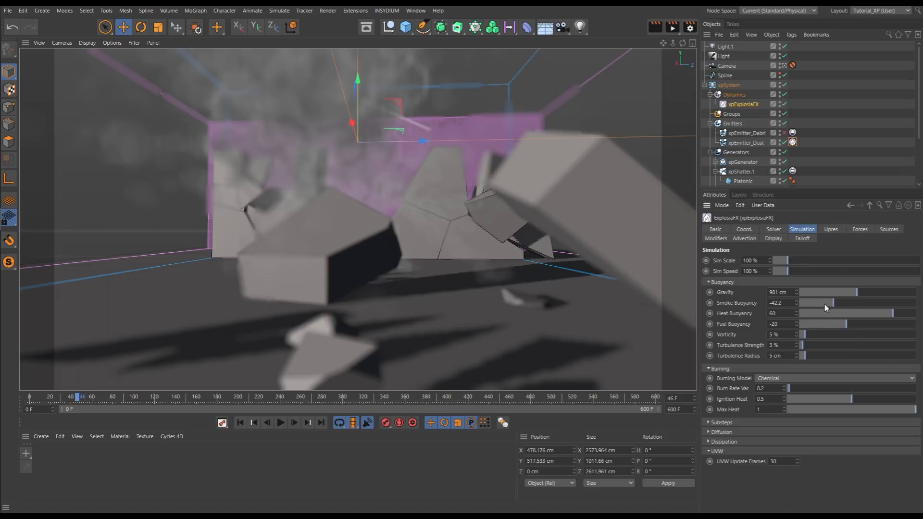
pyautogui.moveTo(824, 304); pyautogui.dragTo(816, 307)
pyautogui.click(708, 368)
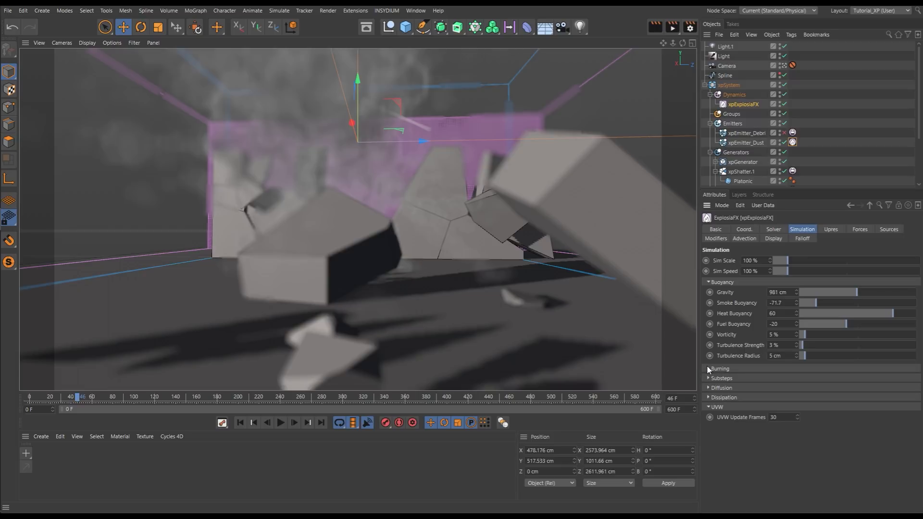
pyautogui.click(709, 397)
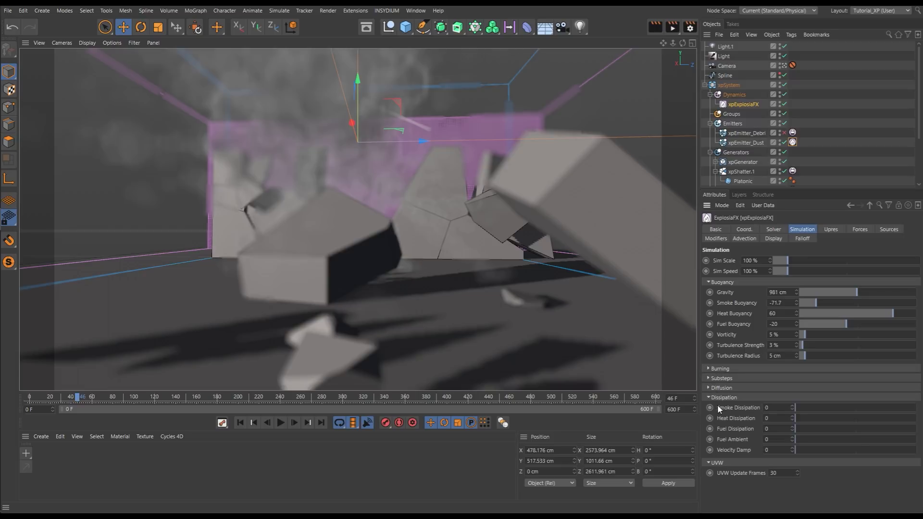
pyautogui.click(780, 408)
pyautogui.write('0.6')
pyautogui.press('Return')
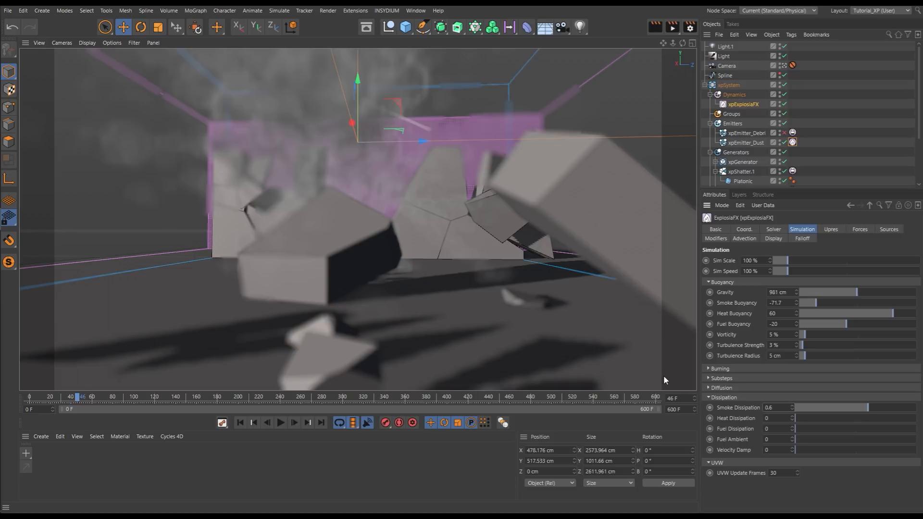
# Replay the simulation from the start to about frame 39 to review the dissipating smoke.
pyautogui.click(241, 423)
pyautogui.click(281, 422)
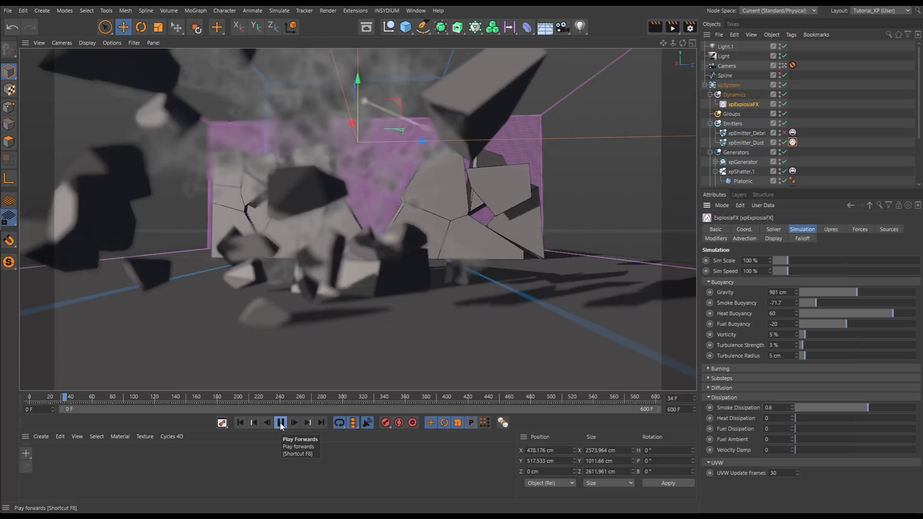
pyautogui.click(281, 423)
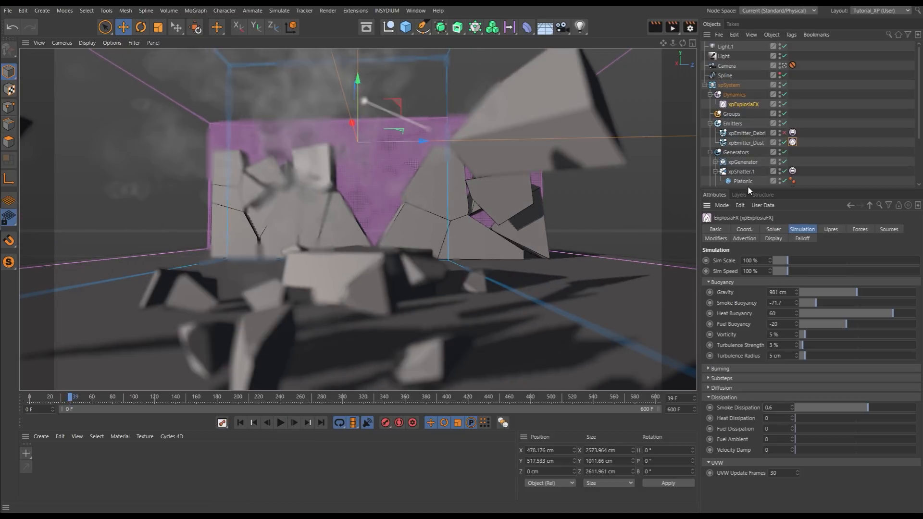
# Enable the Voronoi.1 layer in the wall's xpShatter object to add the spline-based fracture detail.
pyautogui.moveTo(919, 124); pyautogui.dragTo(921, 155)
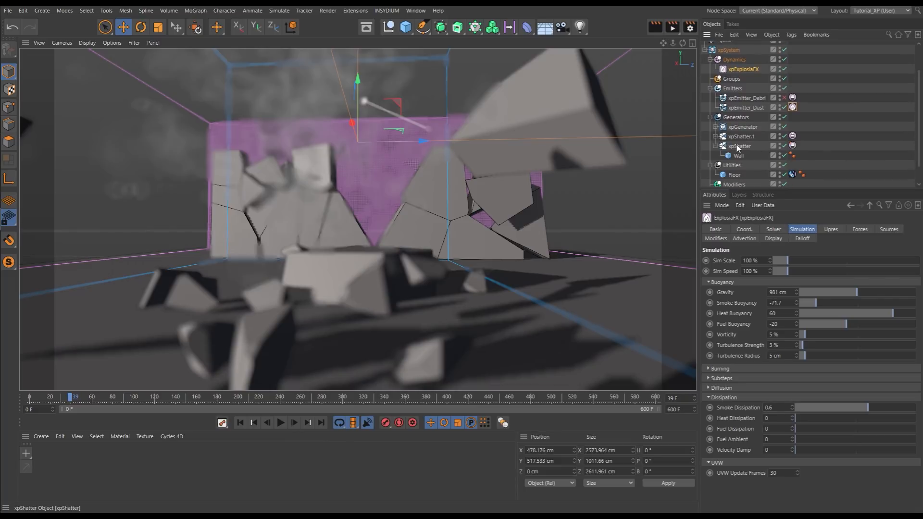
pyautogui.click(739, 146)
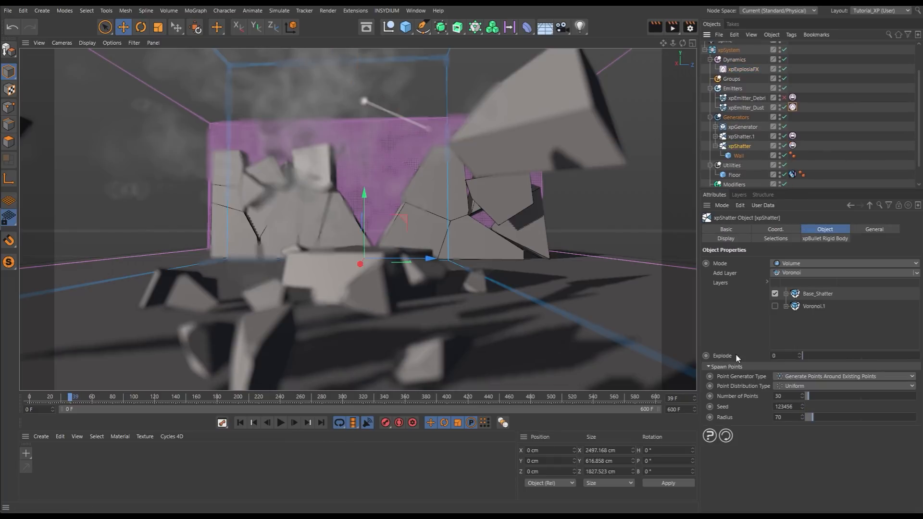
pyautogui.click(785, 307)
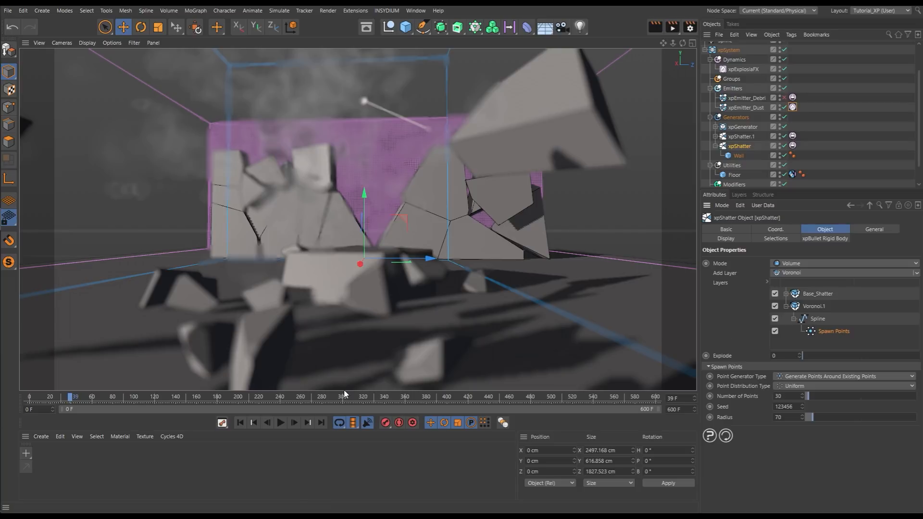
# Replay the simulation from the start to about frame 46 to review the more finely fractured wall.
pyautogui.click(241, 423)
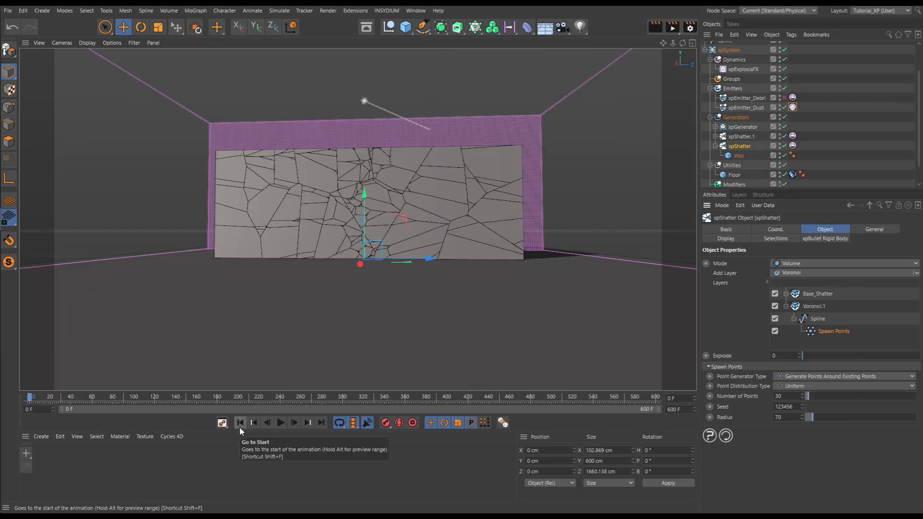
pyautogui.click(280, 423)
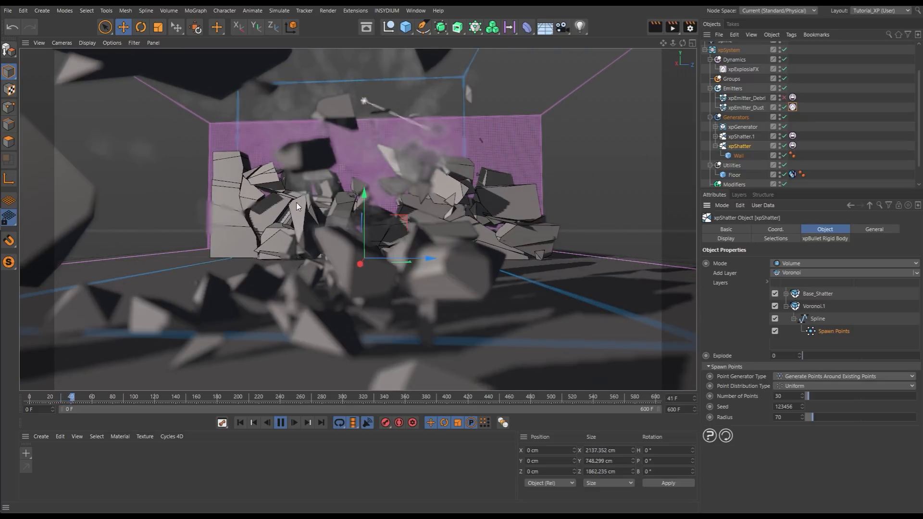
pyautogui.click(281, 423)
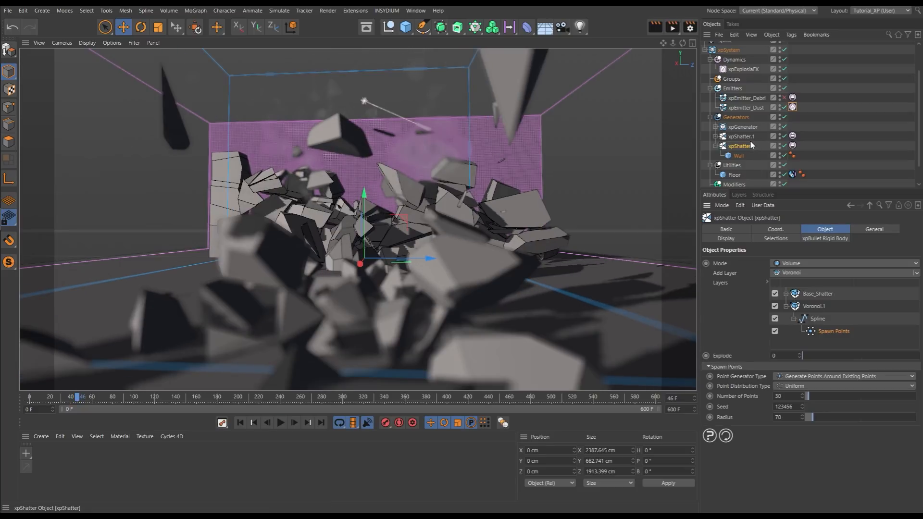
# Reduce the ExplosiaFX Smoke Dissipation to 0.21 and set the Smoke value in xpEmitter_Dust's physical data to 10.
pyautogui.click(751, 69)
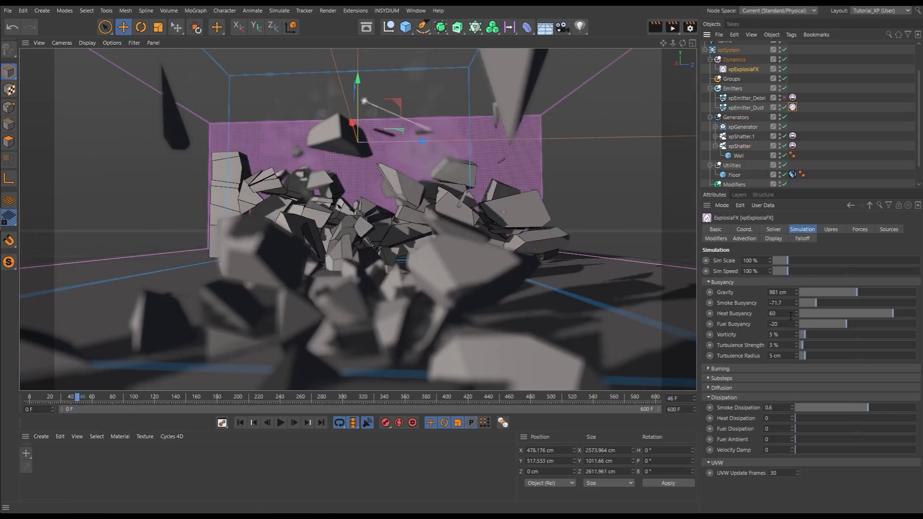
pyautogui.moveTo(841, 412); pyautogui.dragTo(823, 412)
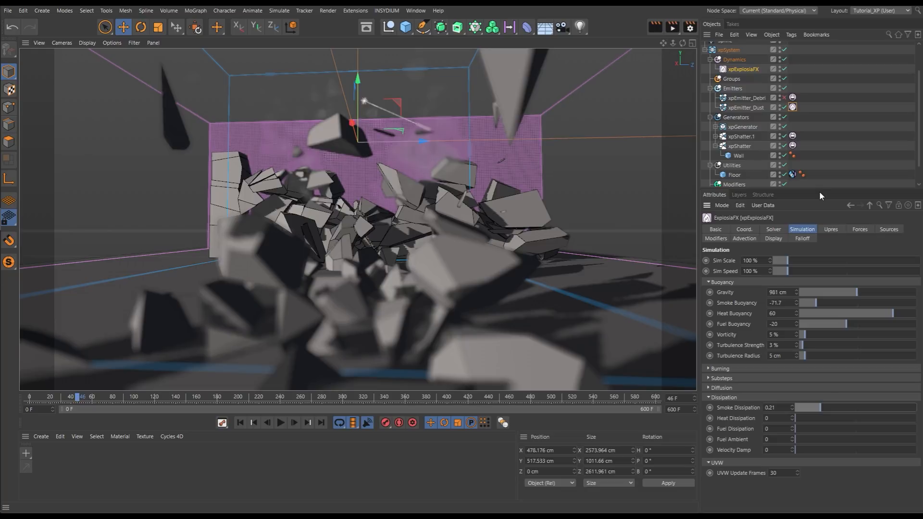
pyautogui.click(745, 109)
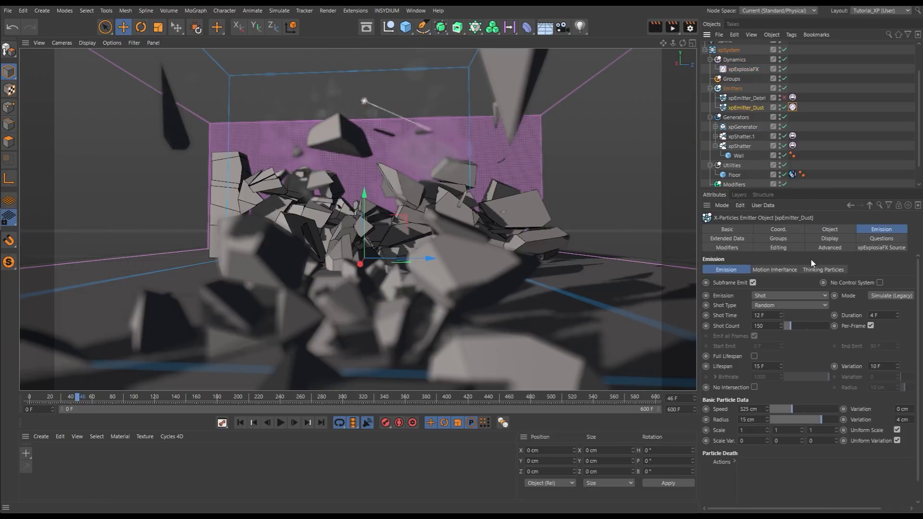
pyautogui.click(728, 238)
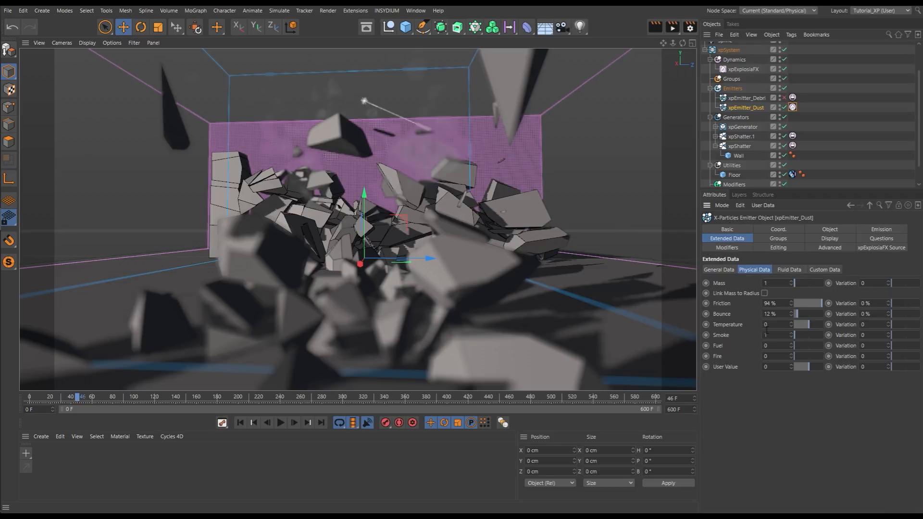
pyautogui.moveTo(776, 335); pyautogui.dragTo(733, 332)
pyautogui.write('10')
pyautogui.press('Return')
# Replay the simulation to about frame 44 to check the denser smoke, then return to the start.
pyautogui.click(240, 423)
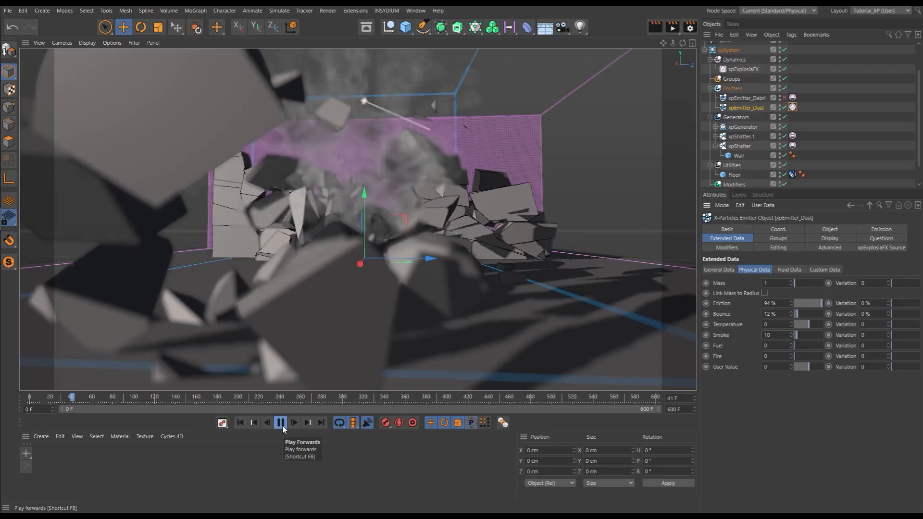
pyautogui.click(281, 424)
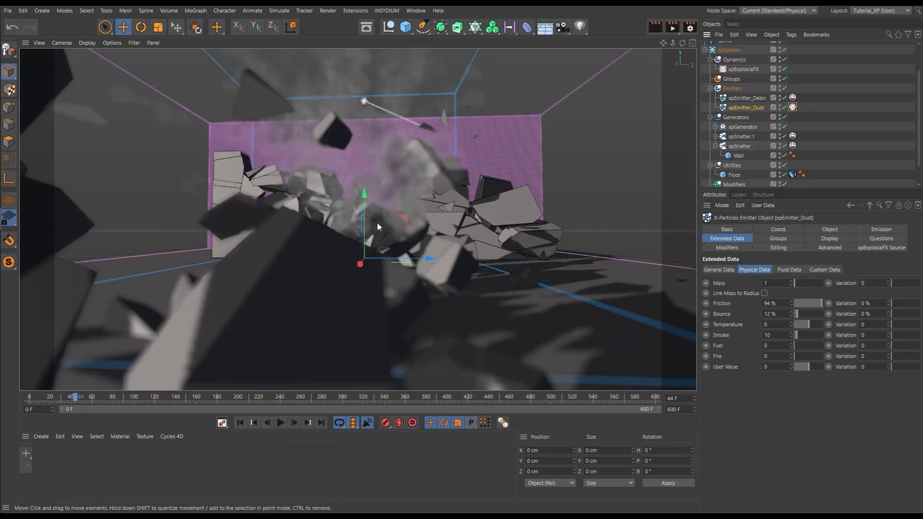
pyautogui.click(240, 422)
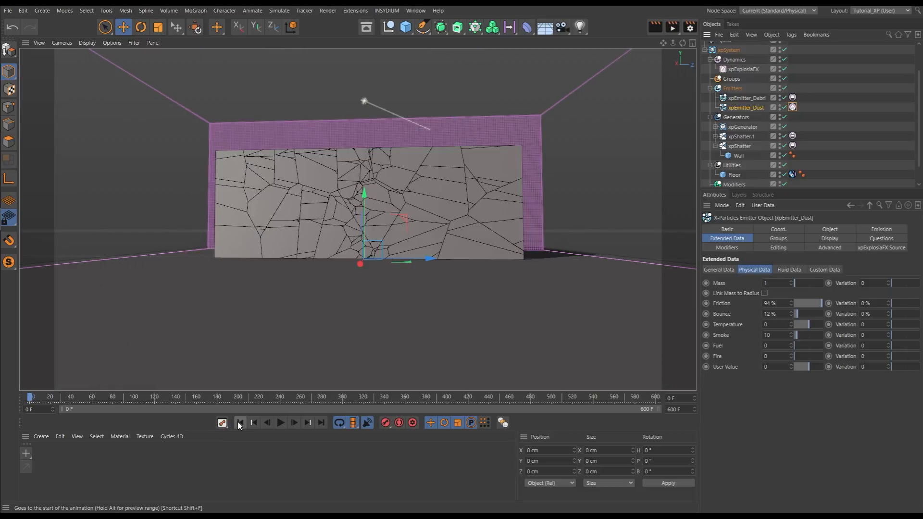
# Enlarge the object list, enable the debris emitter, and play the simulation to about frame 55 before returning to the start.
pyautogui.click(282, 422)
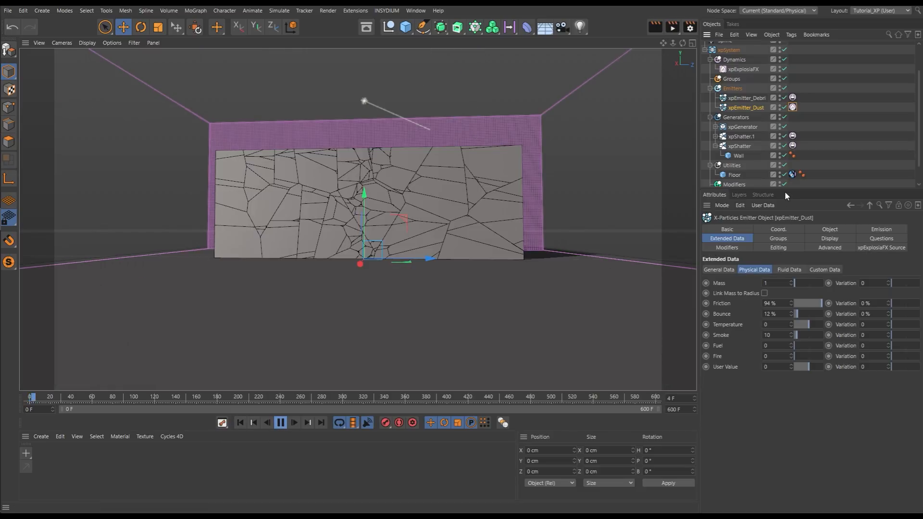
pyautogui.moveTo(786, 190); pyautogui.dragTo(774, 287)
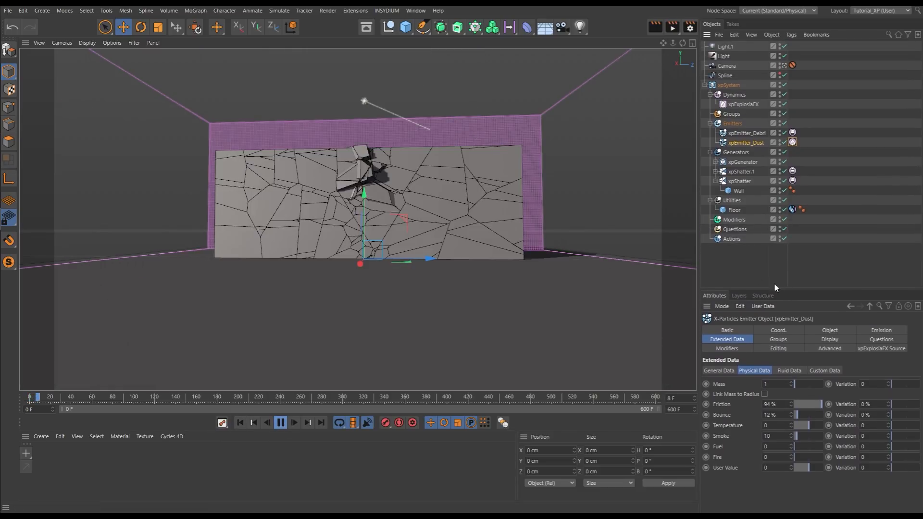
pyautogui.click(720, 267)
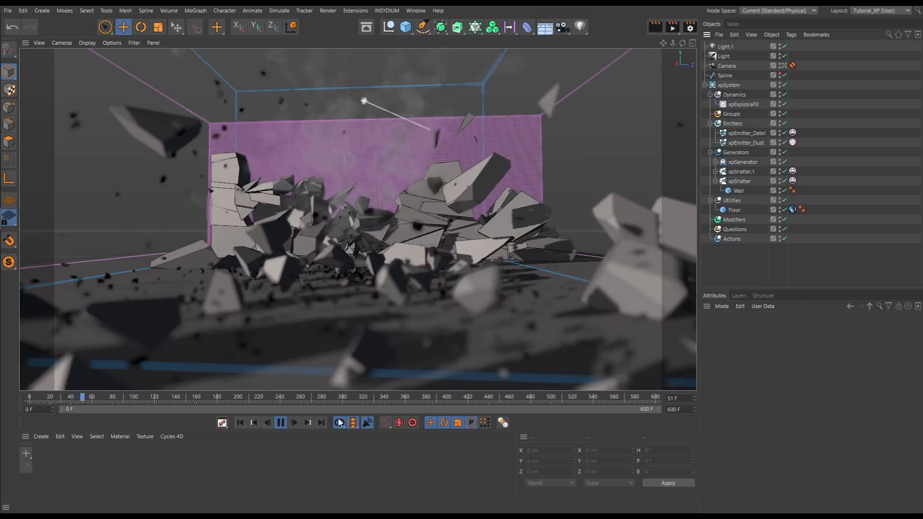
pyautogui.click(280, 423)
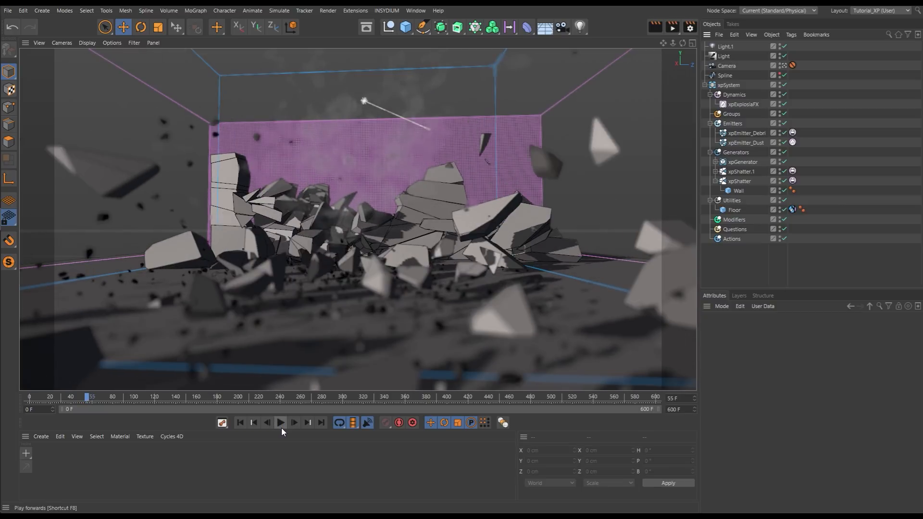
pyautogui.click(239, 423)
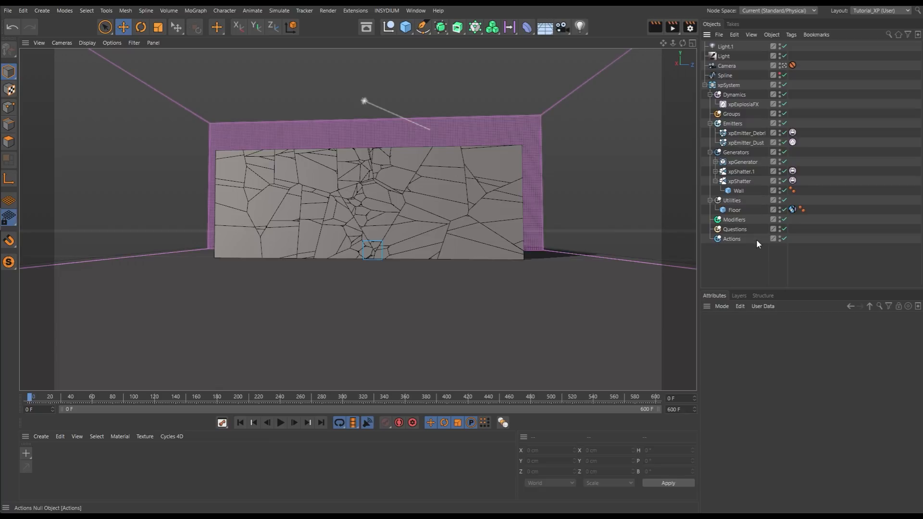
# Set the Voxel Size in the ExplosiaFX solver settings to 10 cm.
pyautogui.click(739, 104)
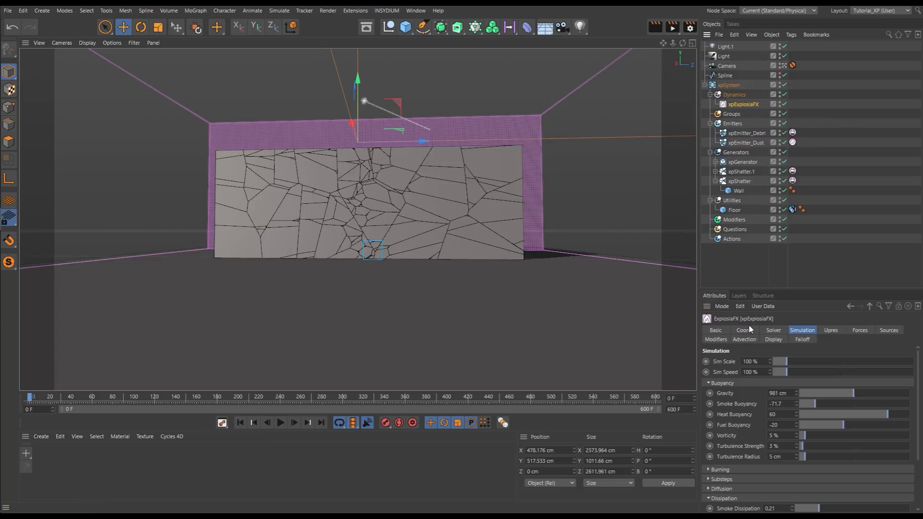
pyautogui.click(771, 331)
pyautogui.click(775, 361)
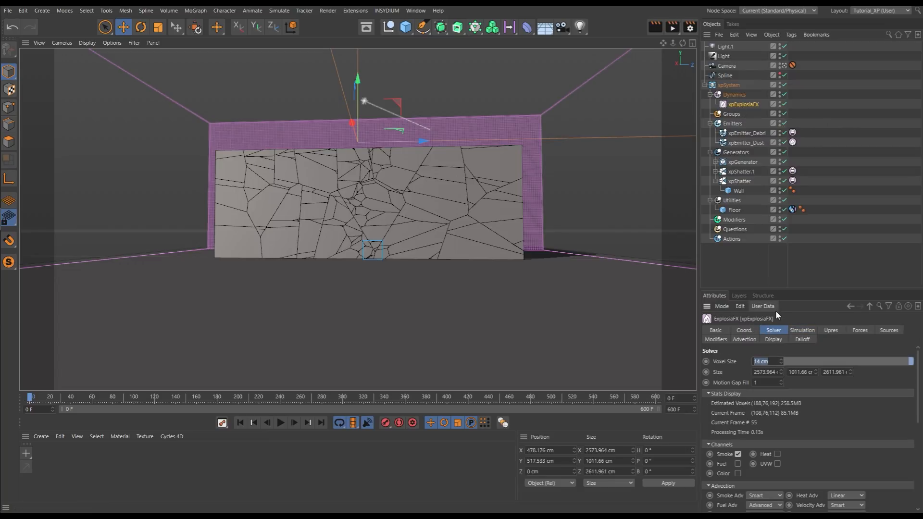
pyautogui.write('10')
pyautogui.press('Return')
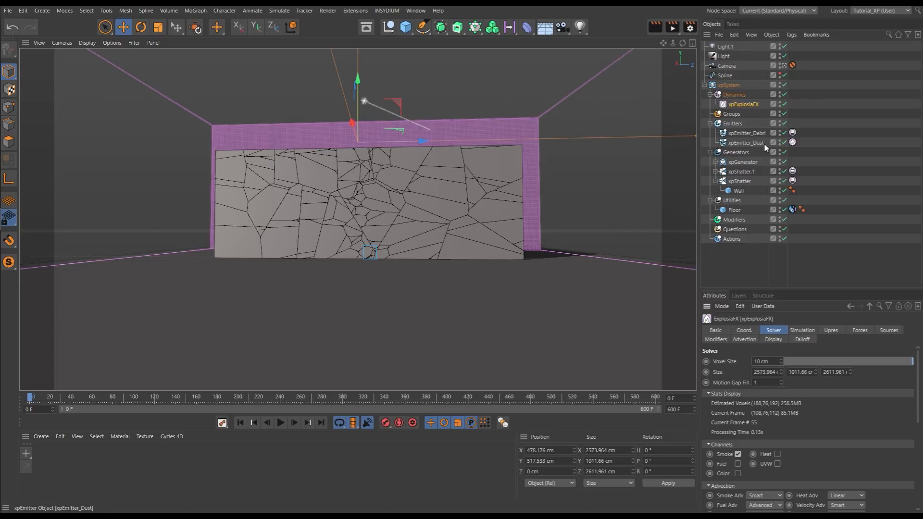
# Play the simulation with the debris emitter disabled to about frame 46 to review the finer smoke, then rewind.
pyautogui.click(784, 133)
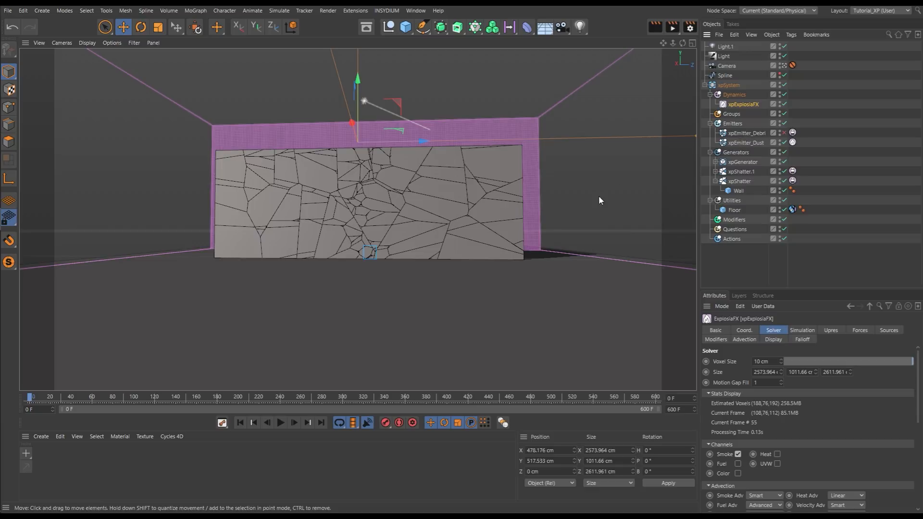
pyautogui.click(281, 422)
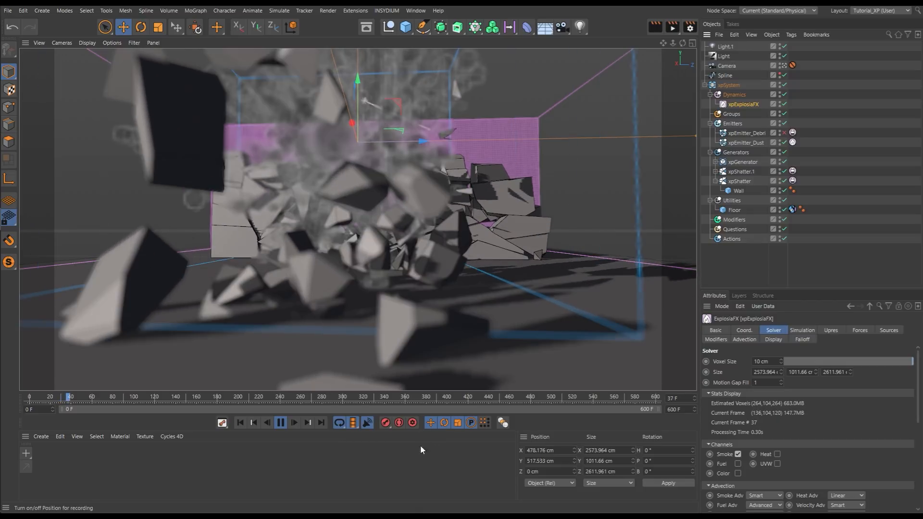
pyautogui.click(283, 424)
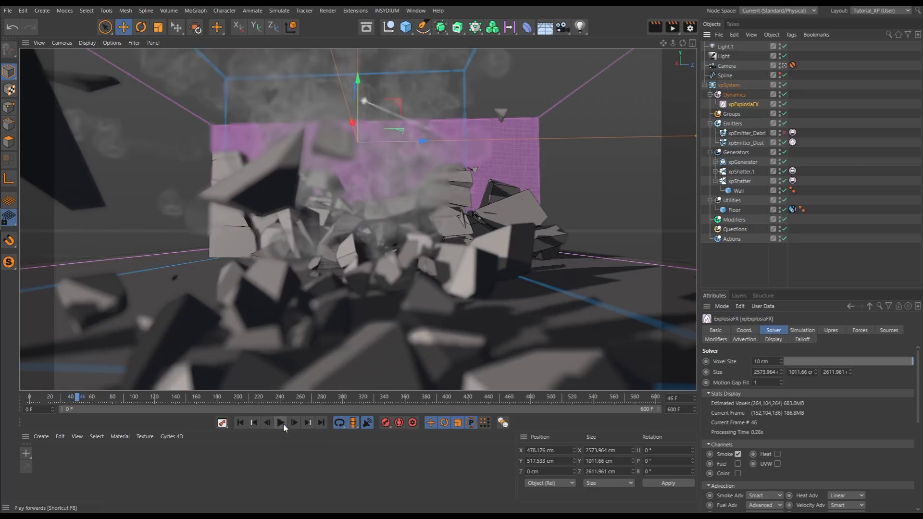
pyautogui.click(240, 422)
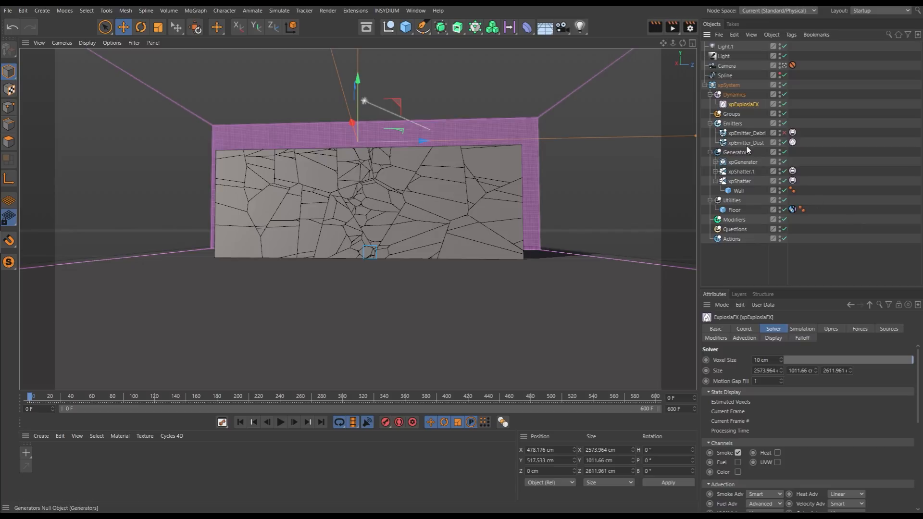
# Re-enable the debris emitter, and hide the ExplosiaFX viewport guides by setting Grid to None and turning off Show Adaptive Bounds.
pyautogui.click(784, 134)
pyautogui.click(779, 339)
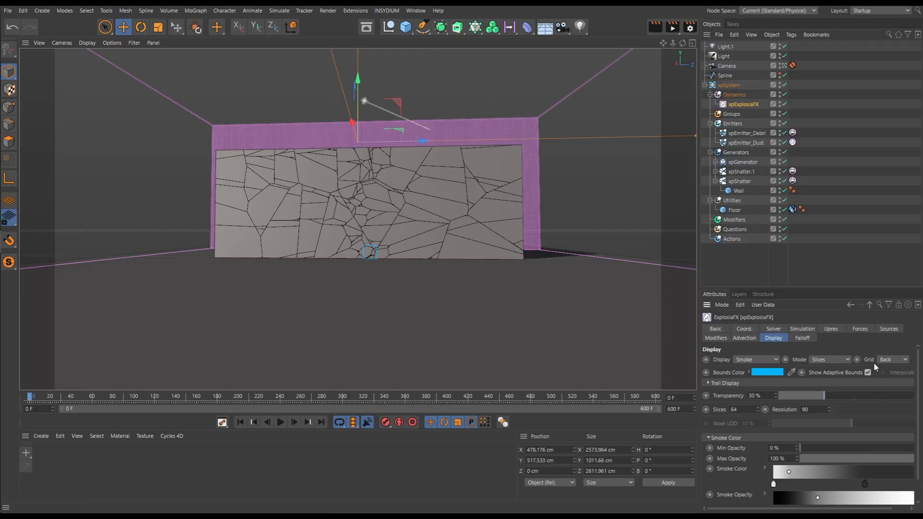
pyautogui.click(887, 361)
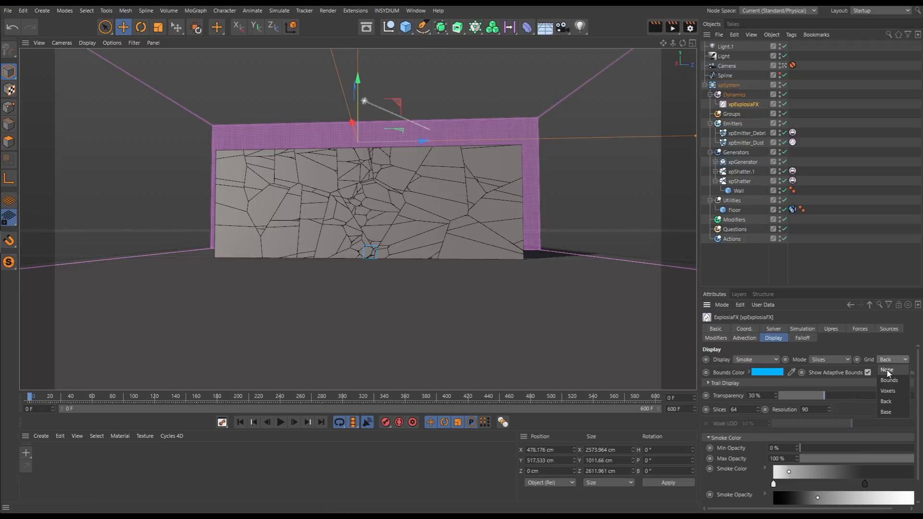
pyautogui.click(887, 371)
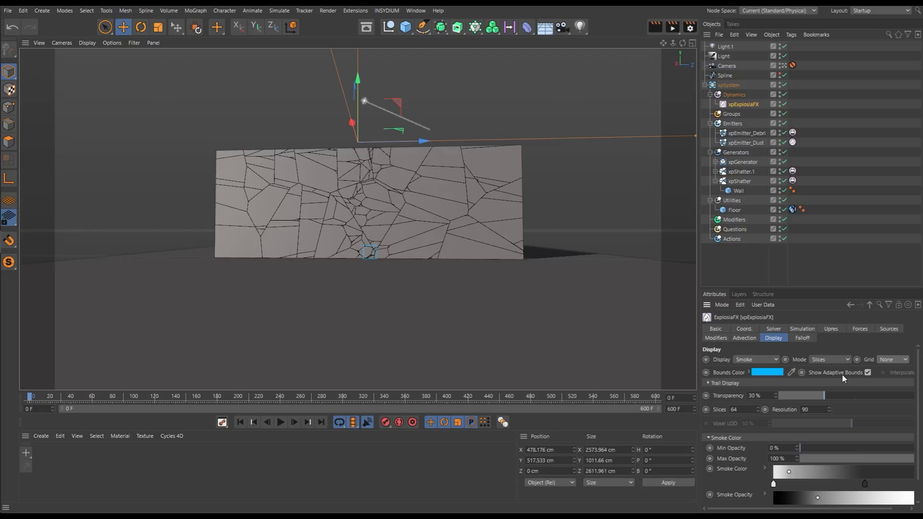
pyautogui.click(868, 372)
# Set the renderer to Viewport Renderer in the render settings and disable saving of the output.
pyautogui.click(326, 10)
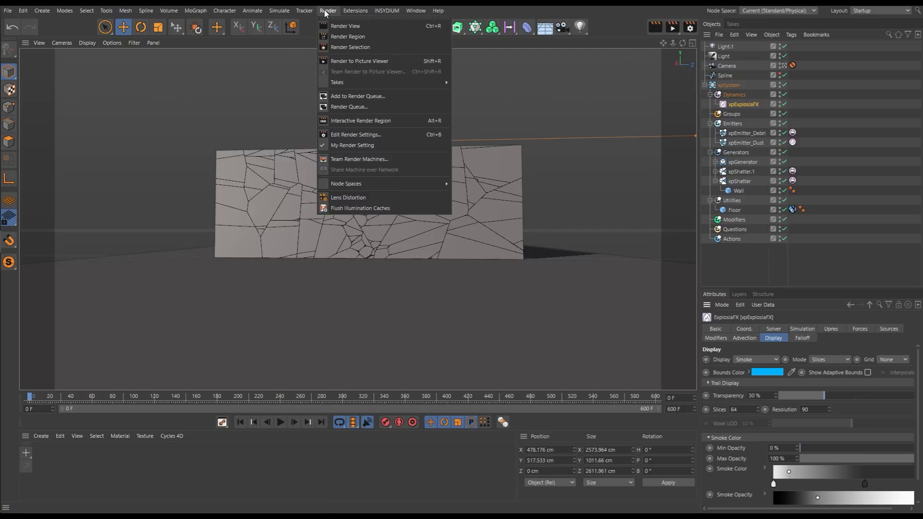
pyautogui.click(355, 136)
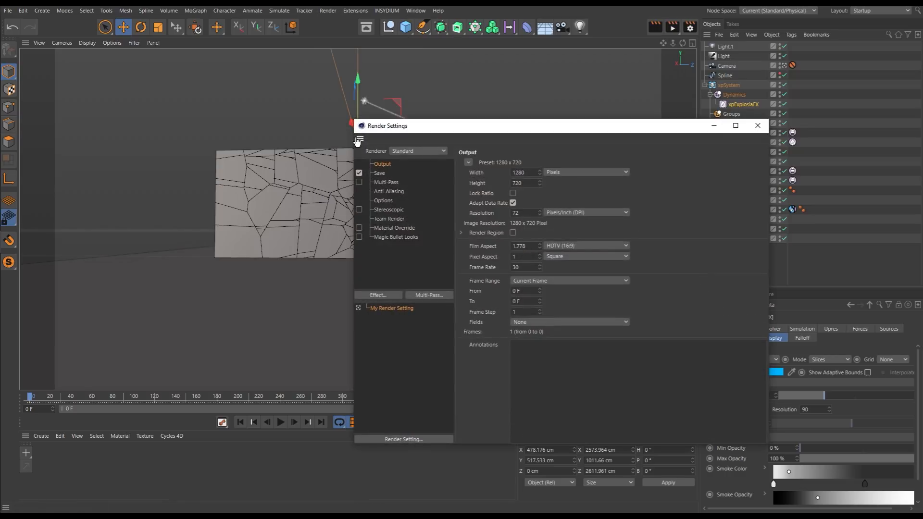
pyautogui.click(414, 152)
pyautogui.click(417, 182)
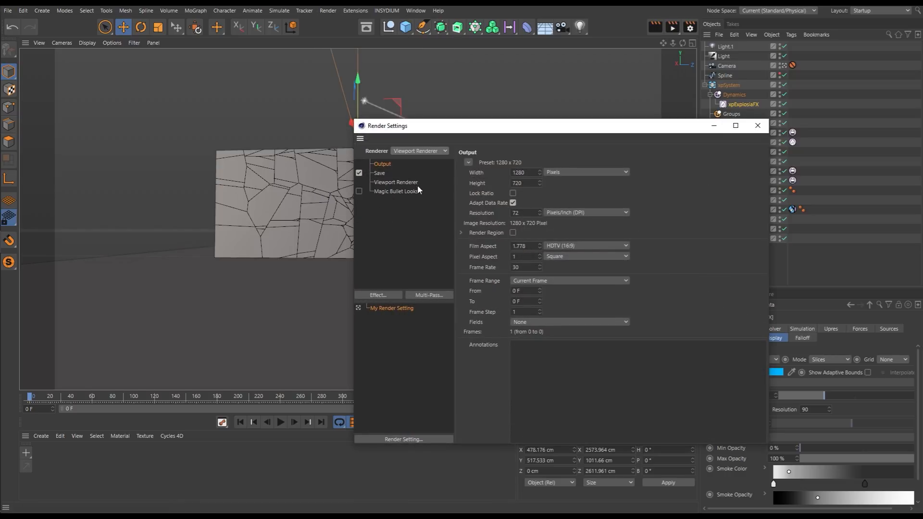
pyautogui.click(359, 173)
# Set the end of the render output's frame range to frame 200.
pyautogui.moveTo(522, 302); pyautogui.dragTo(455, 298)
pyautogui.write('200')
pyautogui.press('Return')
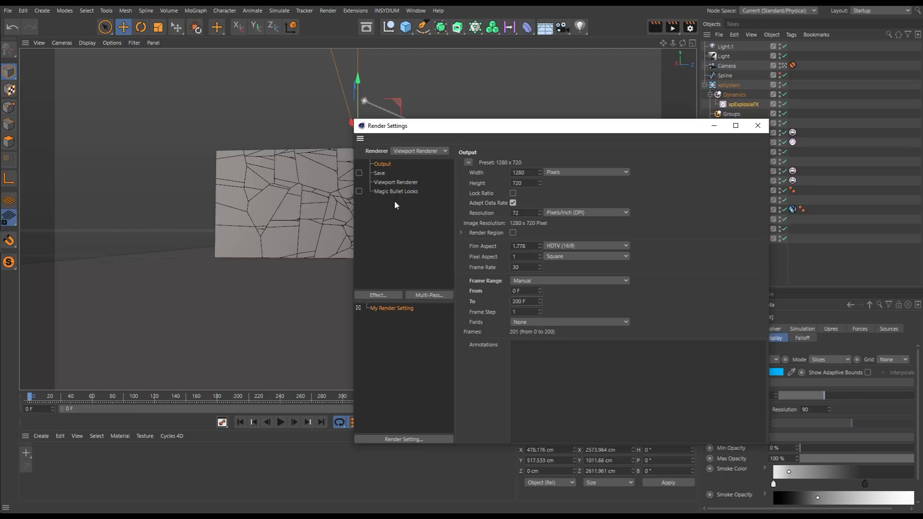
# Configure the Viewport Renderer with the effects copied from the viewport, a Shadowmap Size of 2000 and 2x2 Supersampling.
pyautogui.click(390, 183)
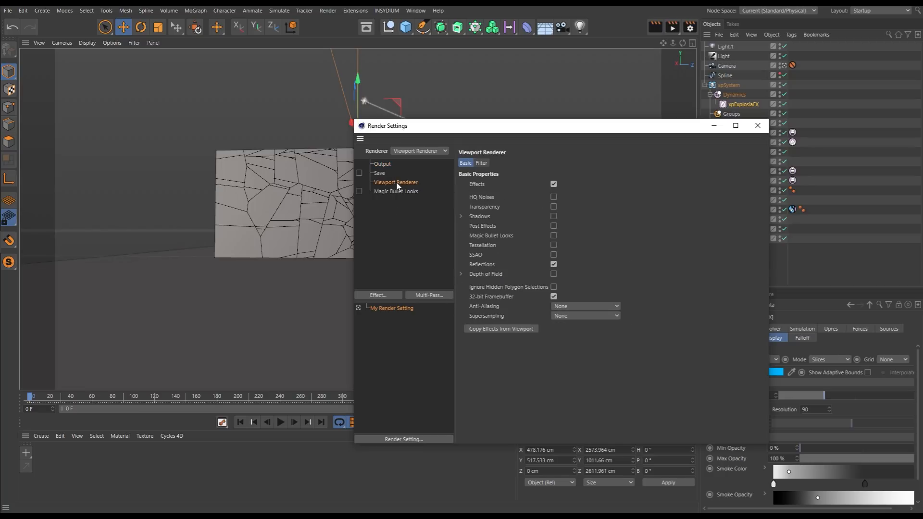
pyautogui.click(510, 330)
pyautogui.click(461, 217)
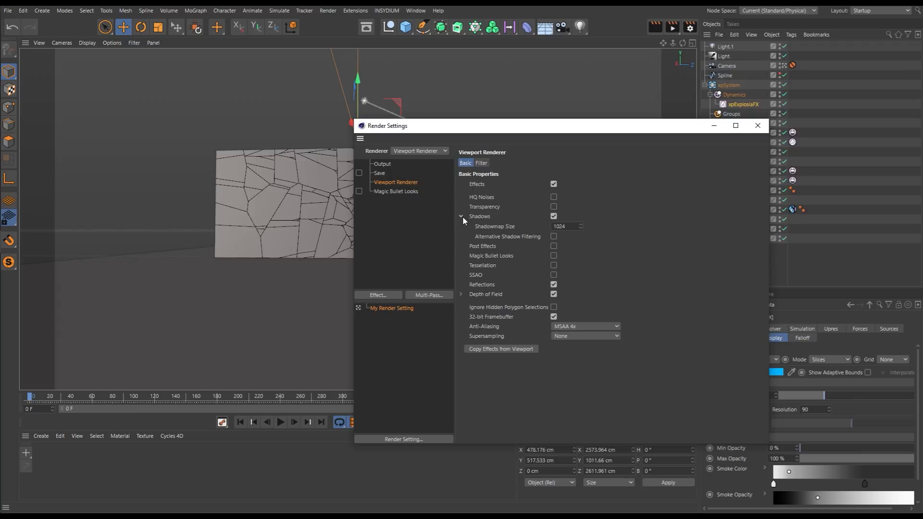
pyautogui.doubleClick(569, 227)
pyautogui.write('2000')
pyautogui.press('Return')
pyautogui.click(562, 336)
pyautogui.click(561, 358)
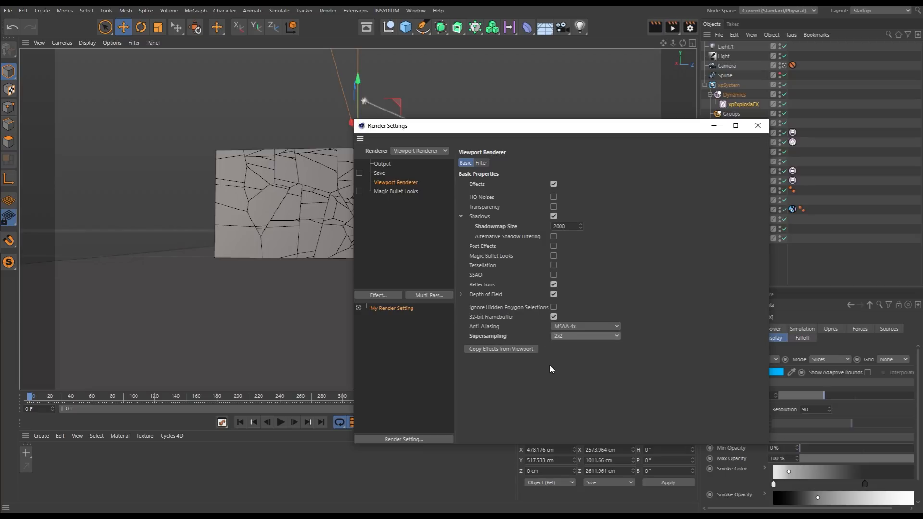
# Exclude World Grid and World Axis from the Viewport Renderer's filter and close the render settings.
pyautogui.click(484, 164)
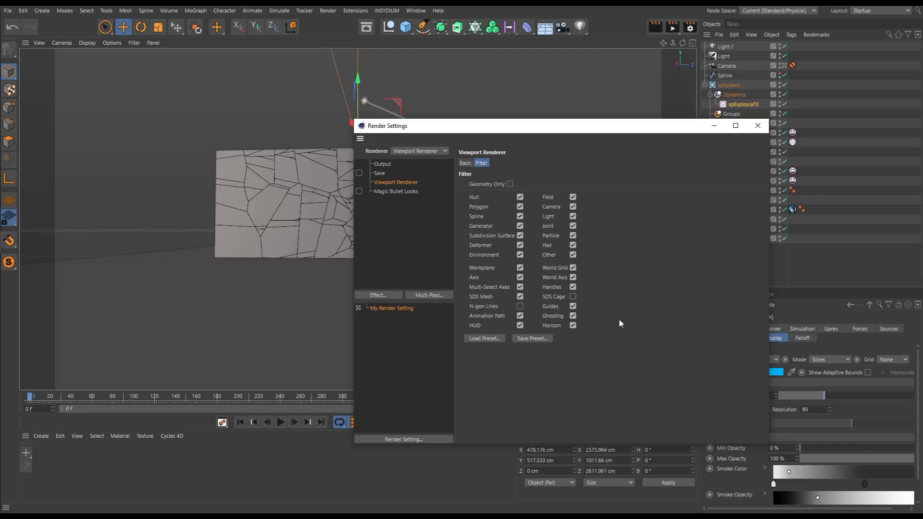
pyautogui.click(573, 268)
pyautogui.click(575, 278)
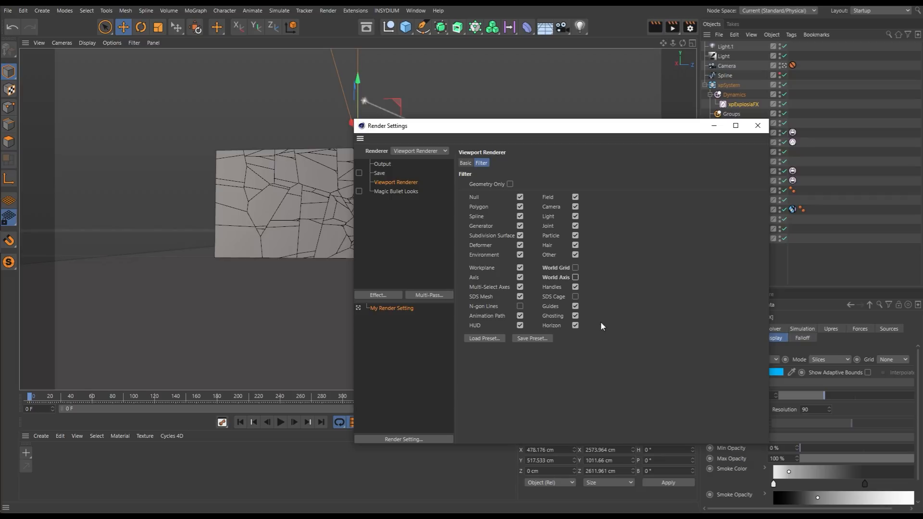
pyautogui.click(758, 125)
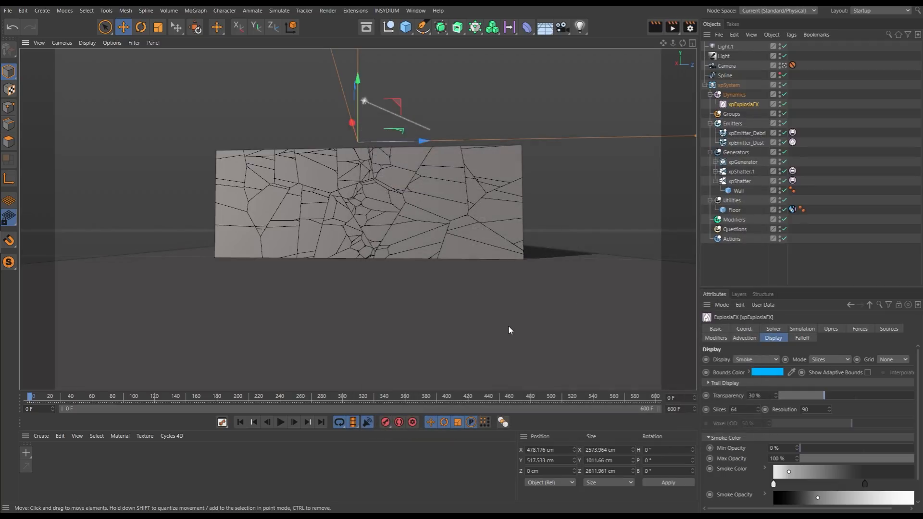
# Deselect all scene objects and render the animation to the Picture Viewer.
pyautogui.click(734, 209)
pyautogui.click(739, 265)
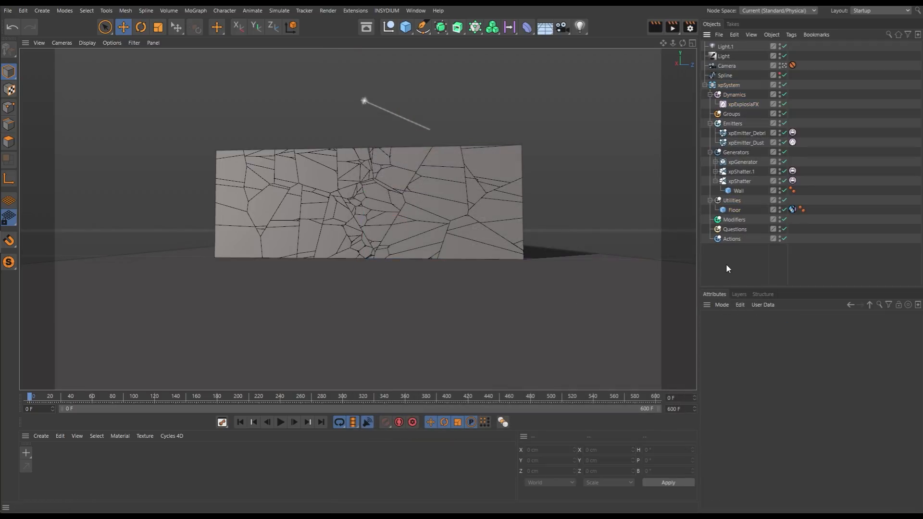
pyautogui.click(328, 10)
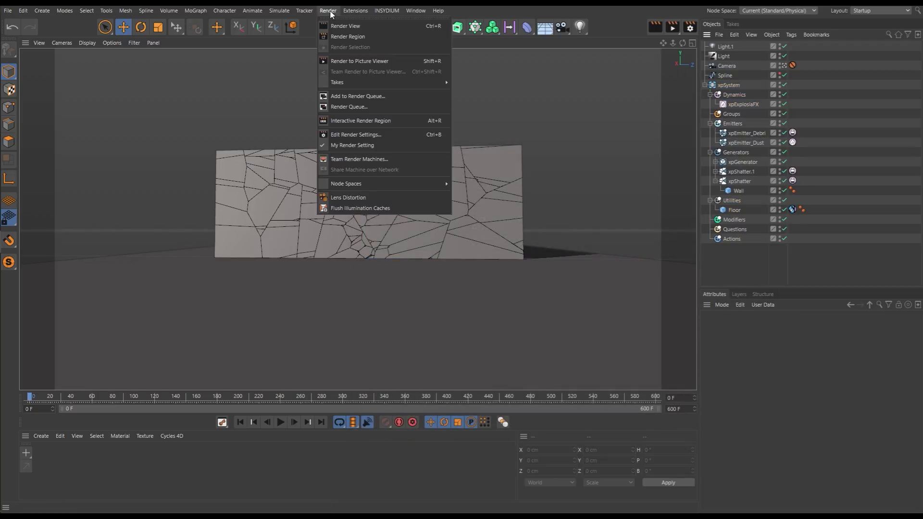
pyautogui.click(346, 61)
pyautogui.click(490, 294)
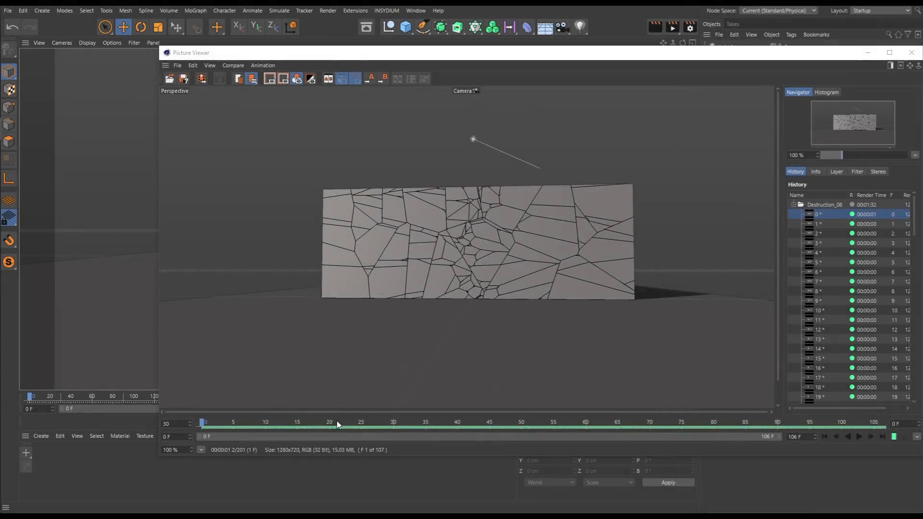
# Scrub through the rendered frames up to frame 106 and back, then maximize the Picture Viewer and play back the animation.
pyautogui.moveTo(434, 427)
pyautogui.mouseDown()
pyautogui.moveTo(876, 428)
pyautogui.moveTo(835, 436)
pyautogui.moveTo(577, 428)
pyautogui.moveTo(828, 416)
pyautogui.moveTo(453, 421)
pyautogui.moveTo(275, 410)
pyautogui.moveTo(500, 409)
pyautogui.moveTo(666, 434)
pyautogui.moveTo(888, 445)
pyautogui.mouseUp()
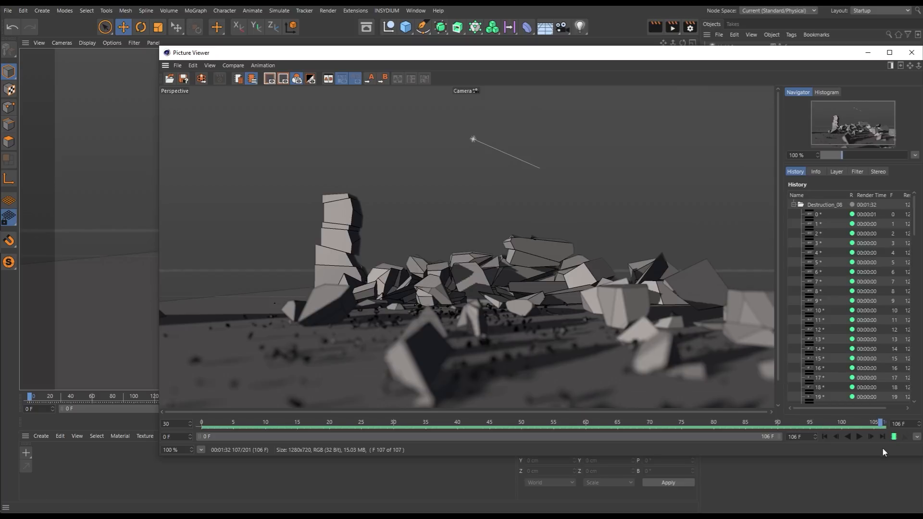
pyautogui.moveTo(708, 418); pyautogui.dragTo(148, 428)
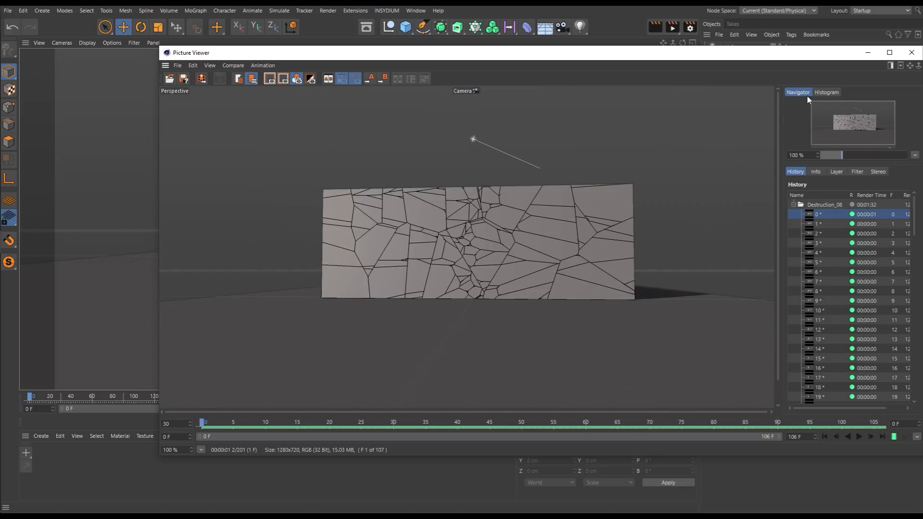
pyautogui.click(889, 53)
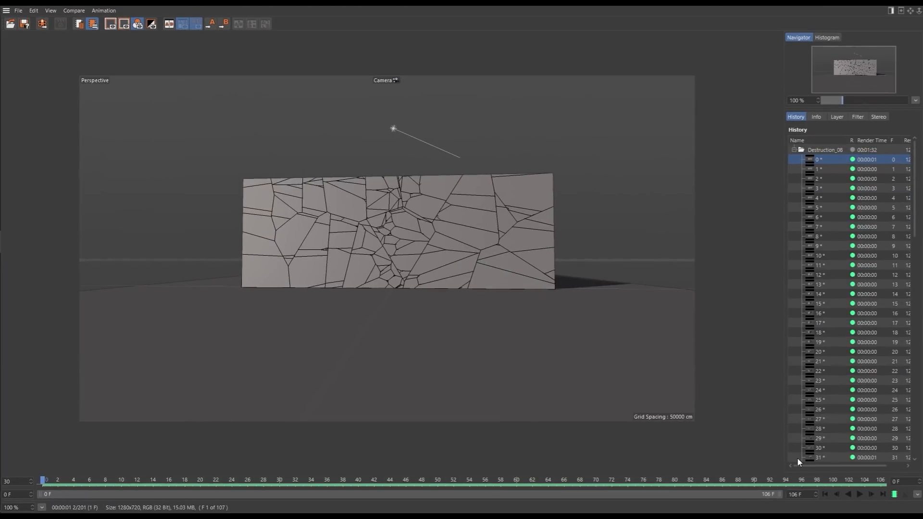
pyautogui.click(894, 495)
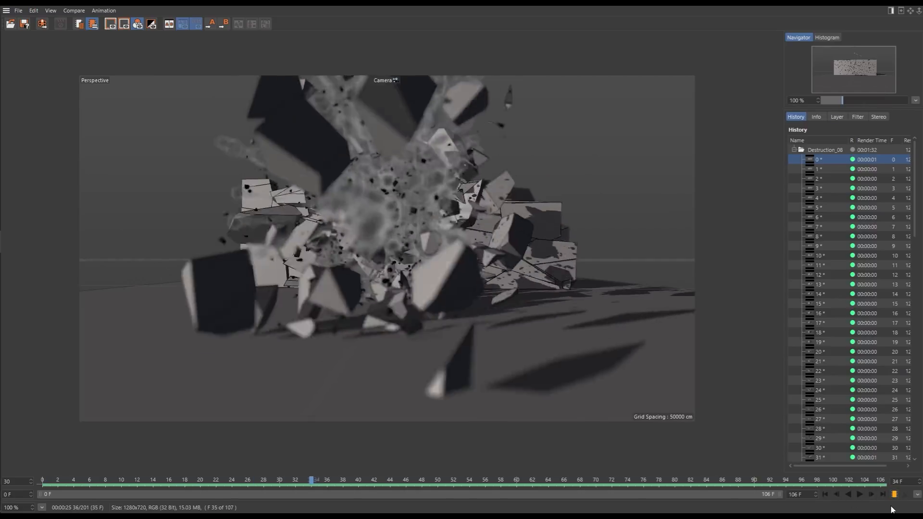